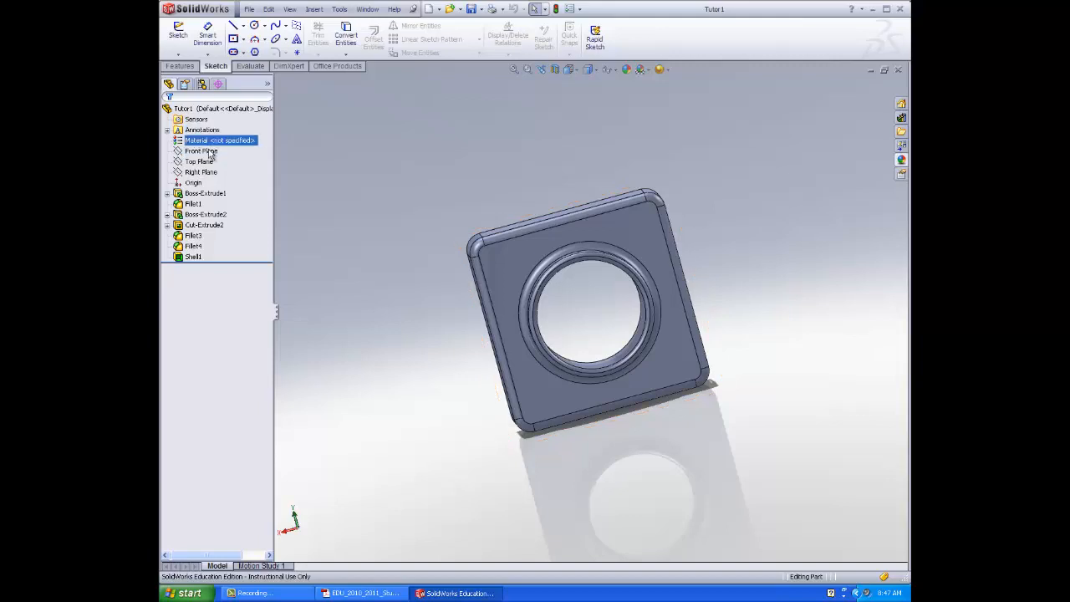
Show the feature dimensions of the reference part Tutor1 on the model
right_click(190, 132)
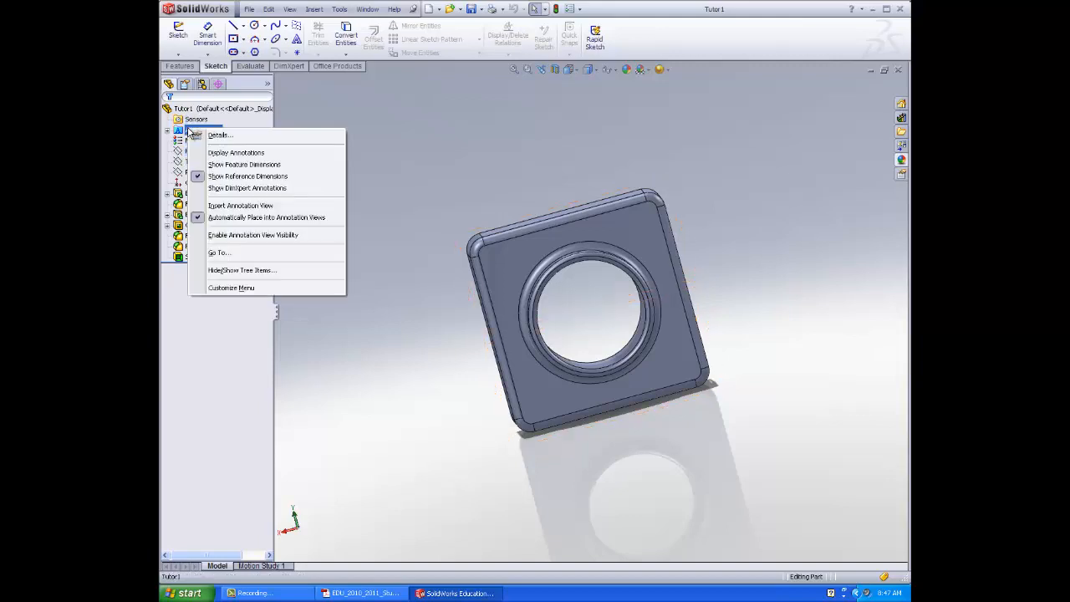
click(241, 167)
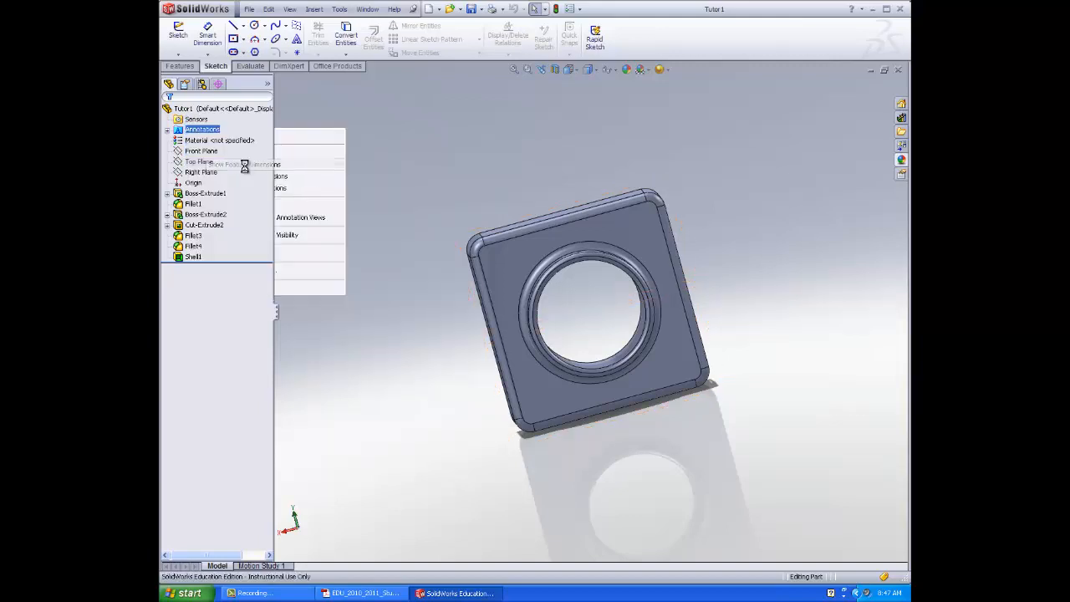
middle_drag(757, 297, 801, 226)
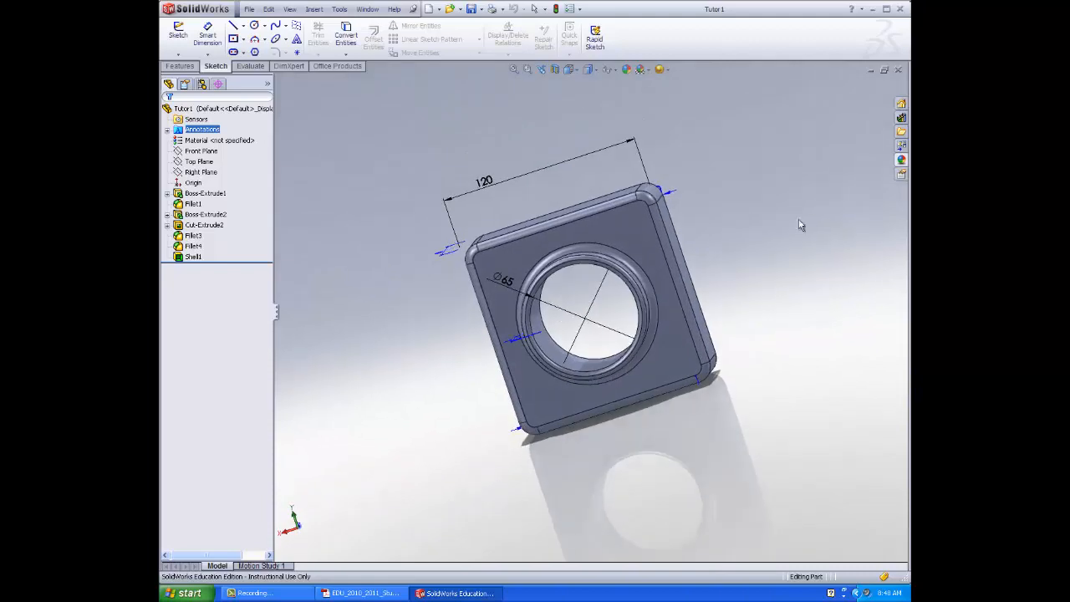
Minimize the Tutor1 document and create a new part from the Part template
click(872, 73)
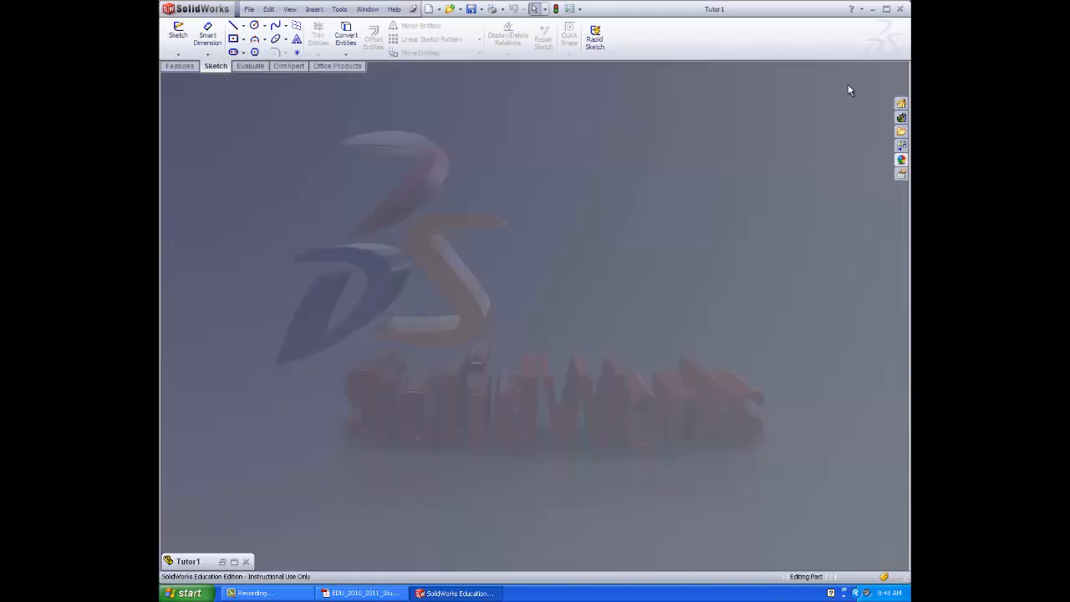
click(429, 9)
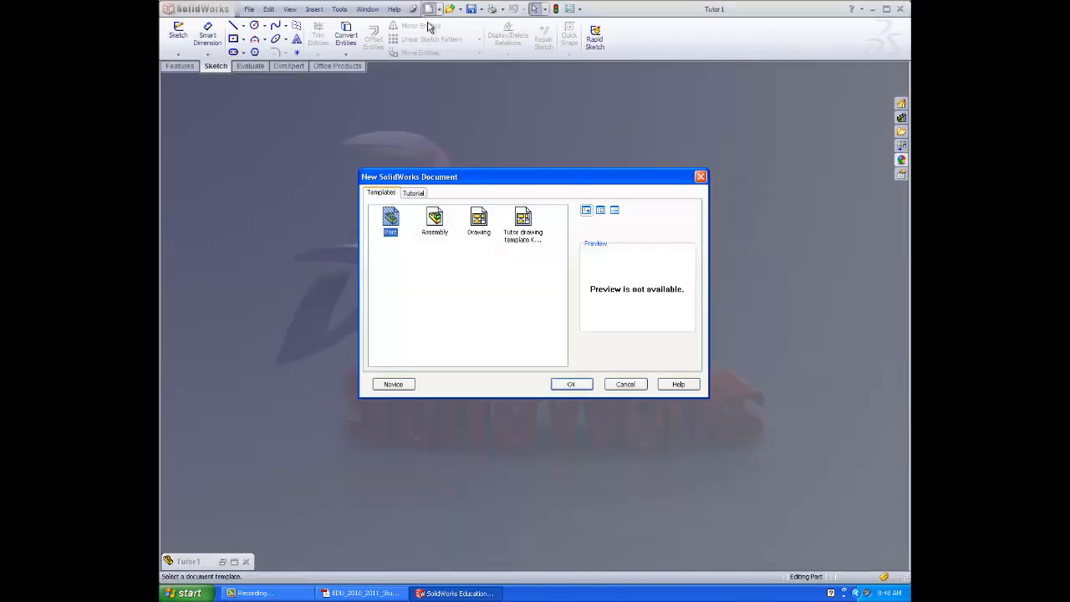
click(561, 383)
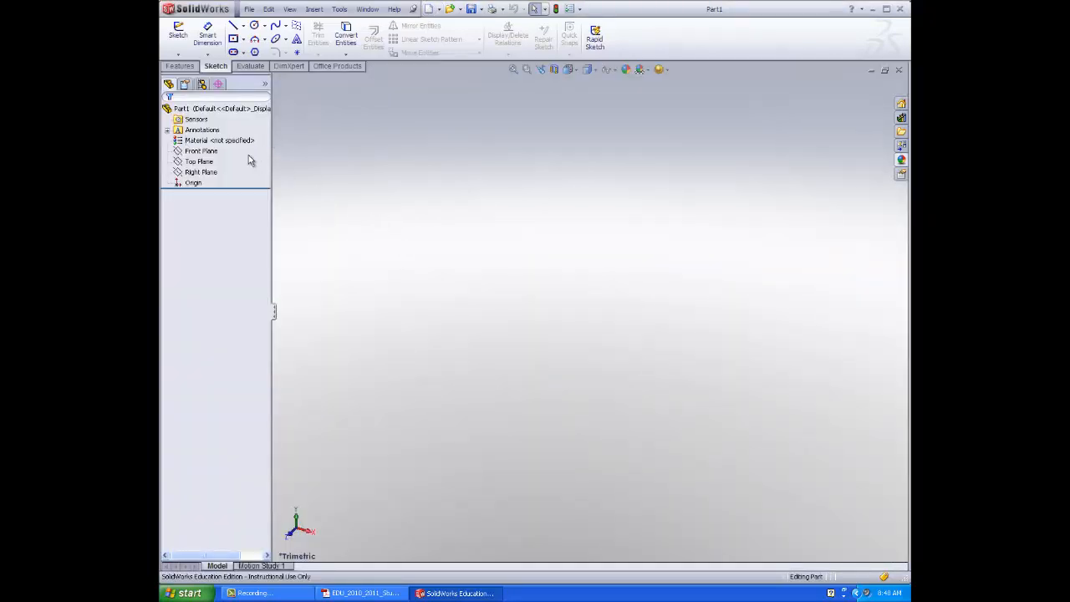
Sketch a center rectangle about 100 mm wide and 88 mm high on the Front Plane, centered on the origin
click(205, 151)
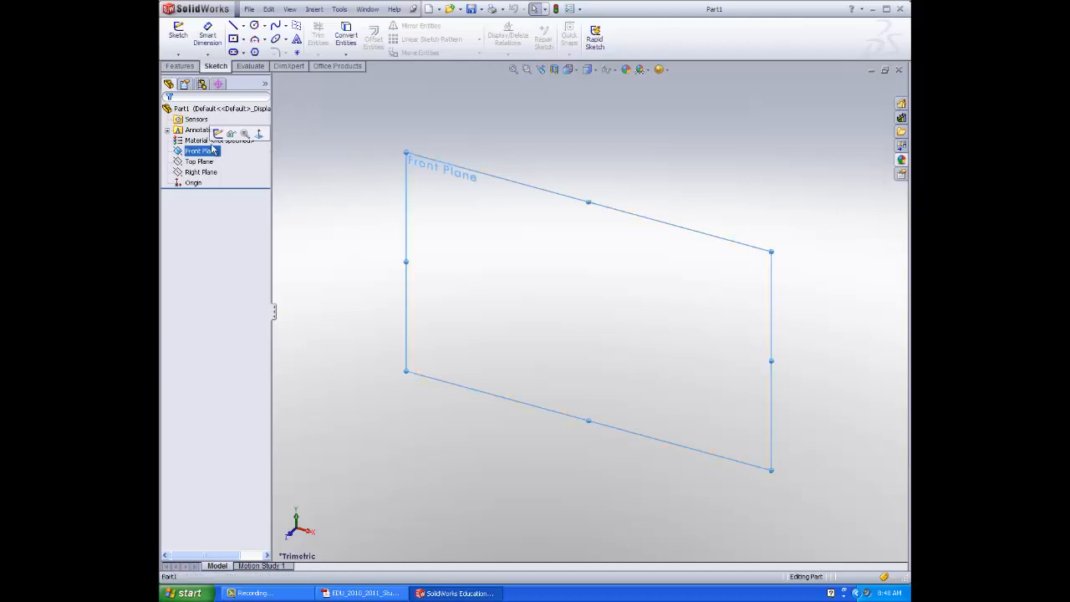
click(234, 40)
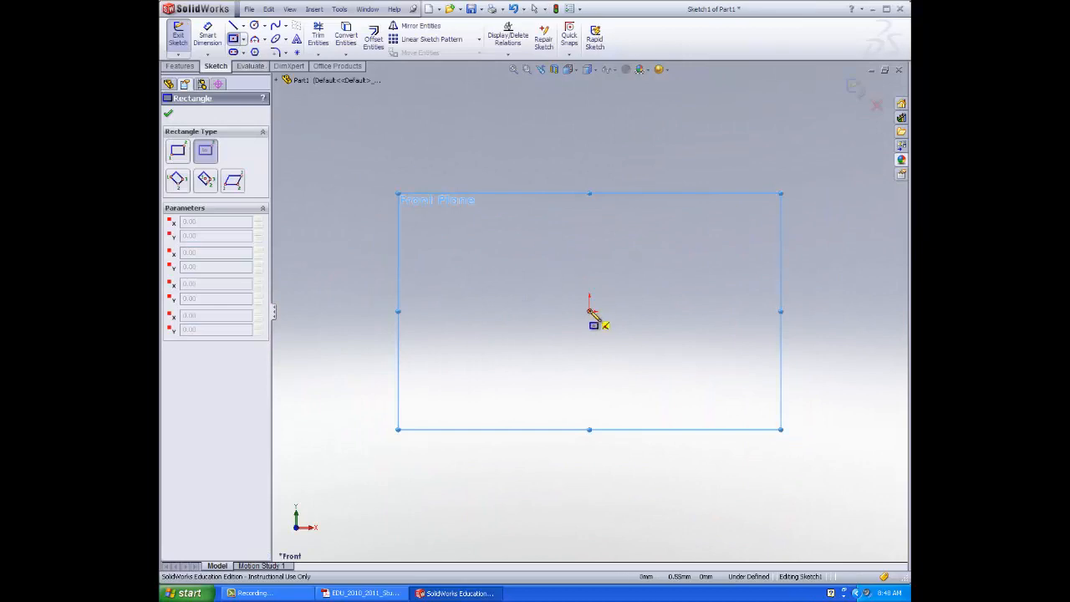
click(591, 311)
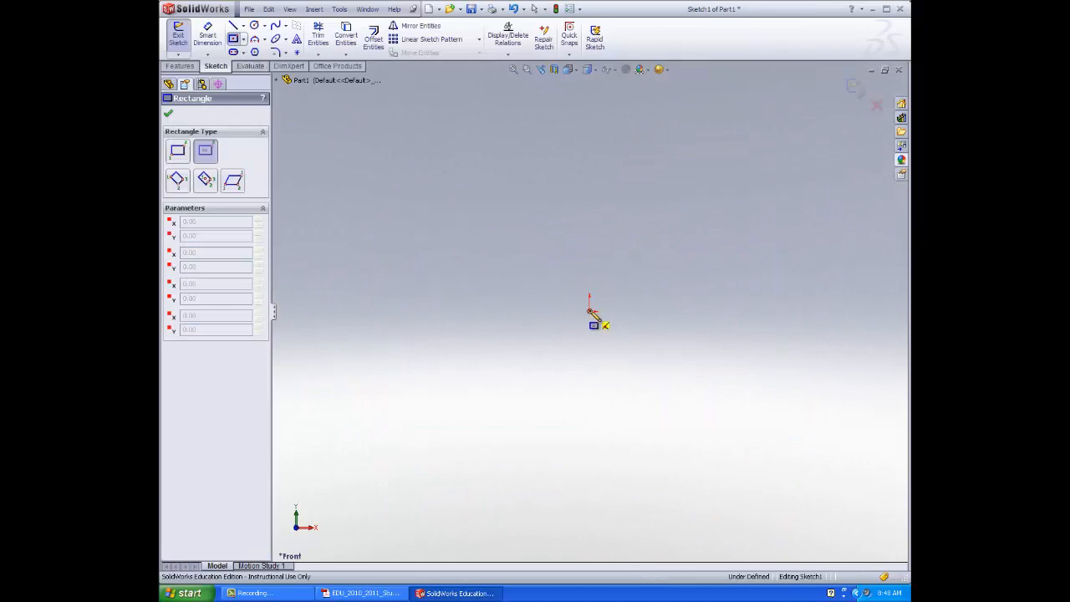
click(698, 217)
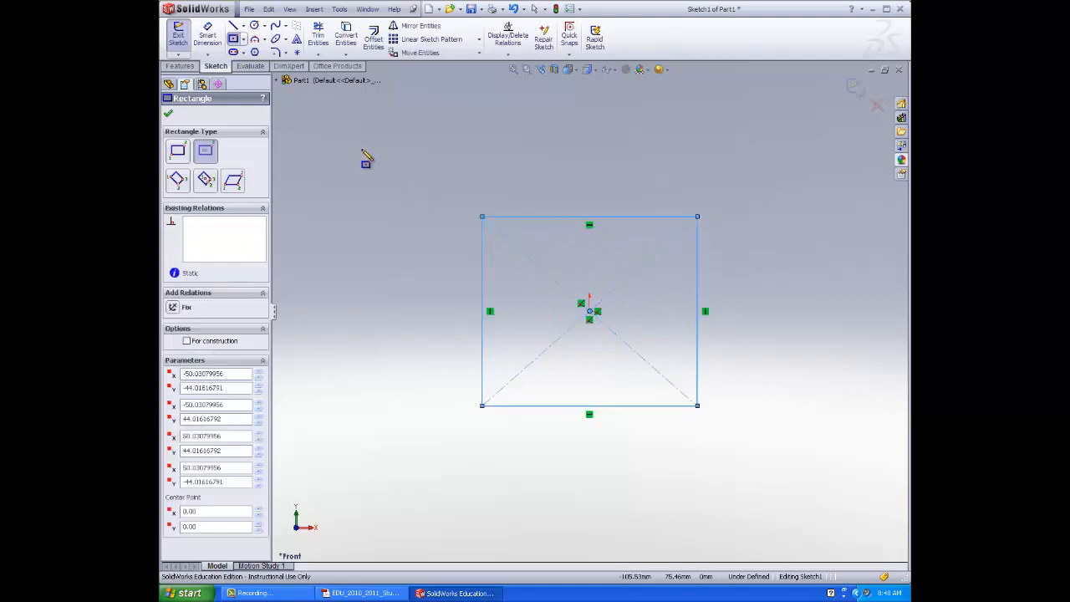
Dimension the rectangle's upper horizontal edge to 120 mm
click(208, 37)
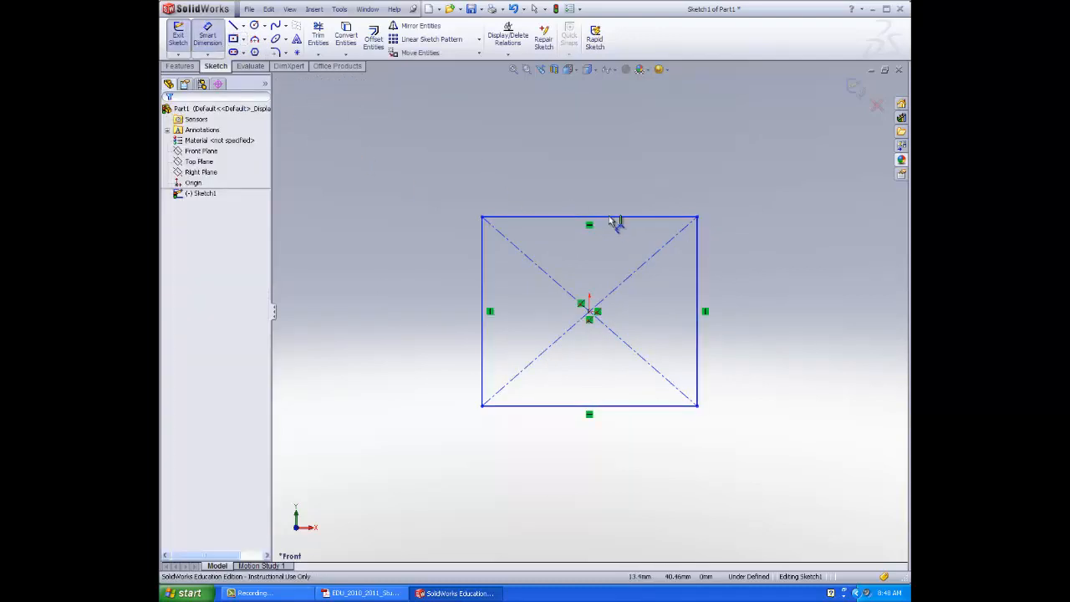
click(612, 221)
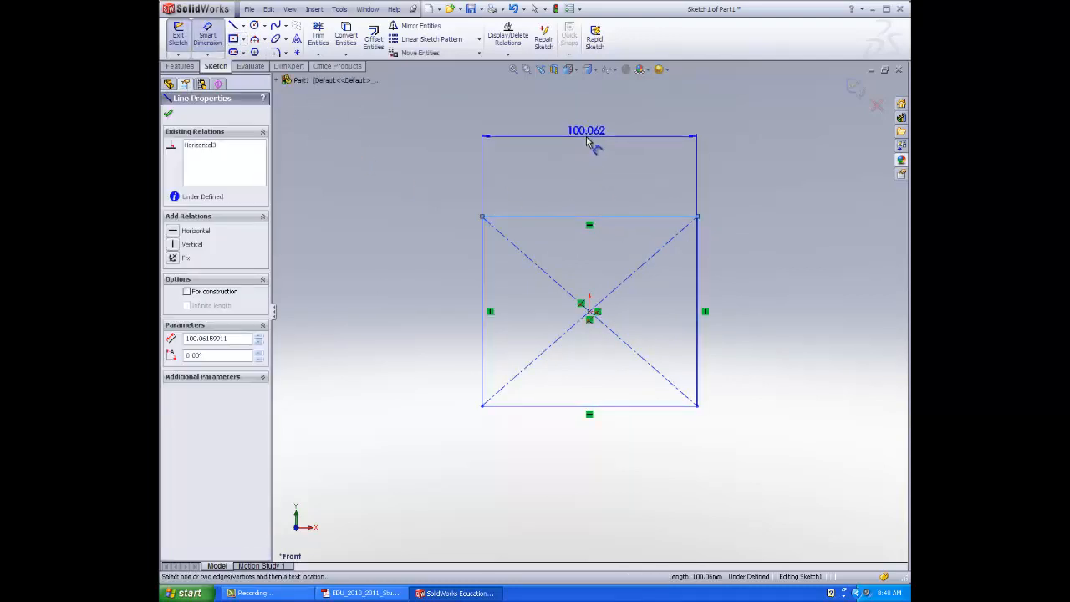
click(583, 138)
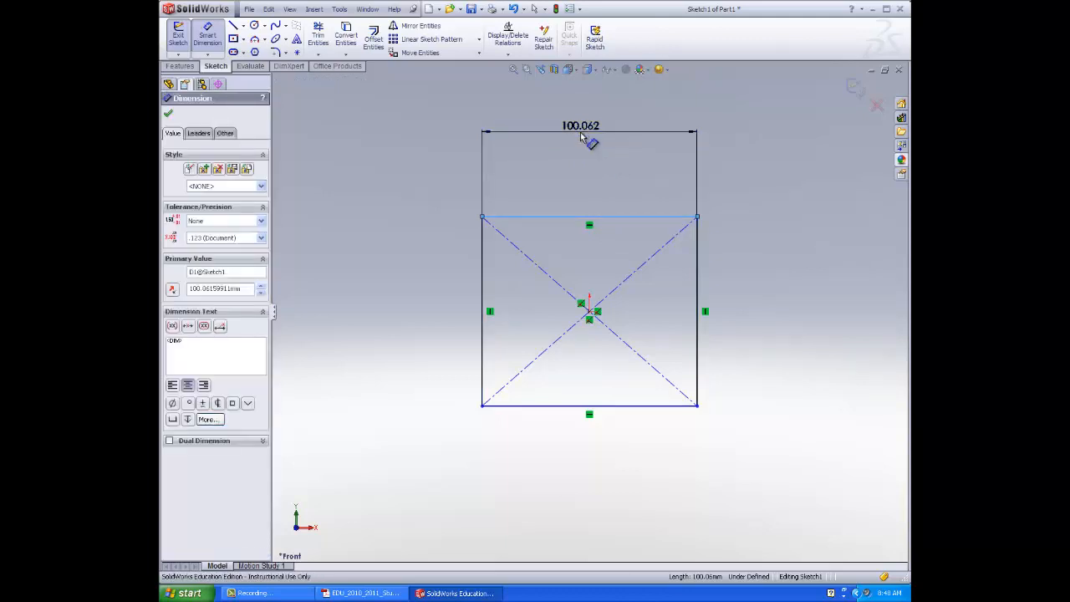
text(120)
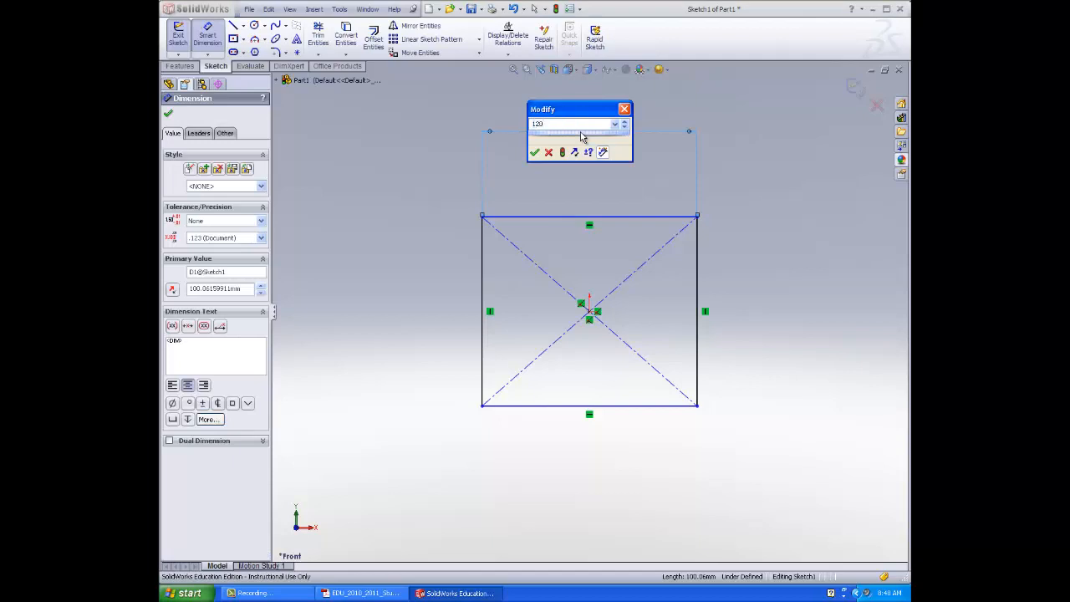
key(Return)
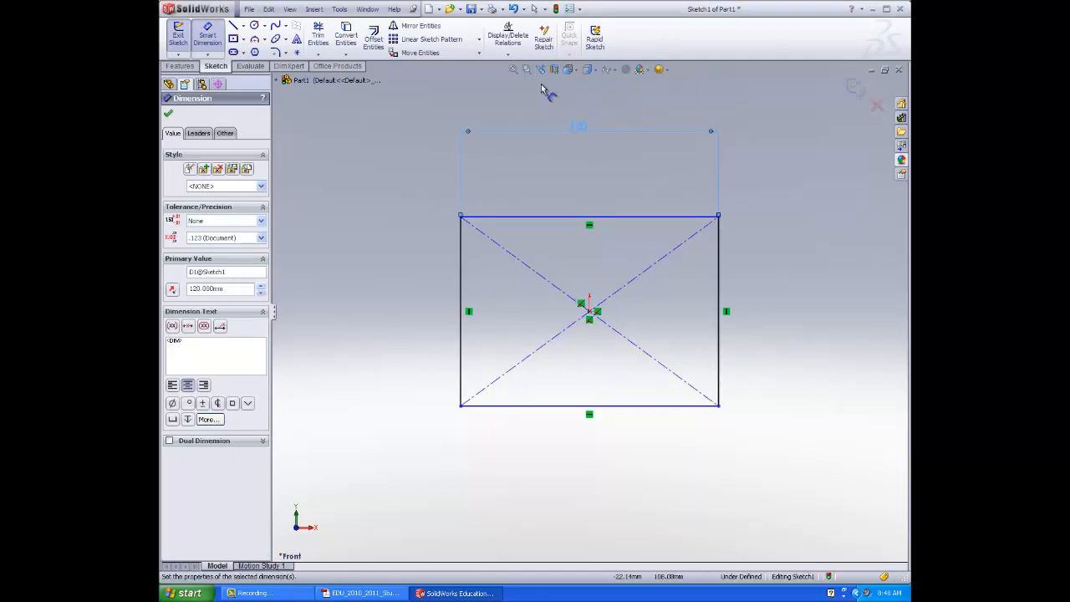
Add an Equal relation between the rectangle's upper horizontal line and its left vertical line, removing the dimension from the selection
click(508, 55)
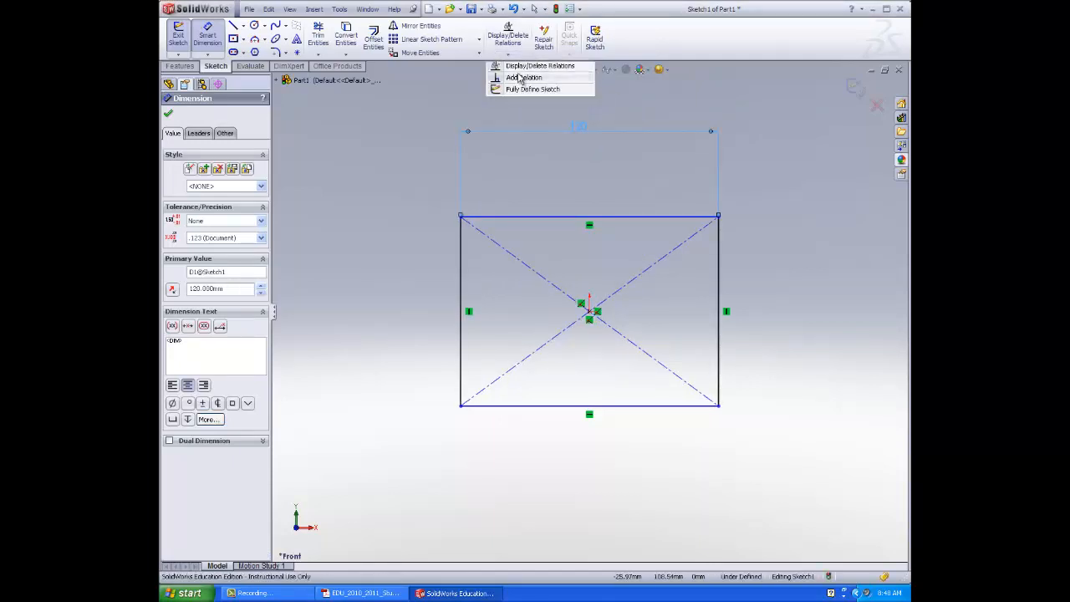
click(513, 219)
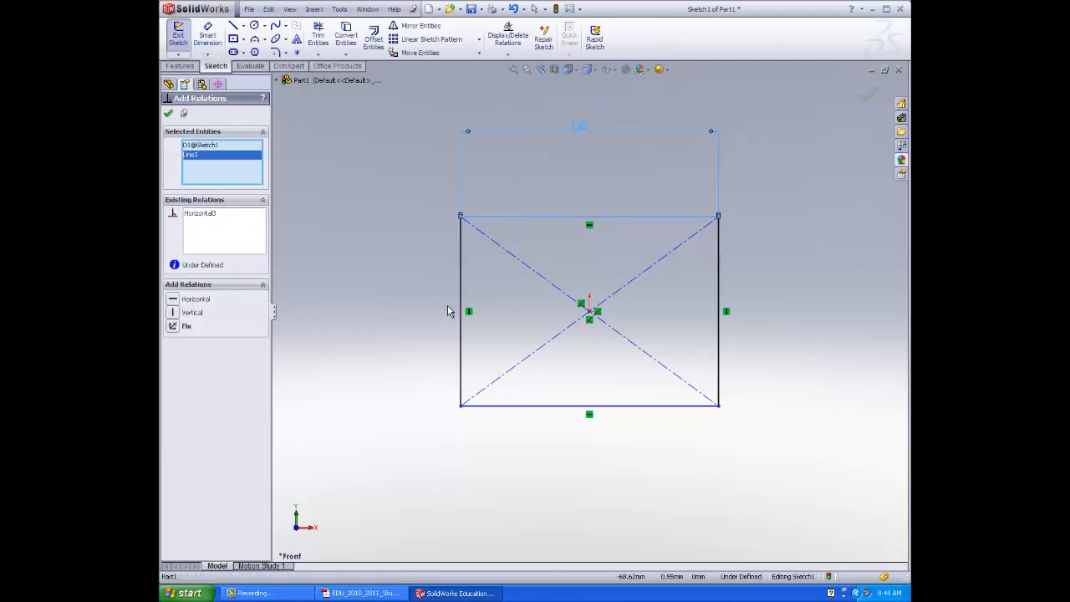
click(219, 146)
key(Delete)
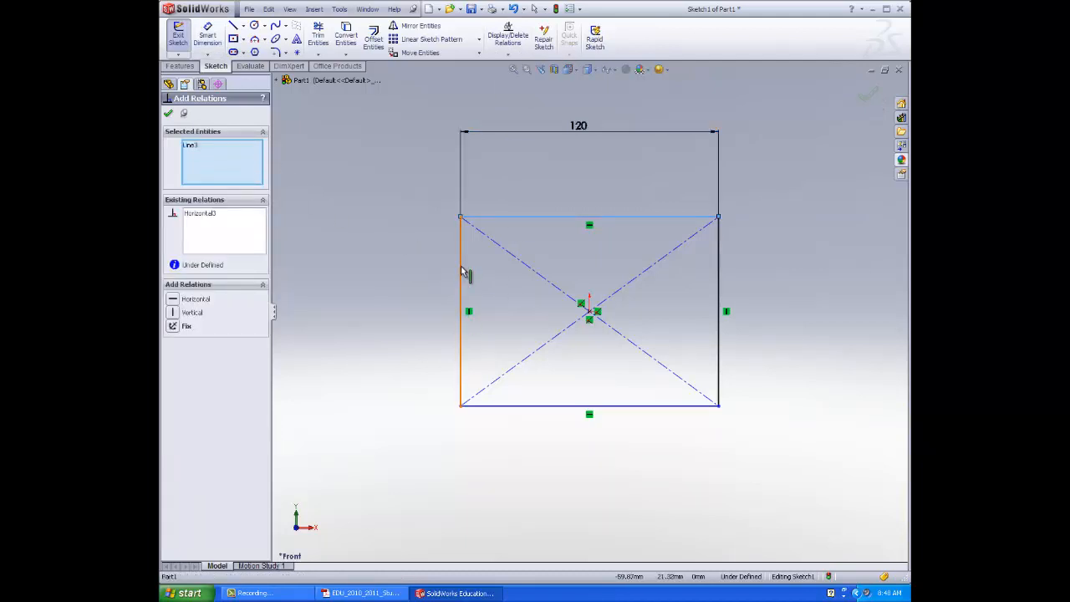
click(461, 274)
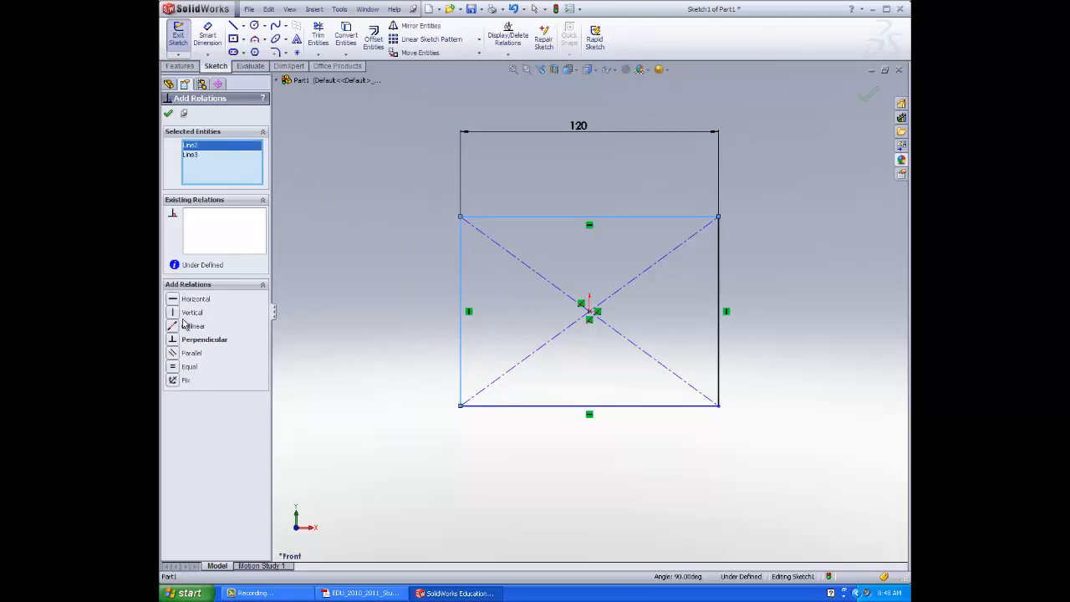
click(186, 367)
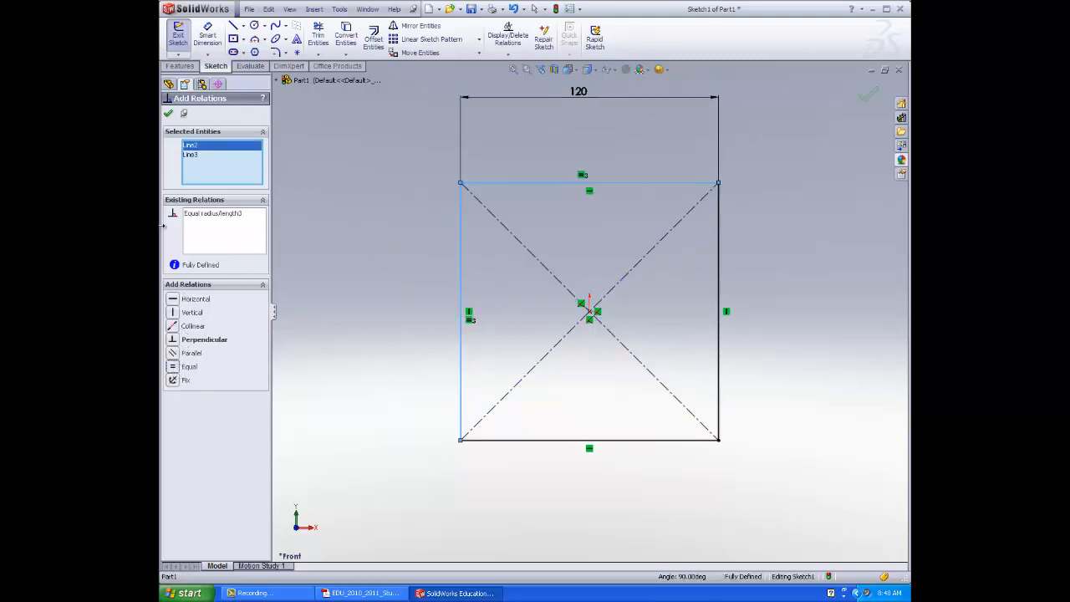
click(168, 114)
Check the length of the square's left edge with Smart Dimension without placing a dimension, and exit the sketch
click(207, 36)
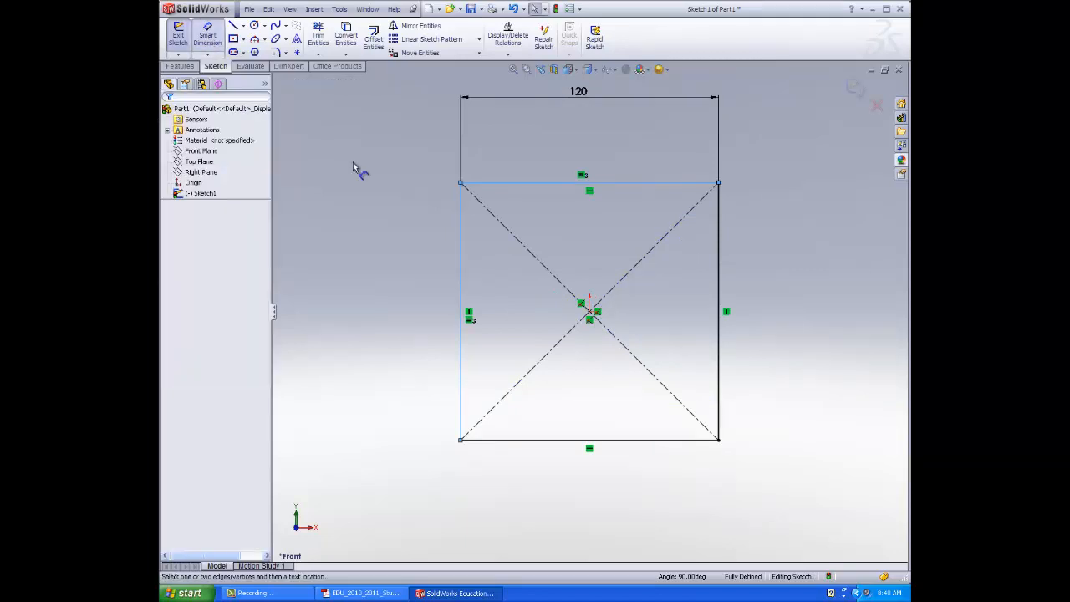
click(463, 289)
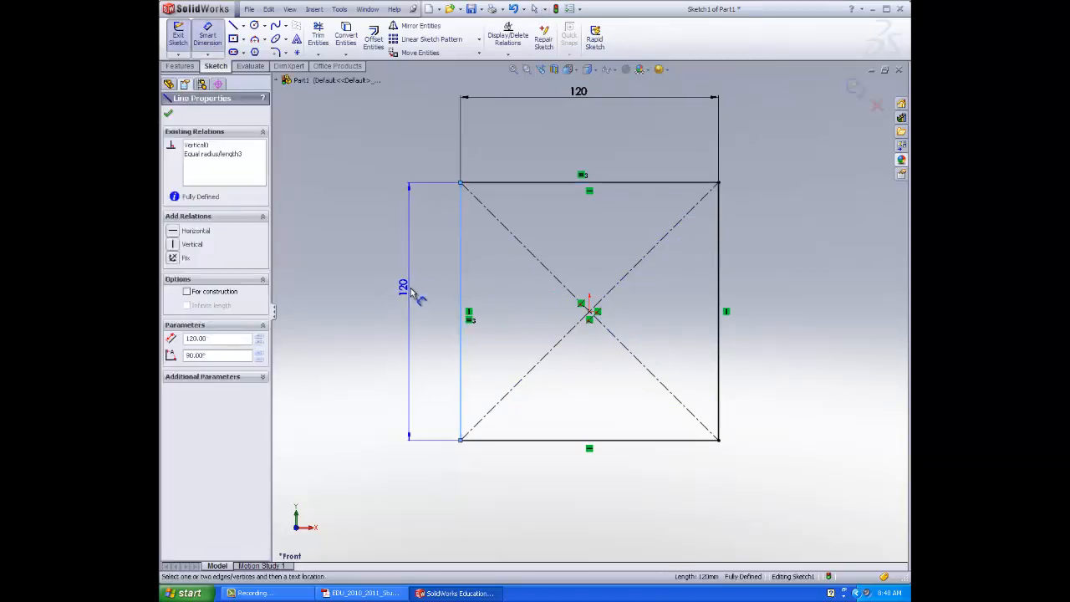
key(Escape)
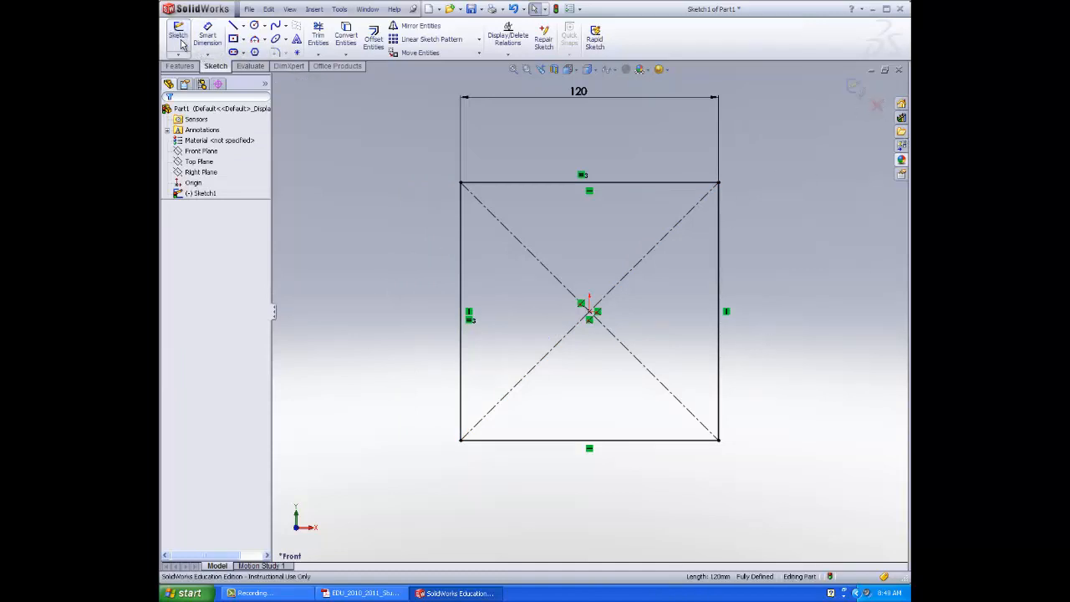
click(181, 39)
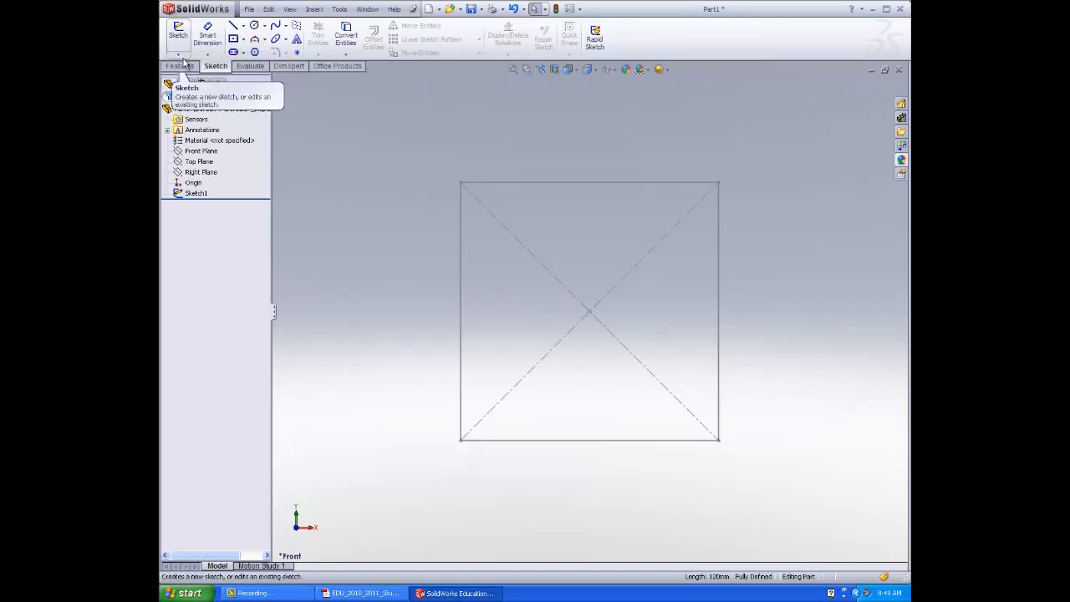
click(179, 65)
click(199, 46)
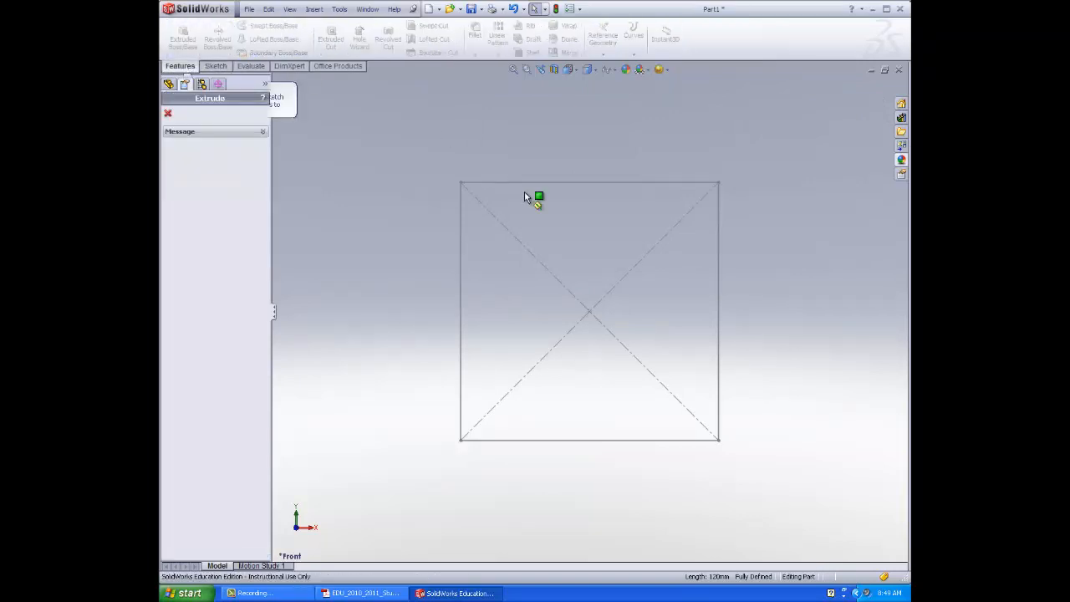
click(549, 184)
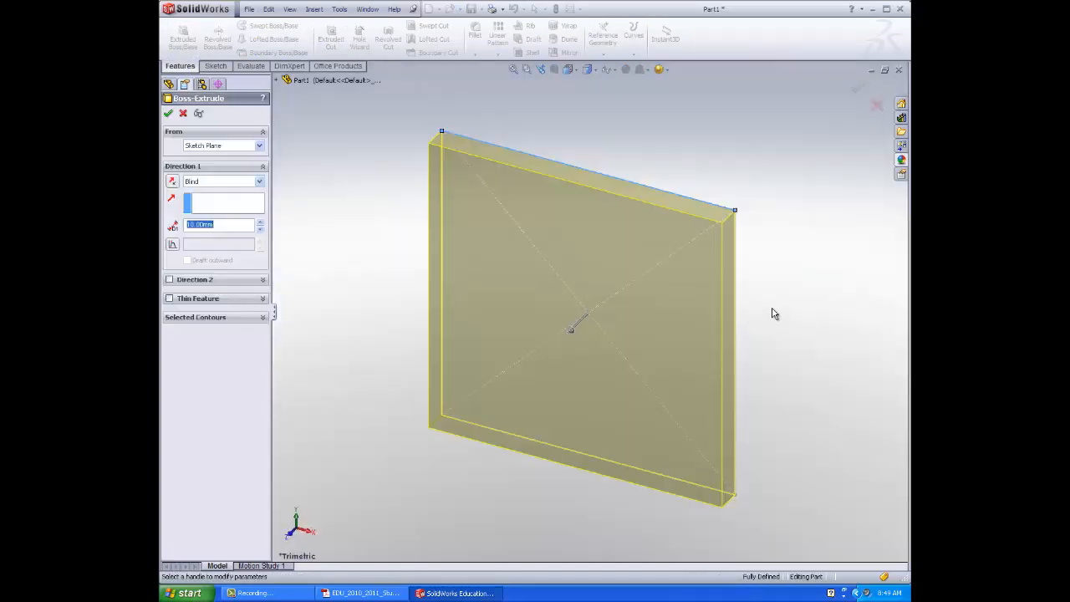
click(871, 71)
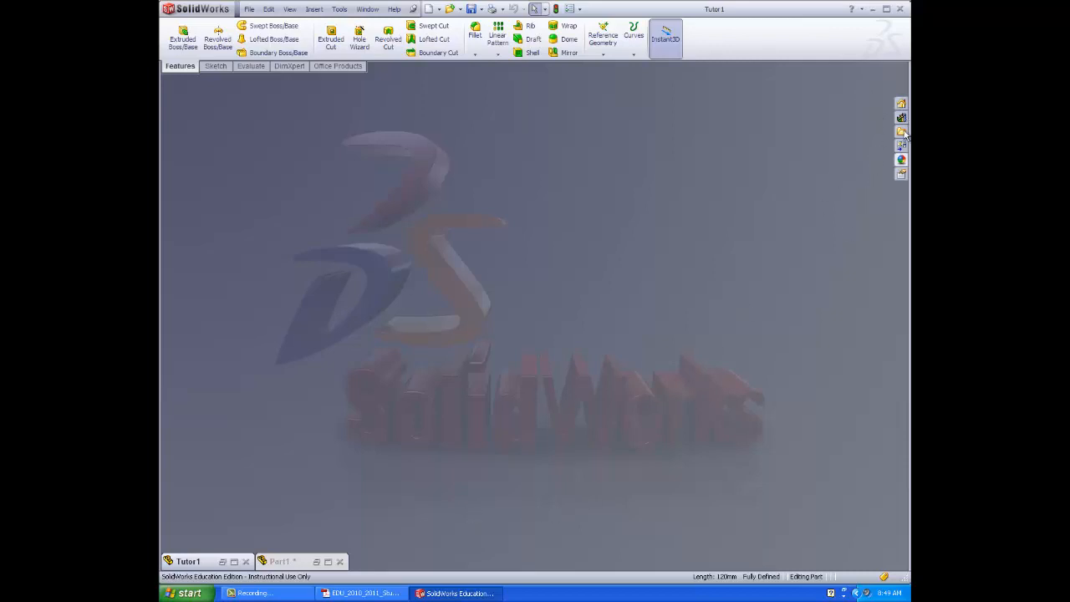
click(295, 594)
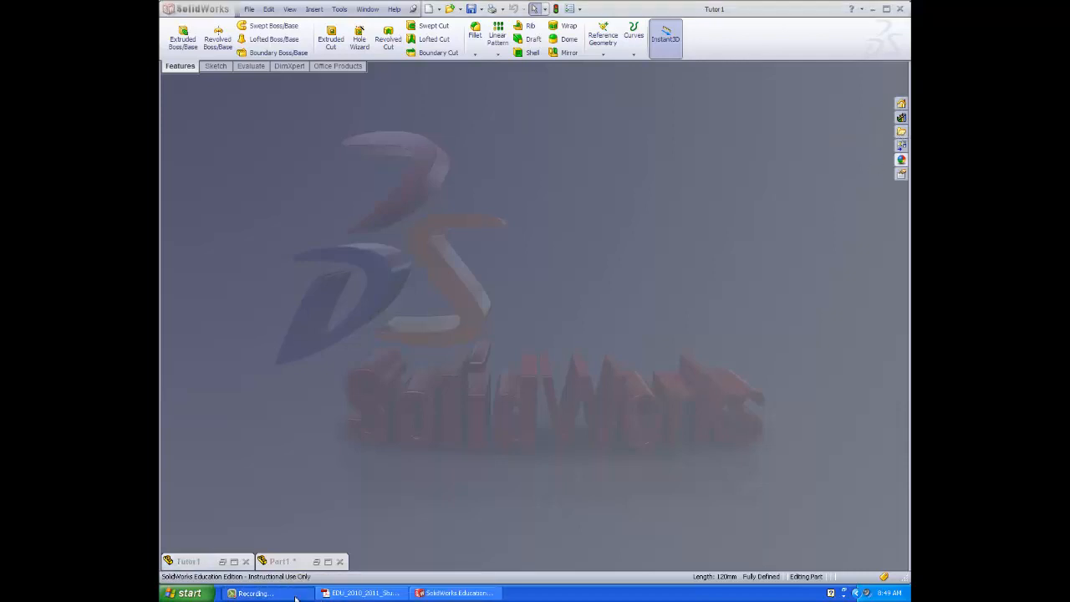
click(855, 540)
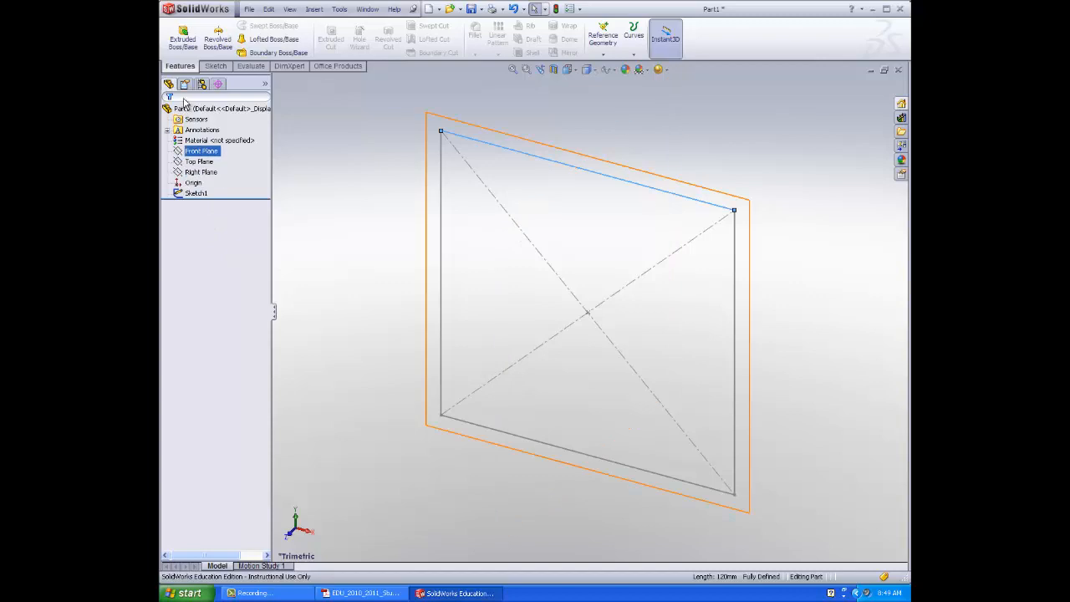
Extrude the square sketch as a boss to a blind depth of 90 mm
click(183, 37)
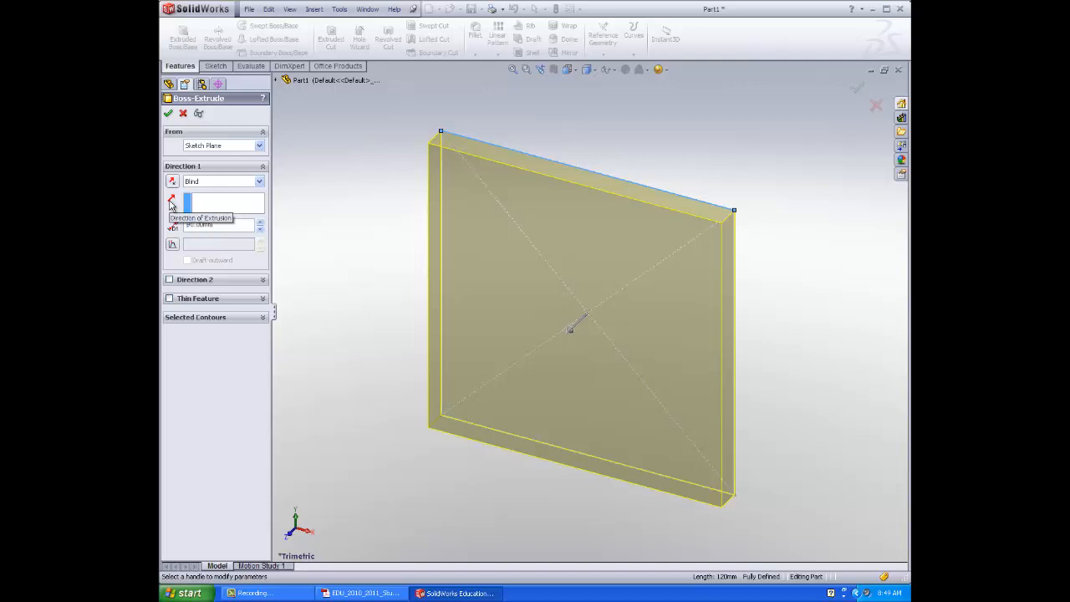
scroll(576, 396, up, 3)
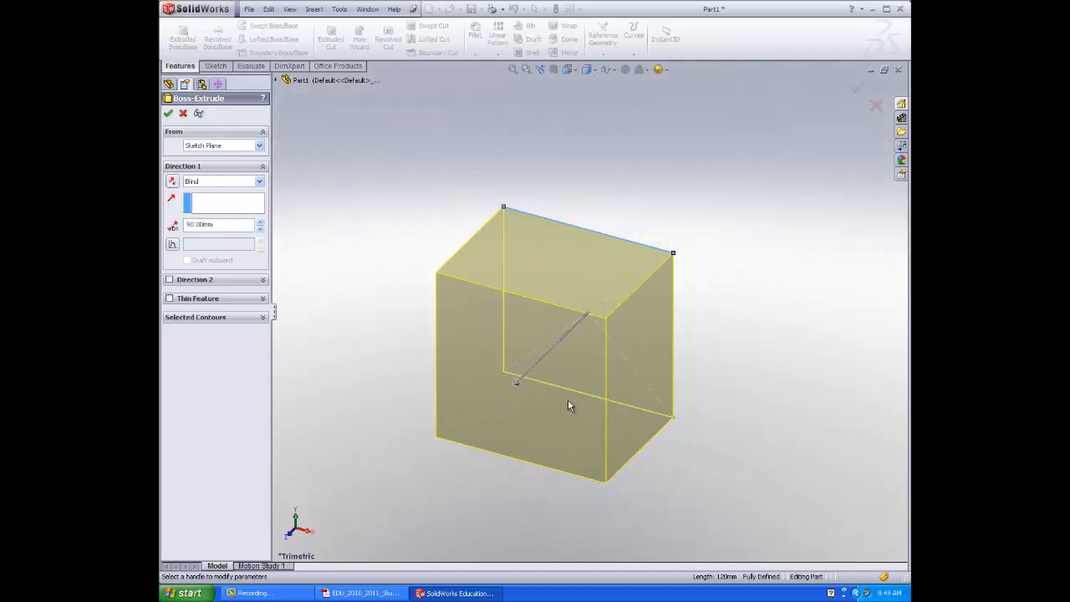
click(169, 114)
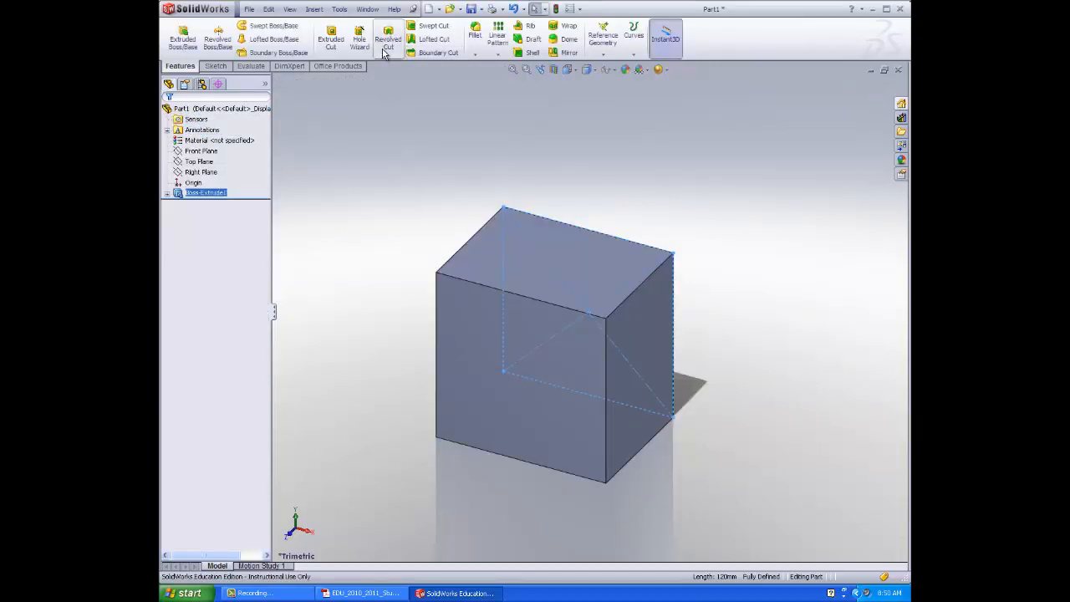
Fillet the block's four front-to-back edges with a constant radius of 10 mm
click(476, 42)
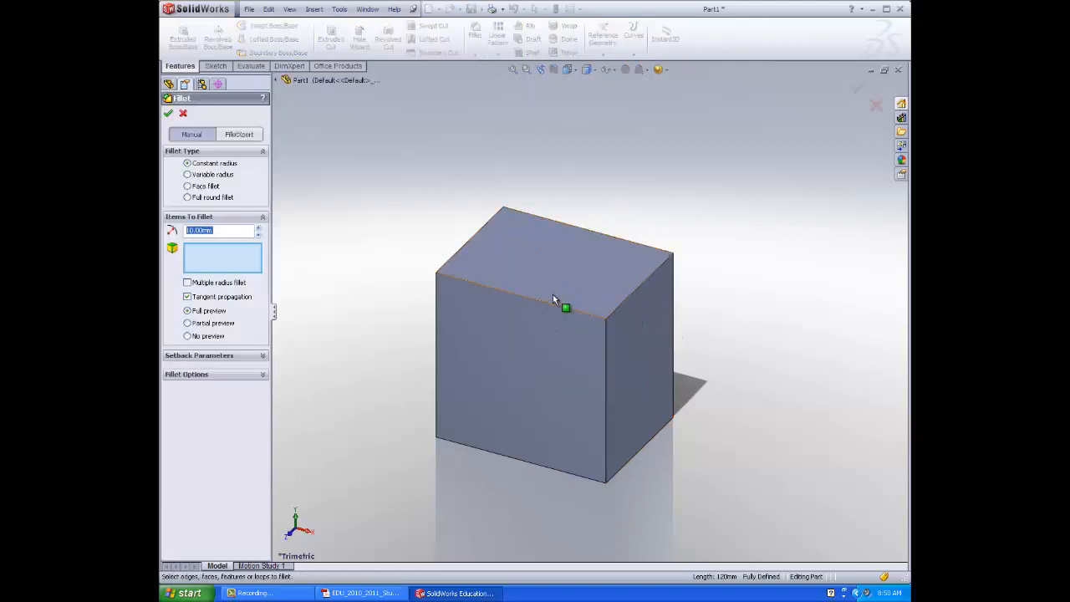
click(626, 299)
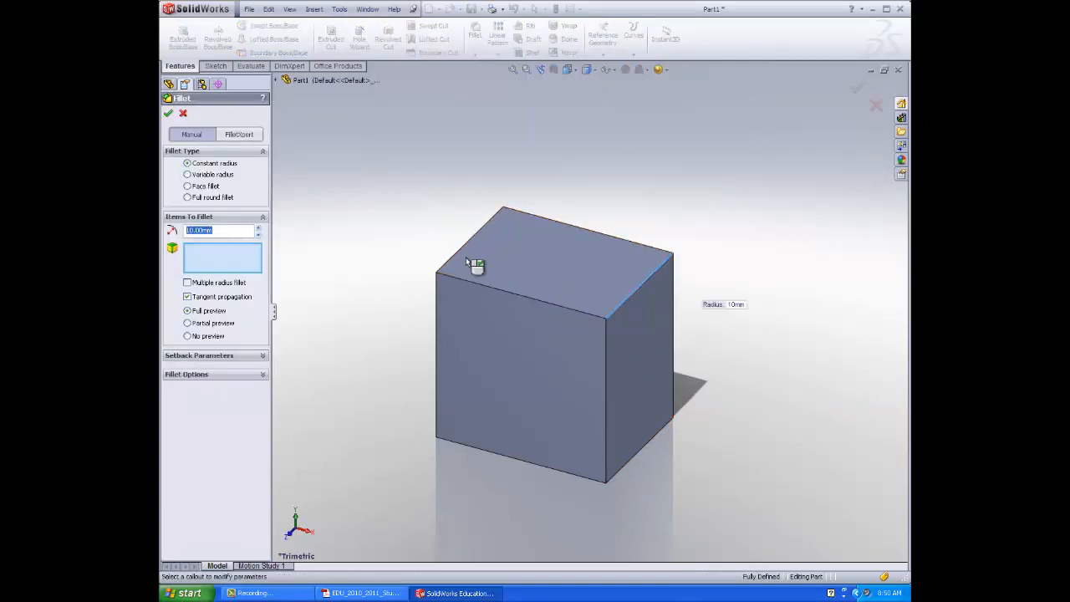
click(454, 256)
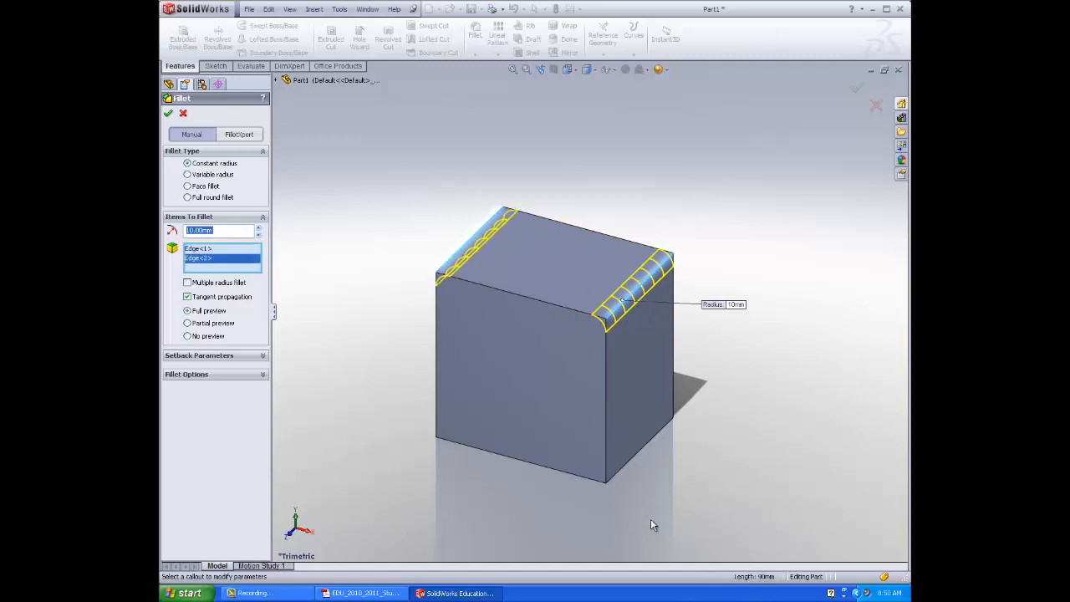
click(621, 467)
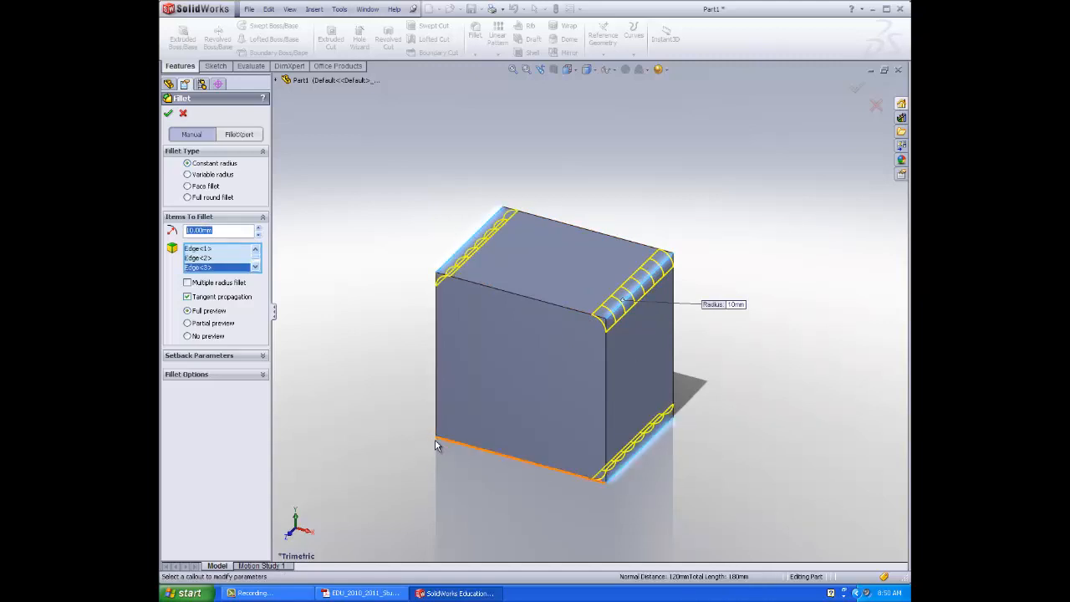
mouse_move(435, 443)
middle_down()
mouse_move(418, 443)
mouse_move(461, 446)
mouse_move(449, 442)
middle_up()
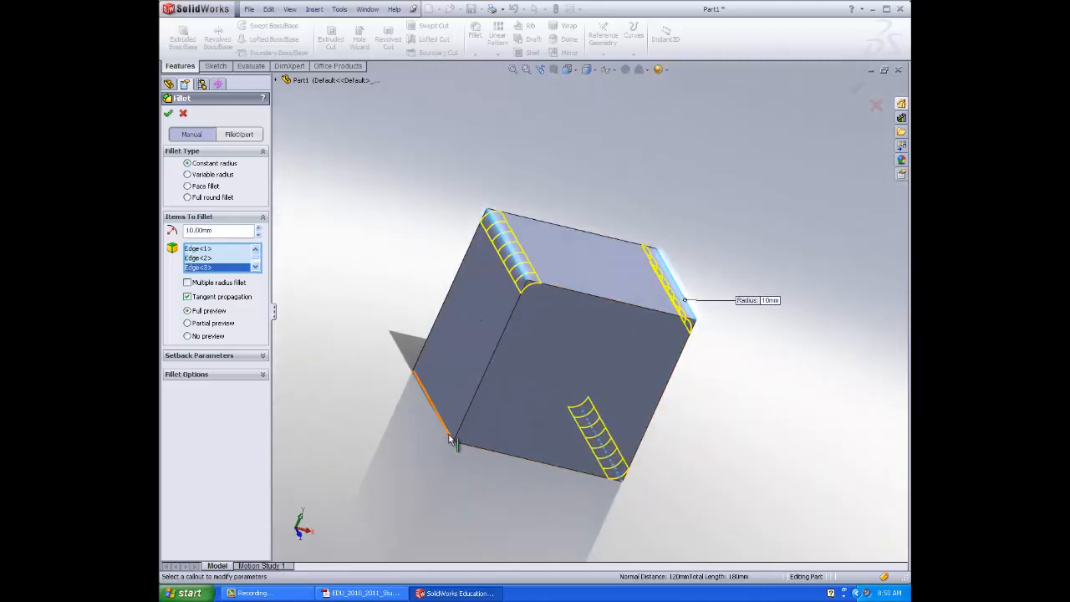
click(449, 441)
click(170, 115)
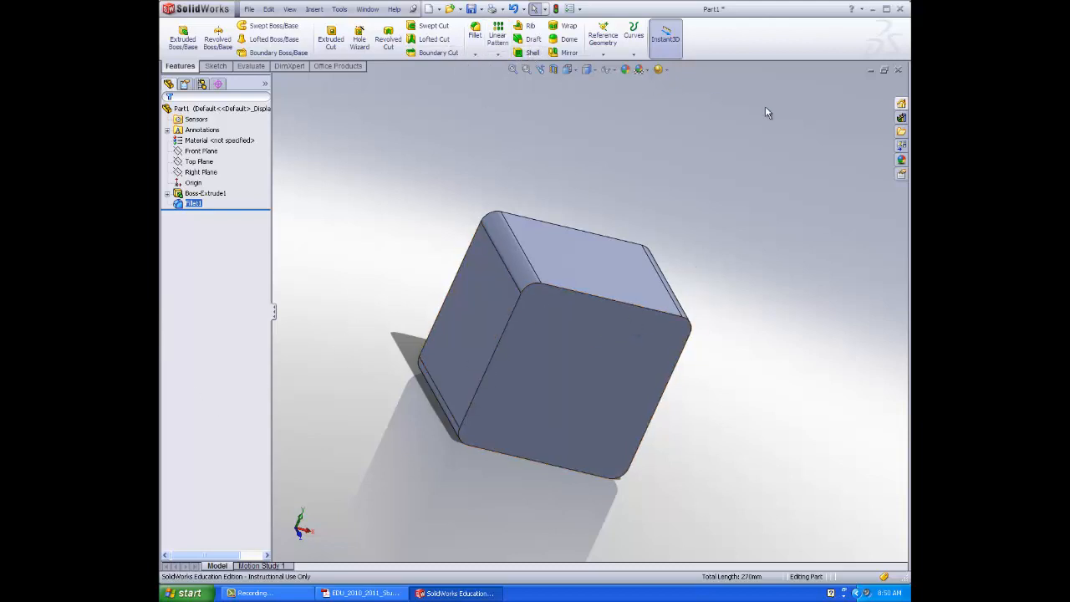
Shell the filleted block to a wall thickness of 4 mm, removing the front face and showing the preview
click(215, 66)
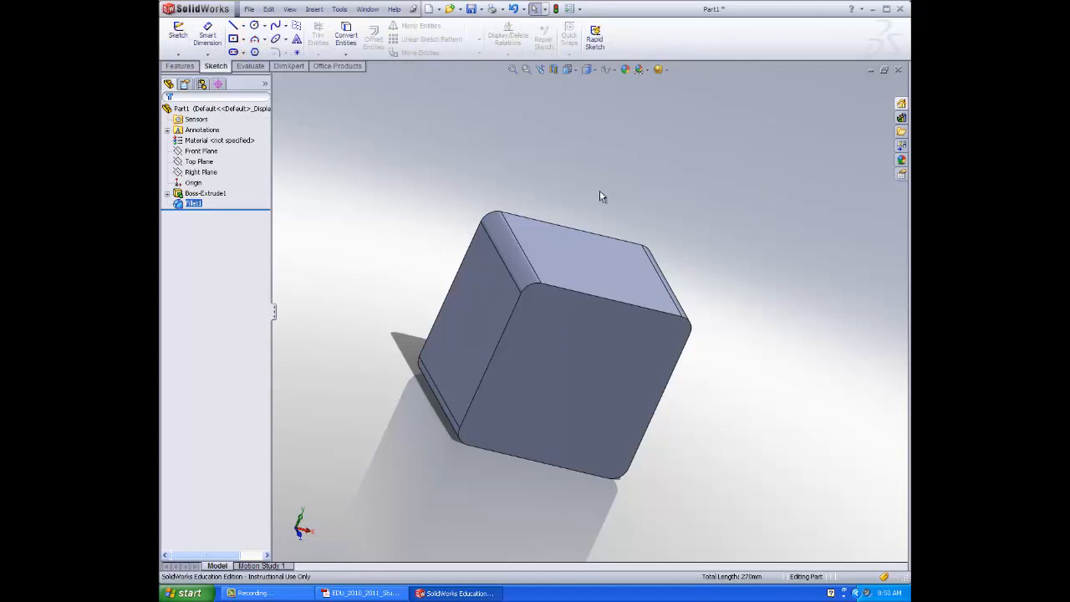
click(251, 593)
middle_drag(752, 427, 706, 343)
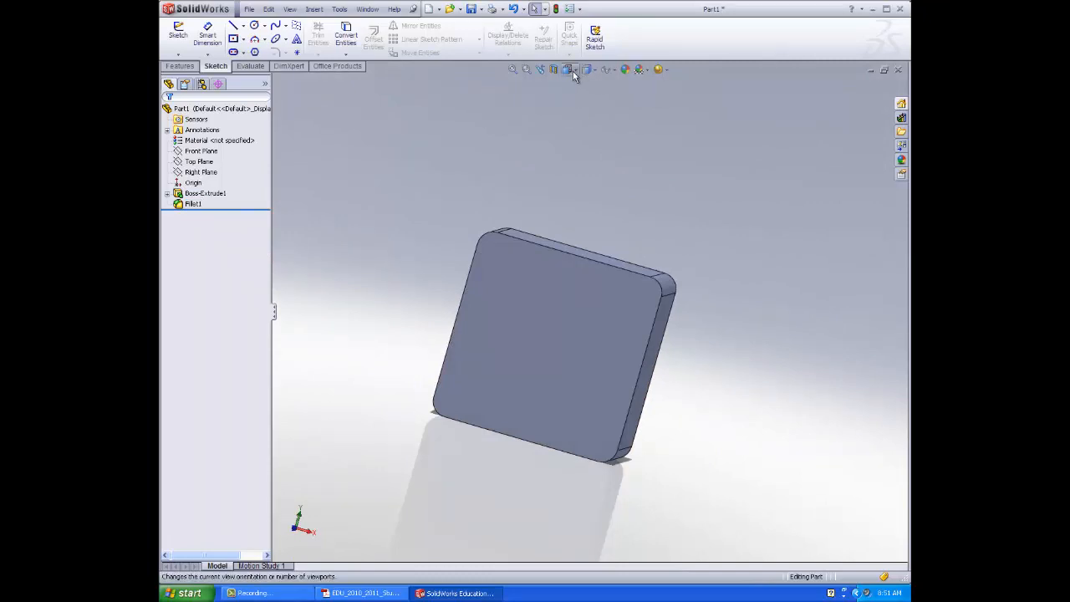
click(573, 71)
click(598, 85)
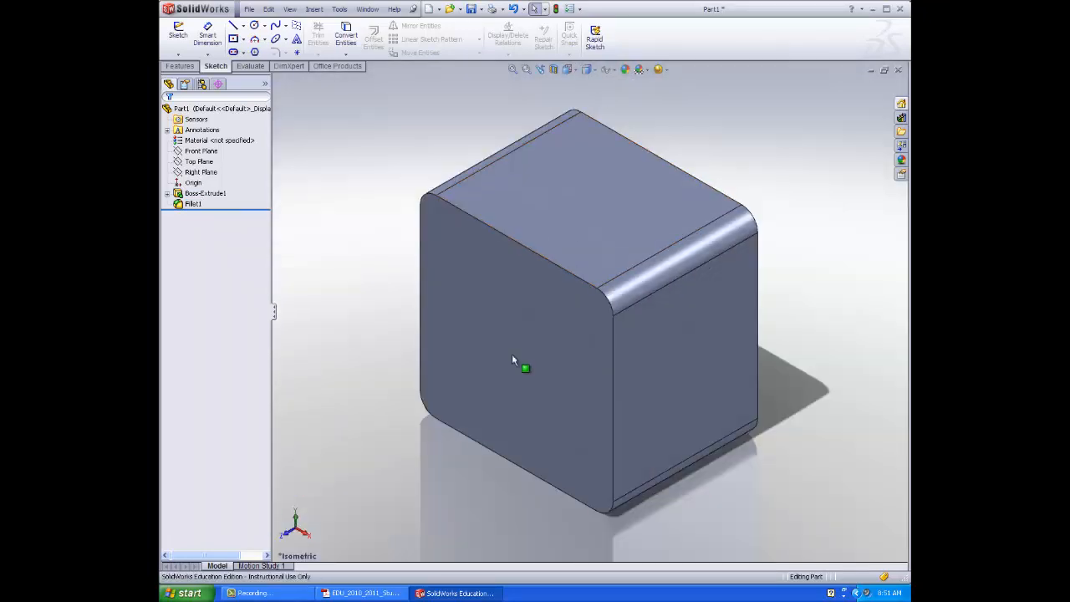
click(187, 69)
click(529, 52)
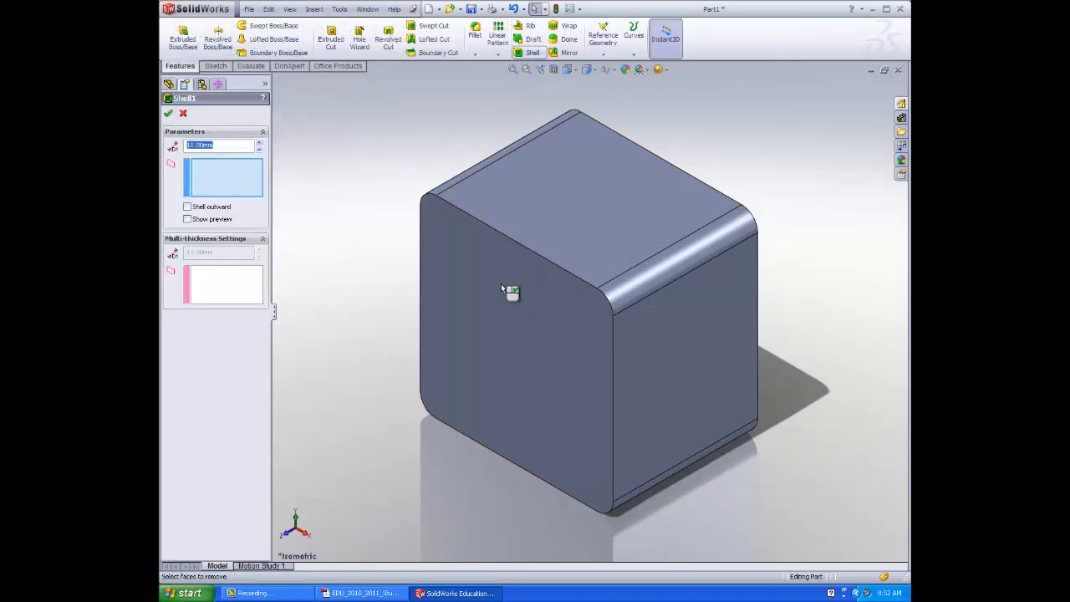
click(510, 396)
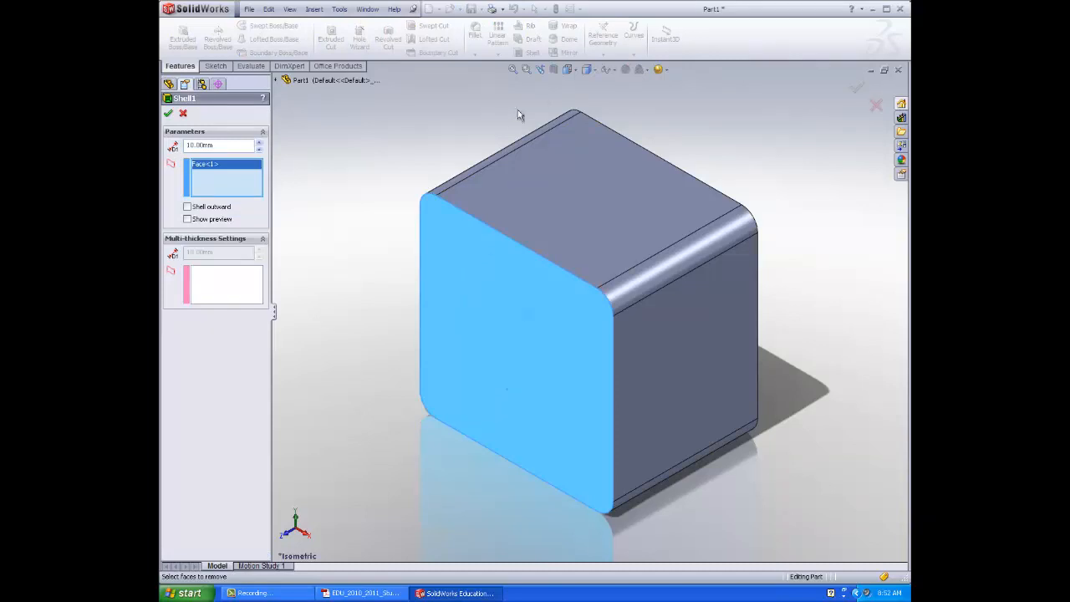
click(569, 70)
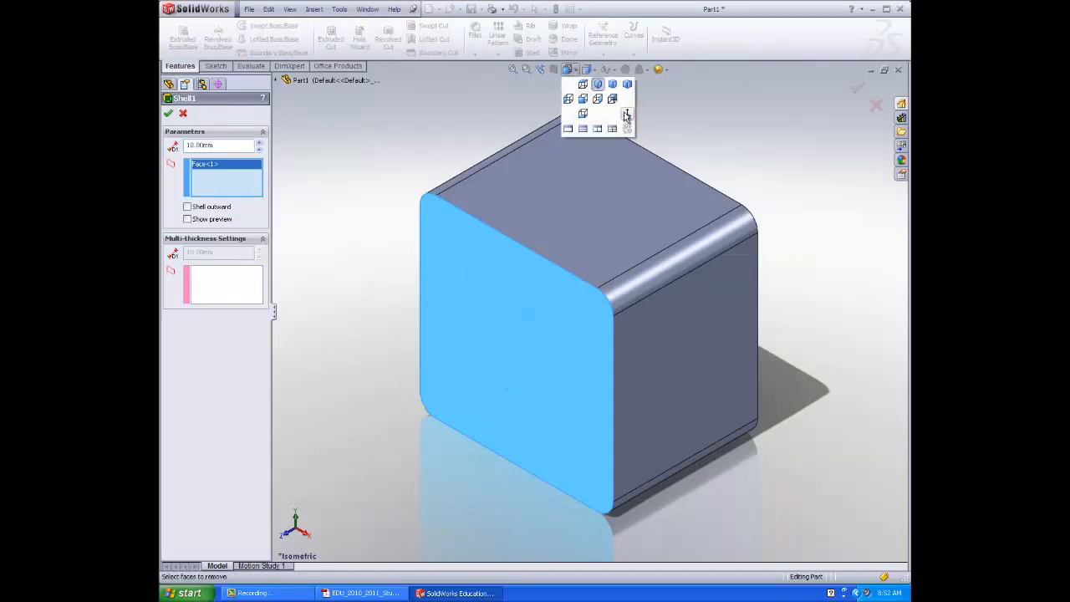
click(626, 117)
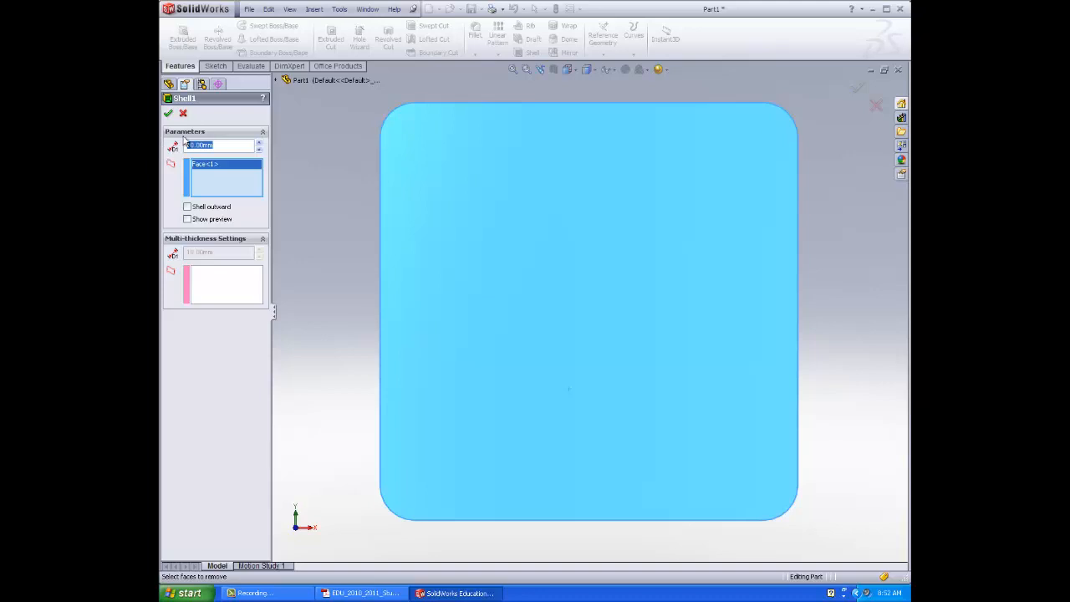
click(200, 220)
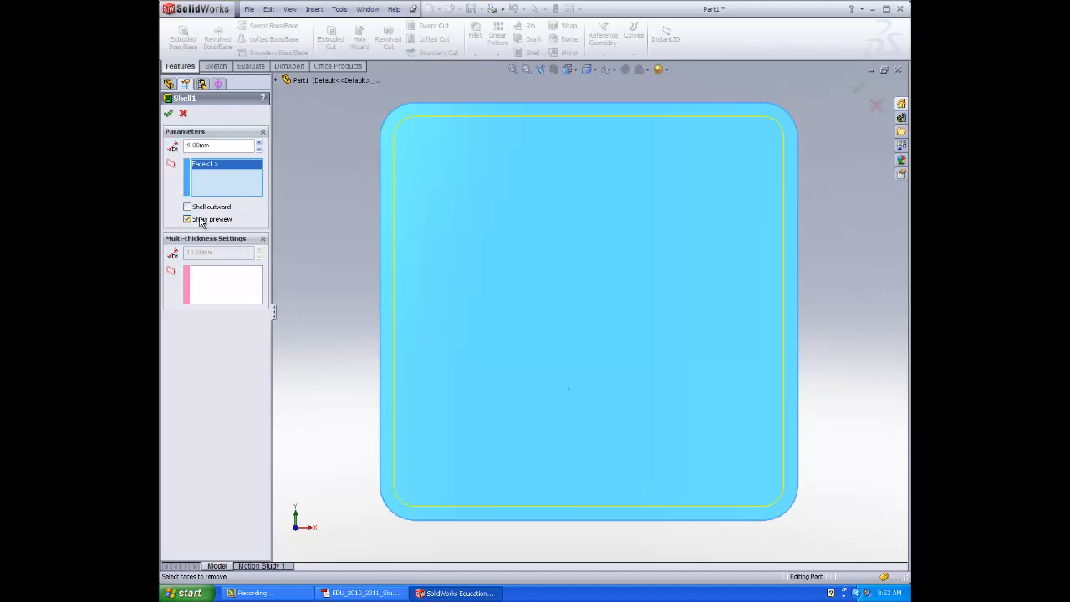
click(169, 114)
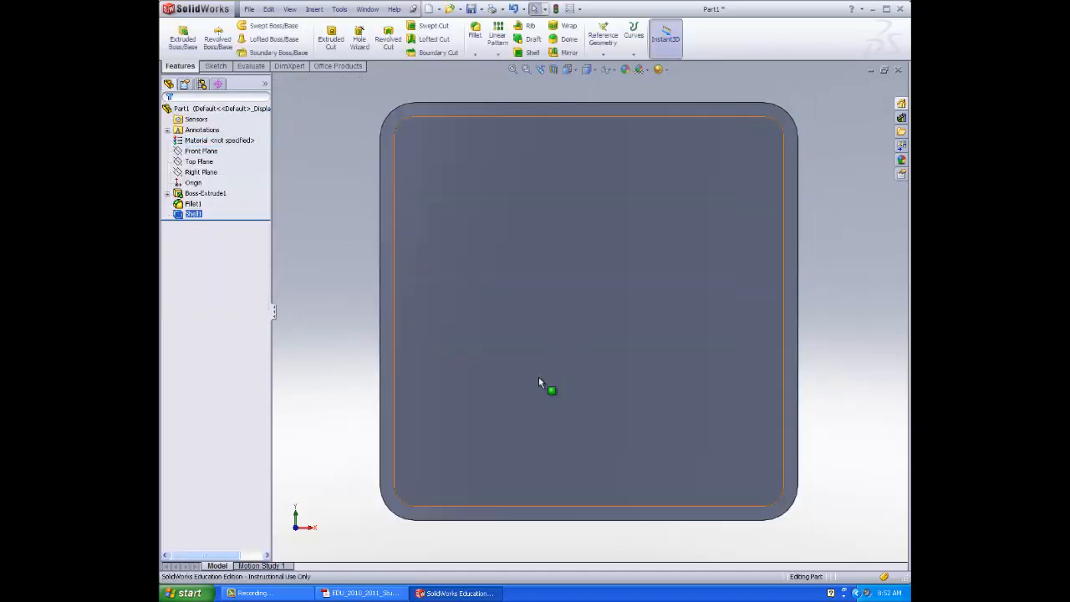
Start an Extruded Cut sketch on the shelled block's front rim face and convert the face's outer edges into sketch entities
scroll(760, 368, up, 3)
middle_drag(849, 375, 806, 413)
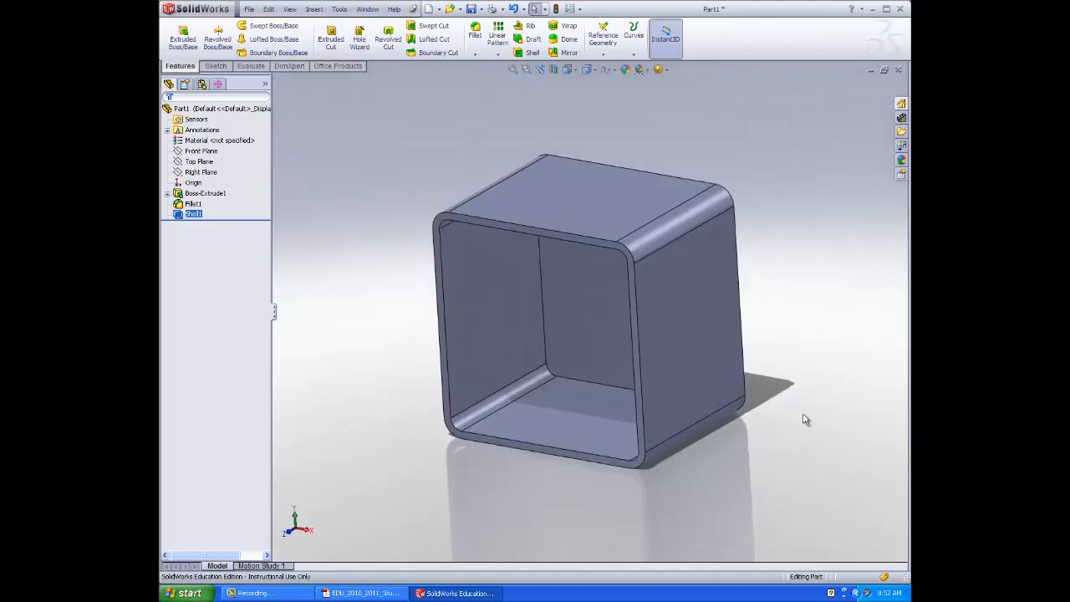
click(571, 72)
click(572, 72)
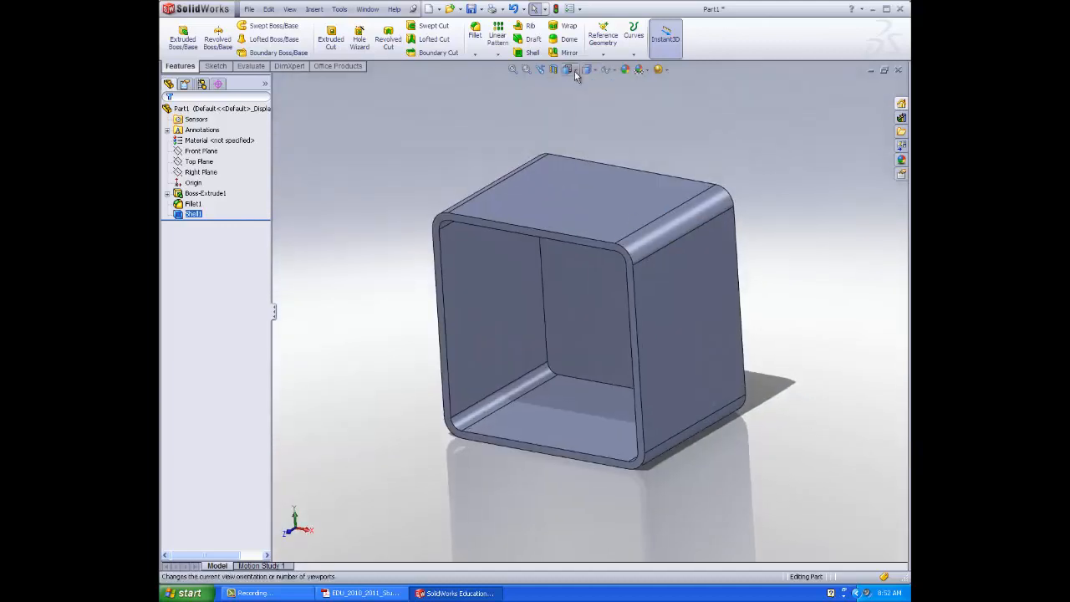
click(575, 72)
click(584, 84)
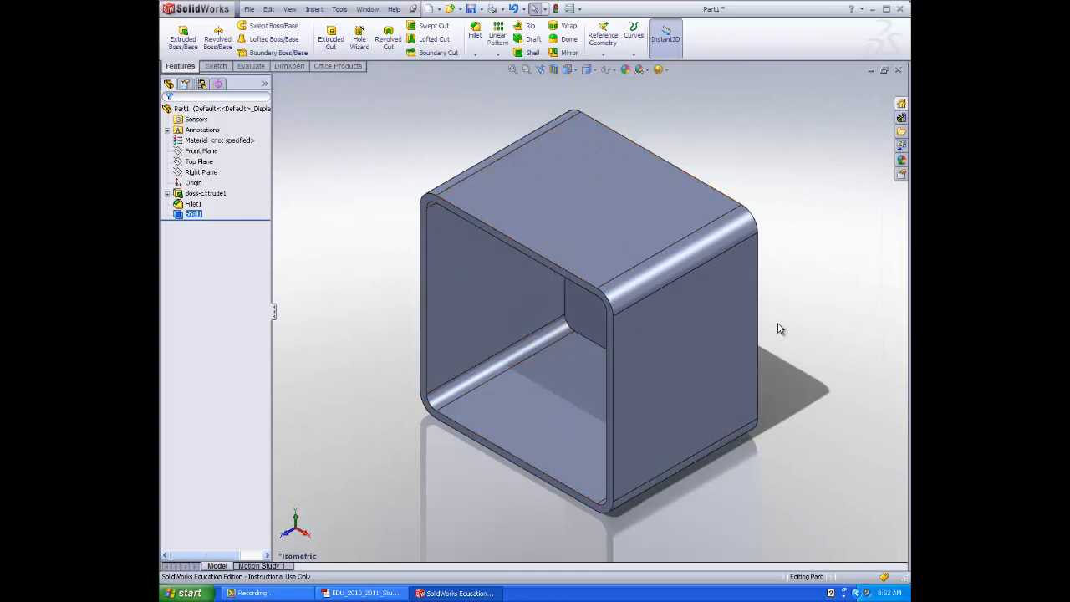
click(216, 66)
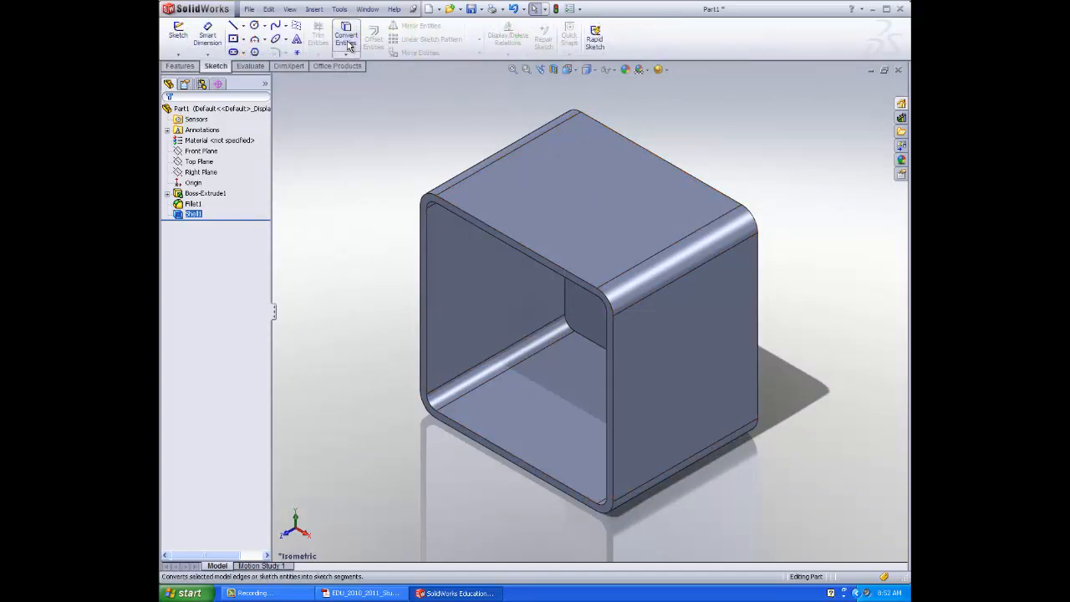
click(180, 66)
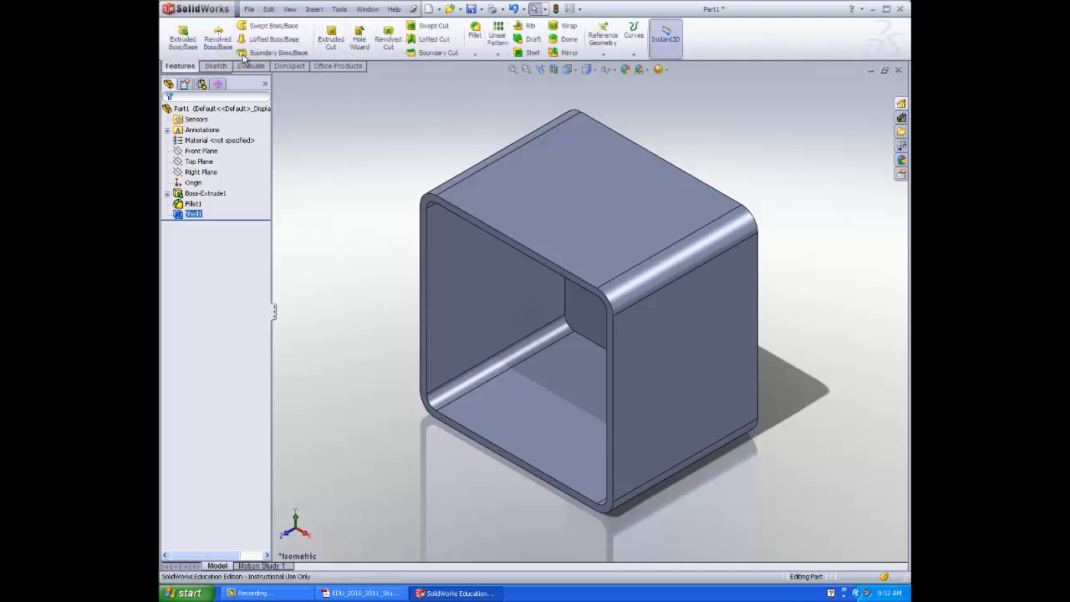
click(333, 42)
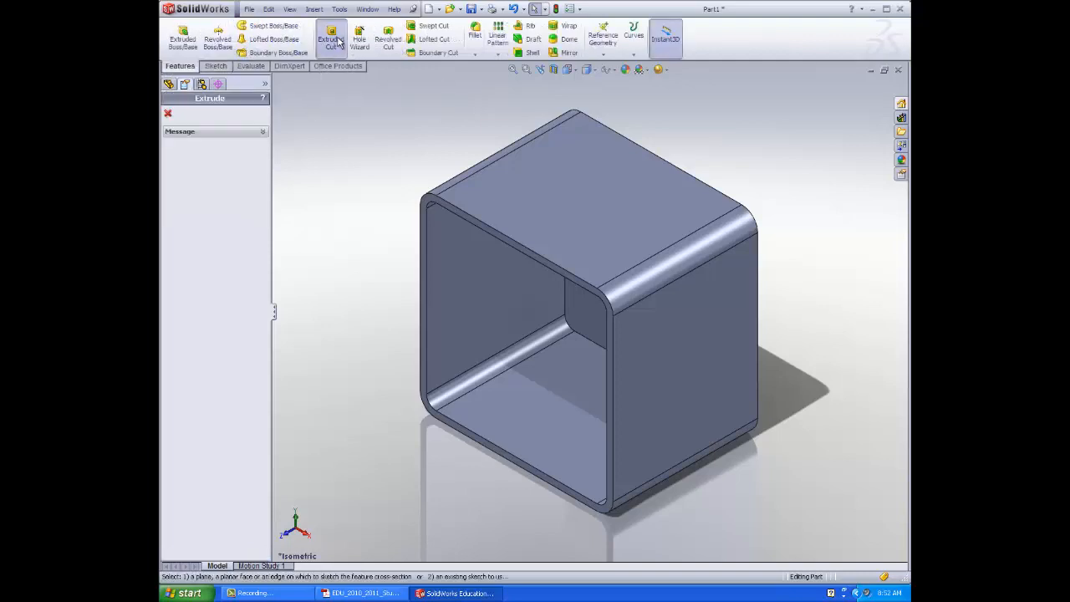
click(536, 255)
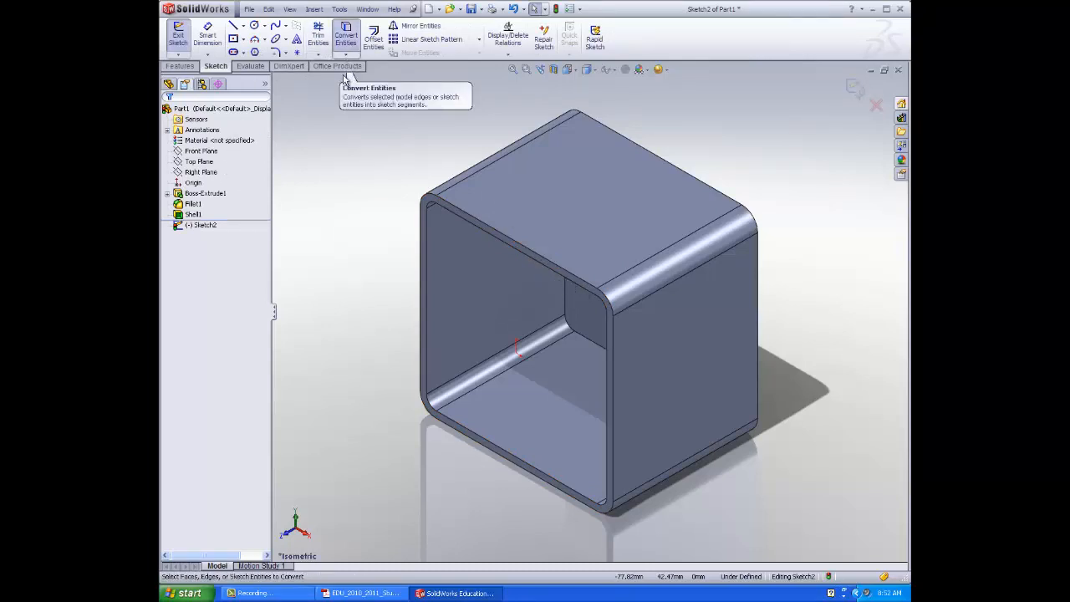
click(595, 299)
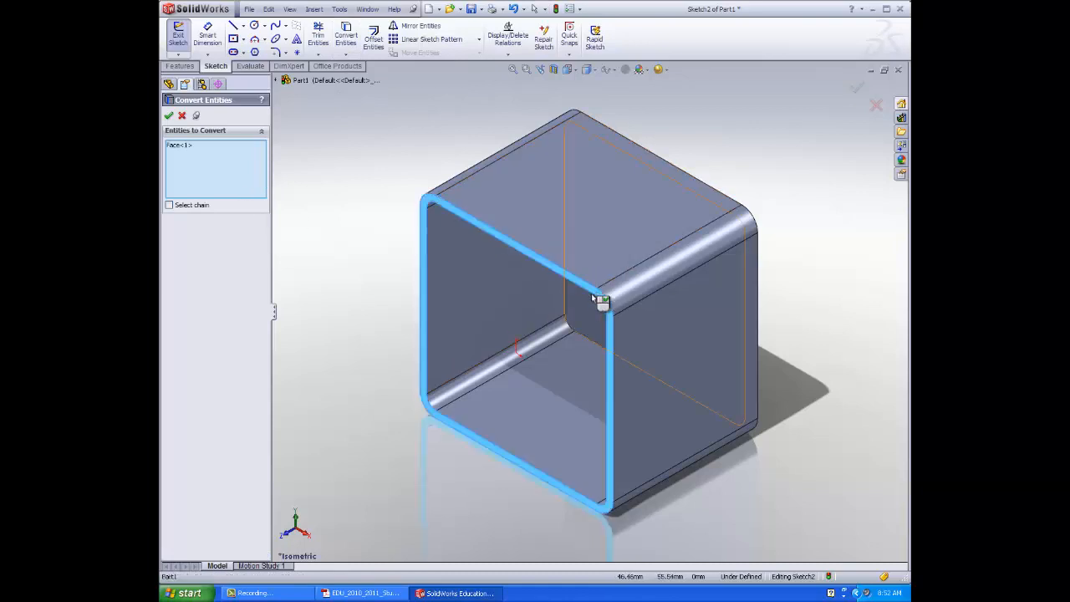
click(169, 117)
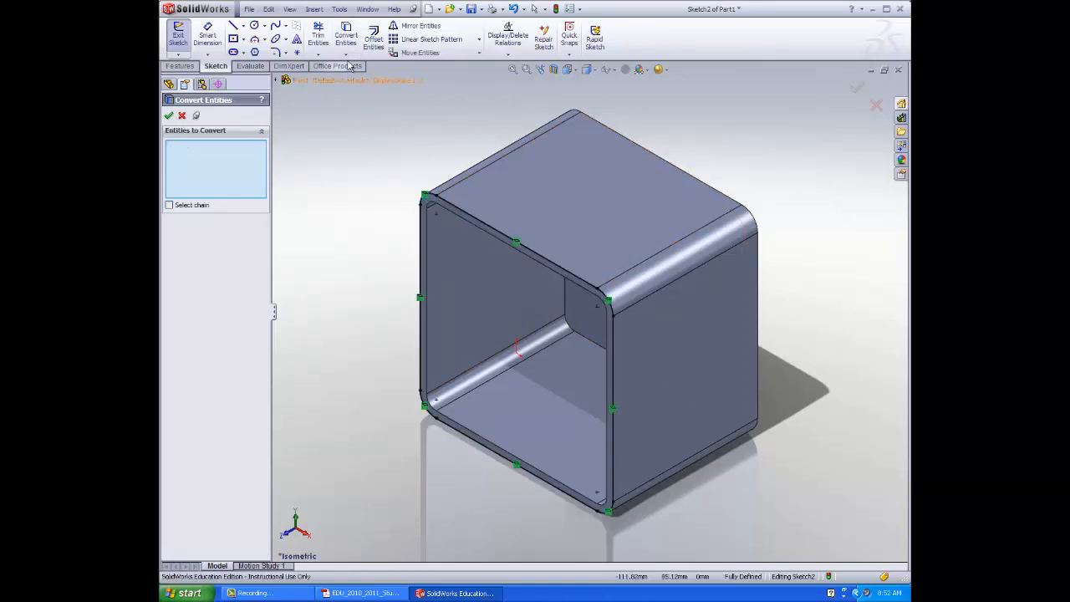
Offset the front rim face's outer edges 2 mm inward with the Reverse option and a driving dimension
click(373, 37)
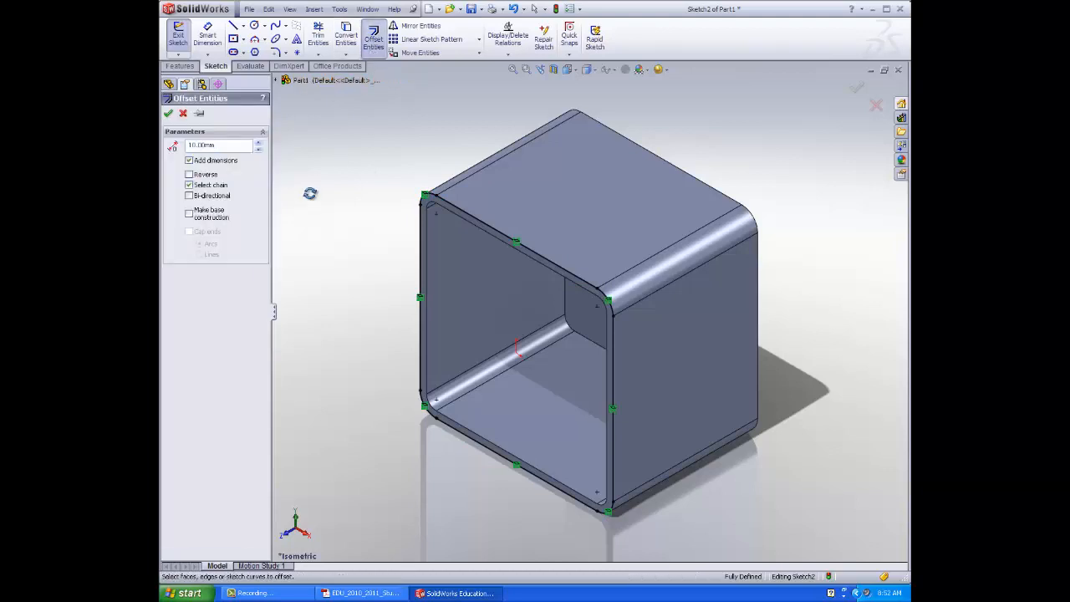
middle_drag(310, 193, 368, 177)
click(529, 201)
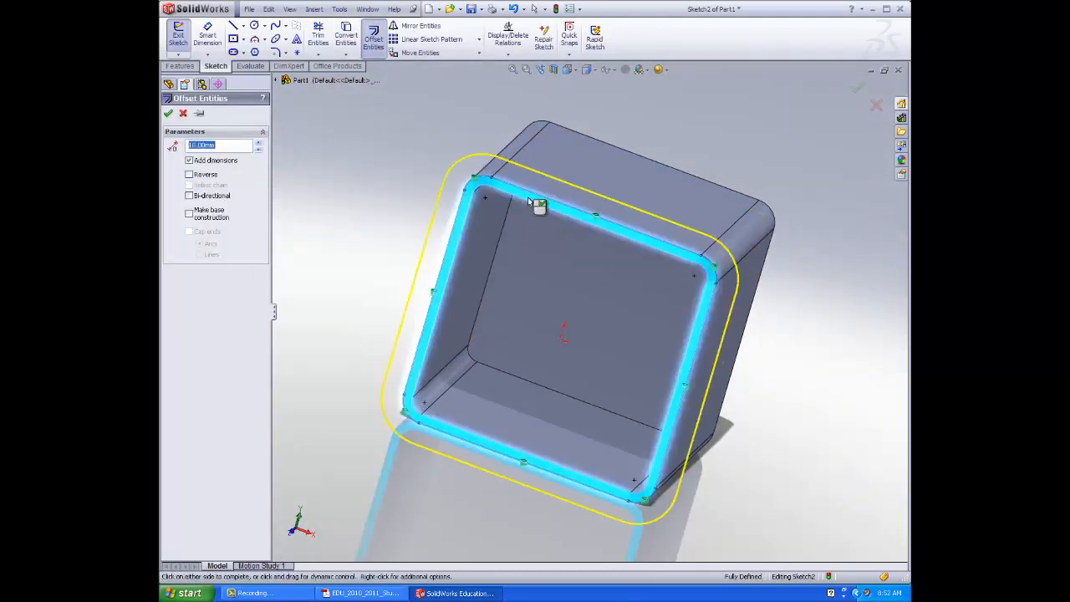
click(189, 174)
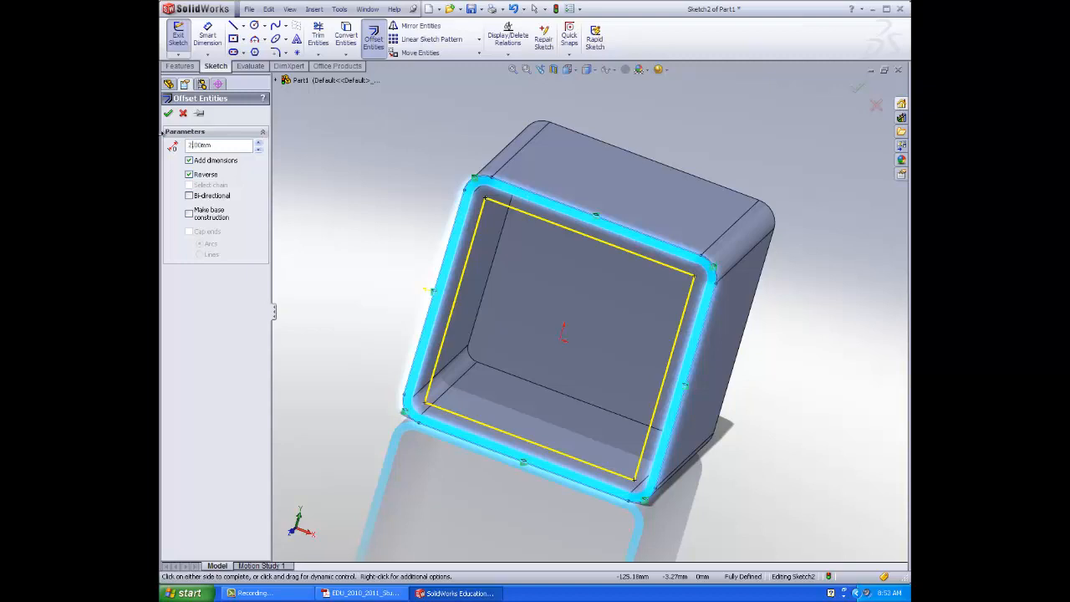
key(Return)
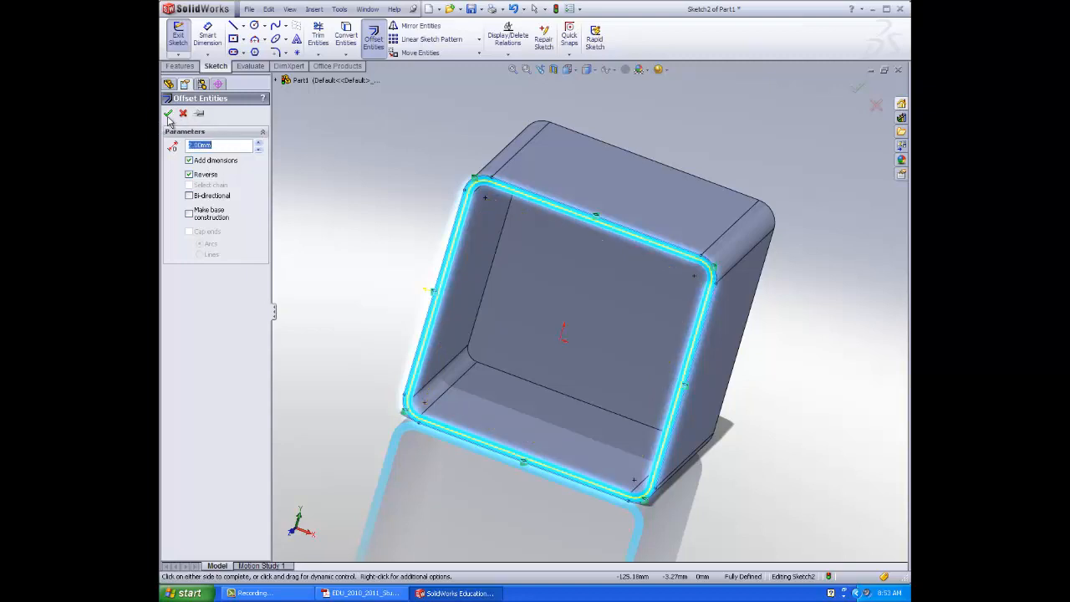
click(168, 115)
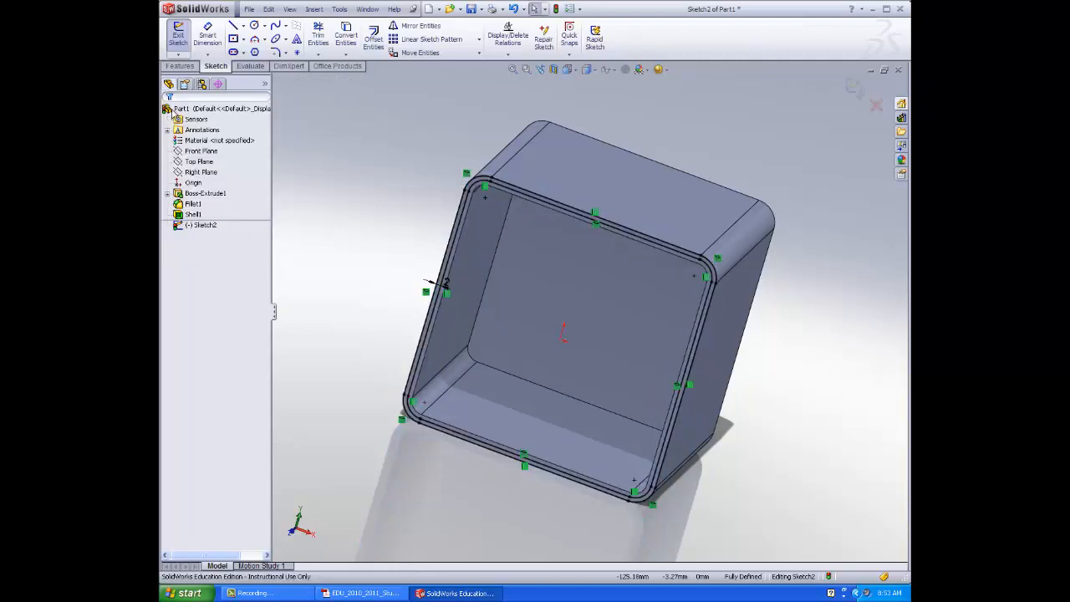
Exit the rim sketch and cut it into the front outer edge of the walls to a blind depth of 20 mm
click(179, 40)
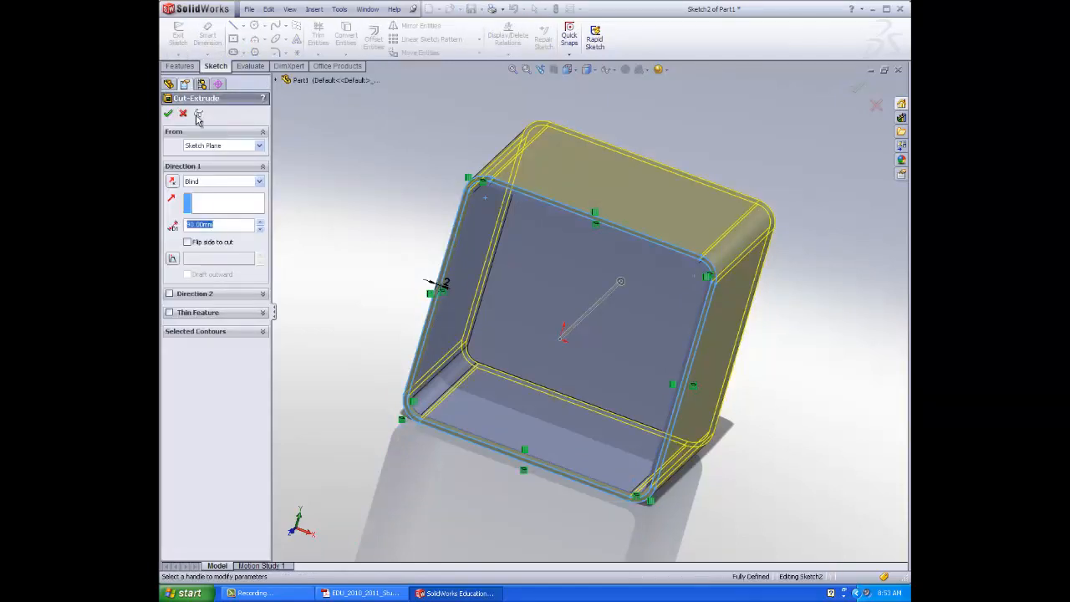
middle_drag(796, 432, 715, 438)
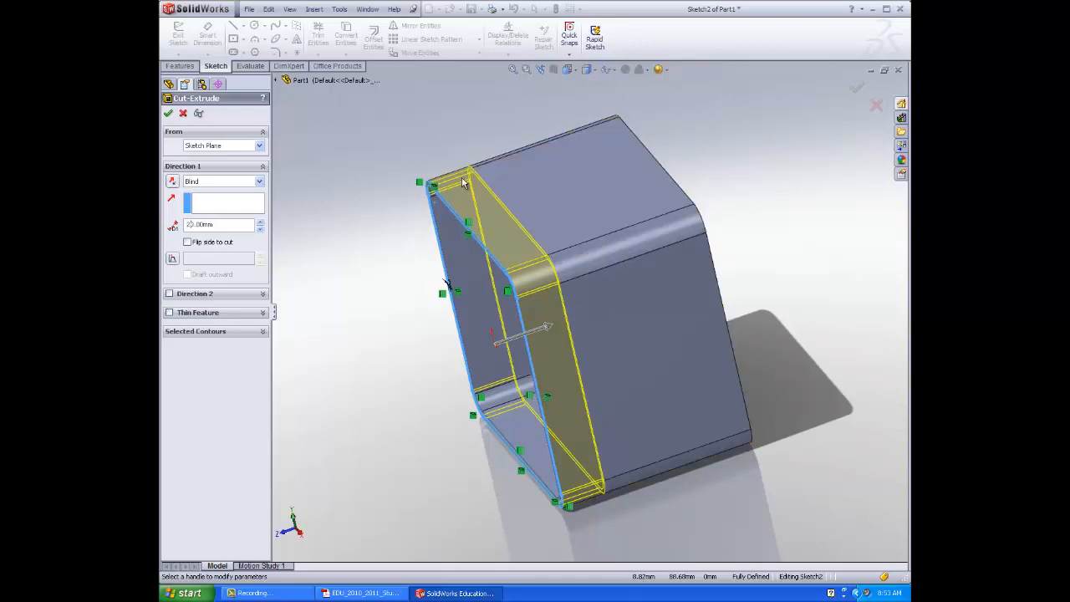
key(Return)
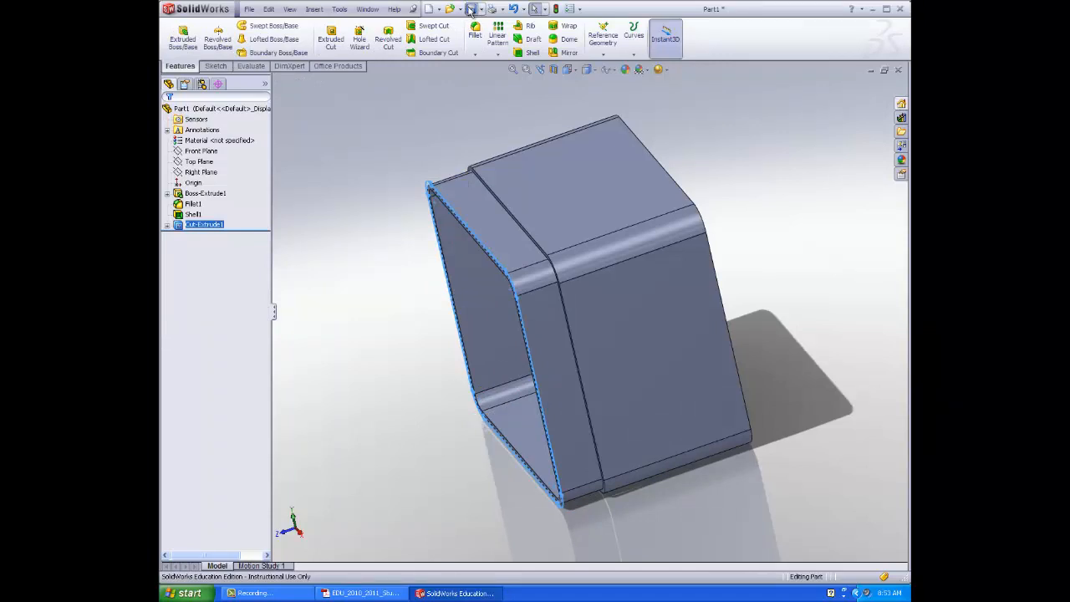
Save the part in the Lesson01 folder under the file name Tutor 2
click(470, 9)
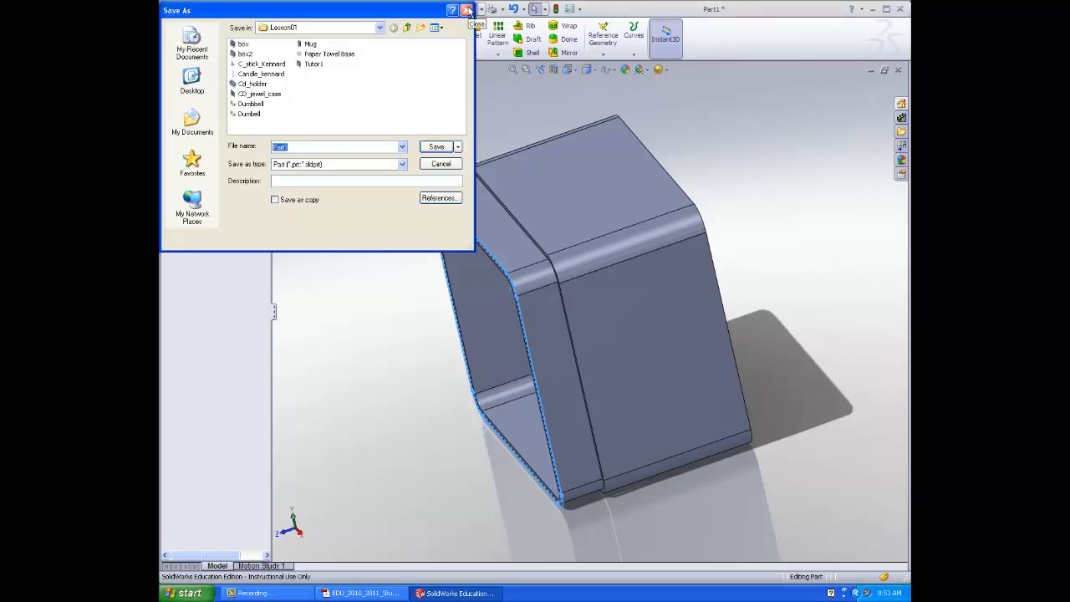
text(Tutor)
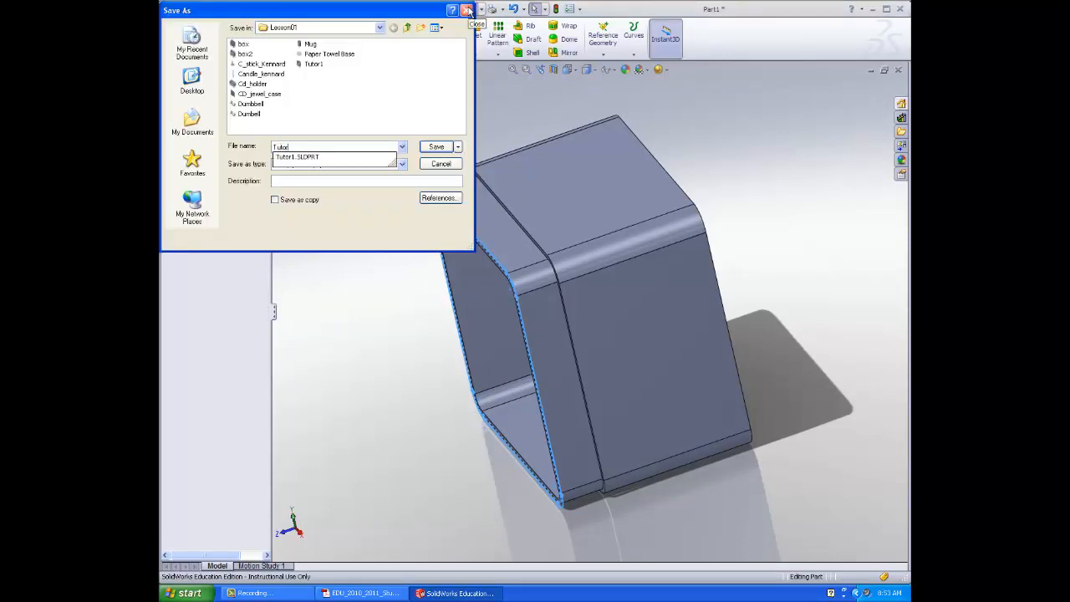
text( 2)
key(Return)
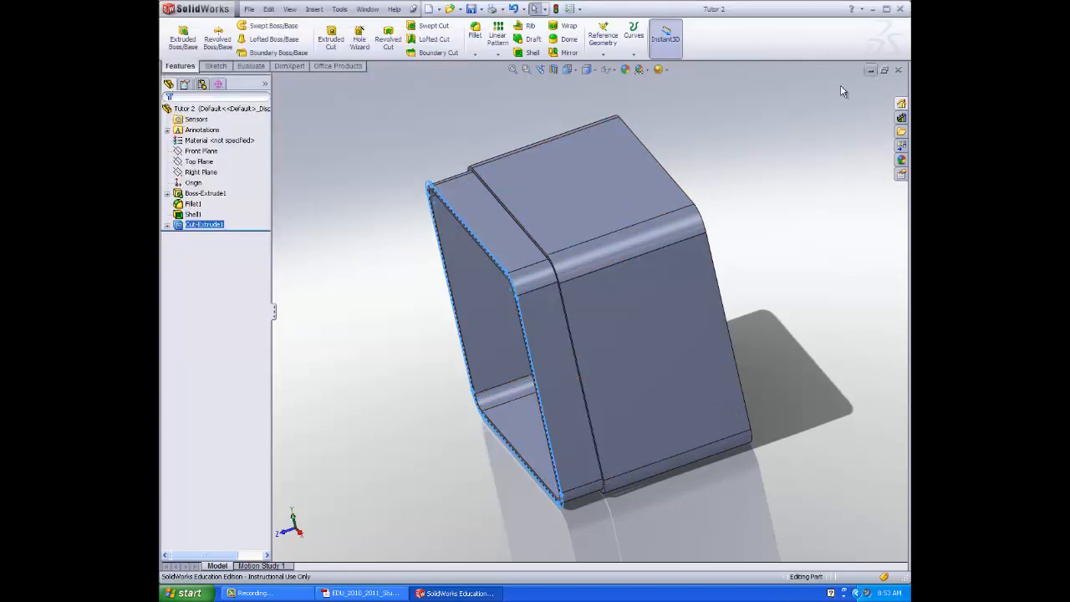
Minimize the Tutor 2 part and create a new document from the Assembly template
click(871, 72)
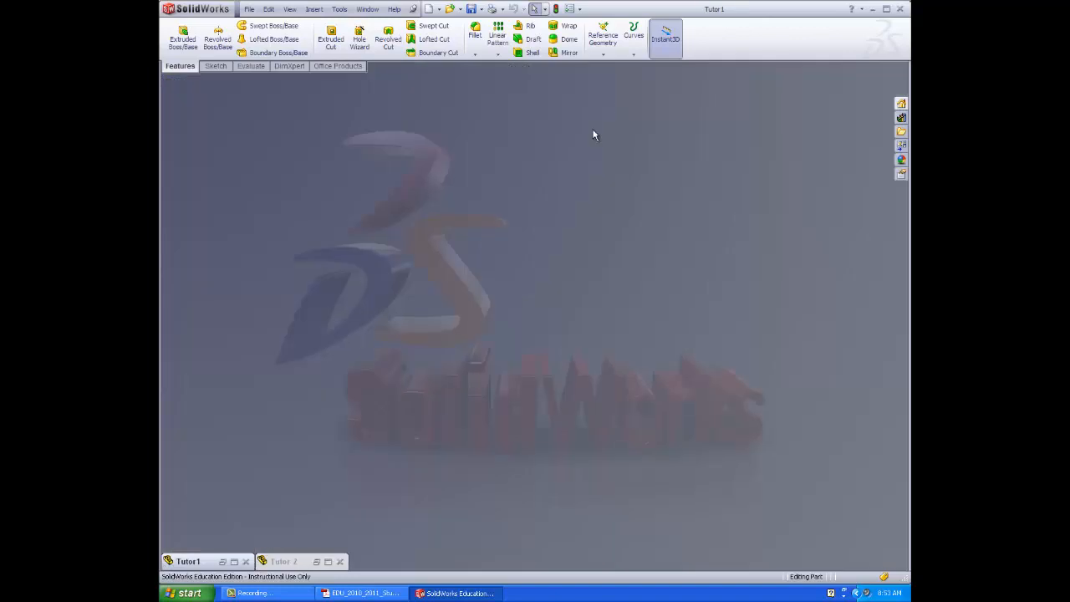
click(428, 10)
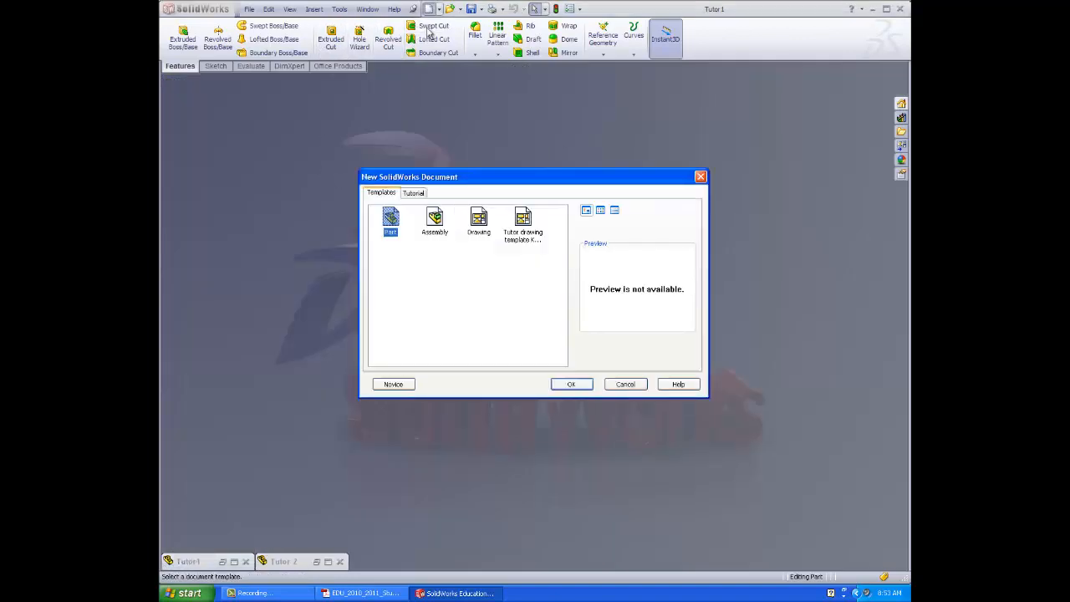
click(435, 221)
click(568, 384)
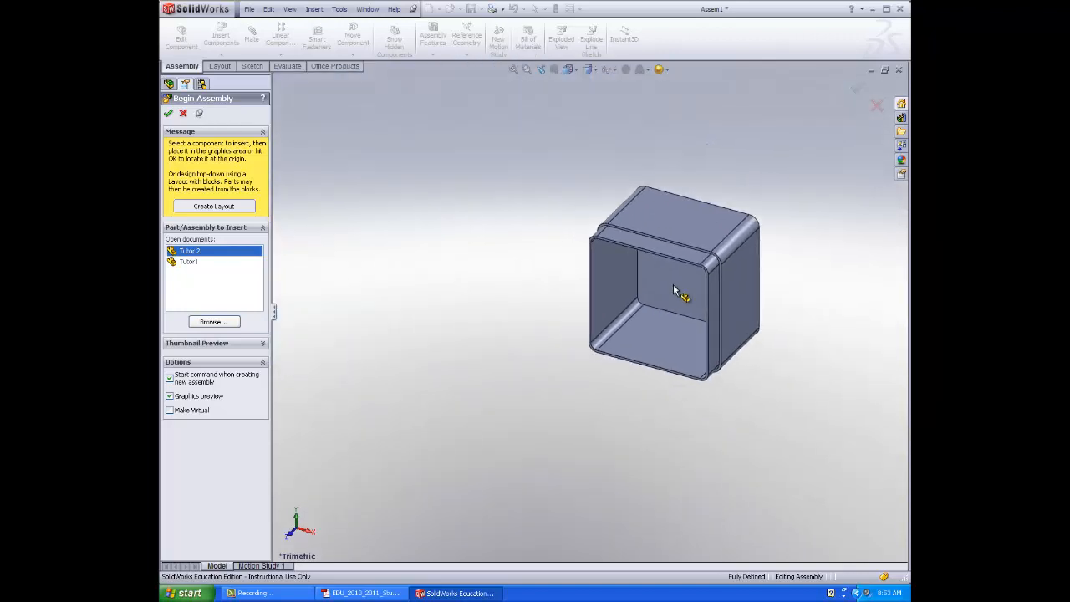
Insert the open Tutor 2 and Tutor1 parts side by side into the assembly
click(199, 263)
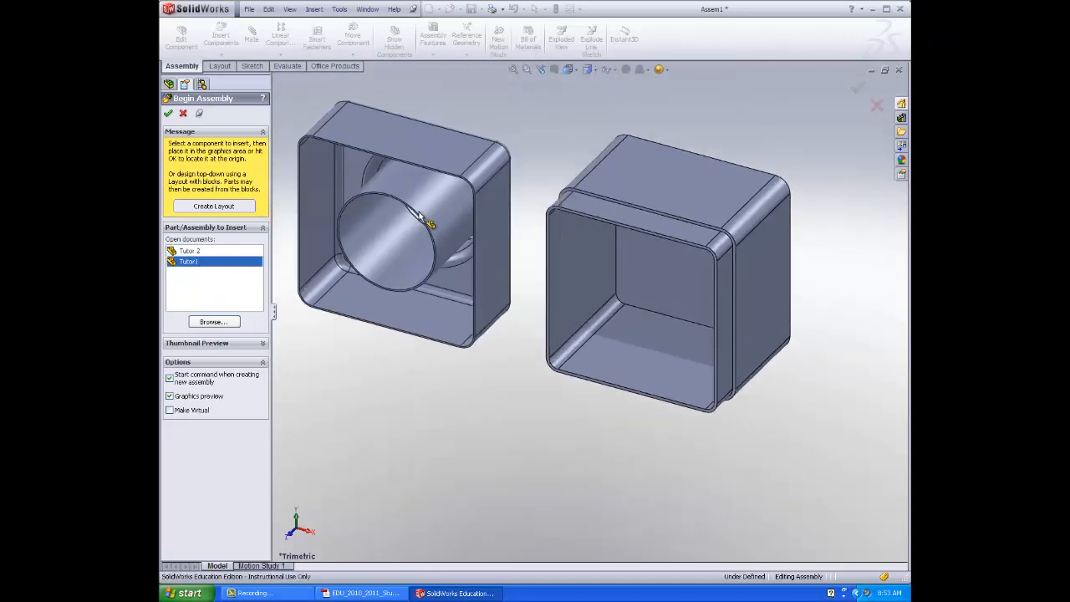
click(168, 115)
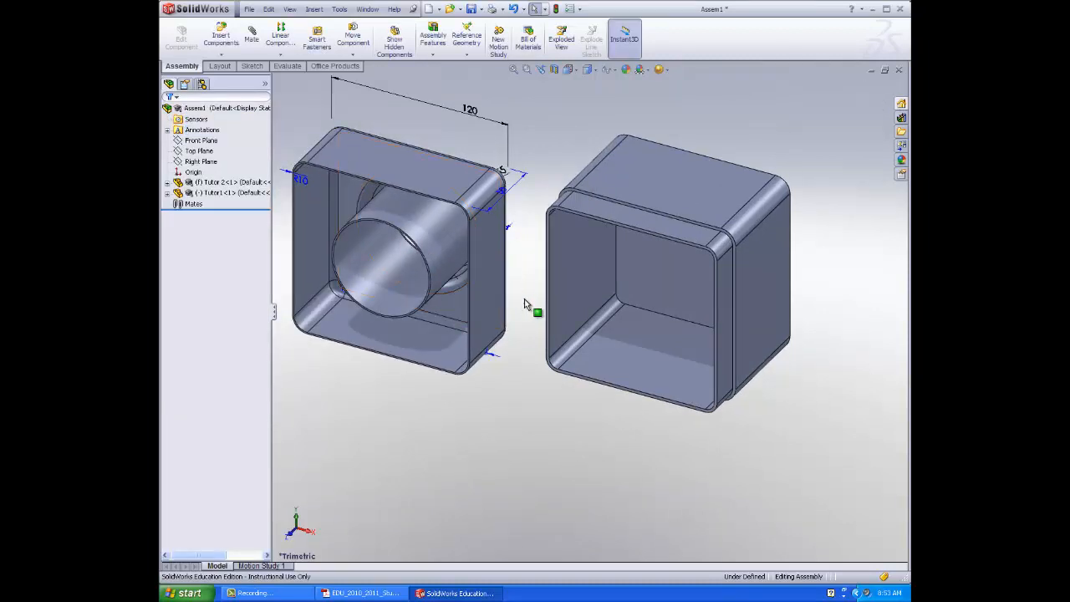
Add a coincident mate between Tutor1's open rim face and the step face behind Tutor 2's lip
scroll(694, 248, down, 2)
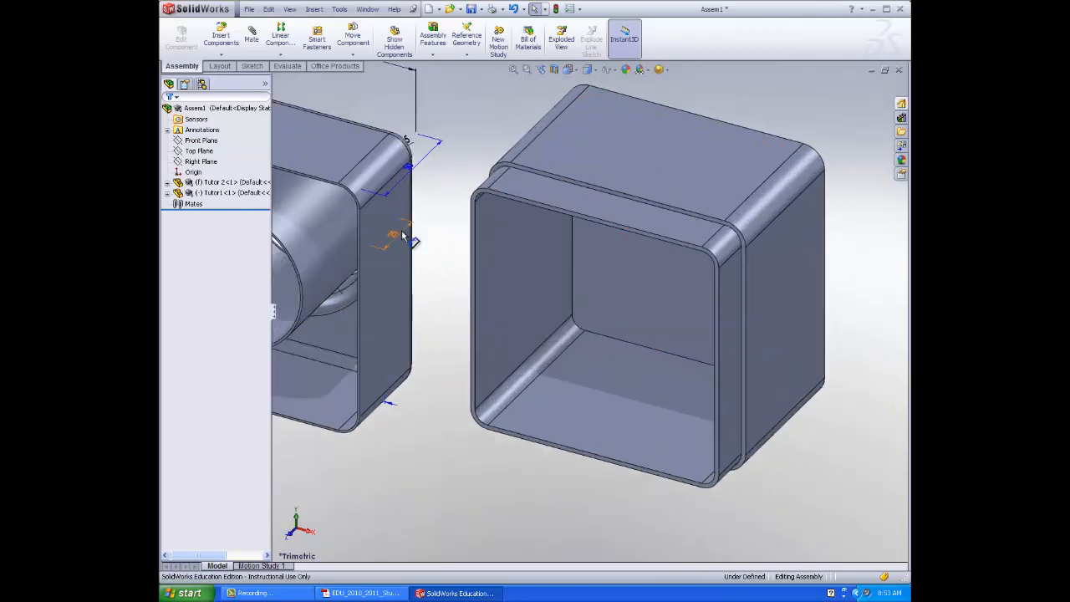
scroll(394, 235, up, 3)
scroll(357, 237, down, 3)
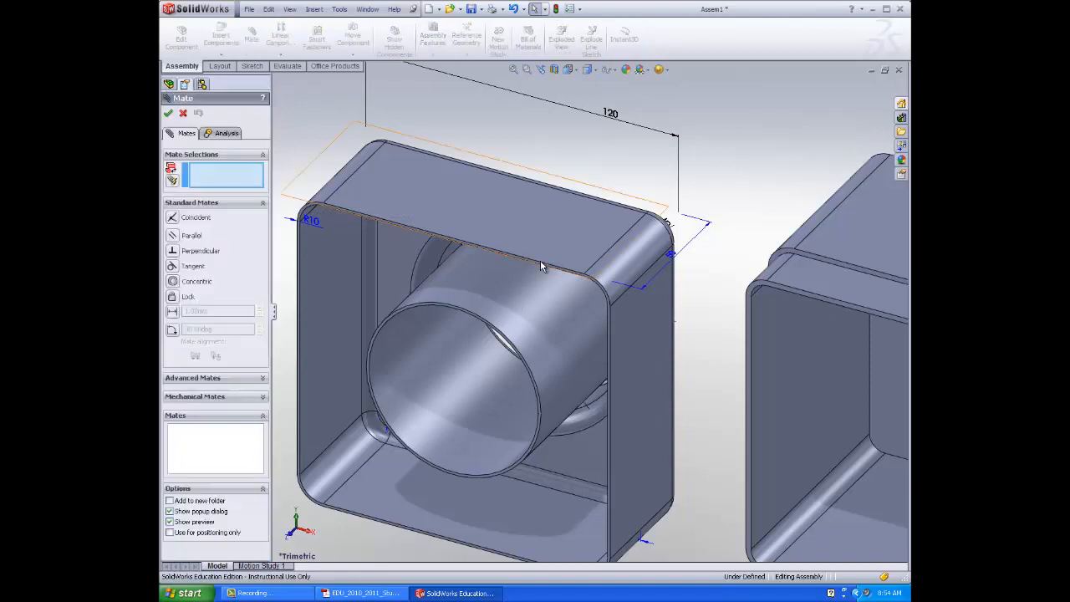
scroll(540, 266, down, 4)
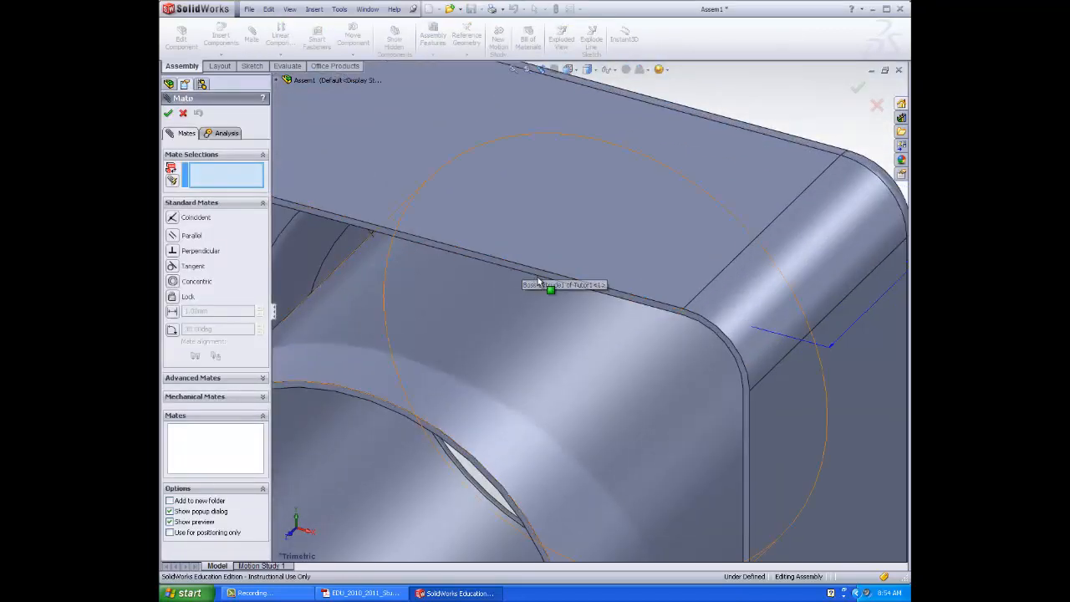
click(544, 278)
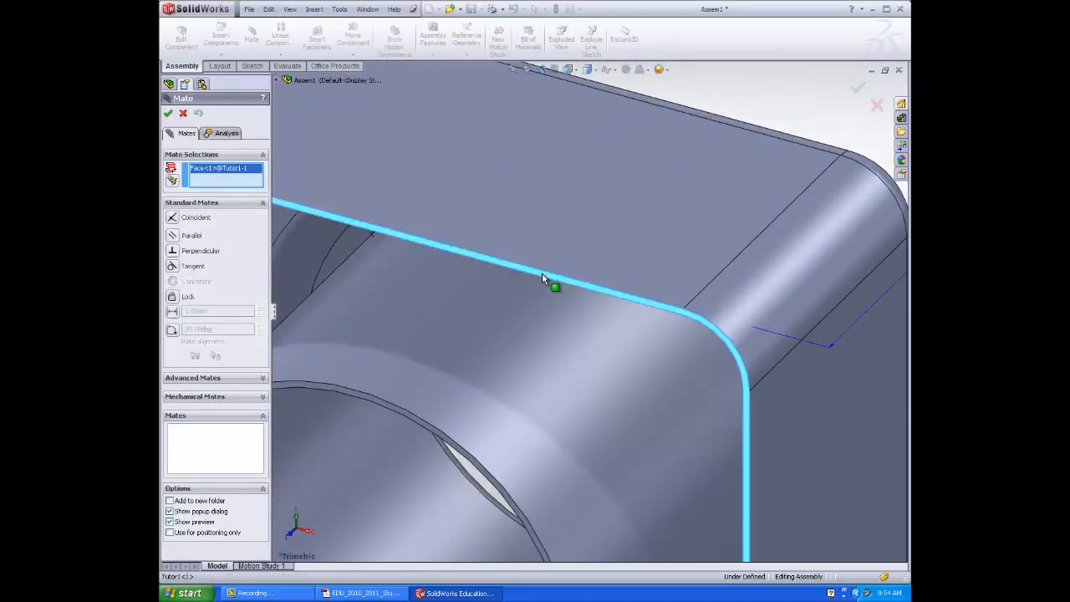
scroll(615, 313, up, 4)
scroll(679, 341, up, 4)
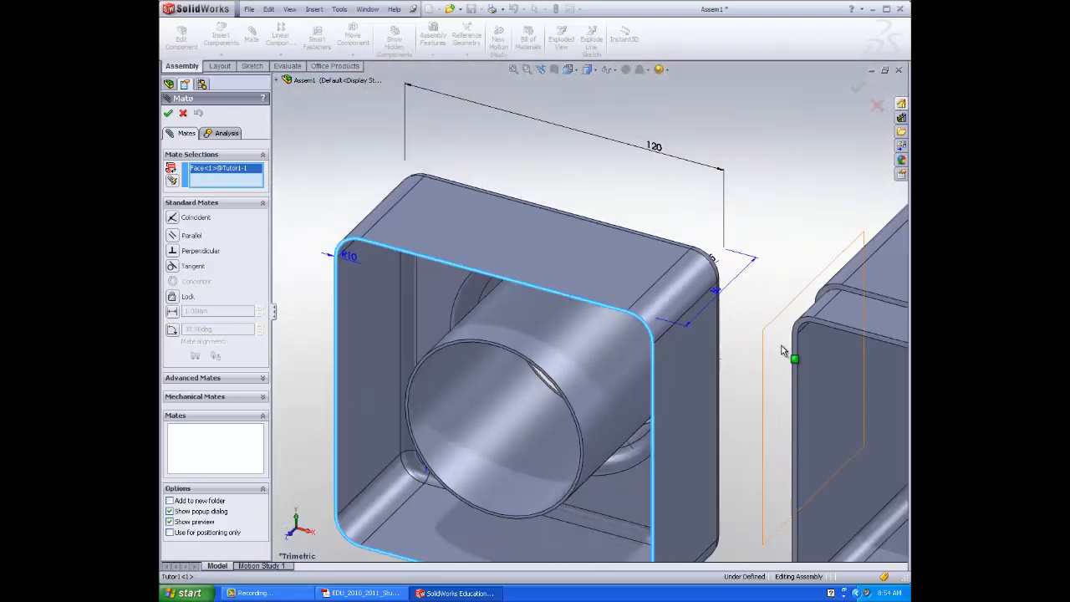
scroll(758, 340, down, 6)
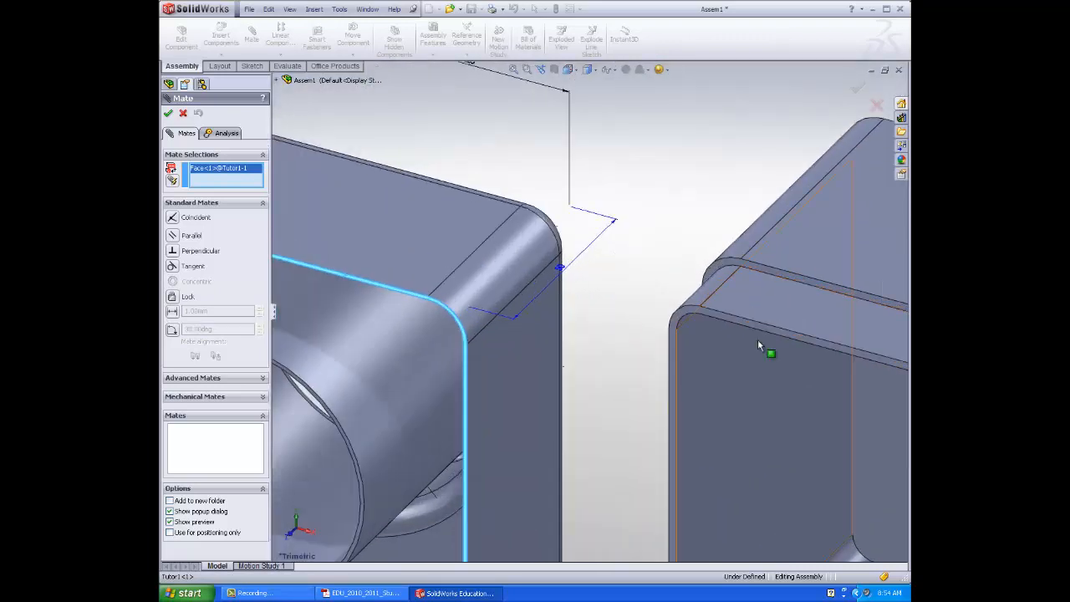
scroll(808, 295, down, 3)
click(806, 282)
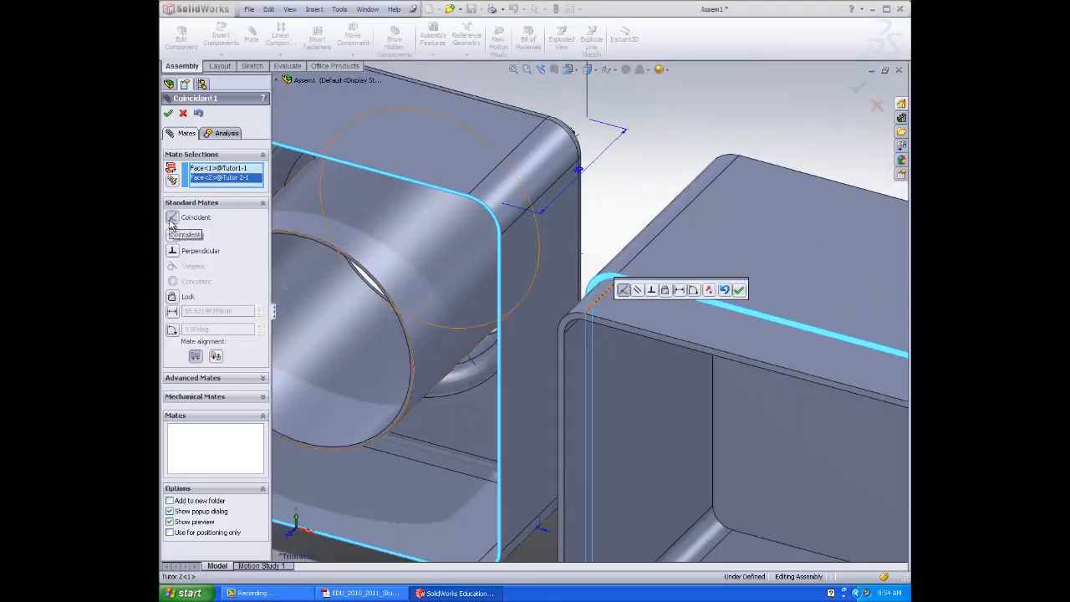
click(739, 289)
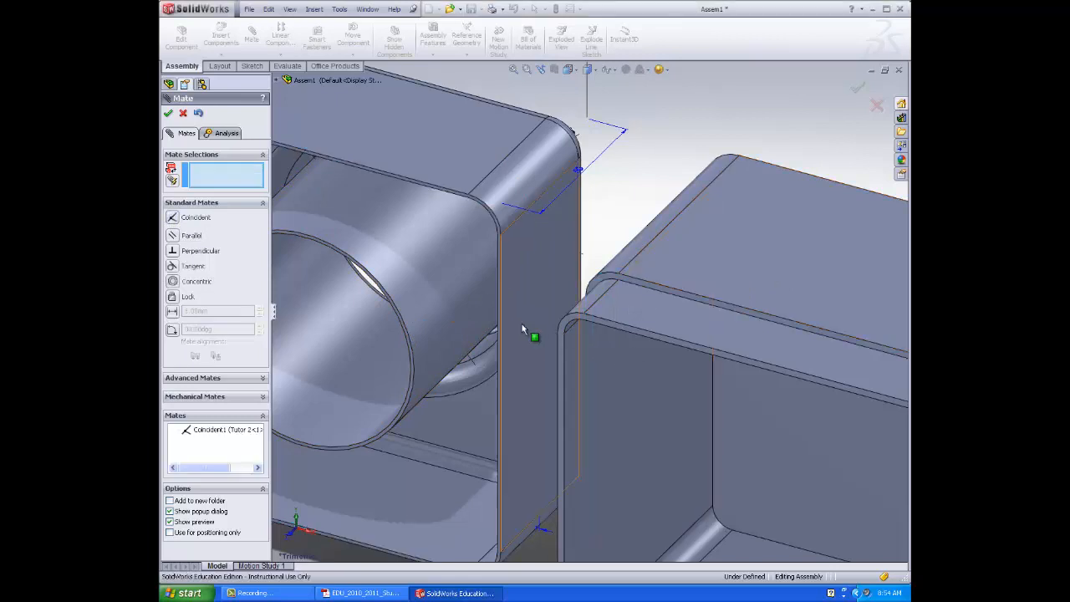
Add a coincident mate between Tutor 2's vertical lip edge at the step and Tutor1's adjoining vertical rim edge
scroll(512, 305, up, 8)
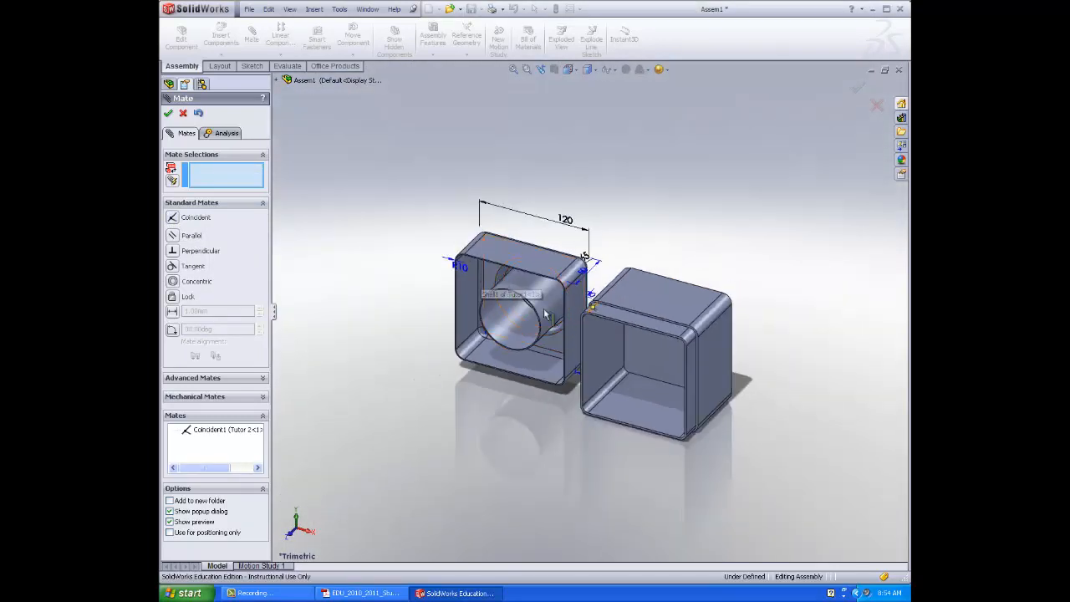
scroll(534, 321, down, 8)
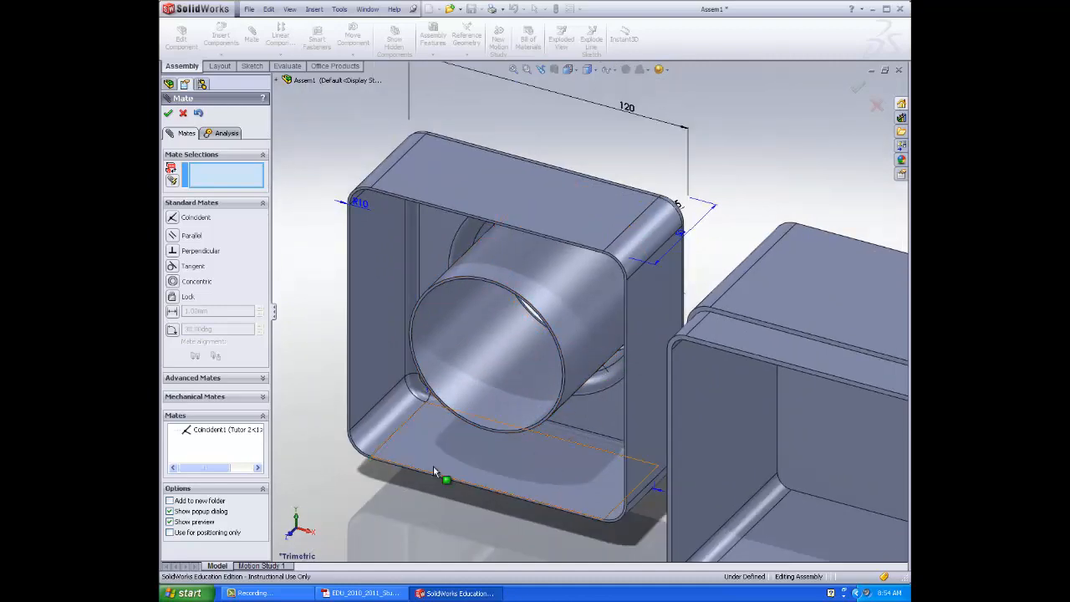
mouse_move(399, 475)
middle_down()
mouse_move(395, 485)
mouse_move(406, 485)
middle_up()
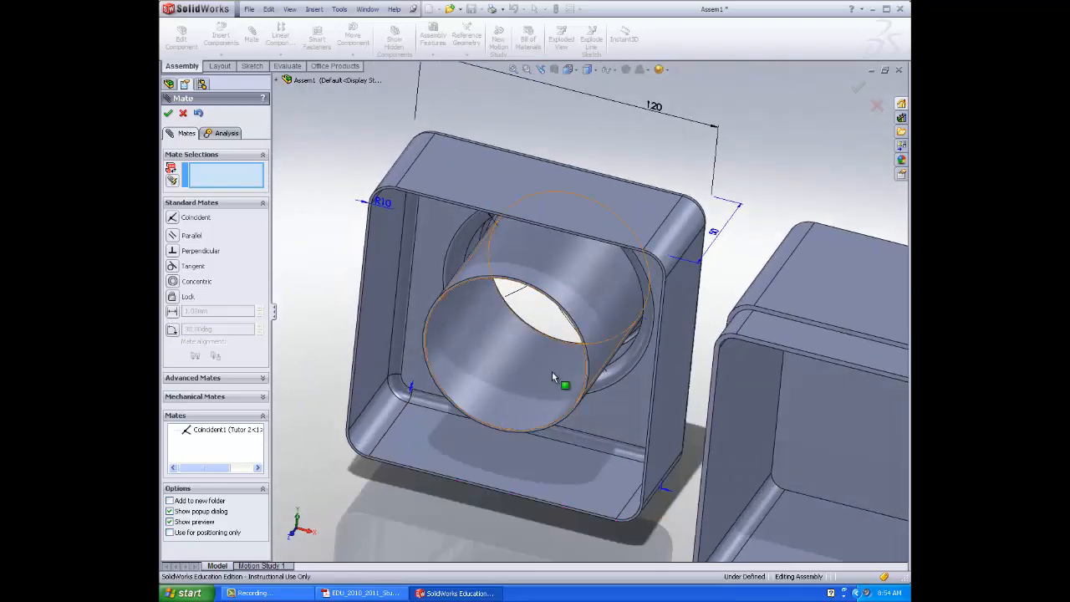
middle_drag(700, 358, 781, 360)
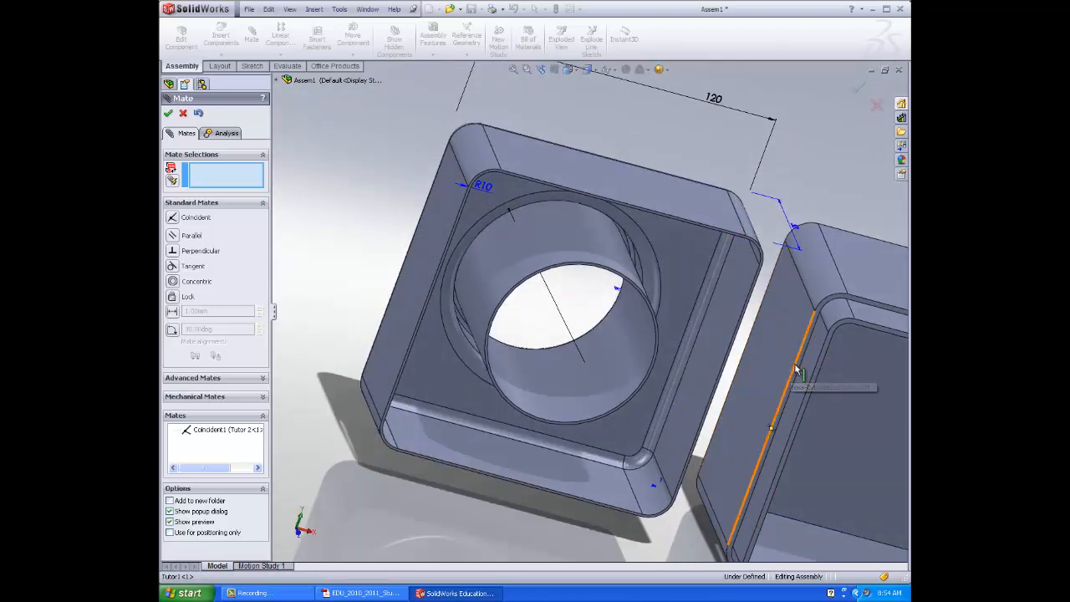
click(752, 324)
scroll(752, 326, down, 3)
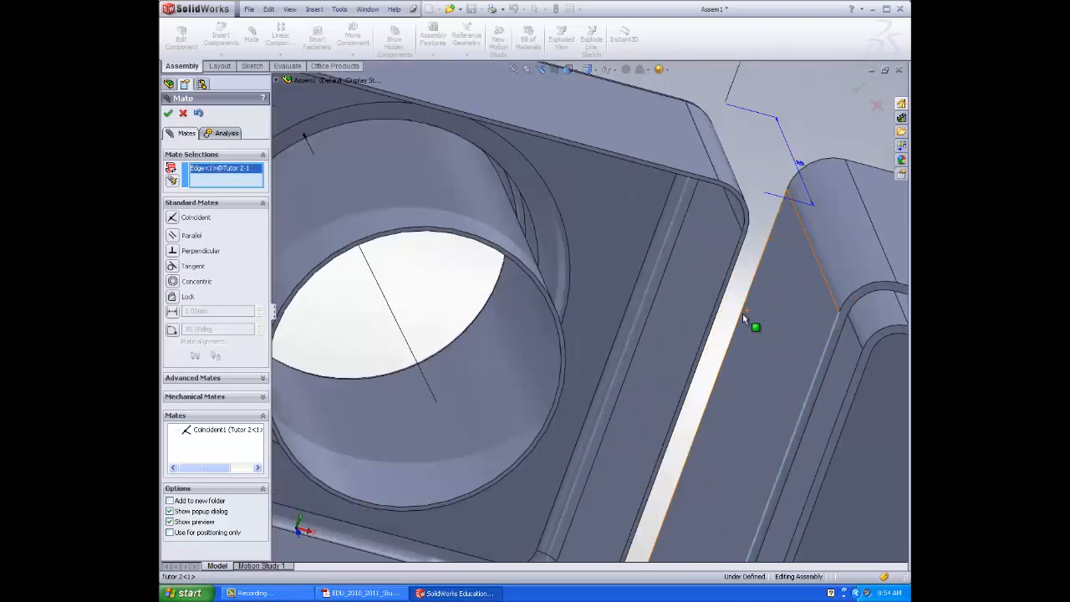
middle_drag(734, 310, 652, 318)
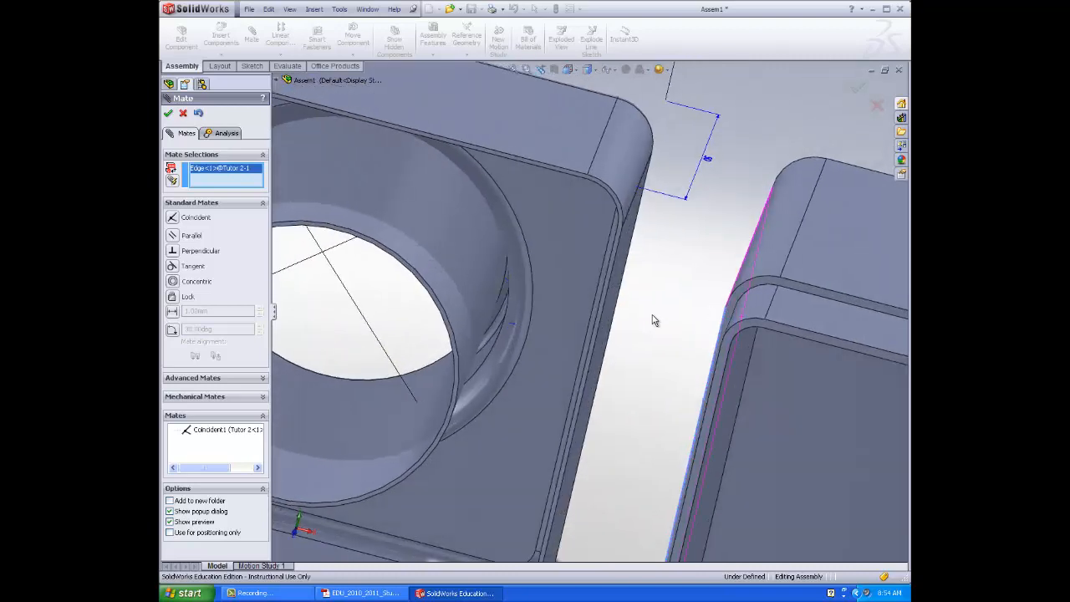
click(598, 341)
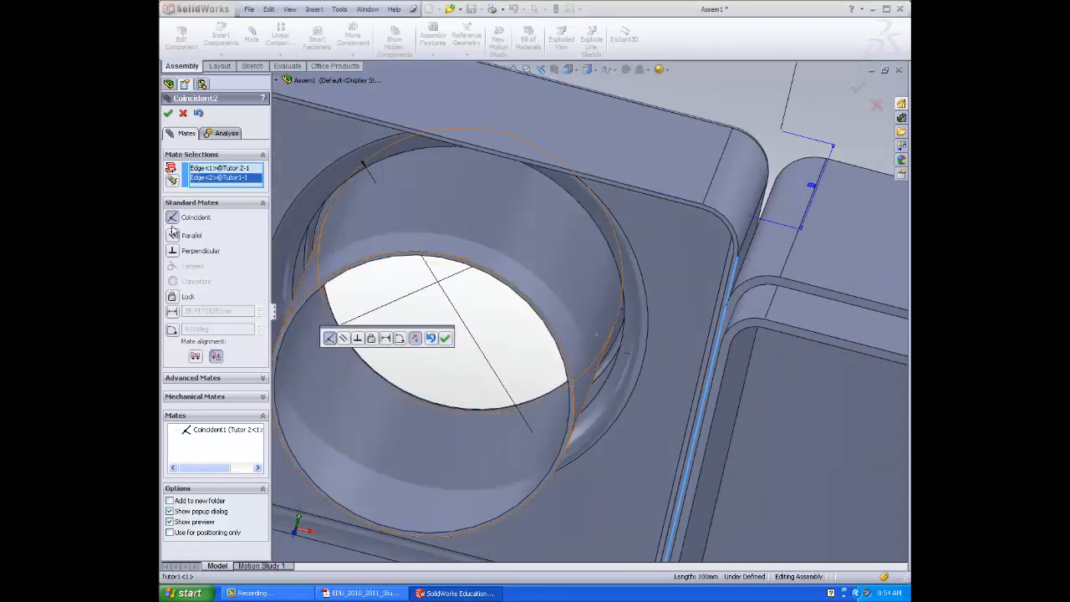
click(444, 338)
scroll(430, 334, up, 5)
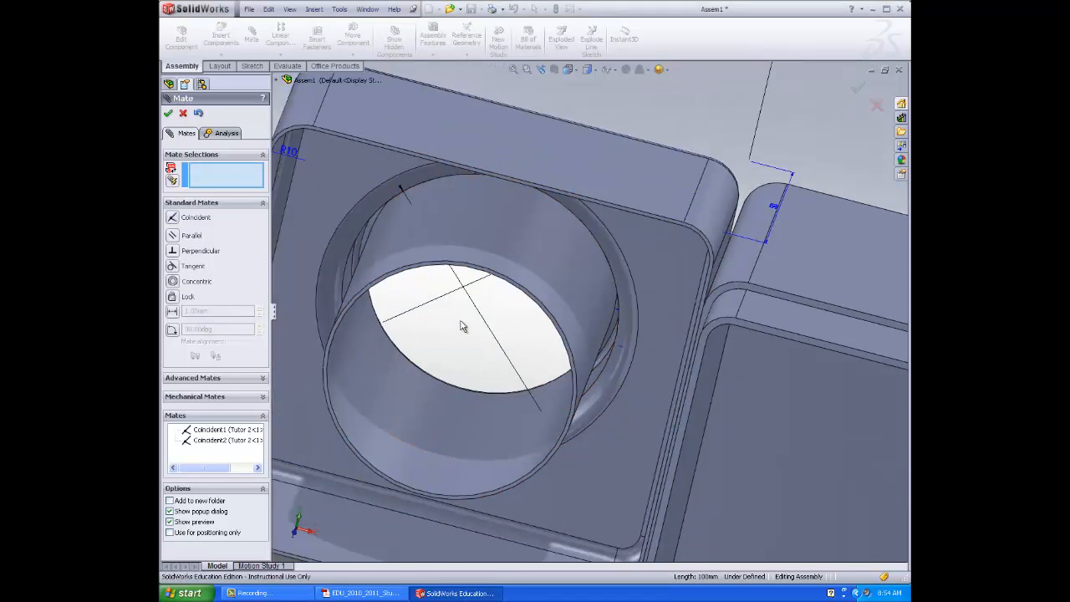
Move Tutor1 around and view the assembly from behind to test its remaining freedom of movement
middle_drag(351, 264, 490, 321)
mouse_move(690, 430)
mouse_down()
mouse_move(741, 435)
mouse_move(655, 452)
mouse_move(673, 423)
mouse_up()
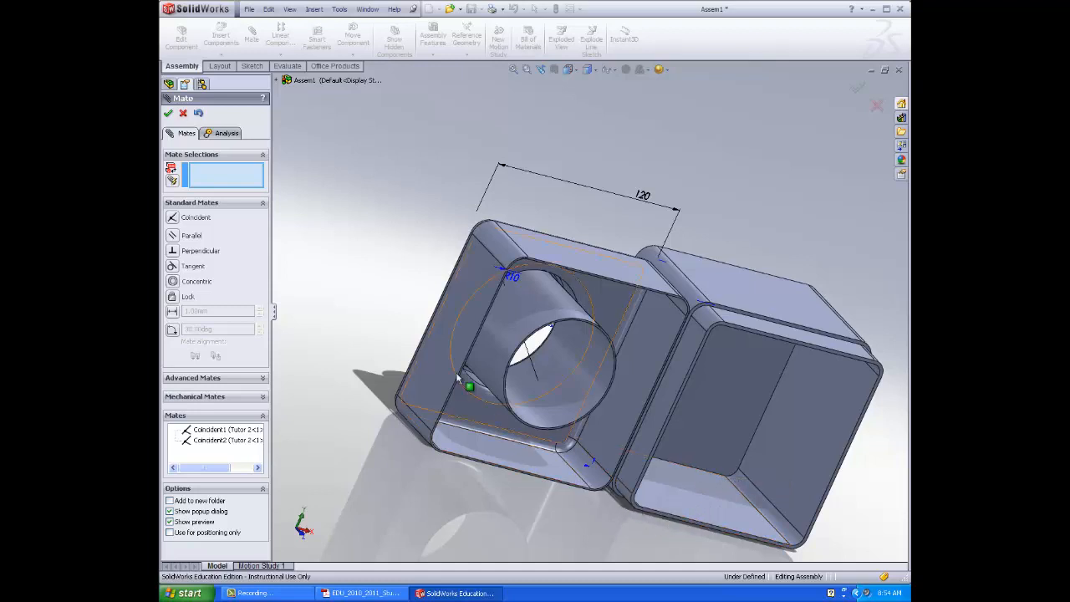
drag(452, 352, 596, 448)
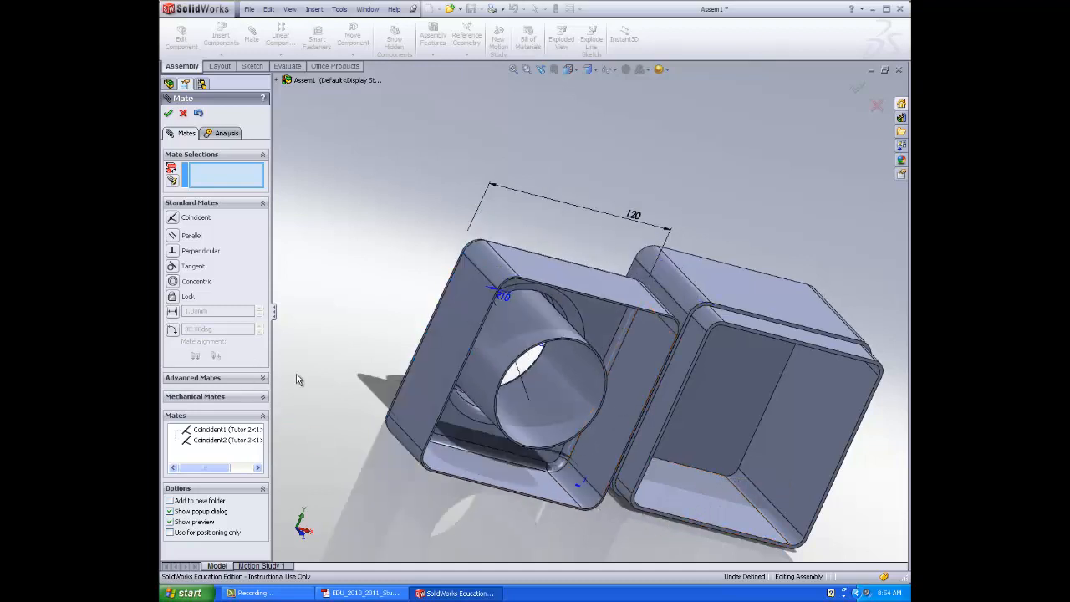
middle_drag(352, 399, 323, 430)
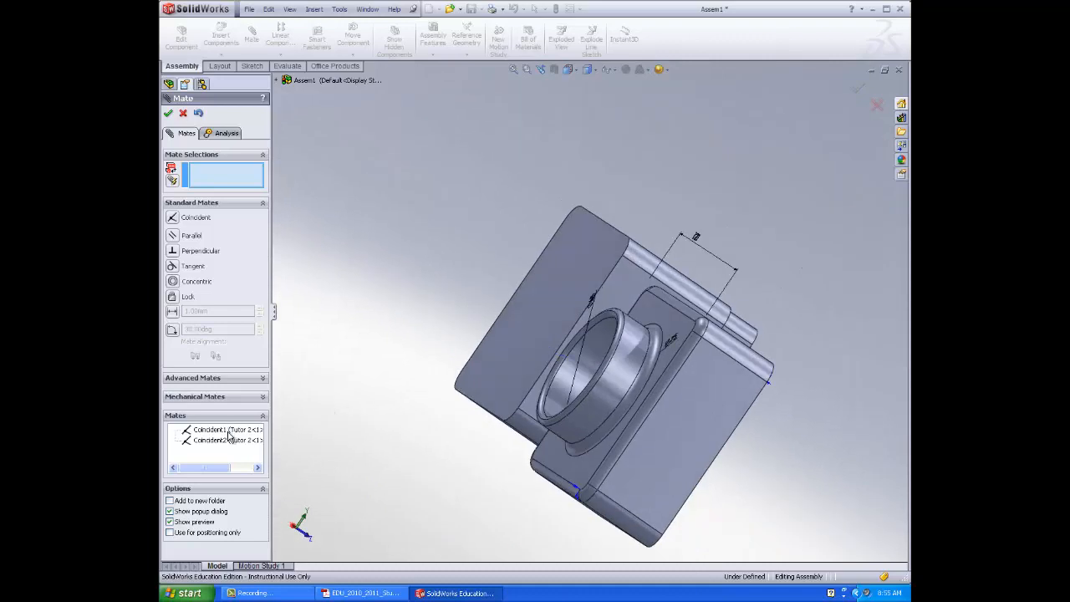
Delete the coincident mate between Tutor1's rim face and Tutor 2's step face
click(232, 429)
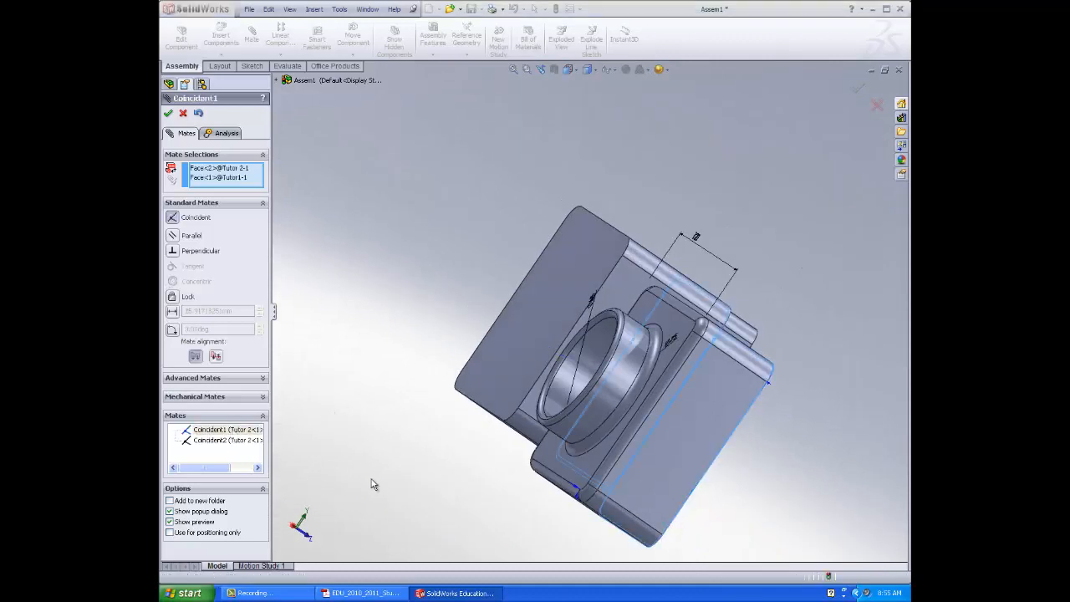
middle_drag(371, 480, 240, 428)
click(235, 431)
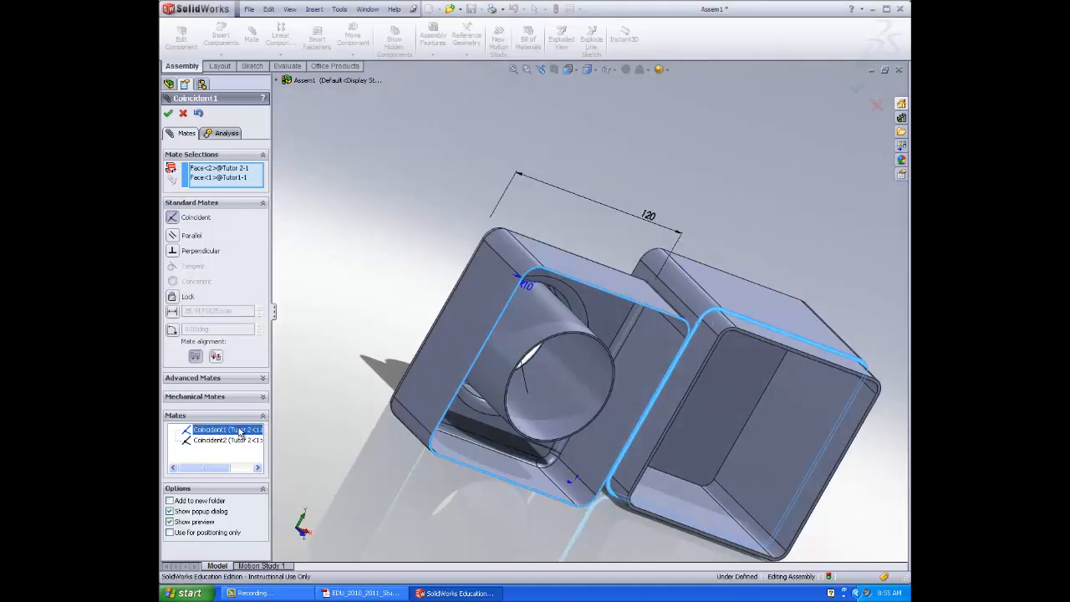
key(Delete)
Reposition Tutor1 and mate its inner bottom wall face coincident with the underside of Tutor 2's lip
drag(448, 374, 899, 562)
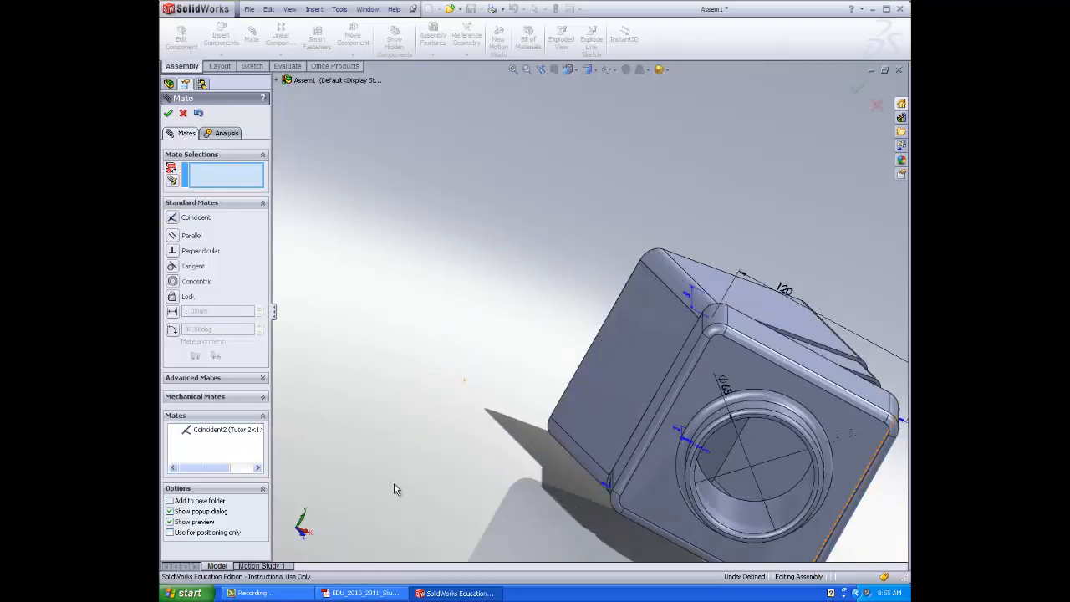
middle_drag(395, 487, 262, 362)
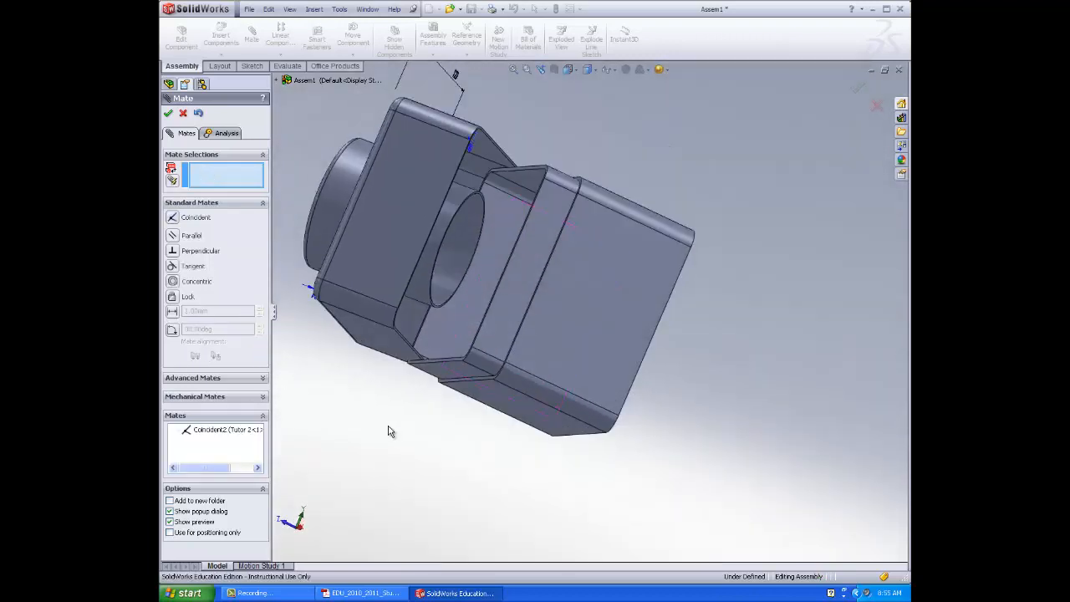
scroll(413, 408, down, 2)
scroll(444, 382, up, 2)
middle_drag(449, 374, 447, 411)
click(474, 313)
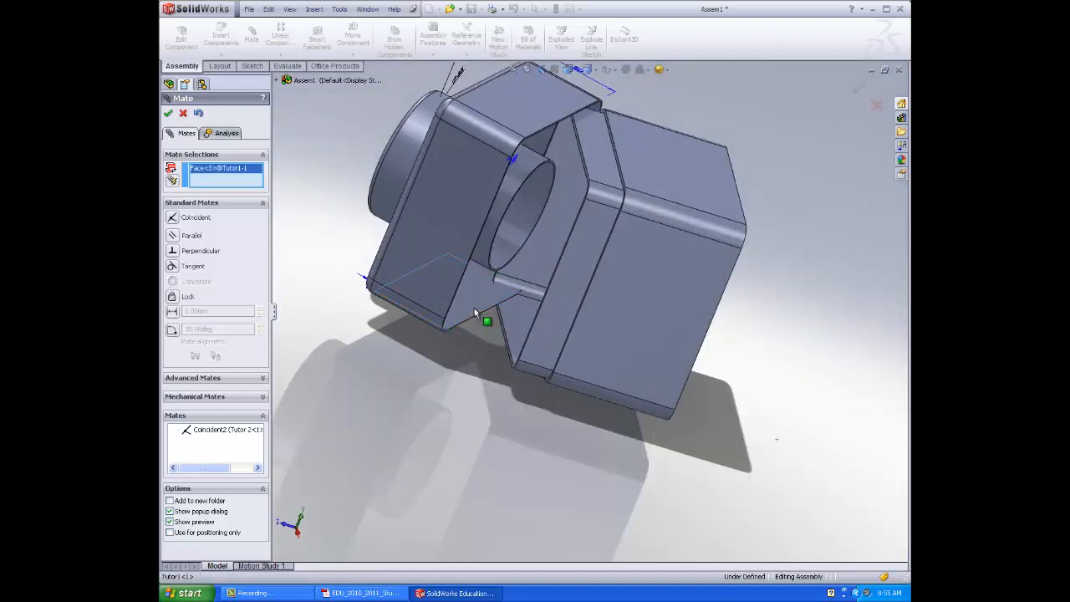
middle_drag(482, 435, 479, 423)
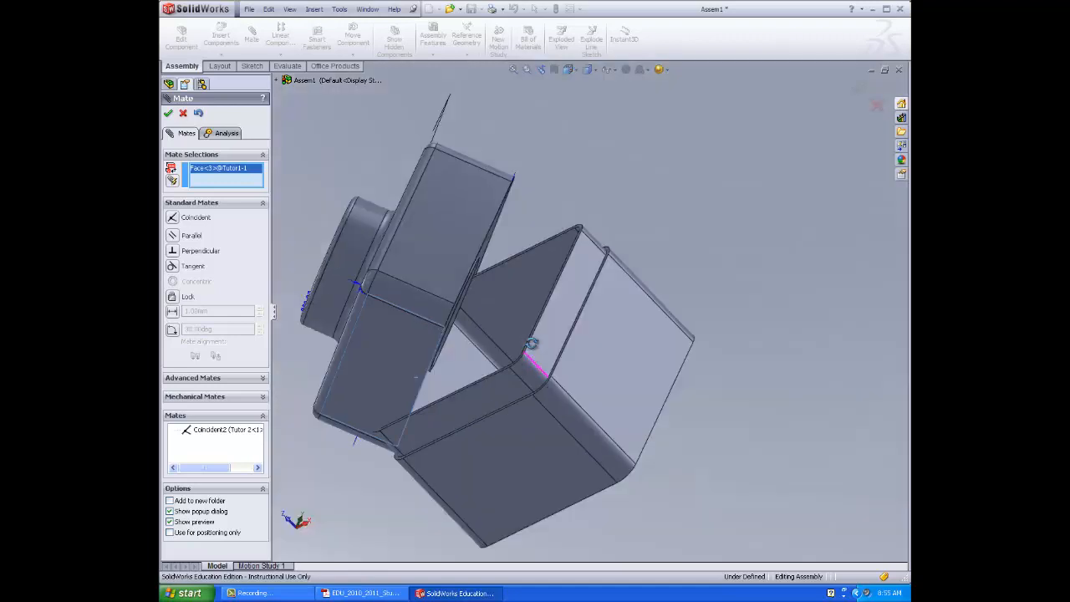
click(466, 412)
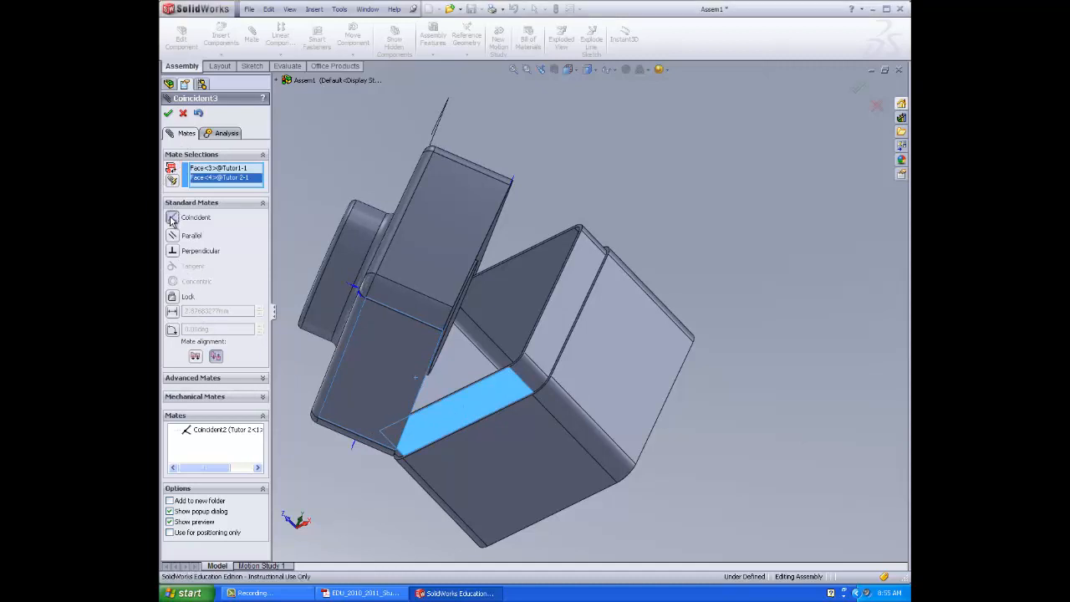
click(169, 114)
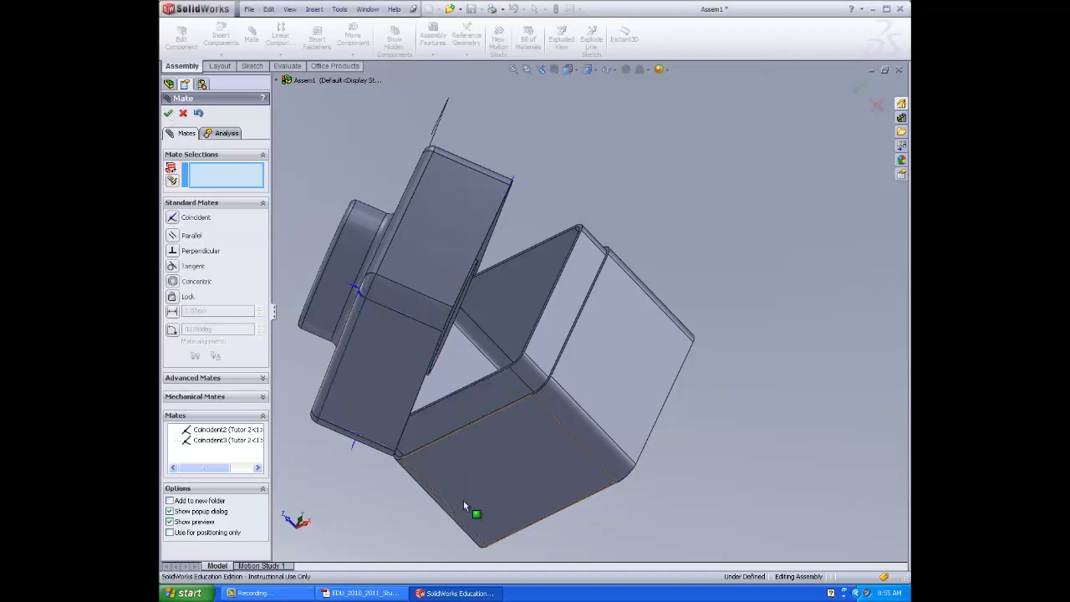
Add a coincident mate between Tutor 2's step face and Tutor1's rim face
scroll(623, 342, down, 3)
scroll(514, 303, down, 3)
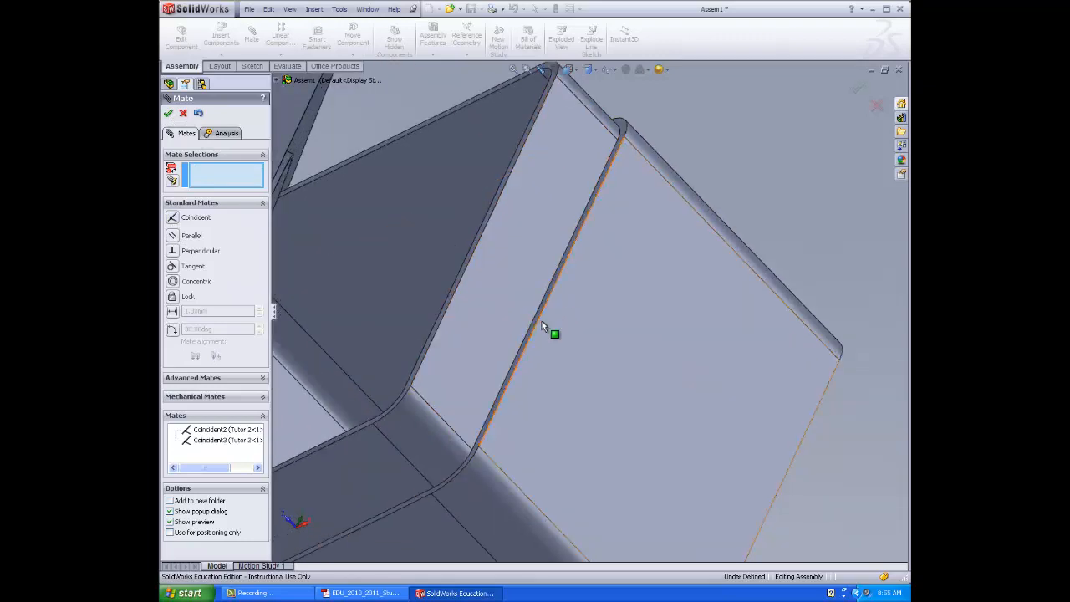
middle_drag(891, 460, 753, 461)
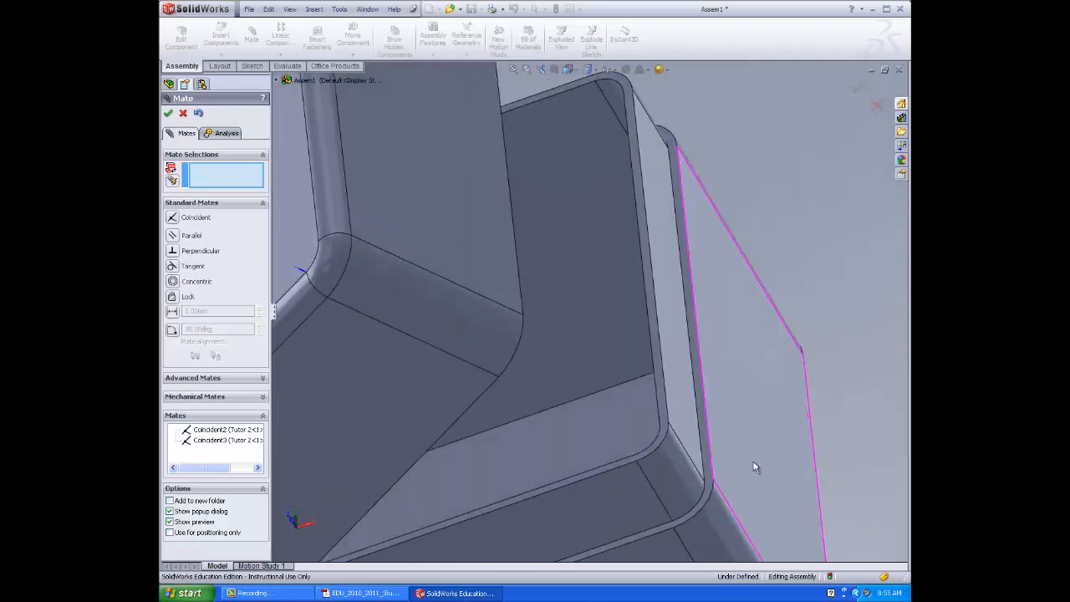
click(705, 453)
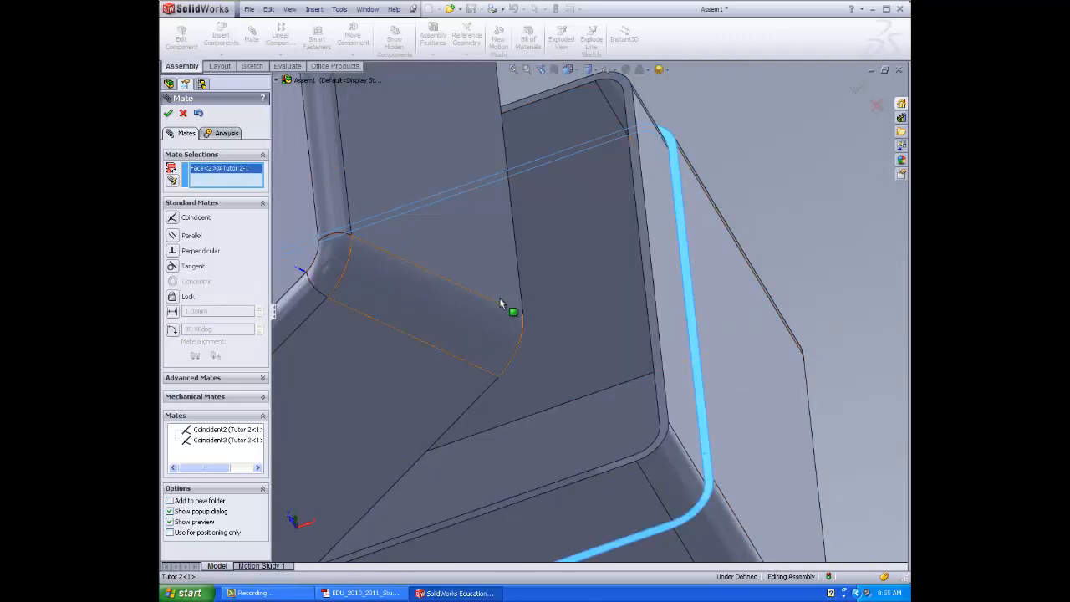
middle_drag(506, 305, 760, 373)
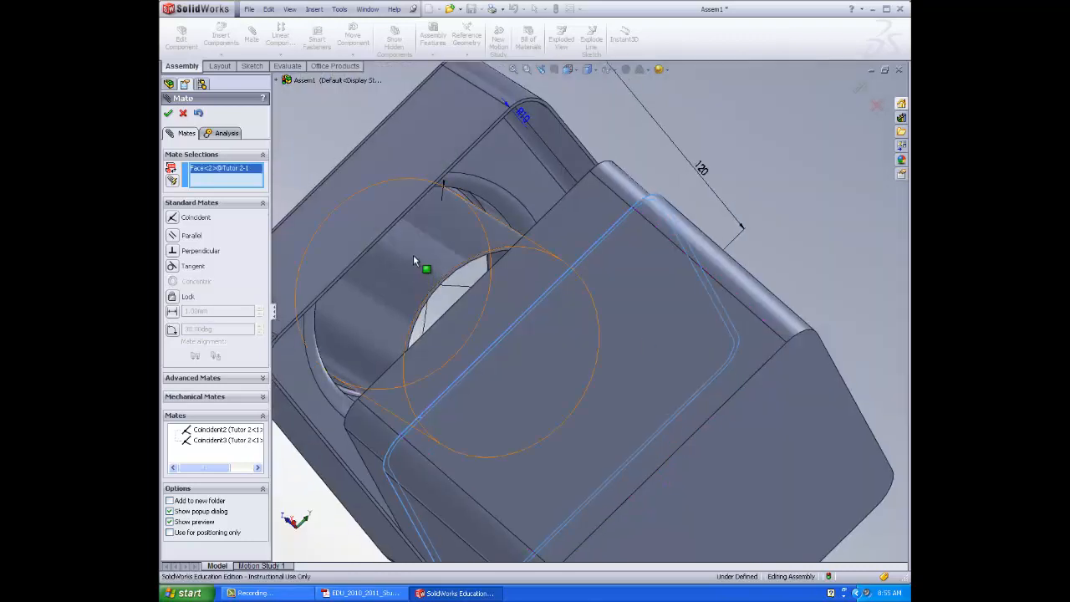
scroll(368, 213, down, 2)
scroll(414, 232, down, 2)
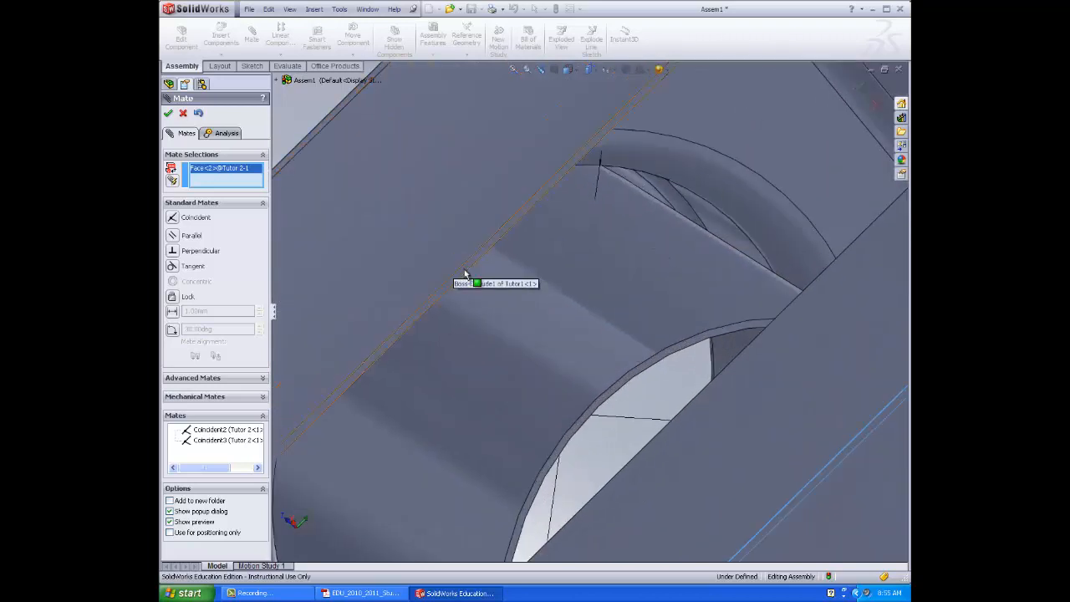
click(456, 280)
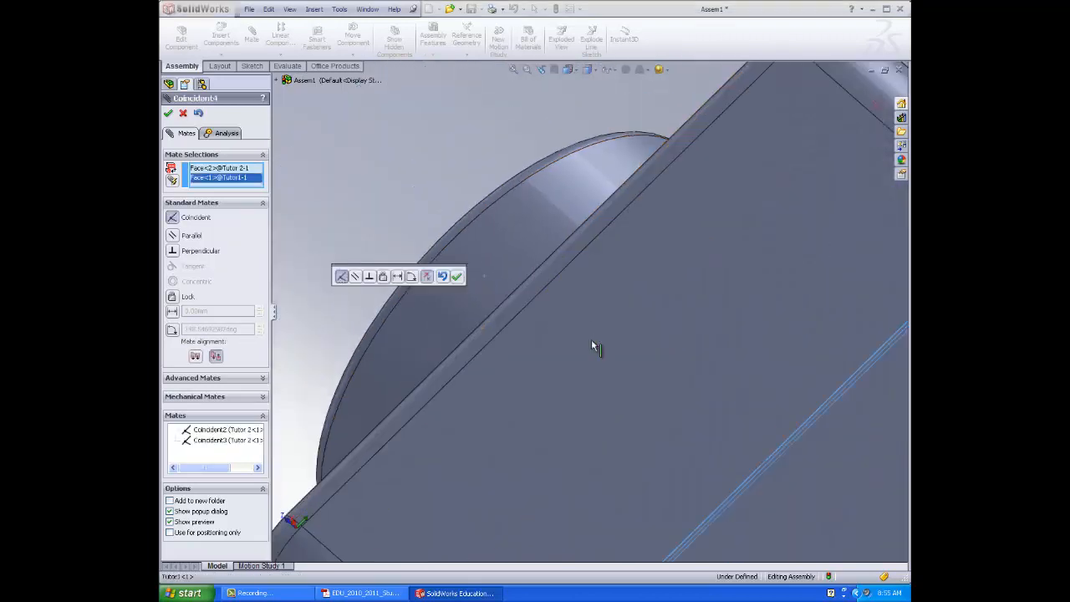
click(465, 279)
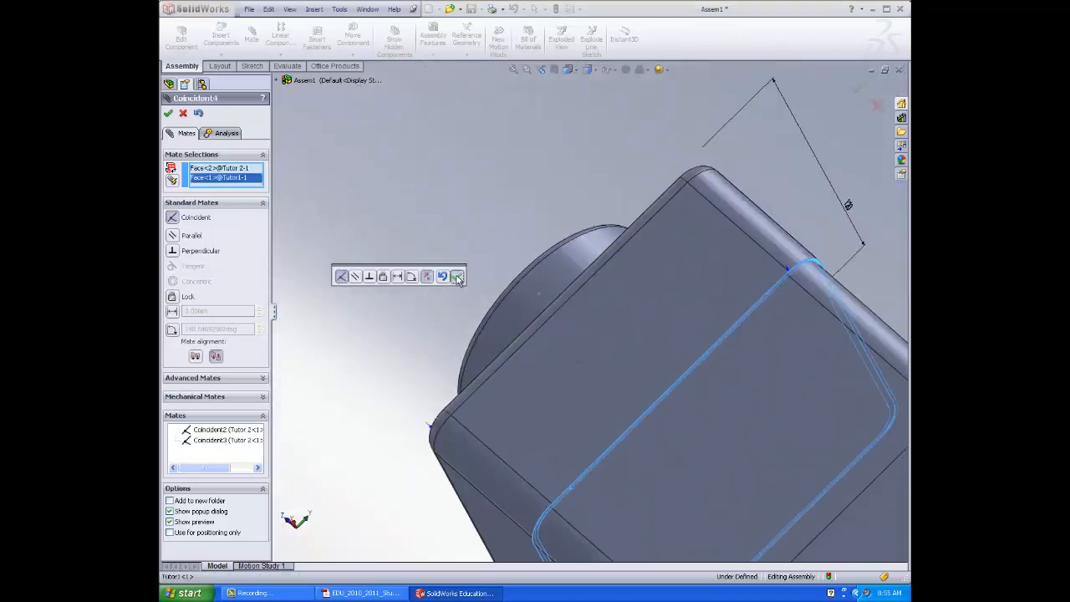
Try to mate the two parts' adjoining seam edges, and undo the coincident mate between the step and rim faces
scroll(566, 410, up, 3)
middle_drag(419, 416, 626, 394)
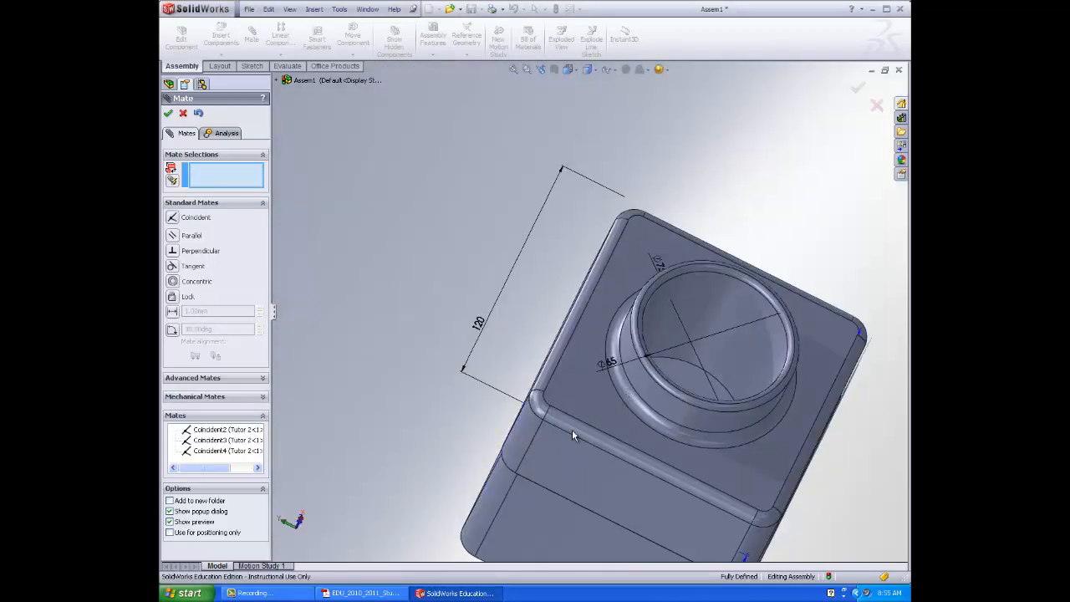
mouse_move(567, 448)
mouse_down()
mouse_move(564, 459)
mouse_move(619, 484)
mouse_move(570, 456)
mouse_up()
middle_drag(870, 467, 753, 320)
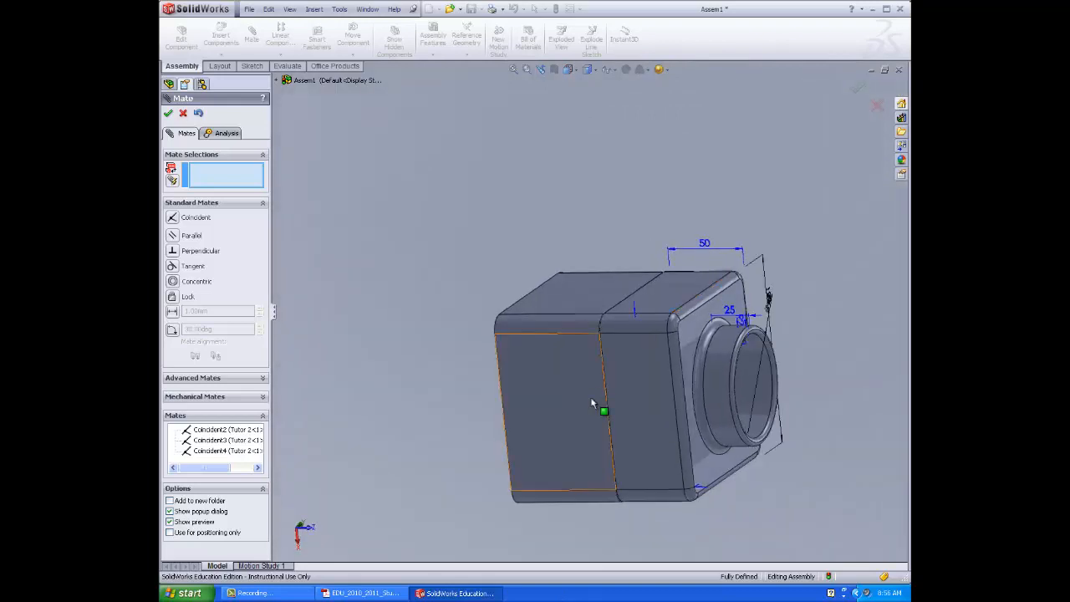
scroll(605, 411, down, 3)
scroll(608, 410, down, 5)
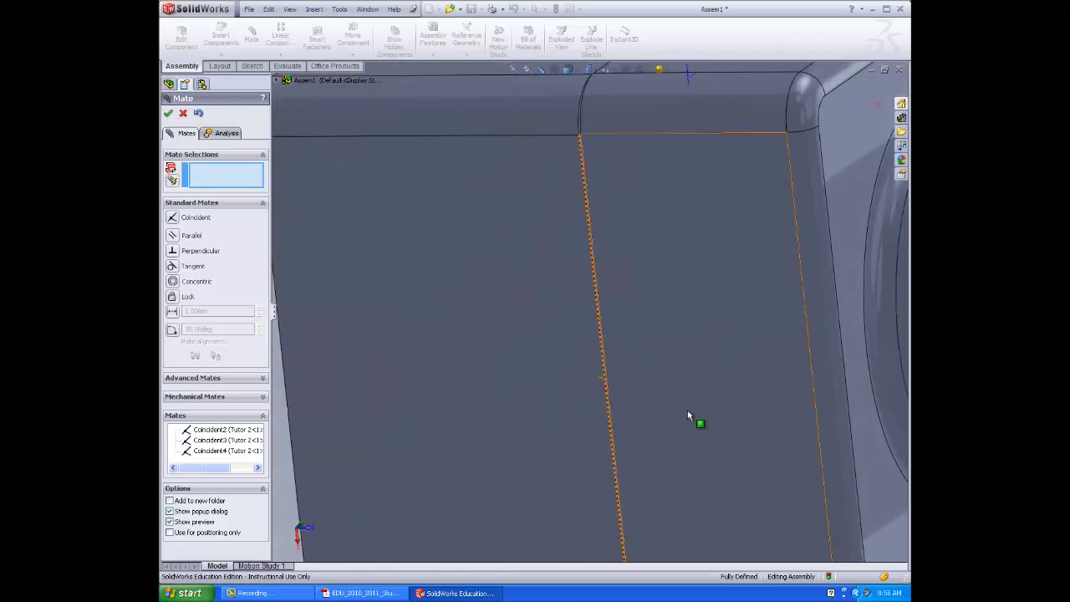
middle_drag(674, 402, 609, 416)
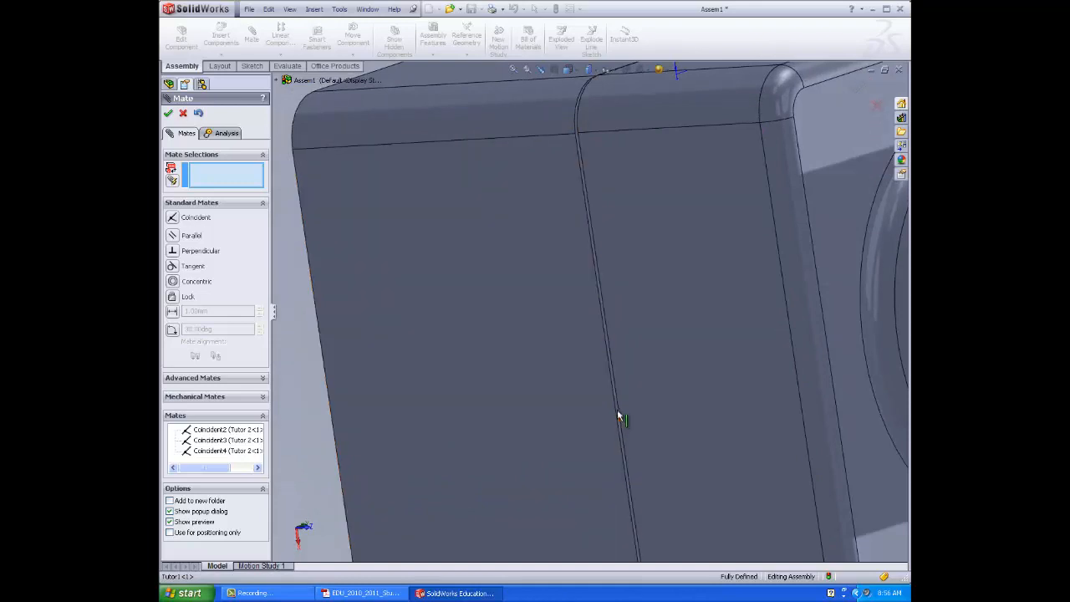
click(620, 416)
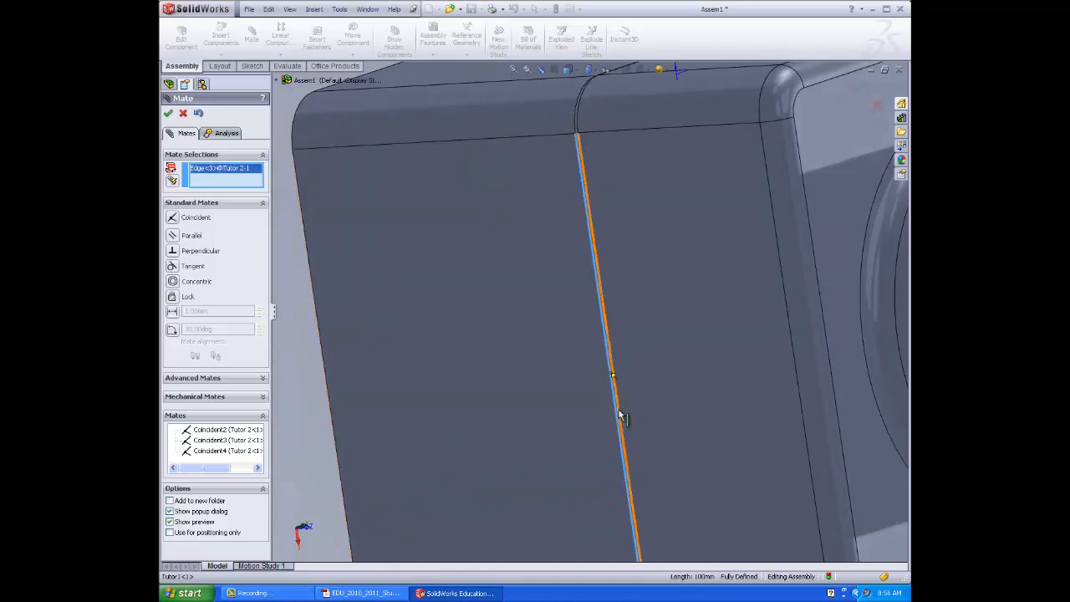
click(620, 413)
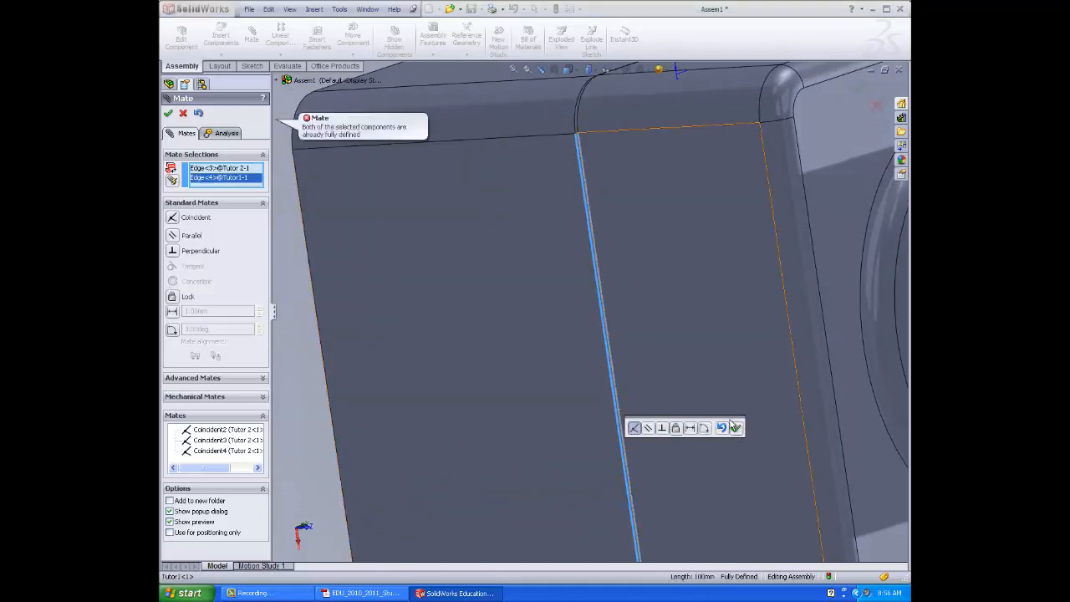
click(724, 428)
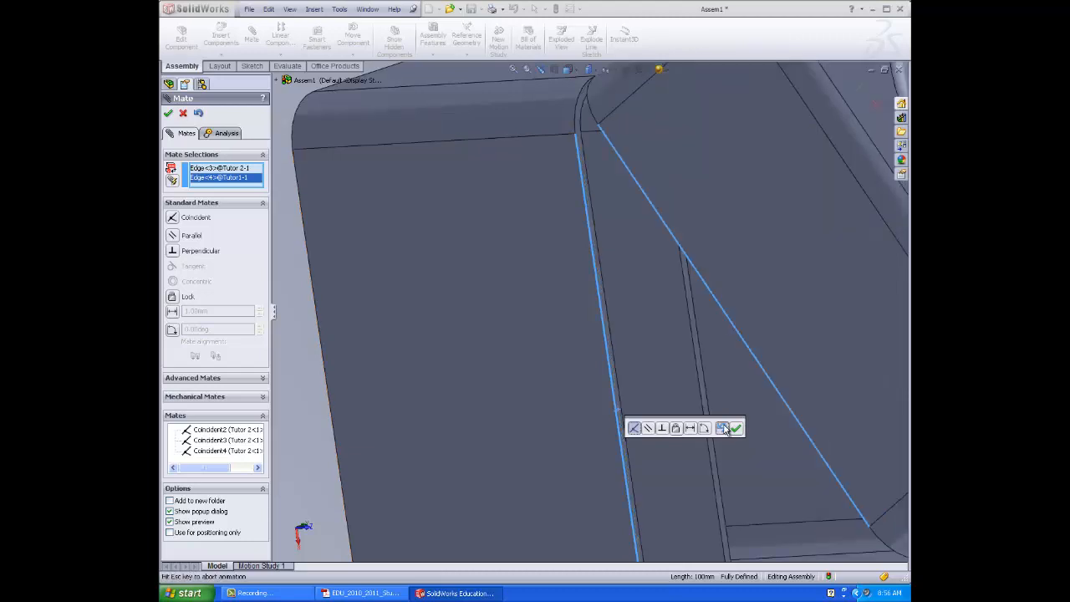
Try parallel and coincident mates between the adjoining straight seam edges of Tutor 2 and Tutor1, and clear both edge selections
middle_drag(611, 419, 494, 402)
middle_drag(436, 247, 647, 383)
middle_drag(742, 452, 693, 530)
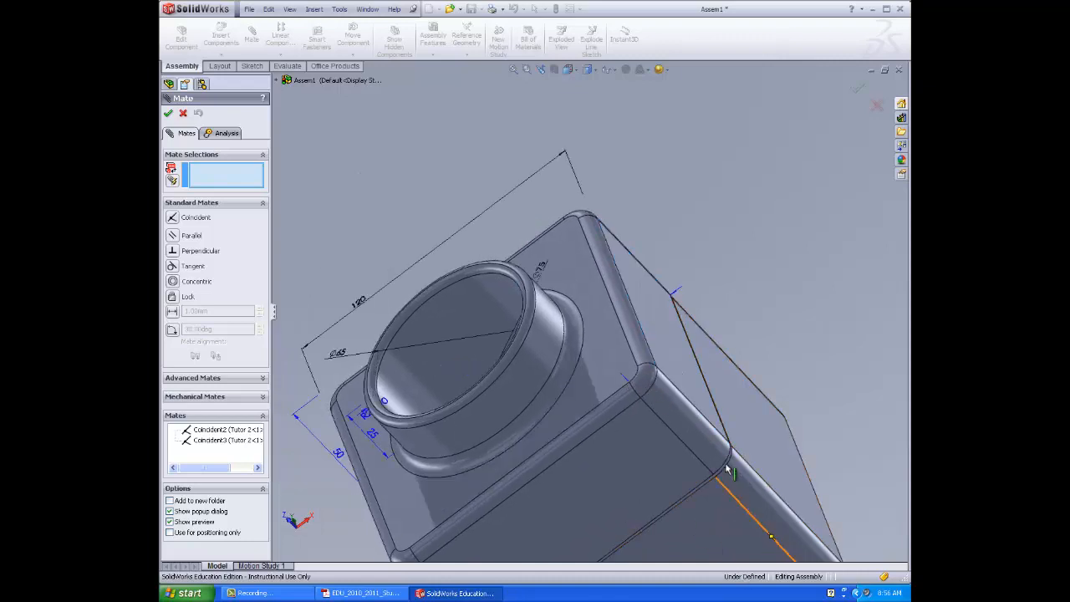
scroll(669, 510, down, 5)
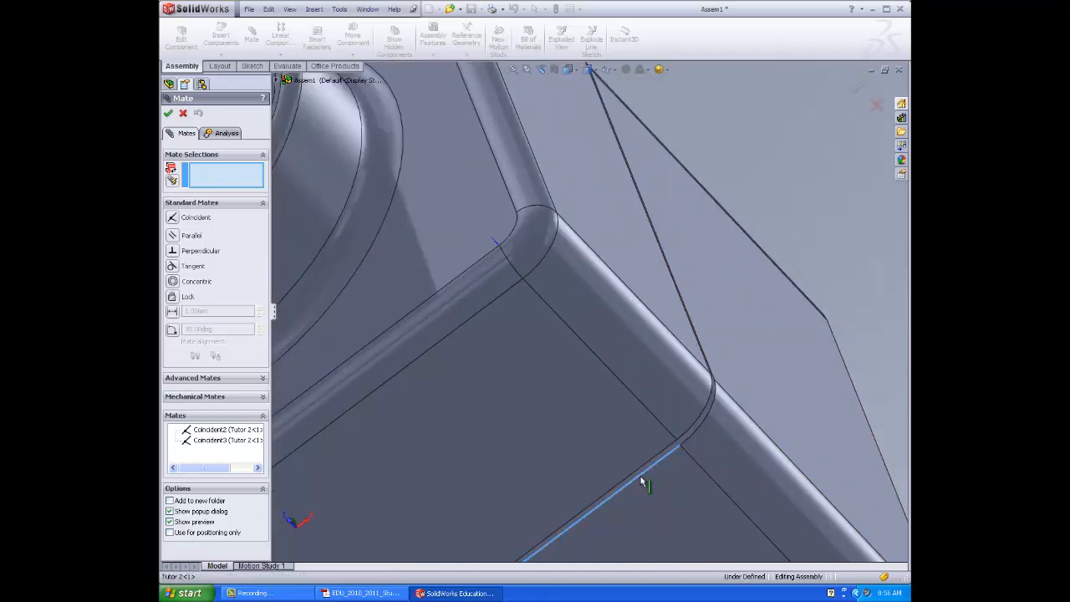
click(639, 480)
click(638, 478)
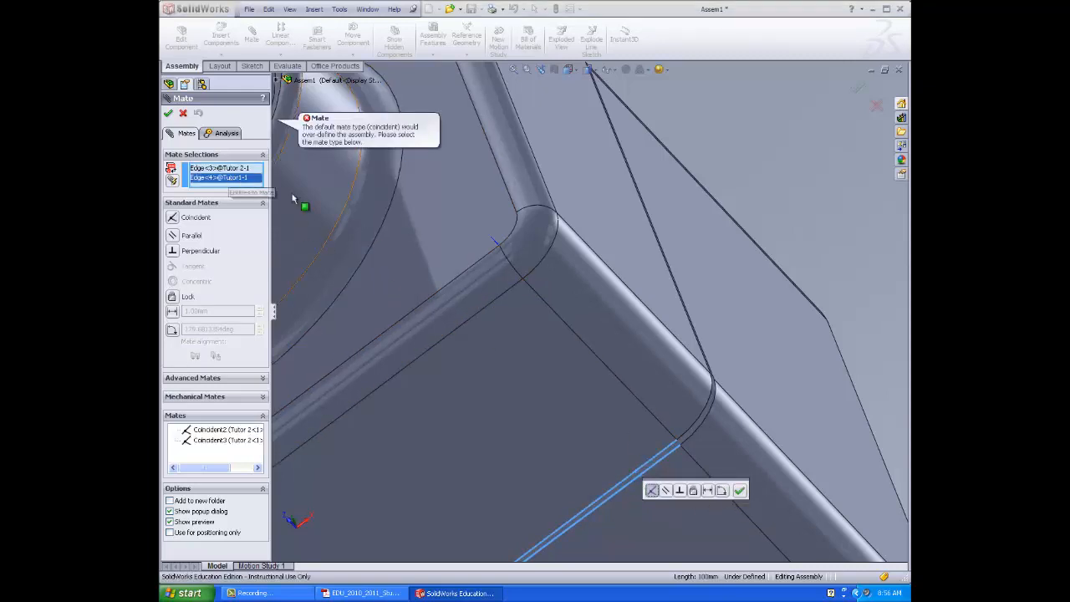
click(174, 235)
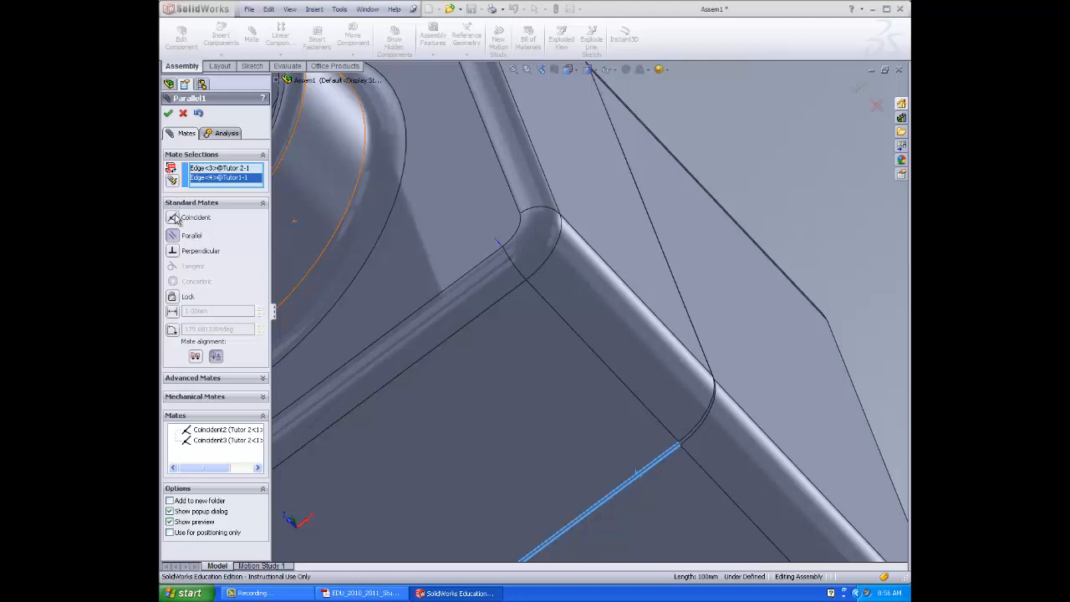
click(174, 219)
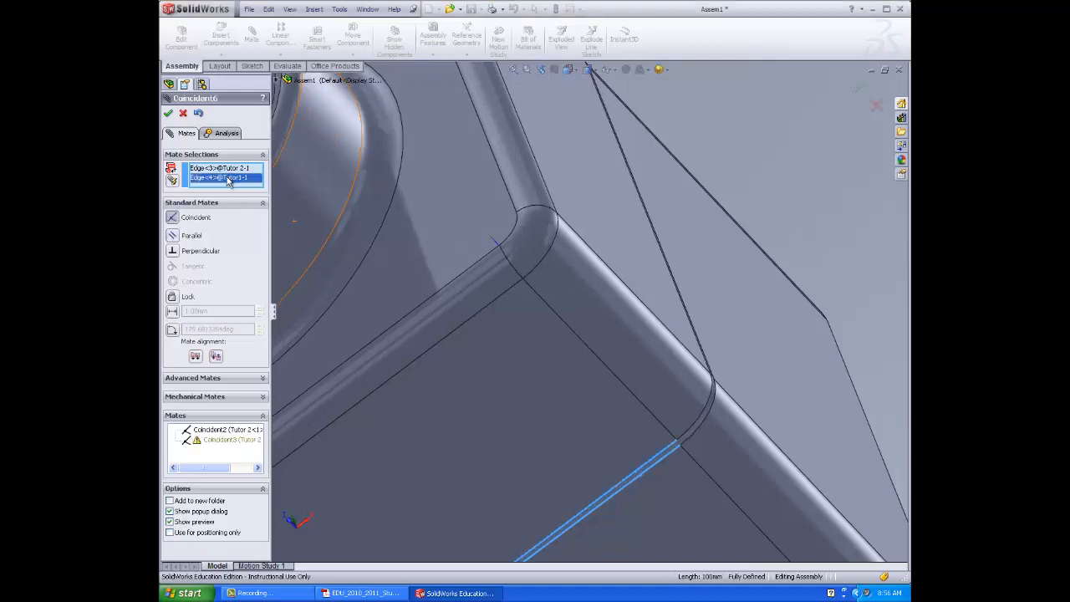
key(Delete)
click(224, 169)
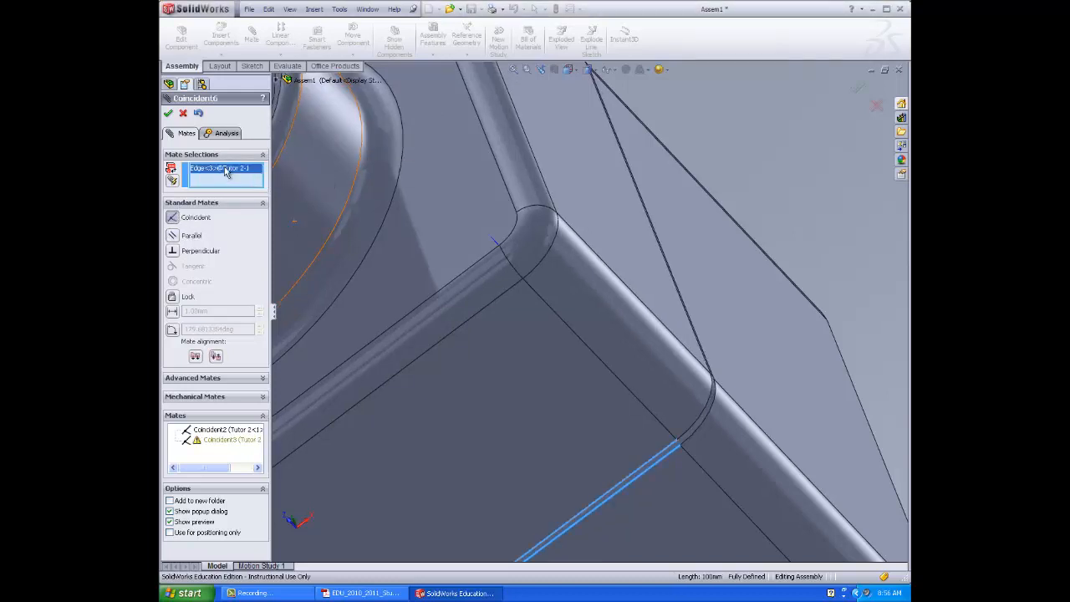
key(Delete)
Mate Tutor1's straight rim edge coincident with Tutor 2's step face and finish mating
scroll(747, 423, down, 10)
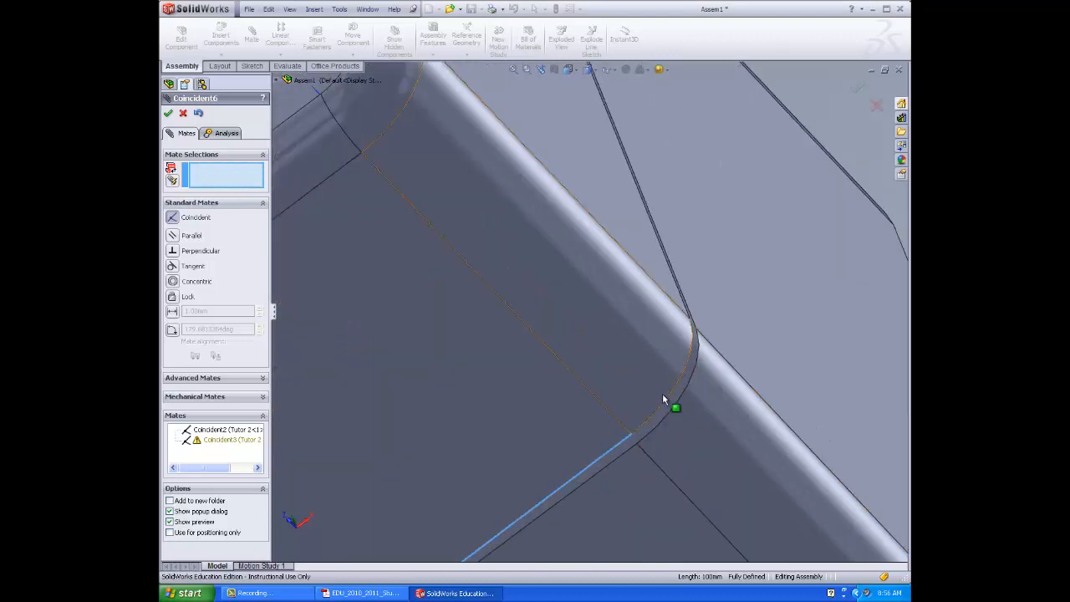
click(606, 456)
click(638, 496)
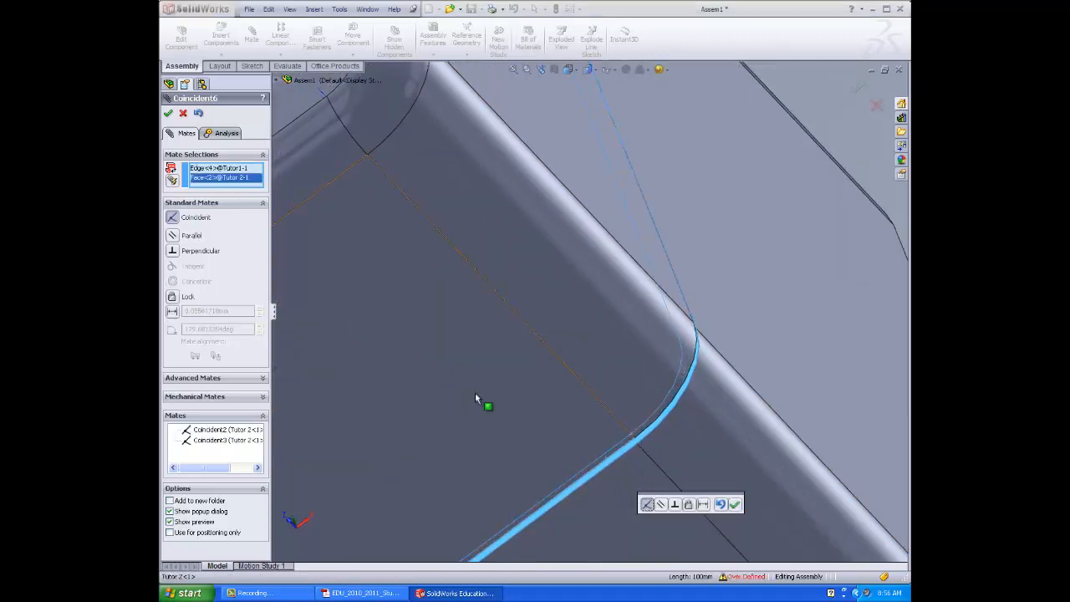
click(735, 504)
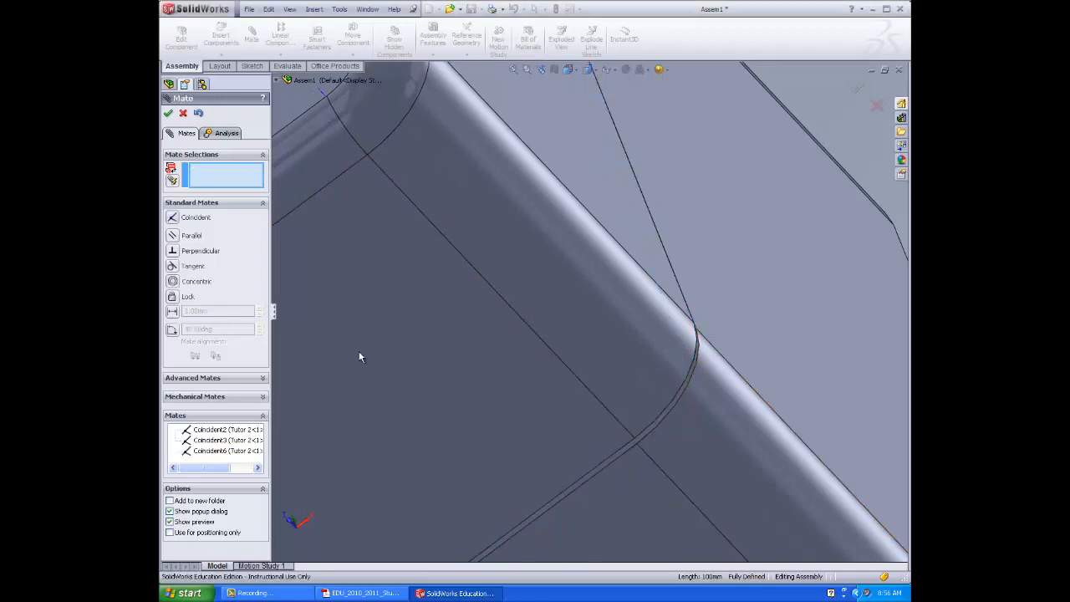
scroll(618, 436, up, 5)
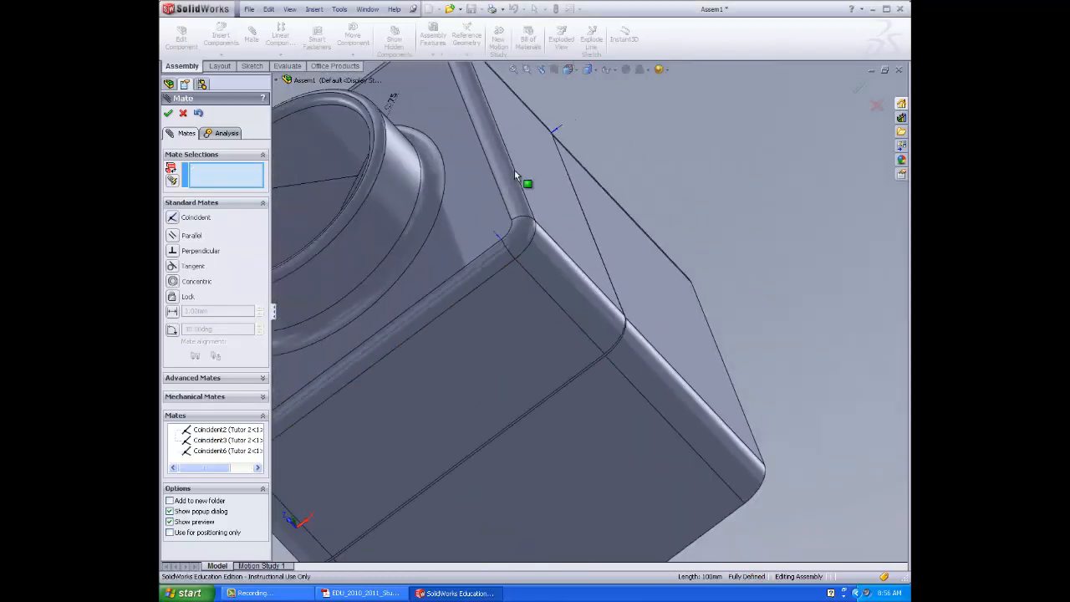
click(167, 113)
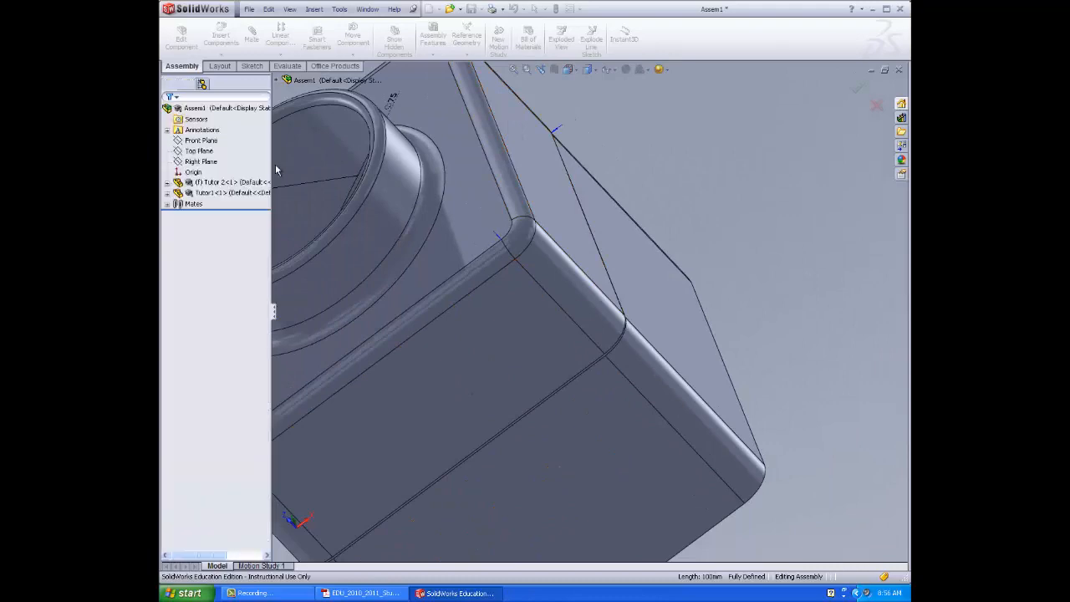
Save the assembly as Tutor Assembly in the Lesson01 folder
scroll(469, 333, up, 5)
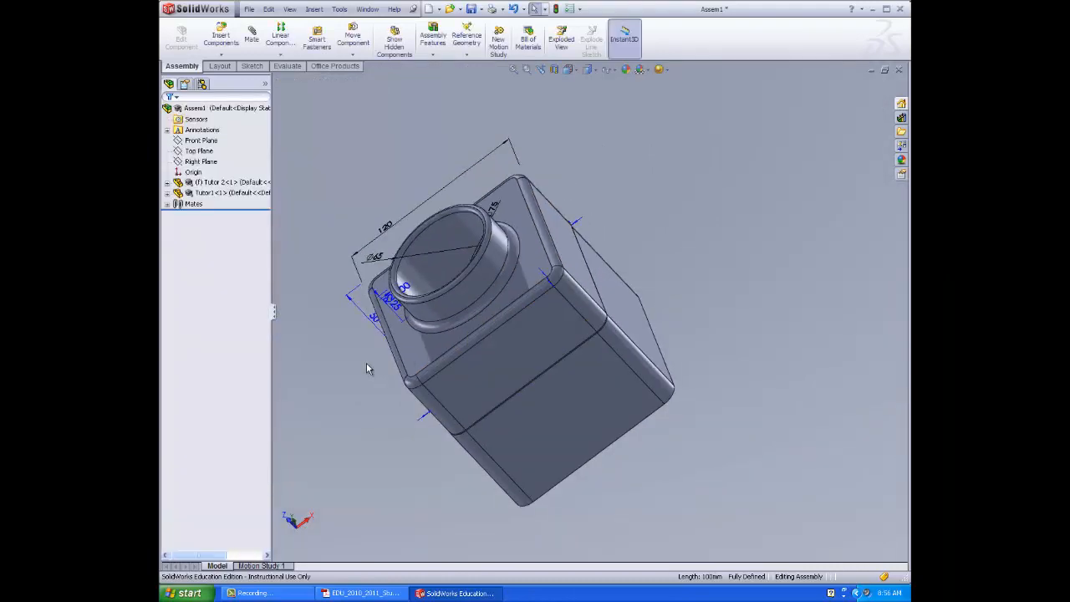
middle_drag(370, 366, 399, 279)
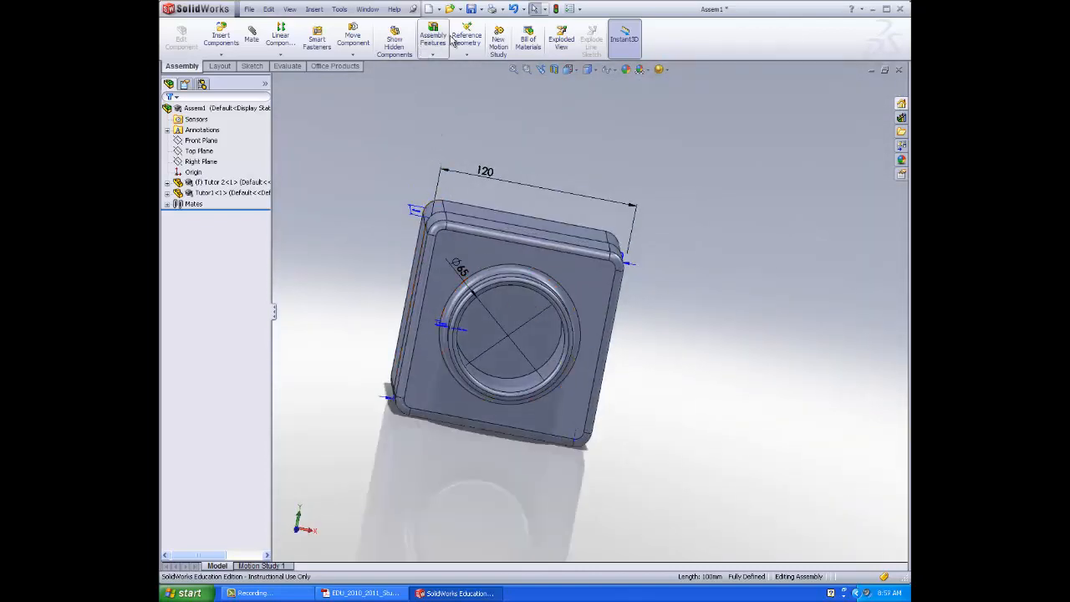
click(470, 8)
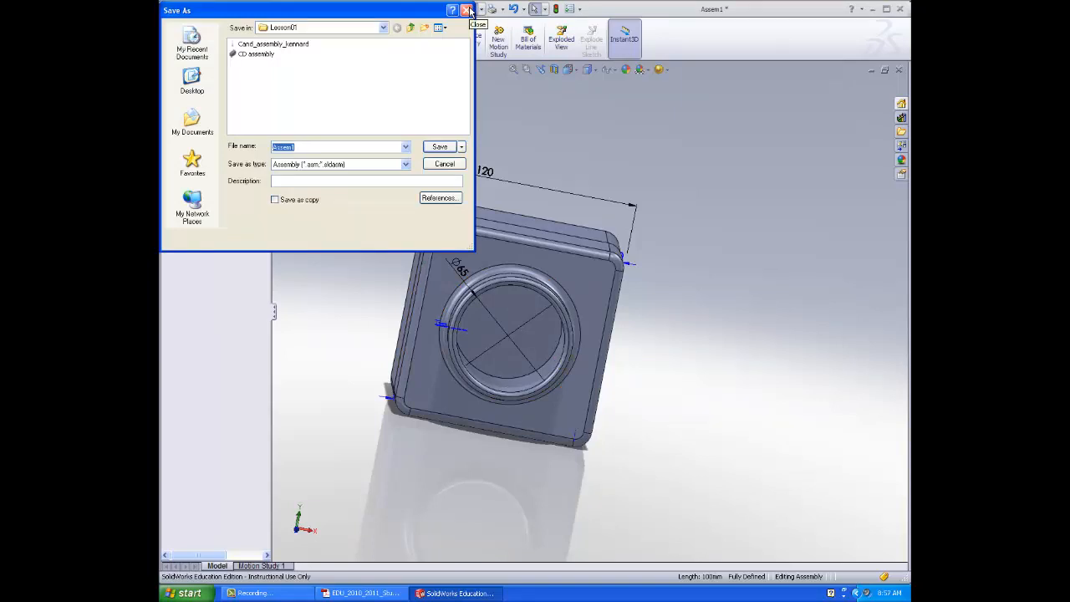
text(T)
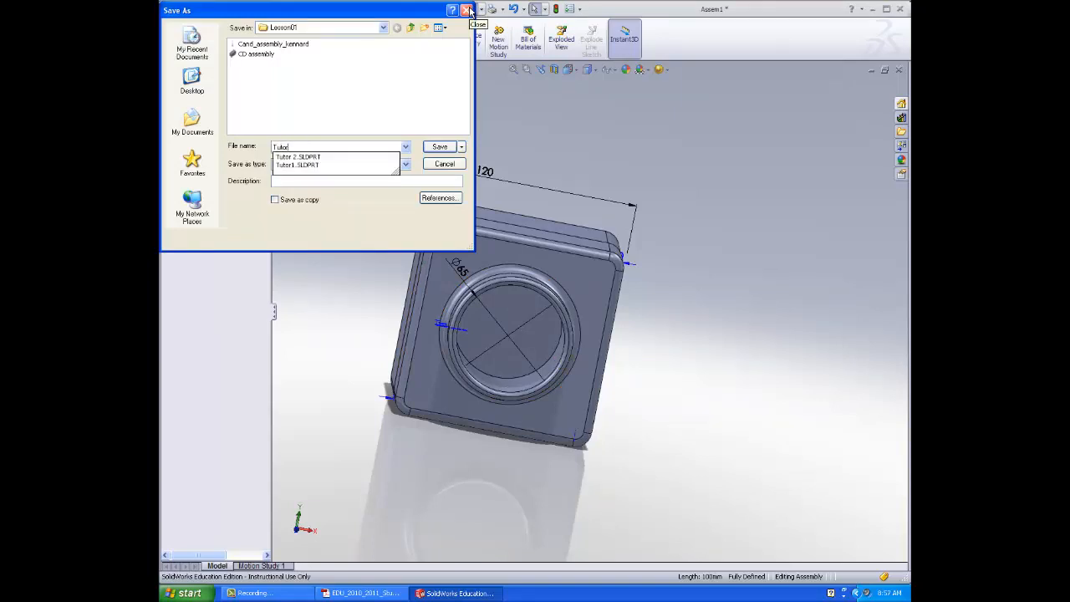
text(utor Assembly)
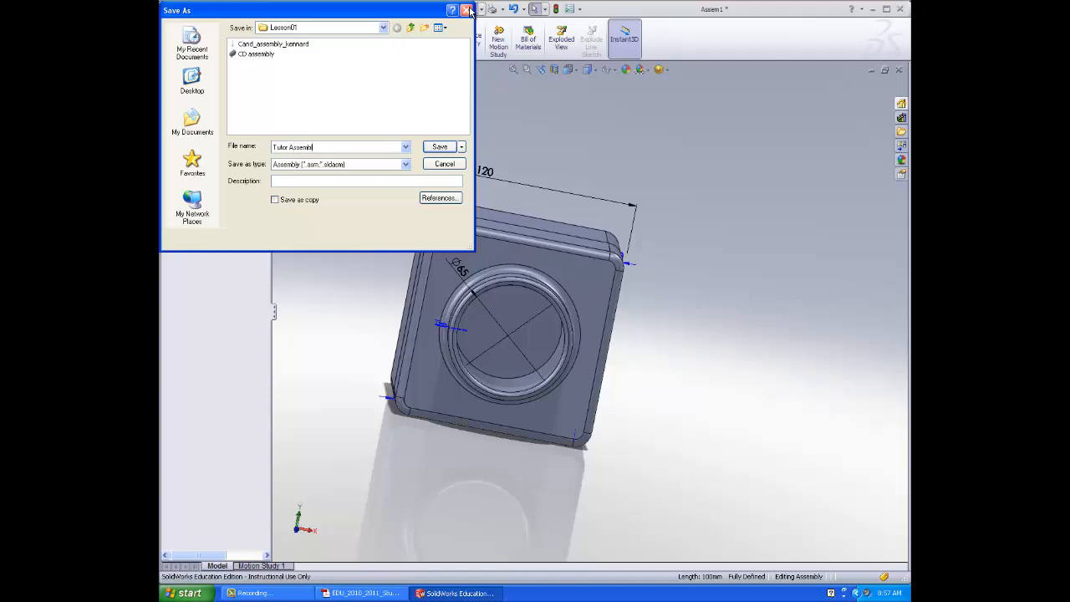
click(432, 147)
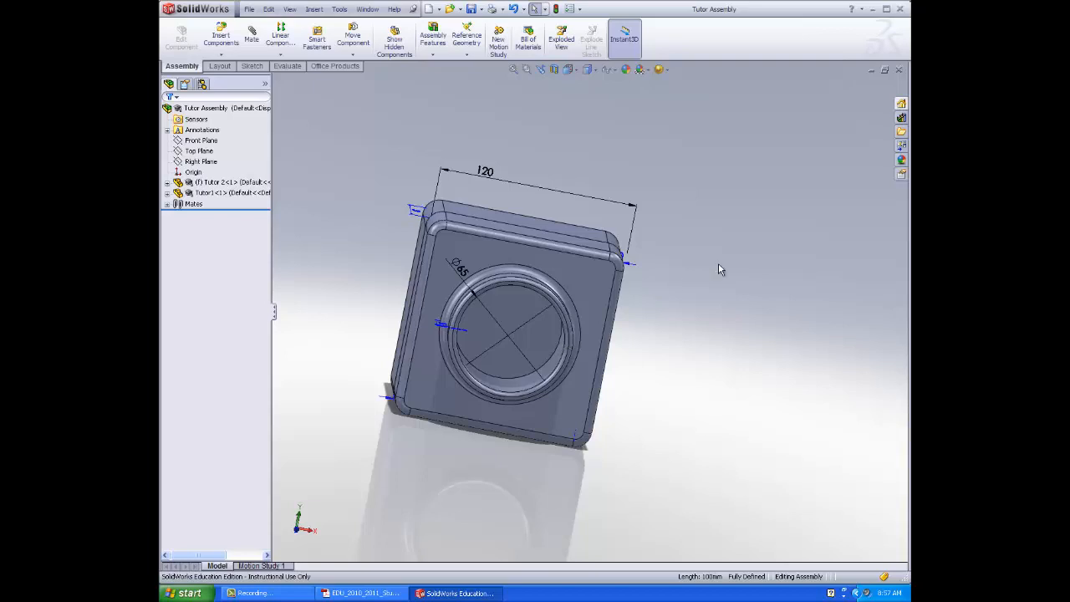
Minimize the Tutor Assembly window and browse the Lesson01 and Lesson03 folders for a file to open
click(867, 70)
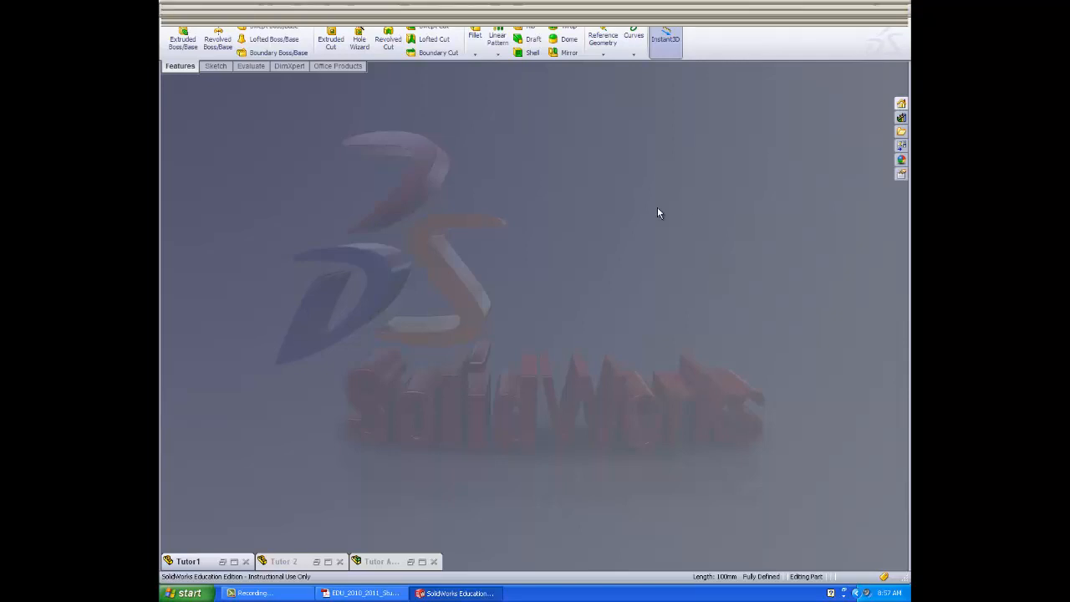
click(450, 9)
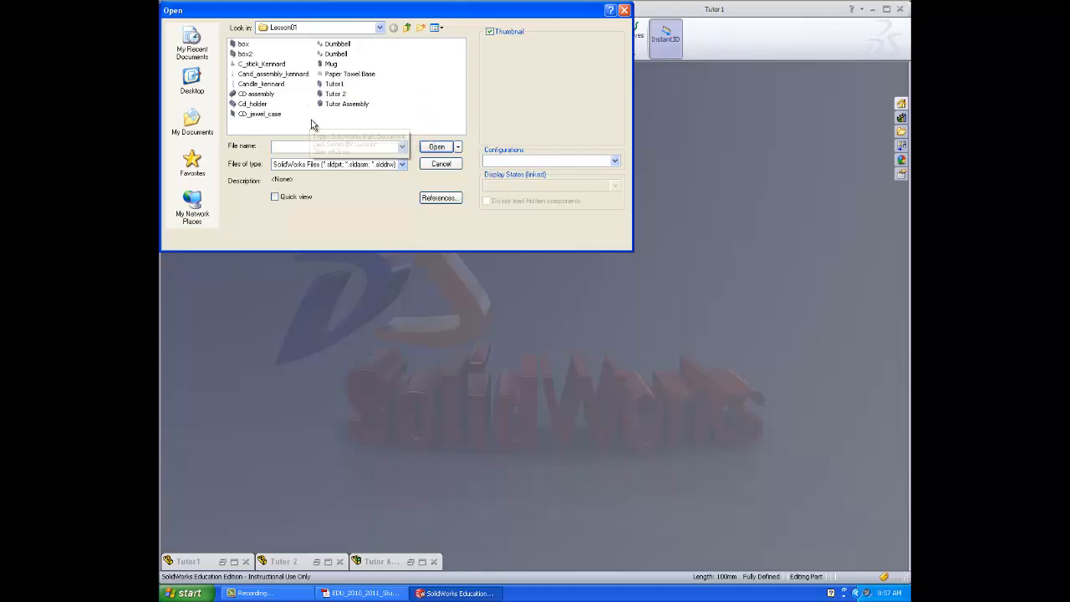
click(379, 27)
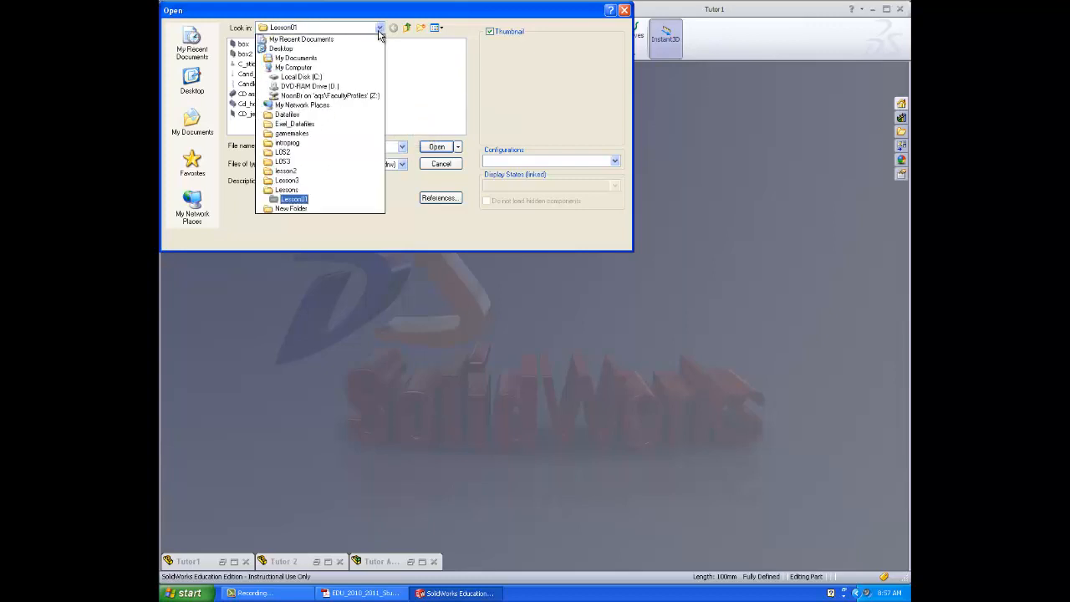
click(288, 190)
double_click(259, 64)
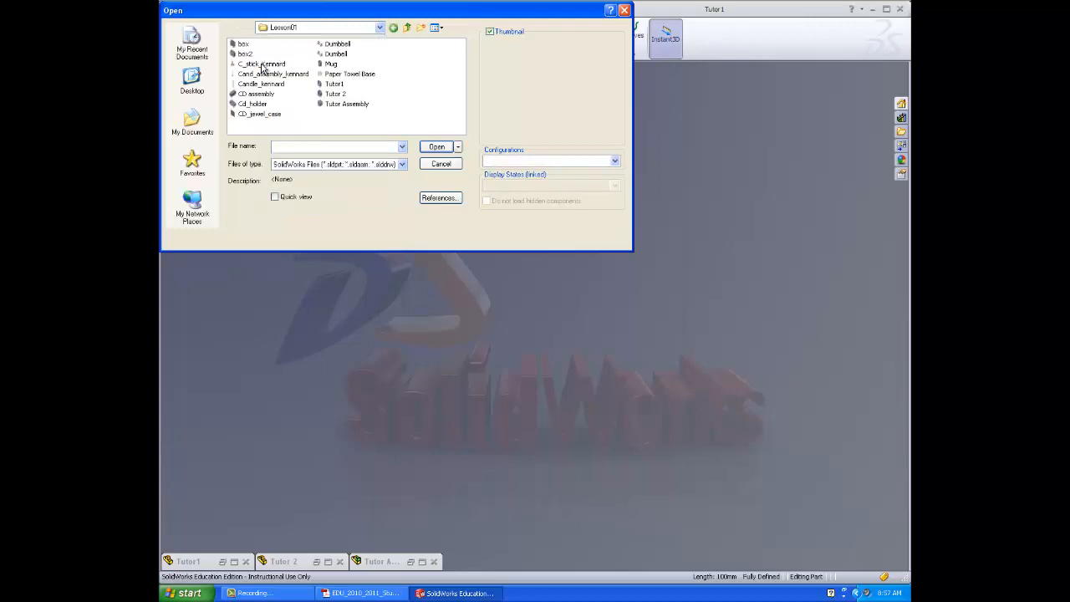
click(407, 27)
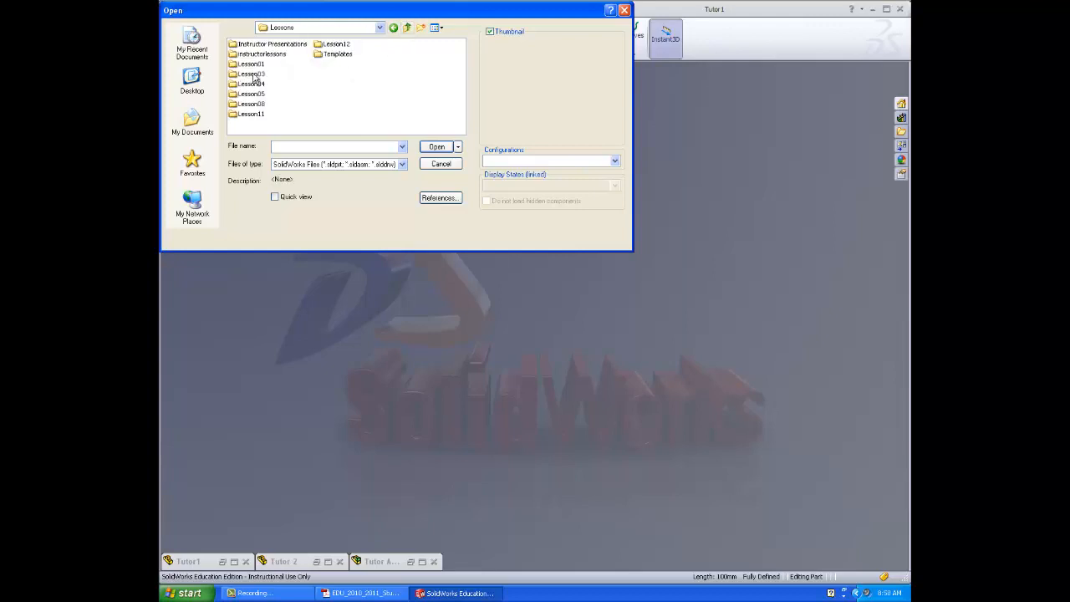
double_click(252, 74)
click(407, 28)
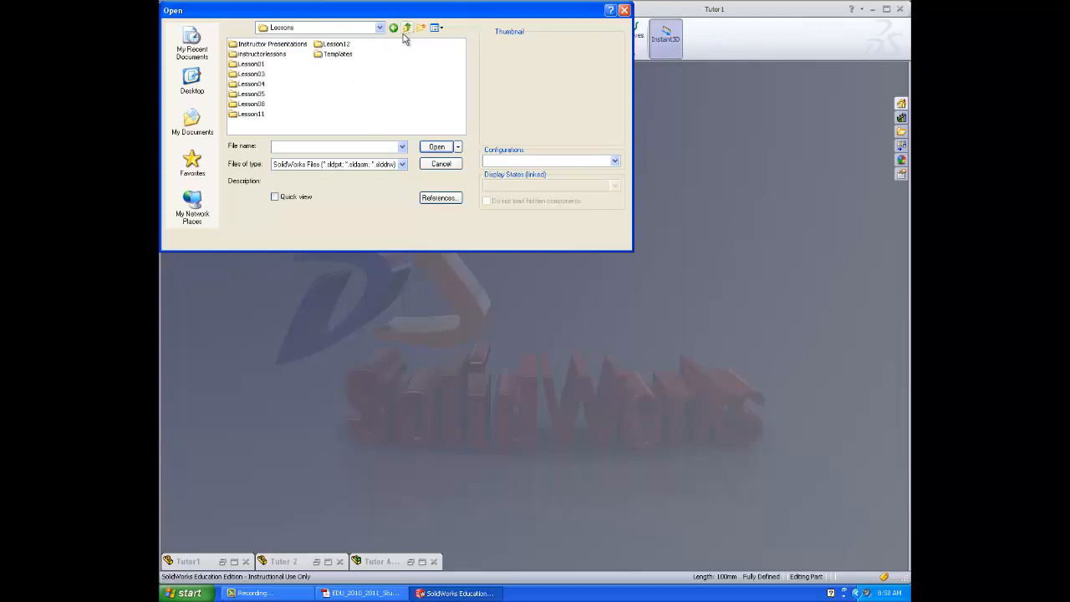
Preview the part files in the Lesson04 folder, including switchplate_bn, switchplate and screw tutor
double_click(266, 83)
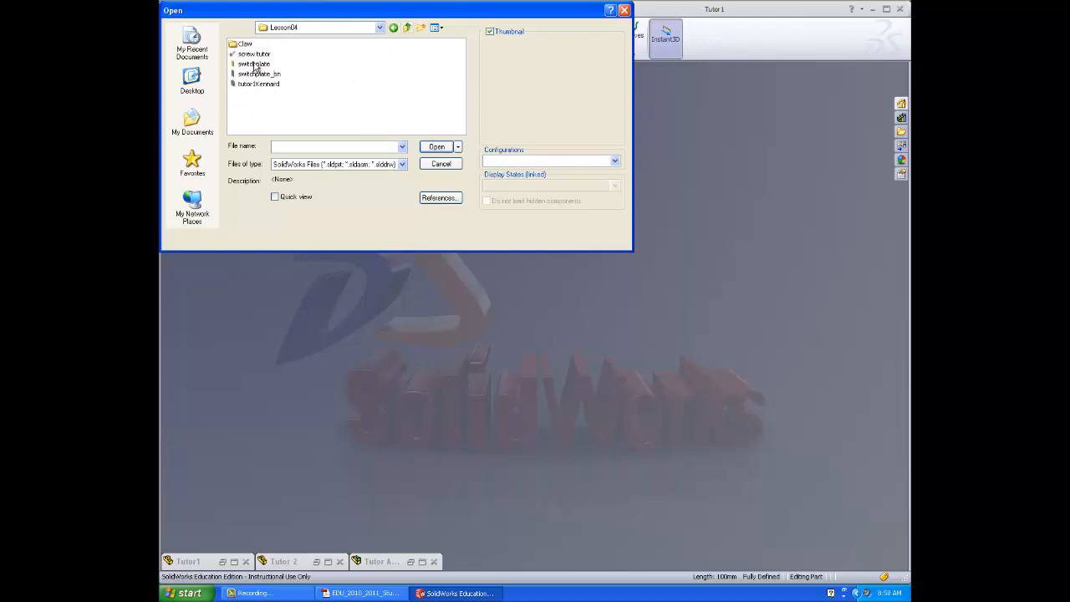
click(254, 74)
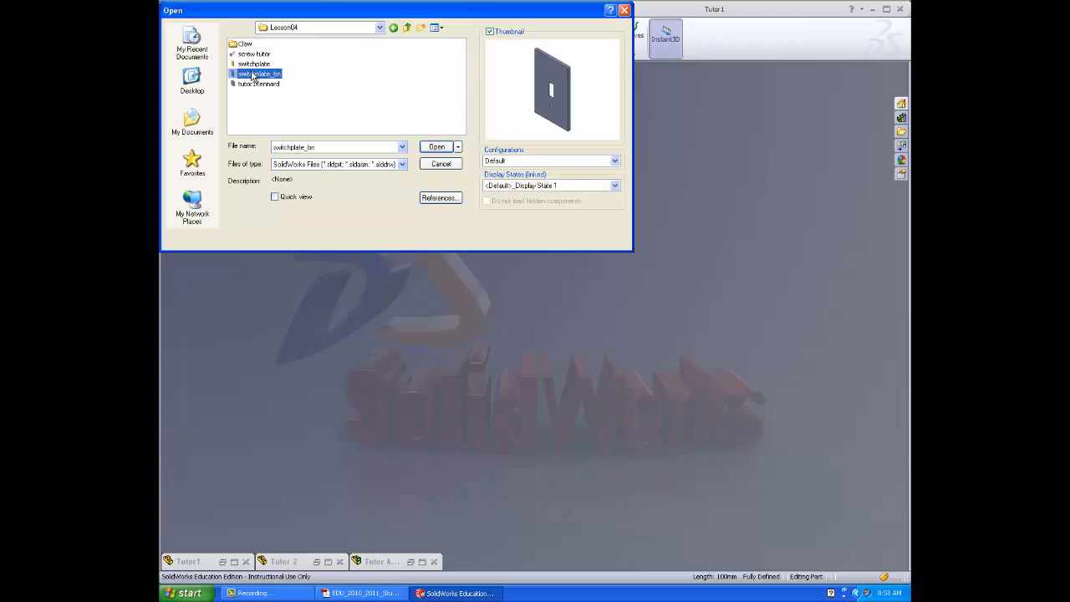
click(251, 84)
click(253, 74)
click(252, 64)
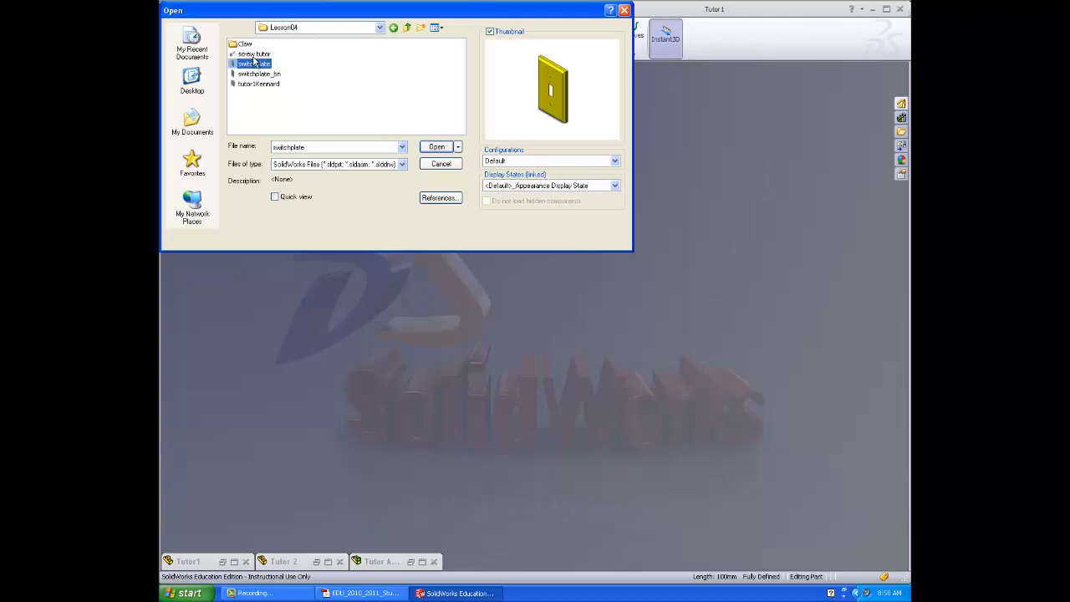
click(251, 55)
Open the switchplate part from the Lesson05 folder
click(407, 27)
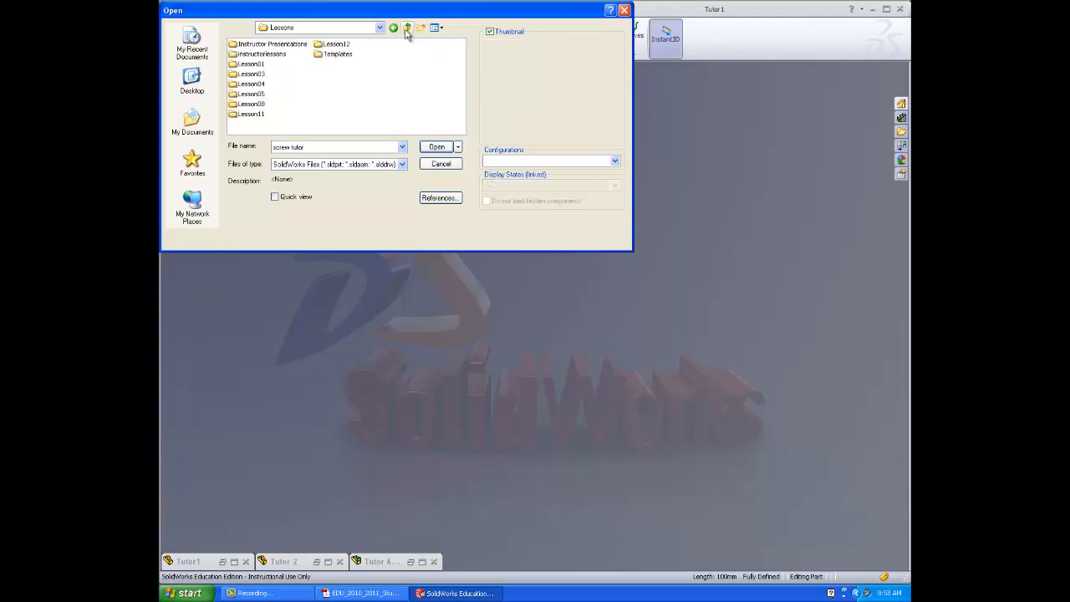
double_click(252, 93)
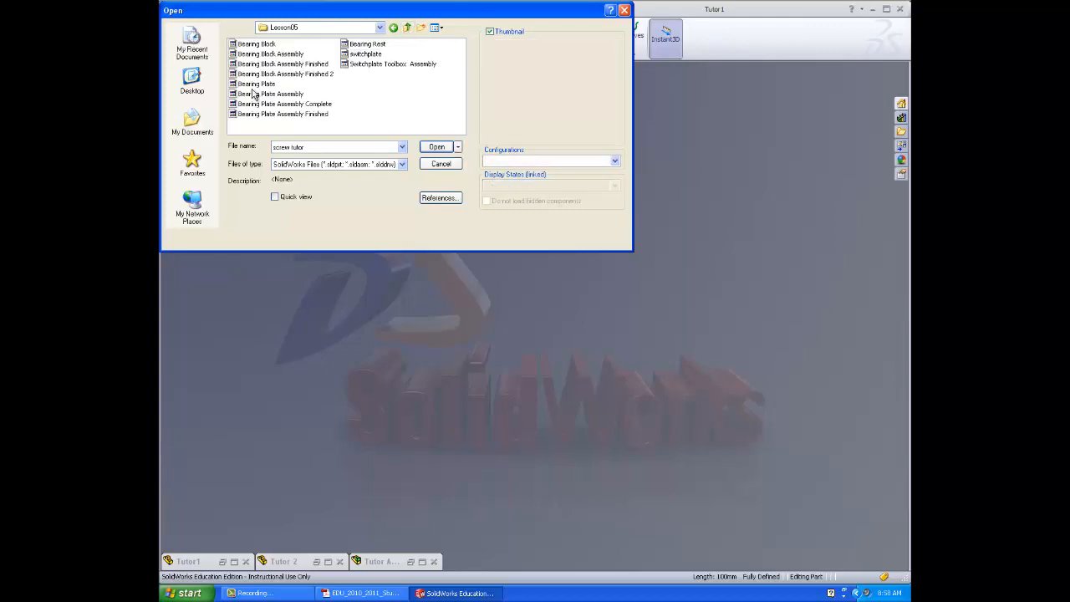
click(360, 54)
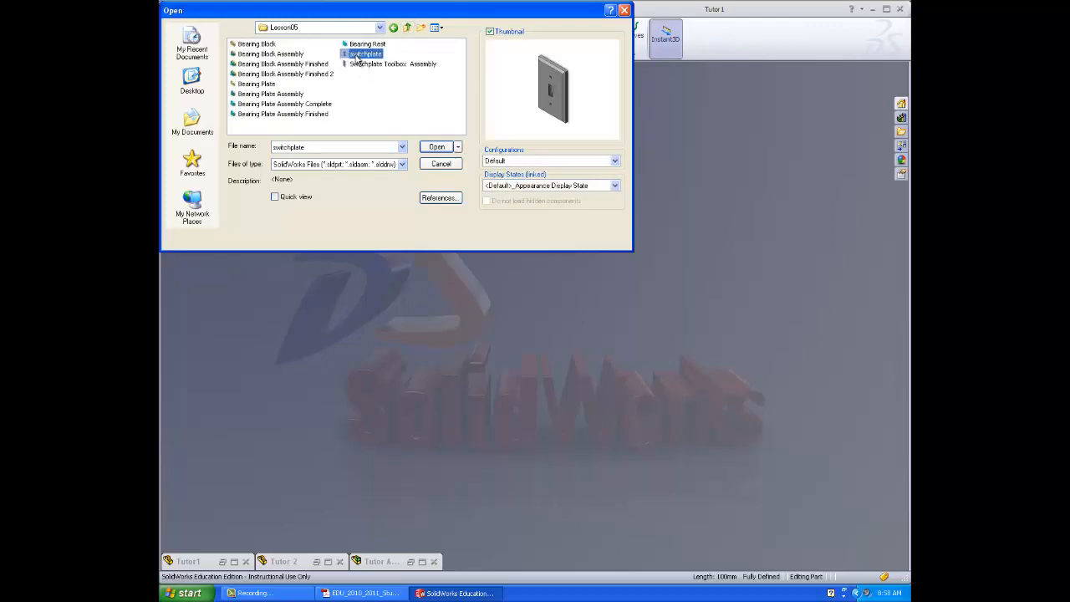
click(437, 147)
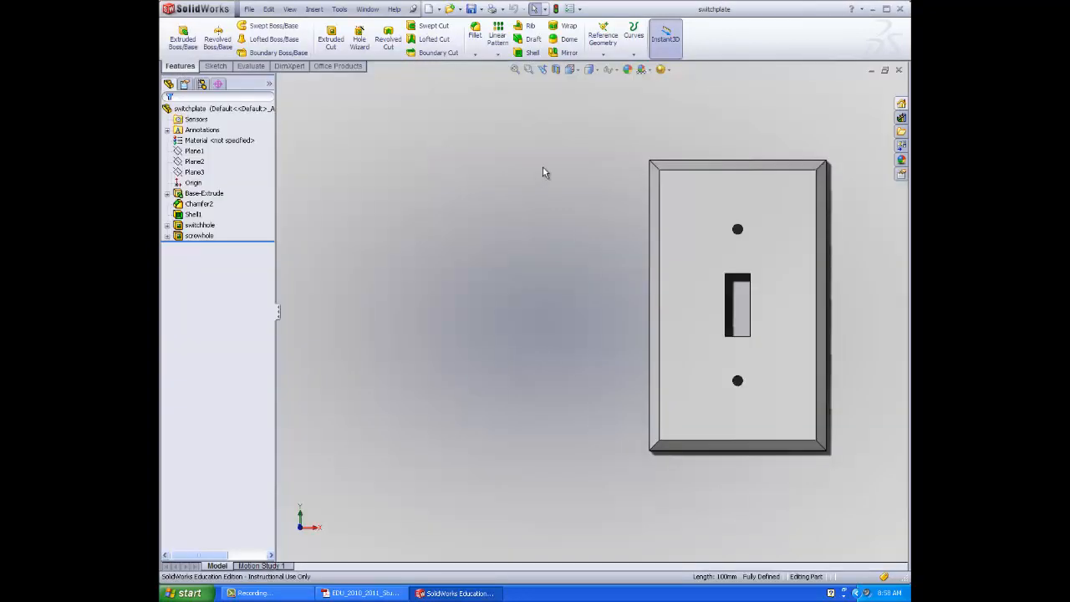
Orient the switchplate to the isometric view
scroll(834, 351, up, 3)
scroll(794, 332, down, 4)
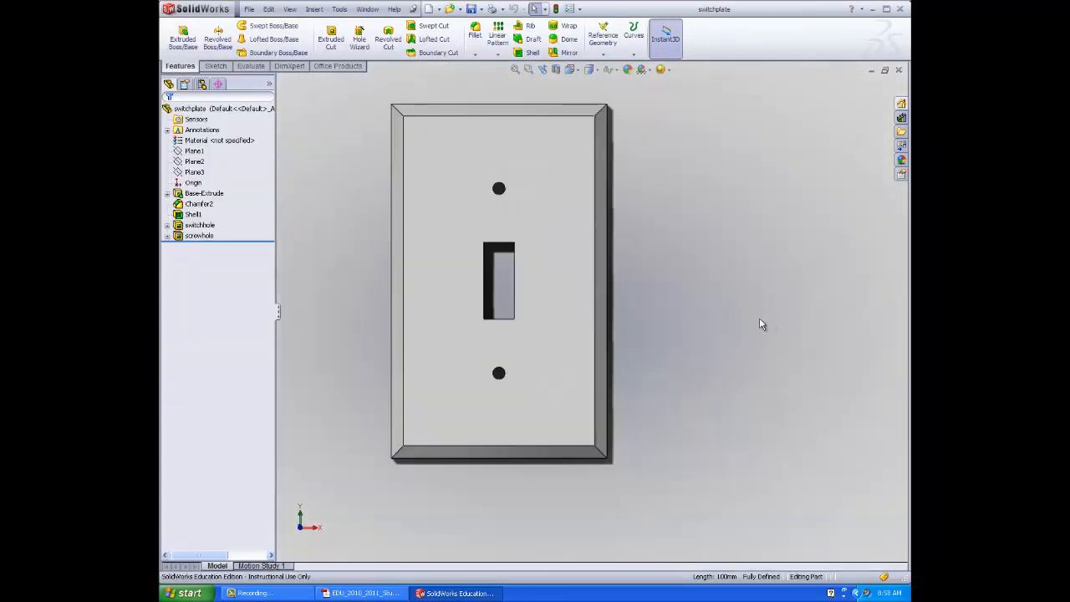
middle_drag(688, 363, 610, 391)
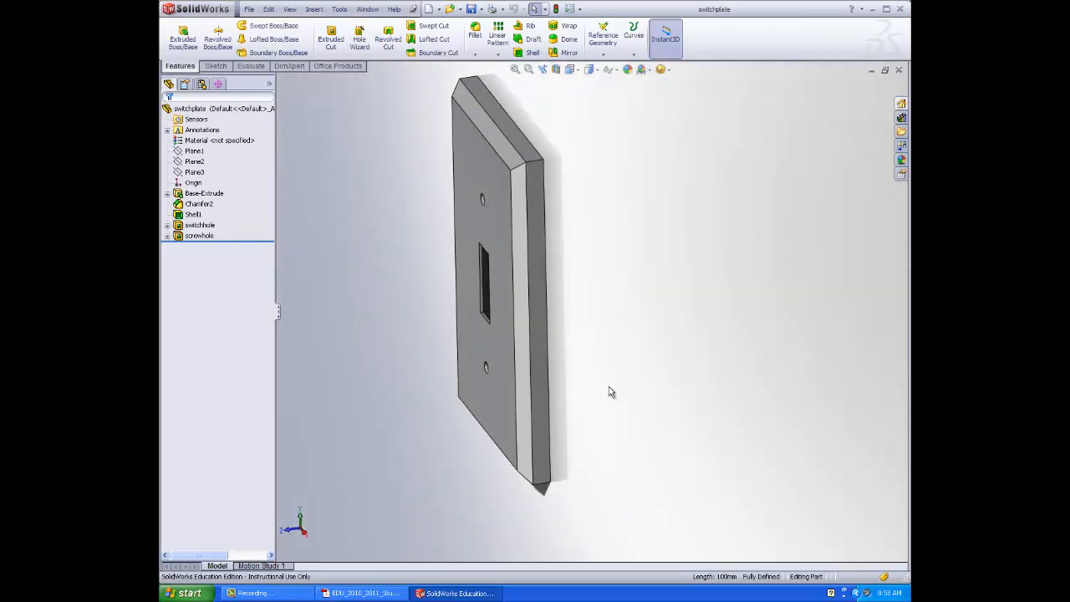
click(574, 71)
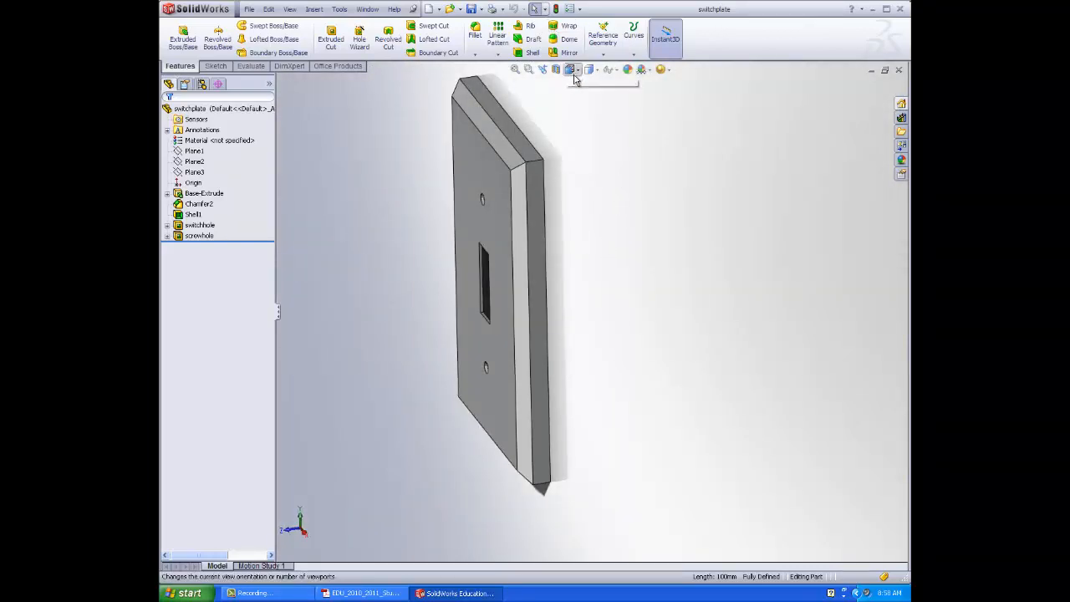
click(597, 88)
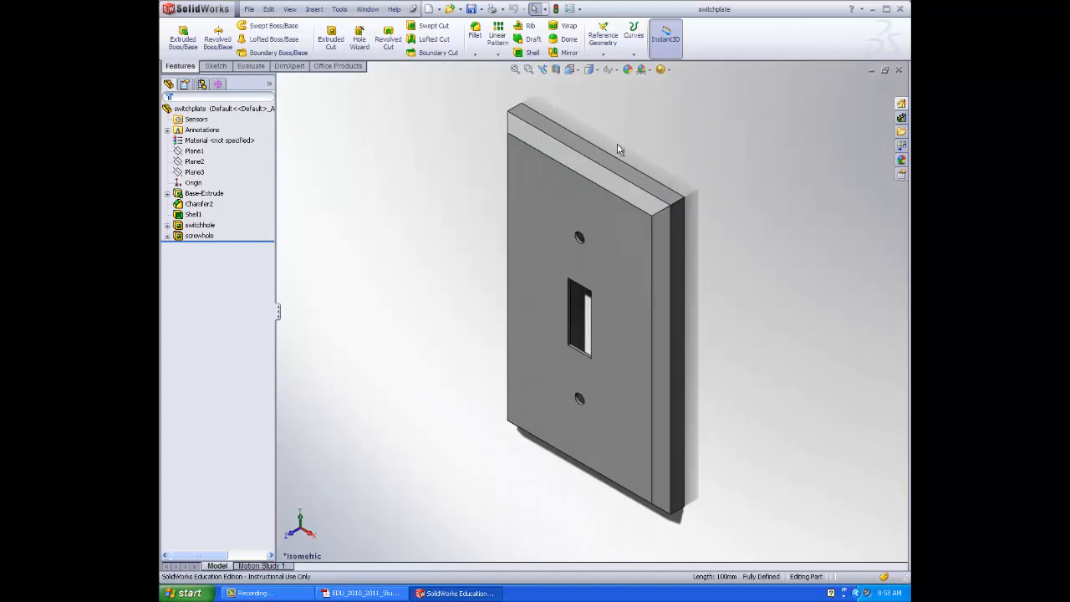
Show the part's feature dimensions and inspect them from the back and front of the switchplate
click(192, 130)
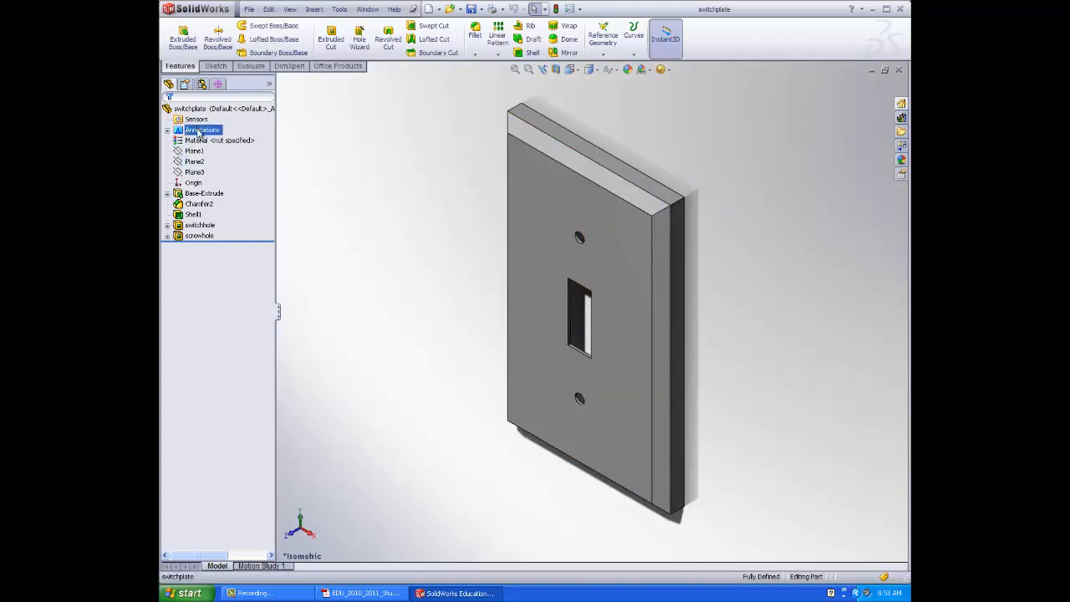
right_click(199, 132)
click(243, 161)
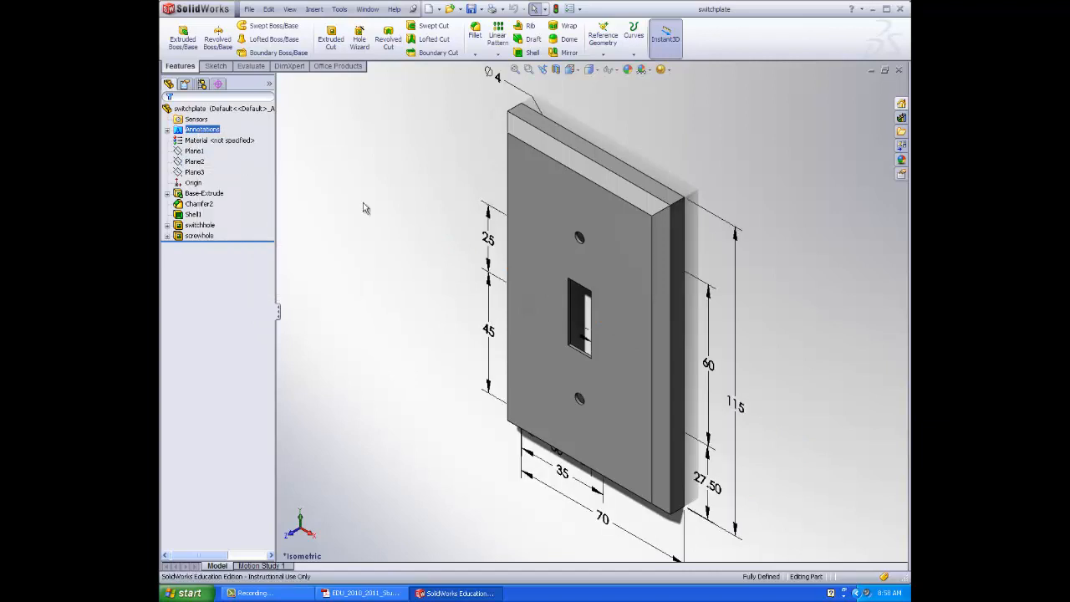
middle_drag(349, 464, 300, 479)
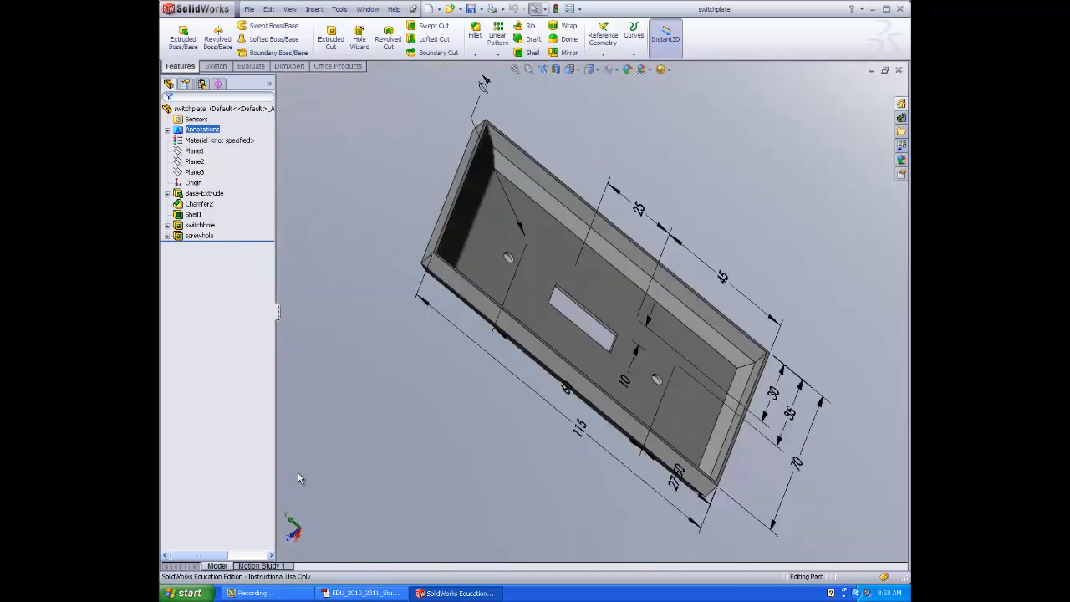
middle_drag(484, 437, 420, 502)
scroll(659, 155, up, 3)
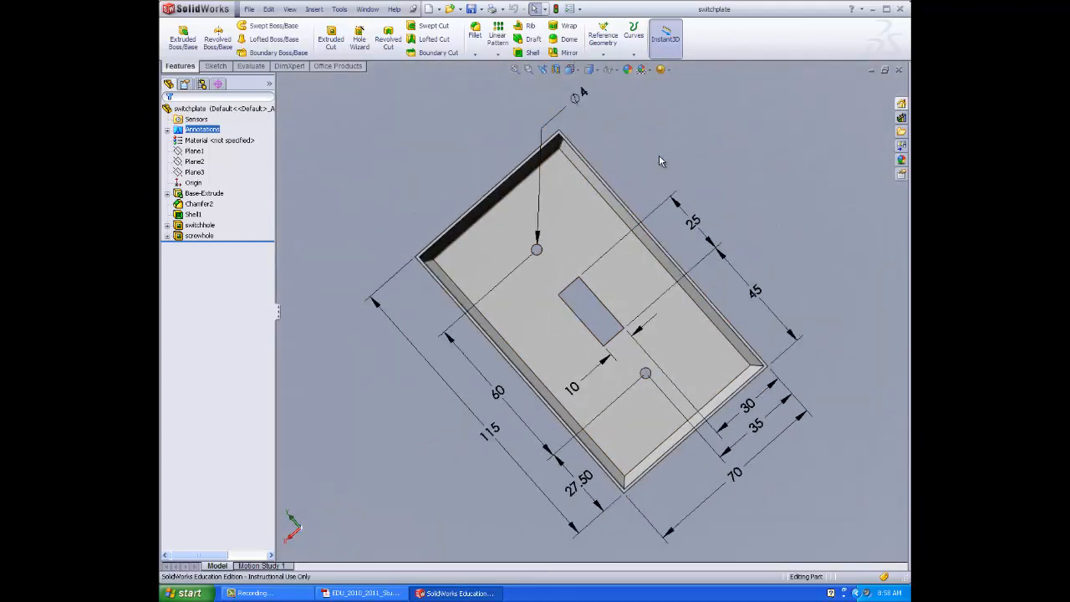
middle_drag(437, 390, 623, 311)
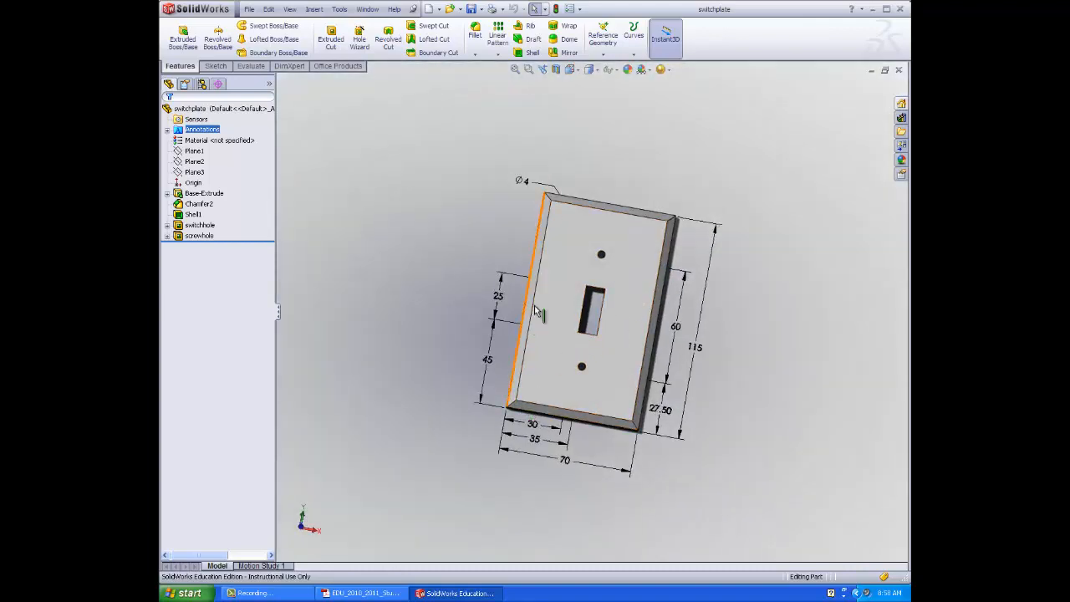
scroll(519, 197, down, 5)
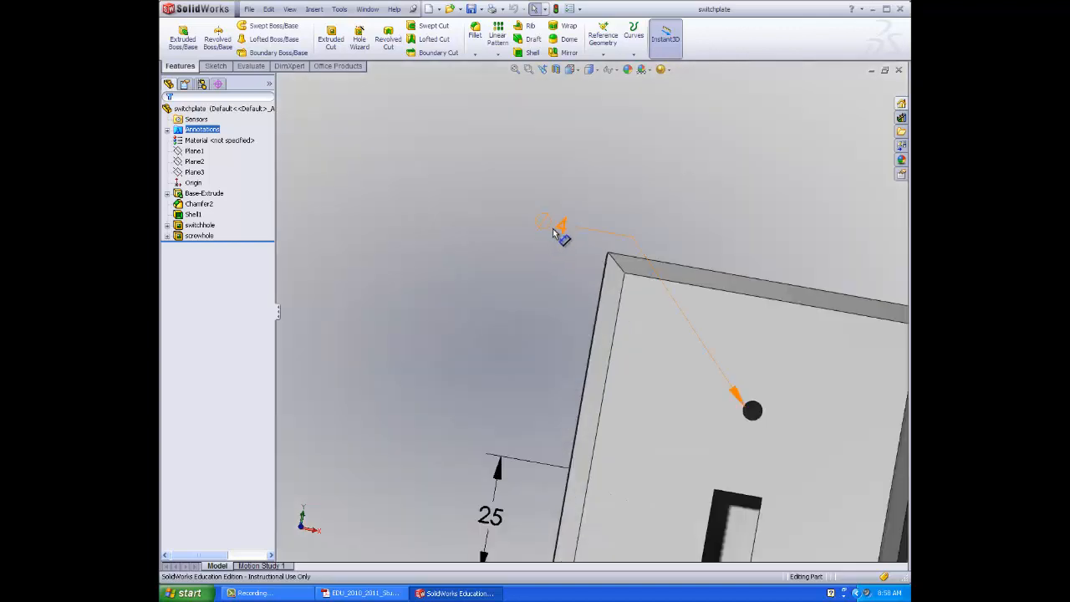
scroll(532, 302, up, 8)
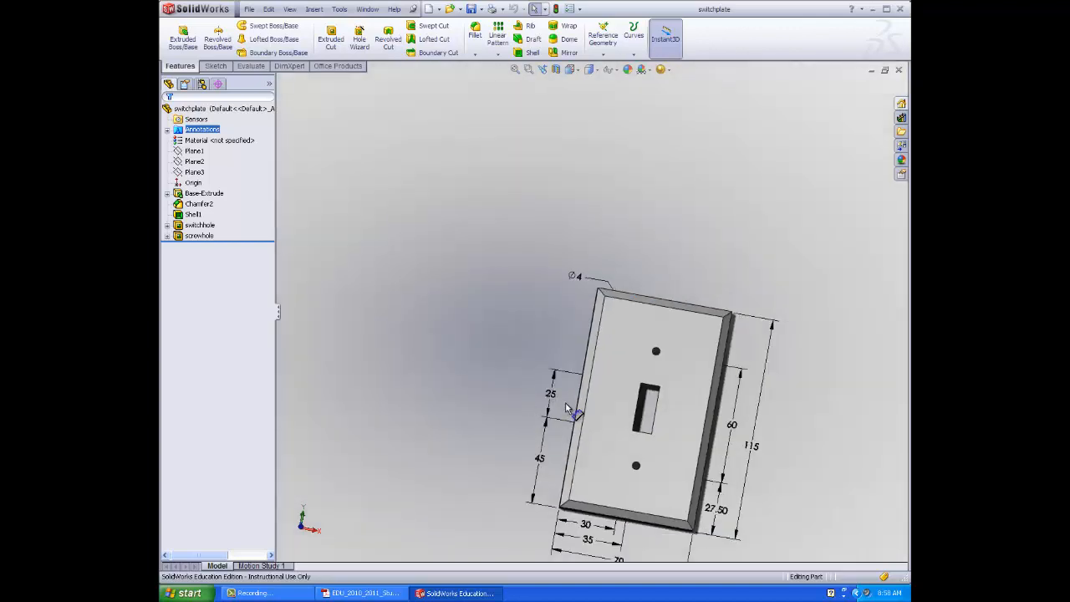
Set the diameter dimension of the switchplate's upper screw hole to 4 mm
scroll(577, 298, down, 6)
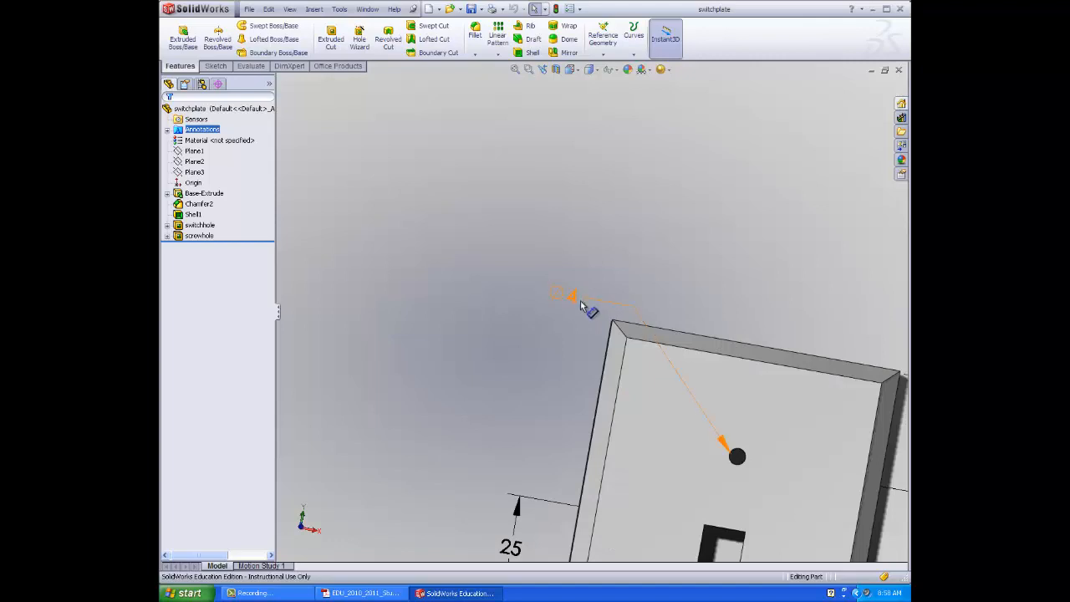
click(578, 299)
double_click(572, 308)
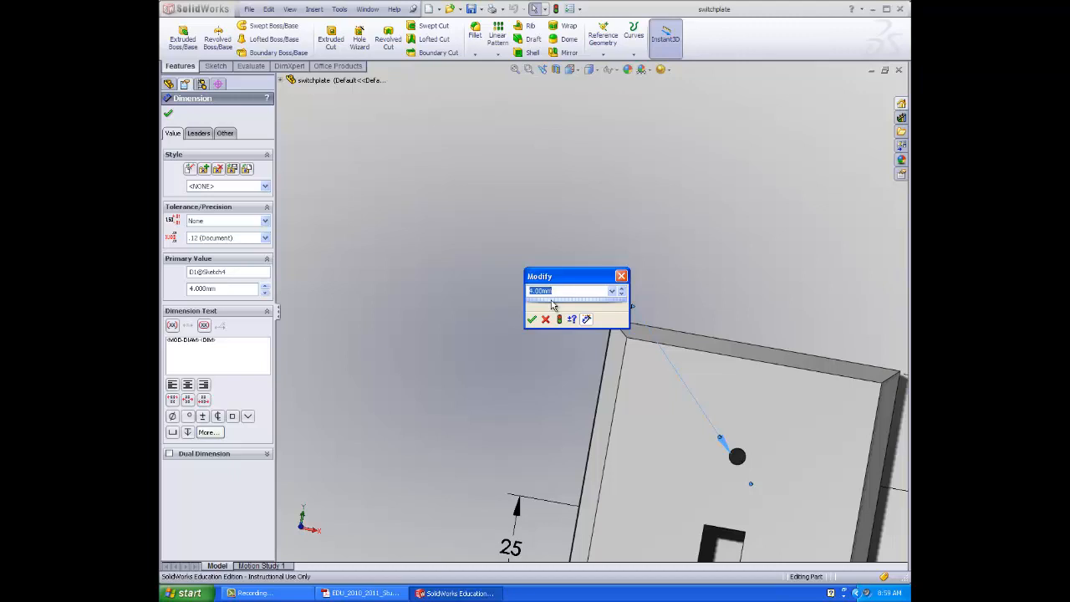
text(4)
key(Return)
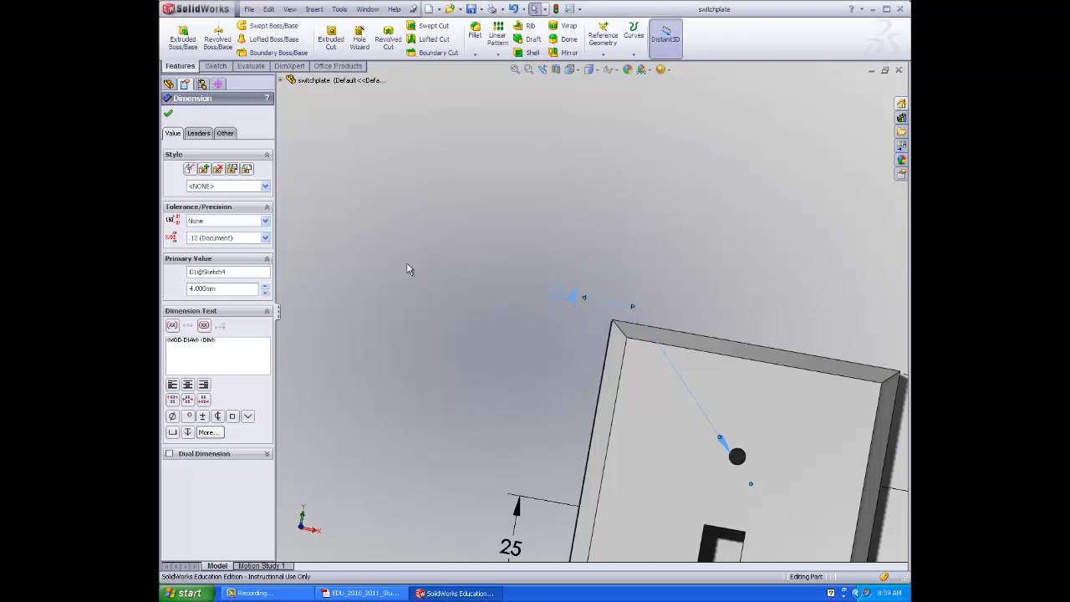
click(168, 117)
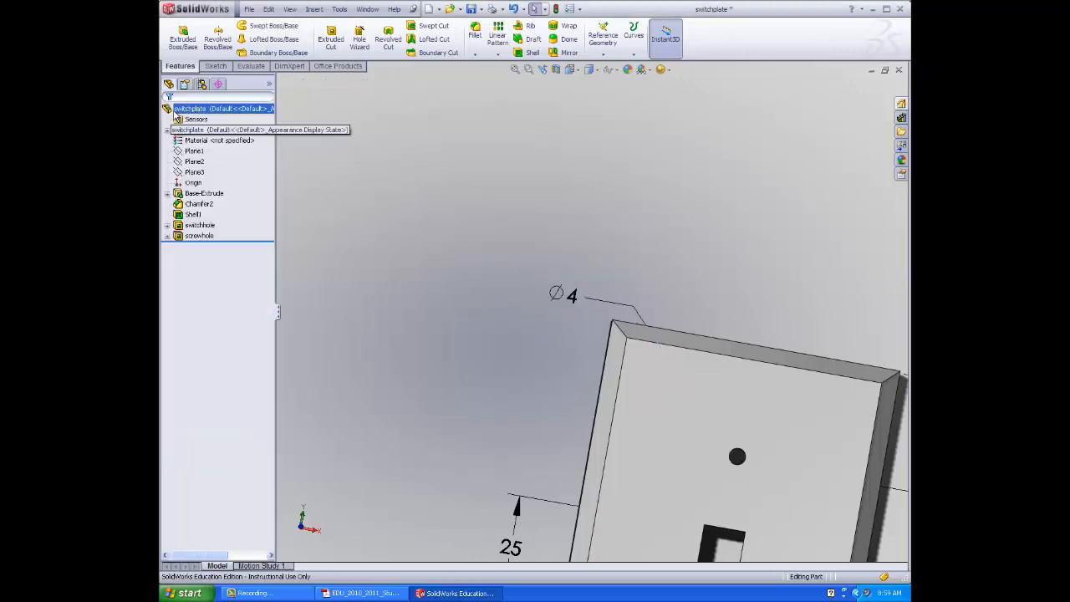
Minimize the switchplate window and close the Tutor Assembly, Tutor 2 and Tutor1 documents
click(884, 70)
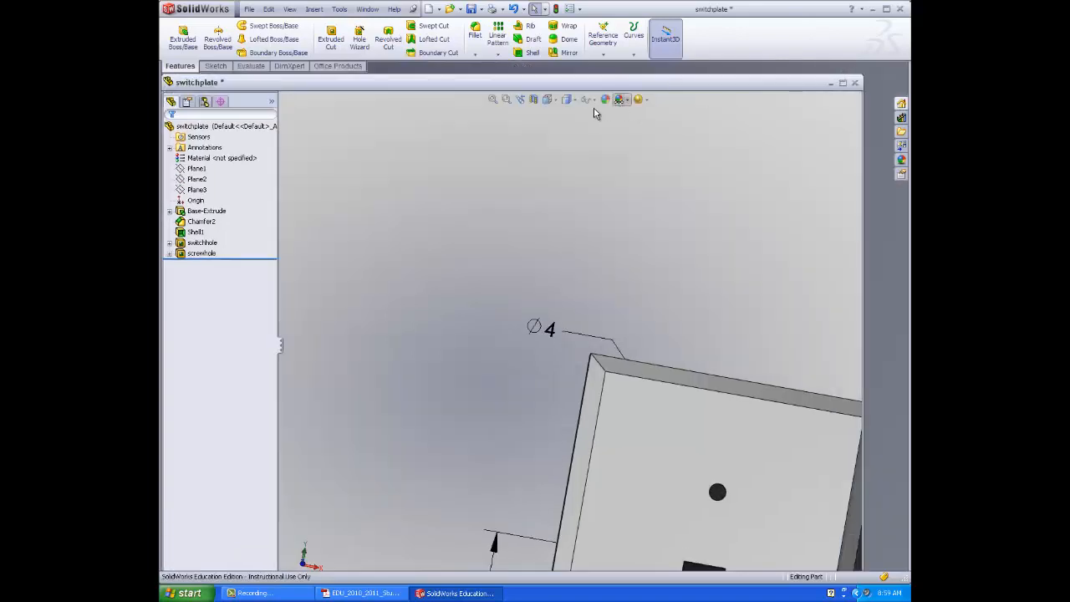
drag(745, 91, 753, 128)
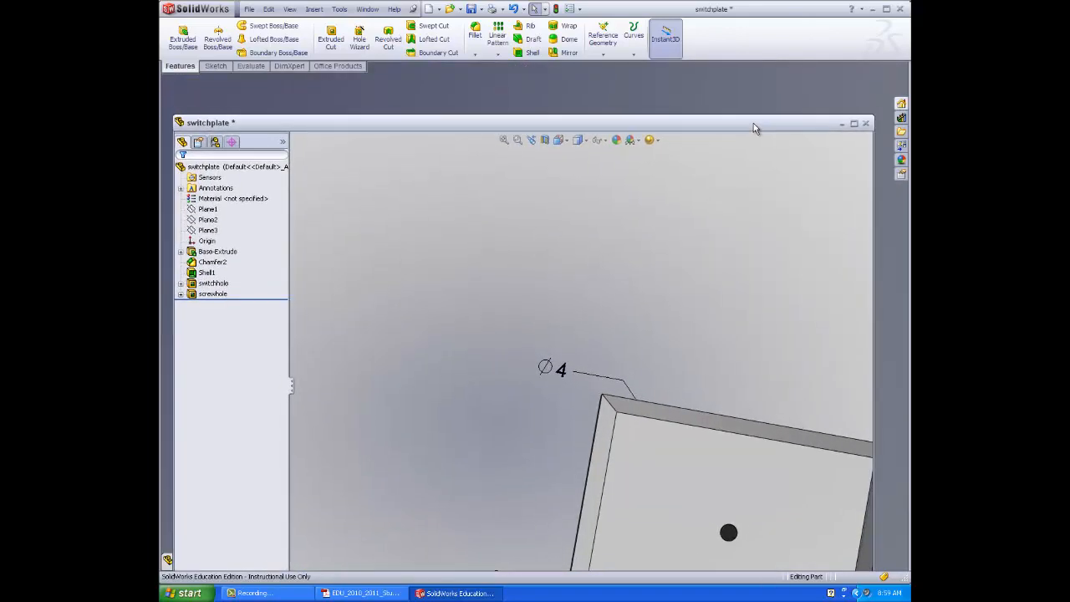
click(841, 123)
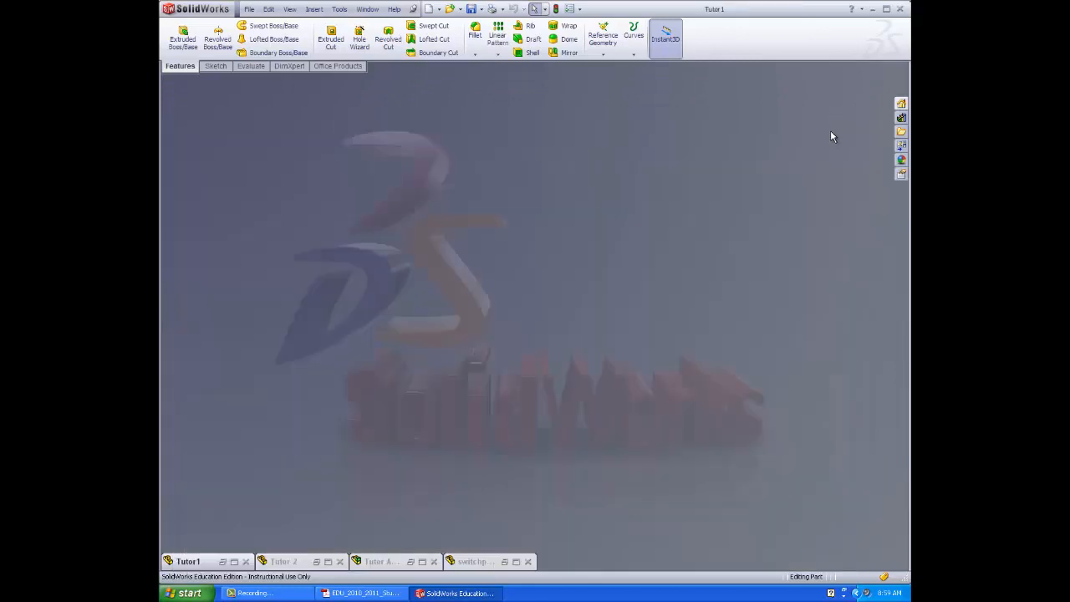
click(434, 561)
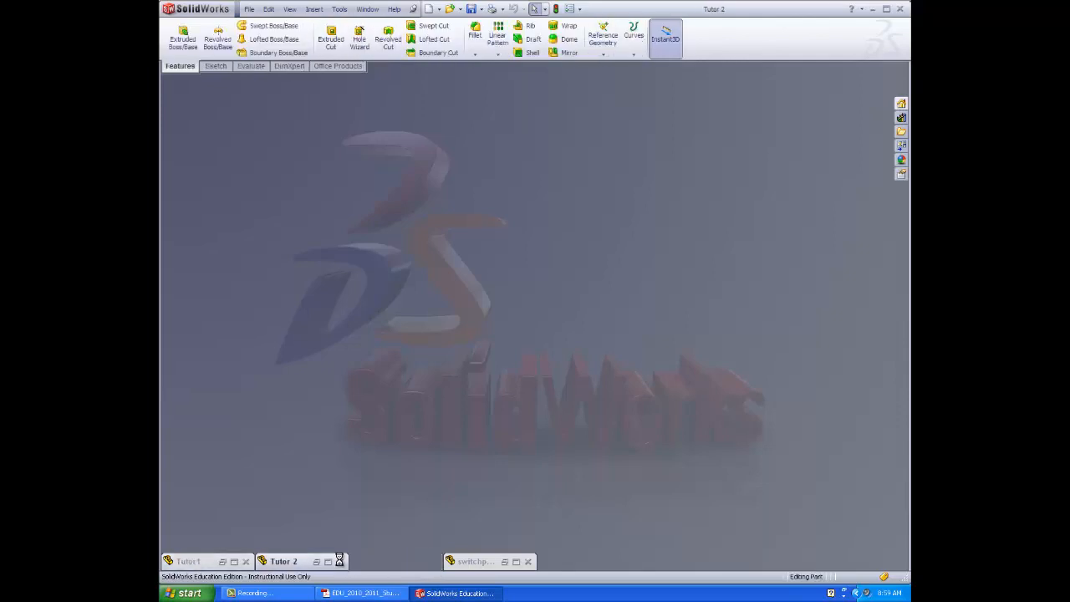
click(340, 562)
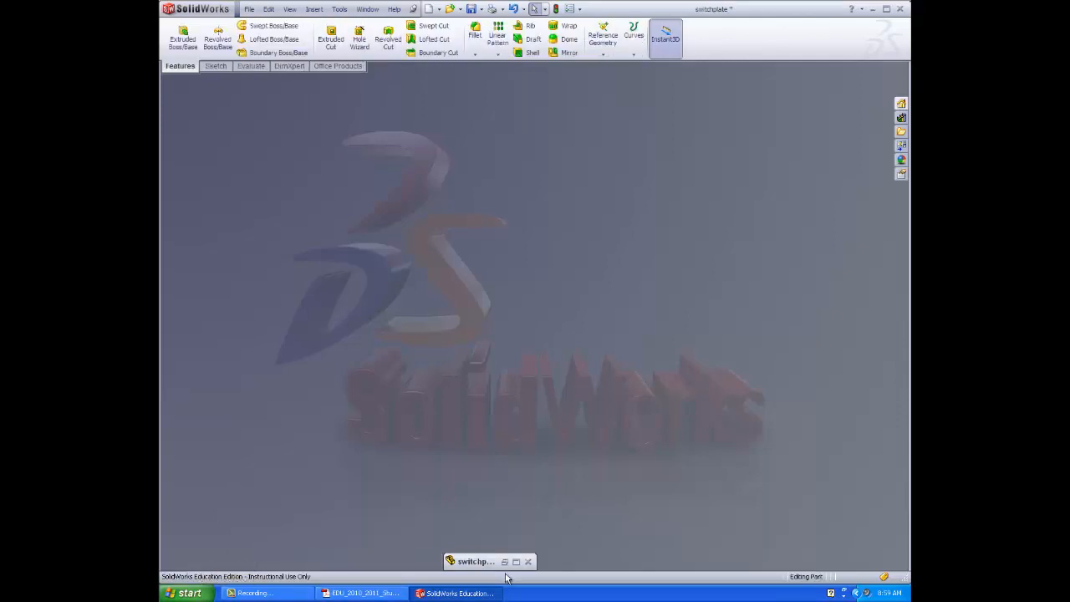
Move the minimized switchplate window up into the workspace and maximize it
drag(490, 553, 445, 418)
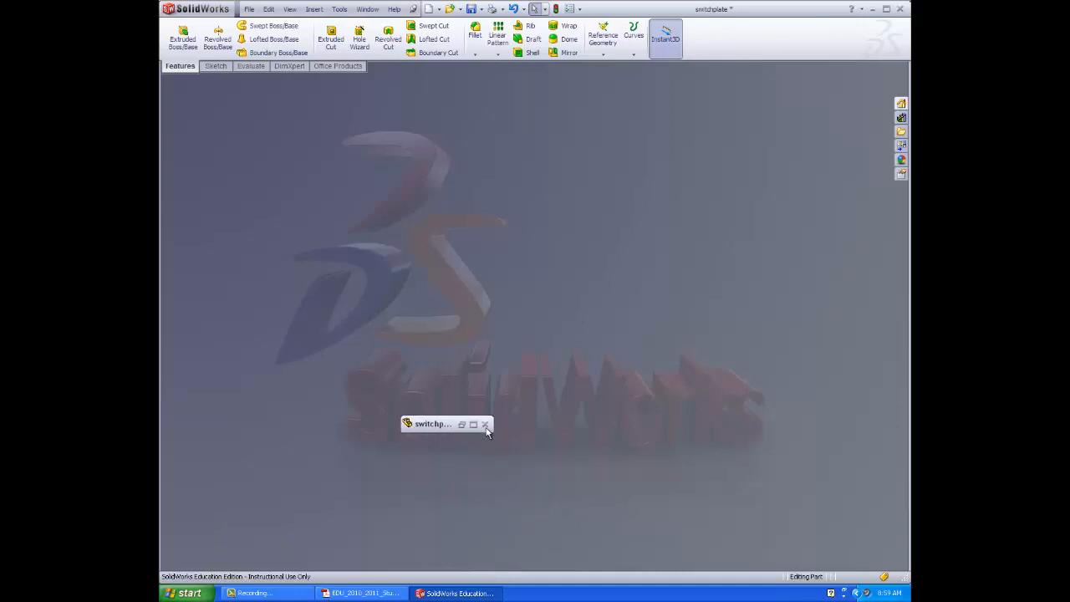
click(473, 425)
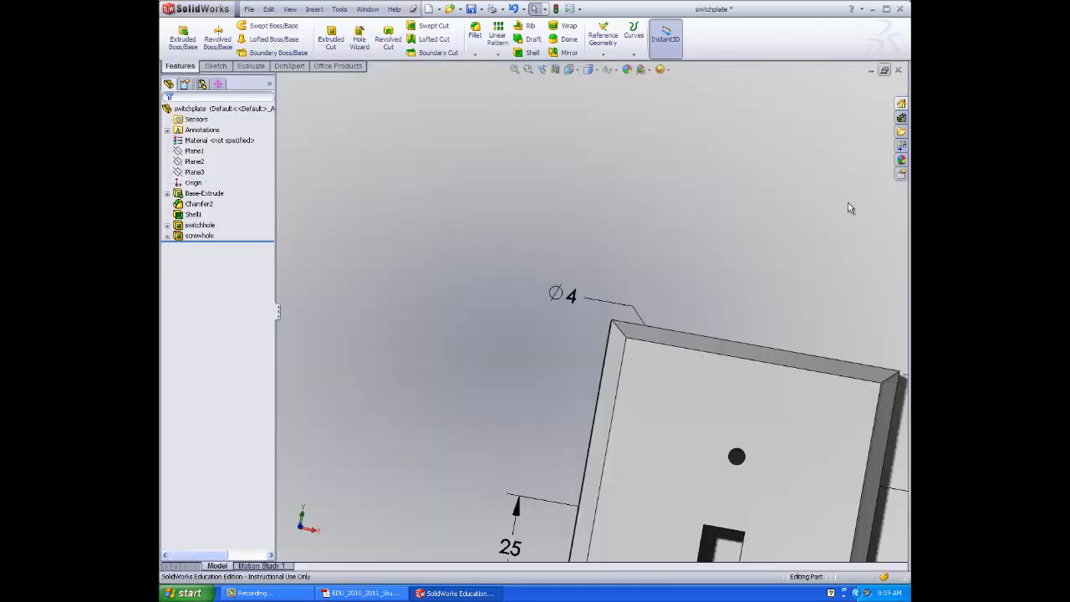
Restore the switchplate window to a smaller size, move it aside, and create a new part document
click(885, 72)
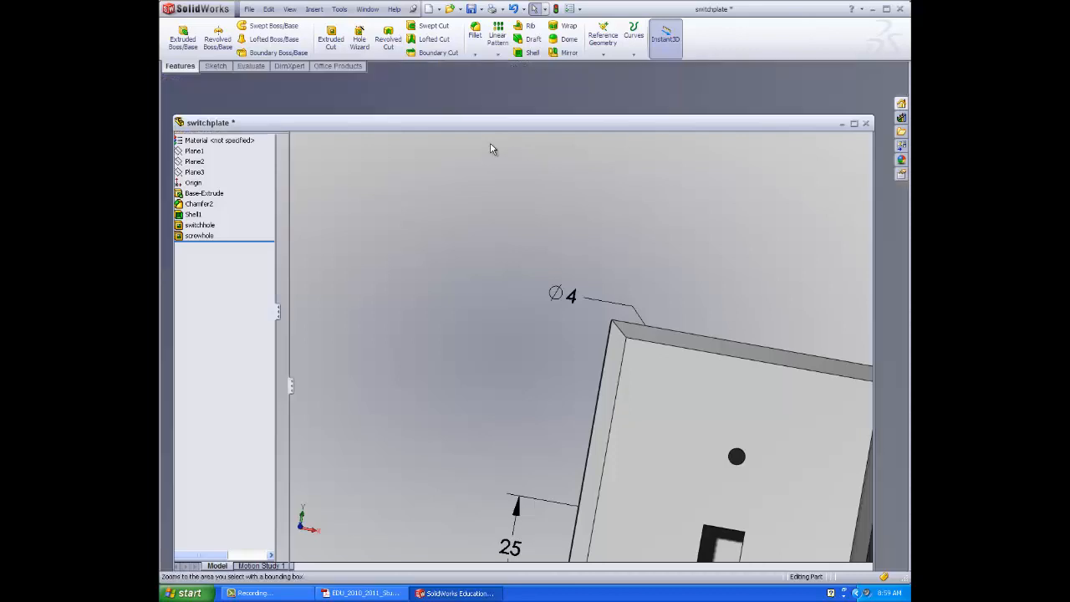
drag(465, 127, 326, 256)
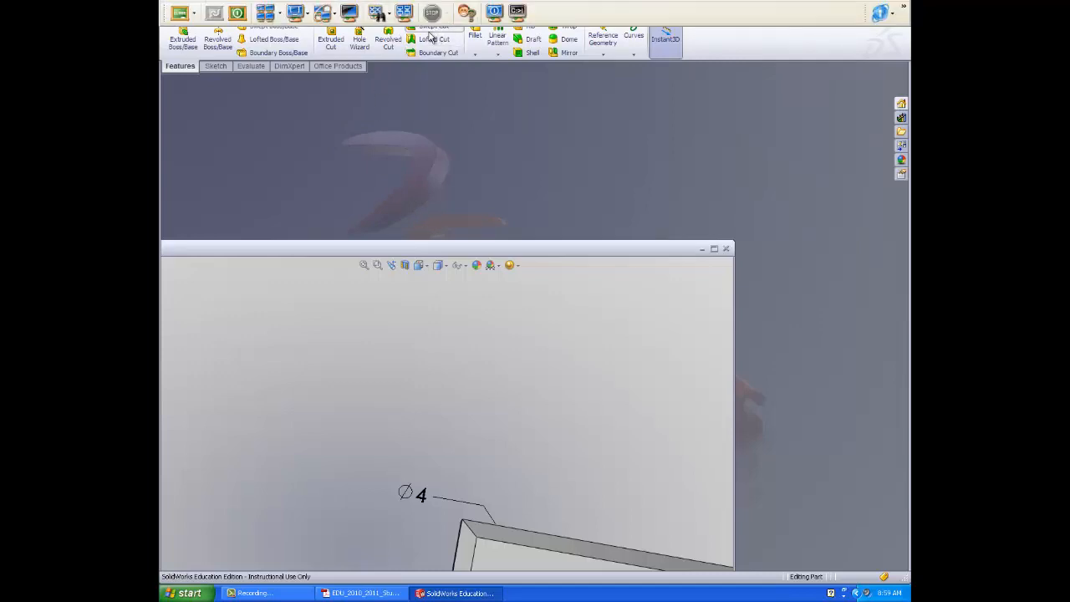
click(430, 10)
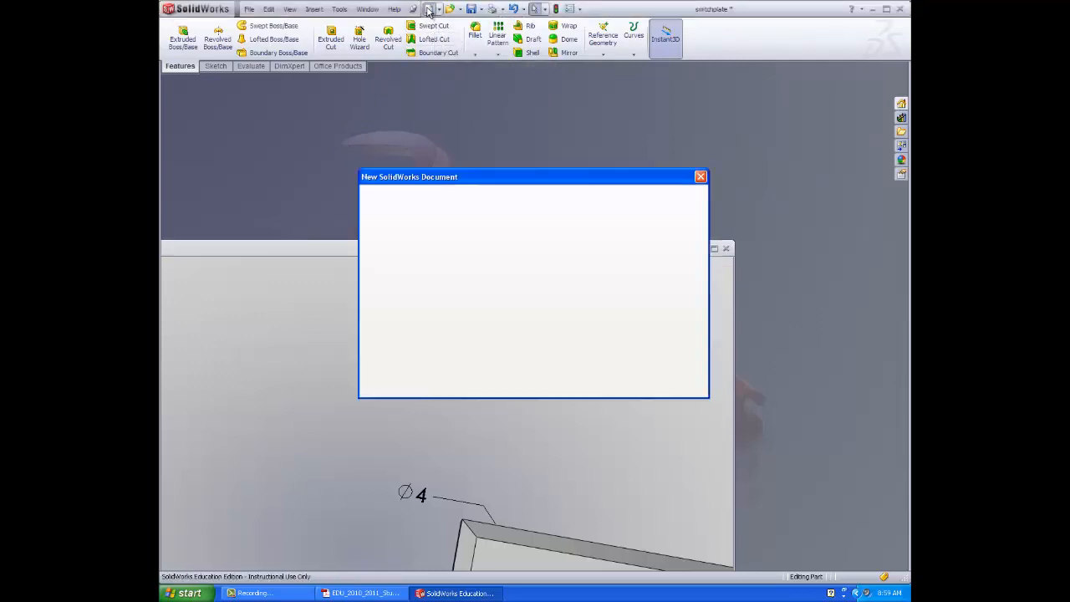
click(569, 385)
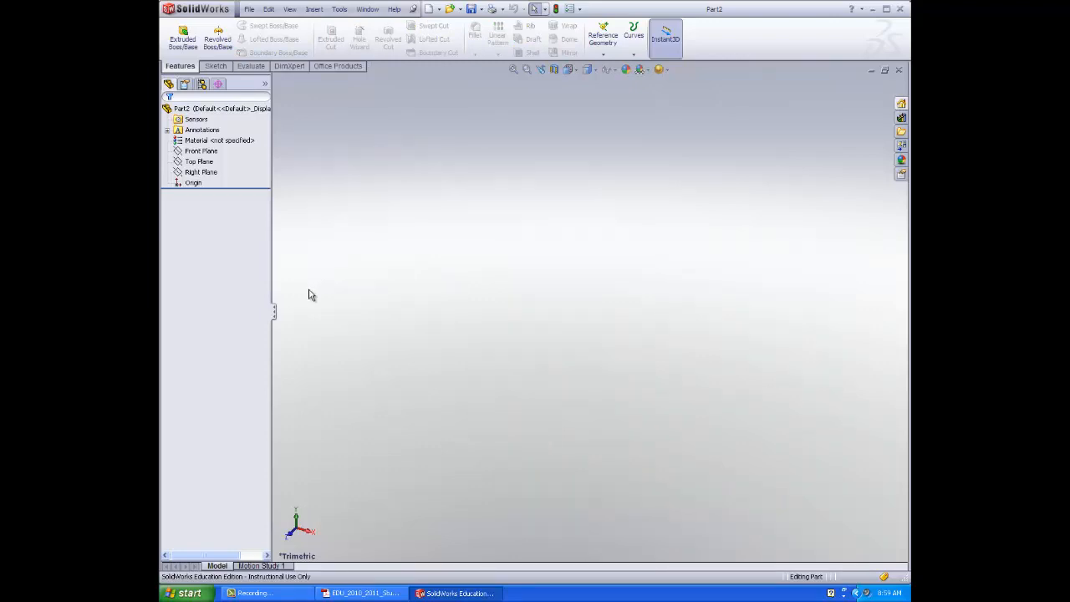
Start an extruded boss on the Front Plane and sketch a circle of about 15 mm radius centred on the origin
click(200, 150)
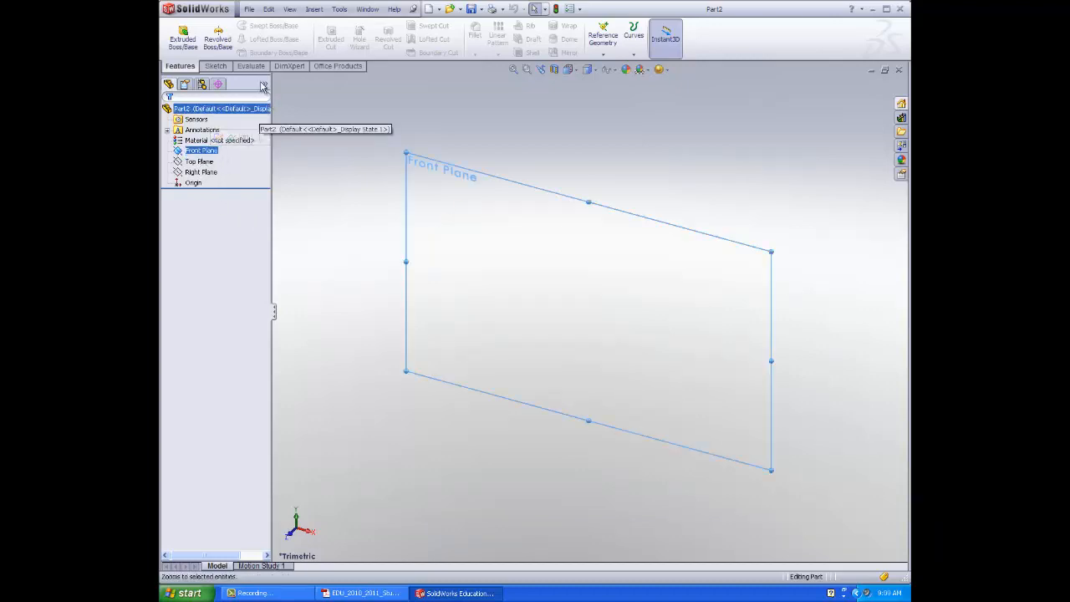
click(182, 42)
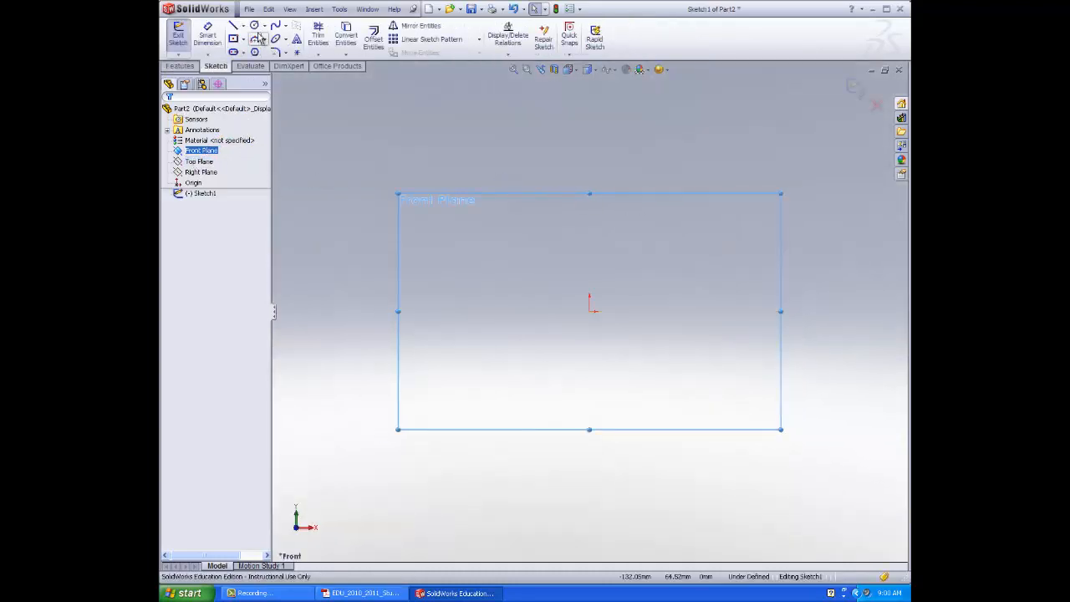
click(255, 27)
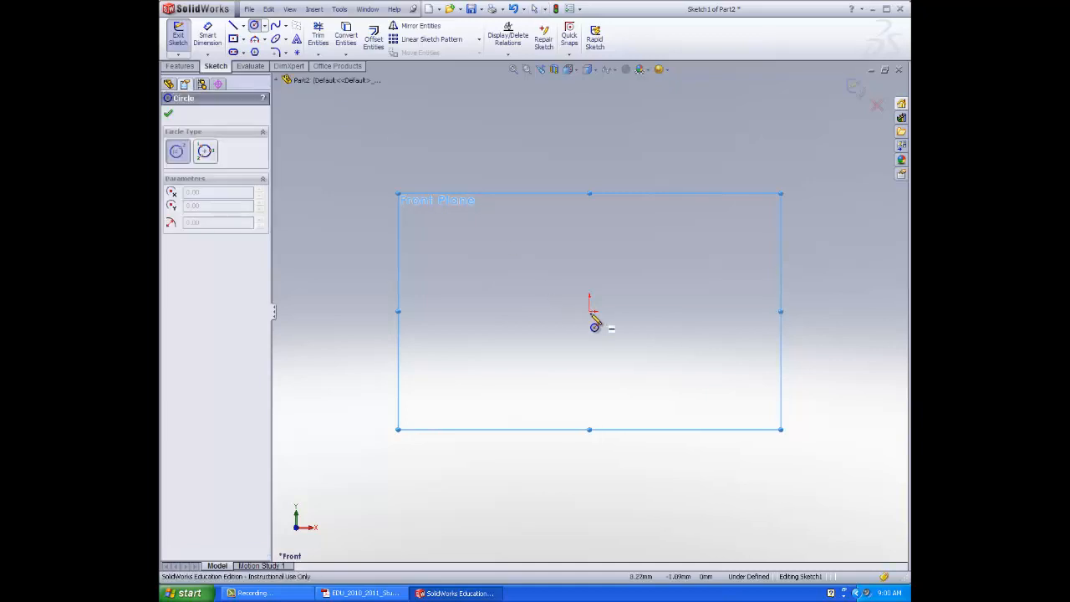
click(589, 311)
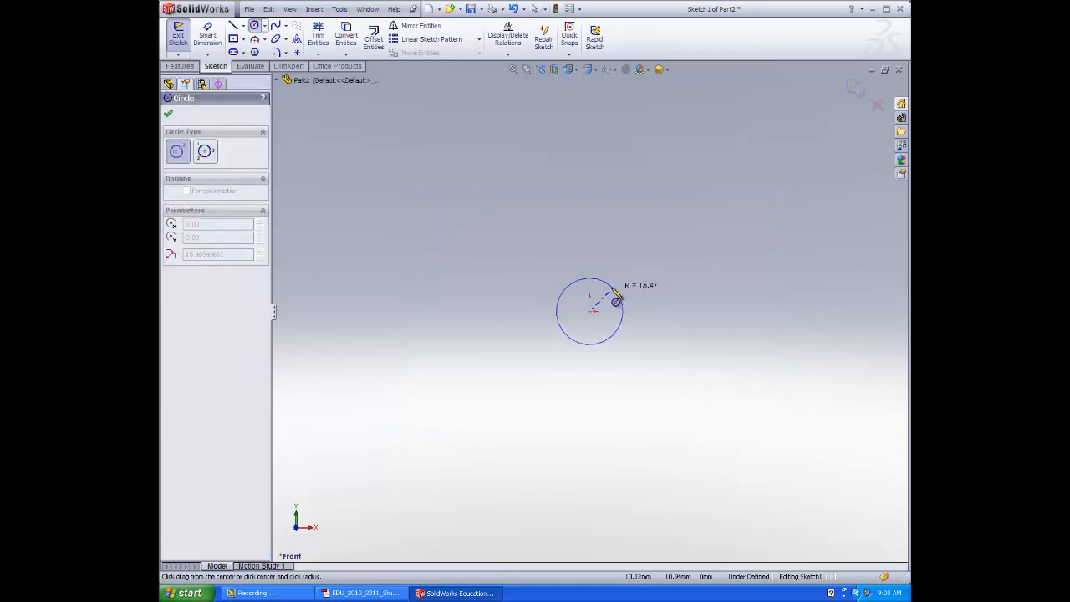
click(616, 297)
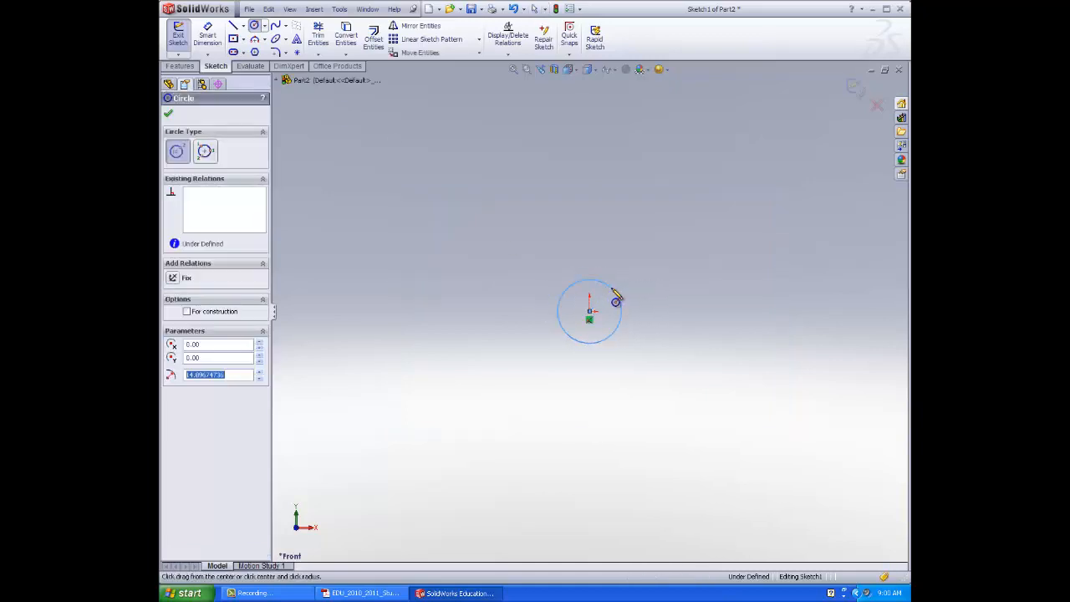
Dimension the circle's diameter as 3.5 mm and place the dimension text close to the circle
click(207, 35)
click(622, 294)
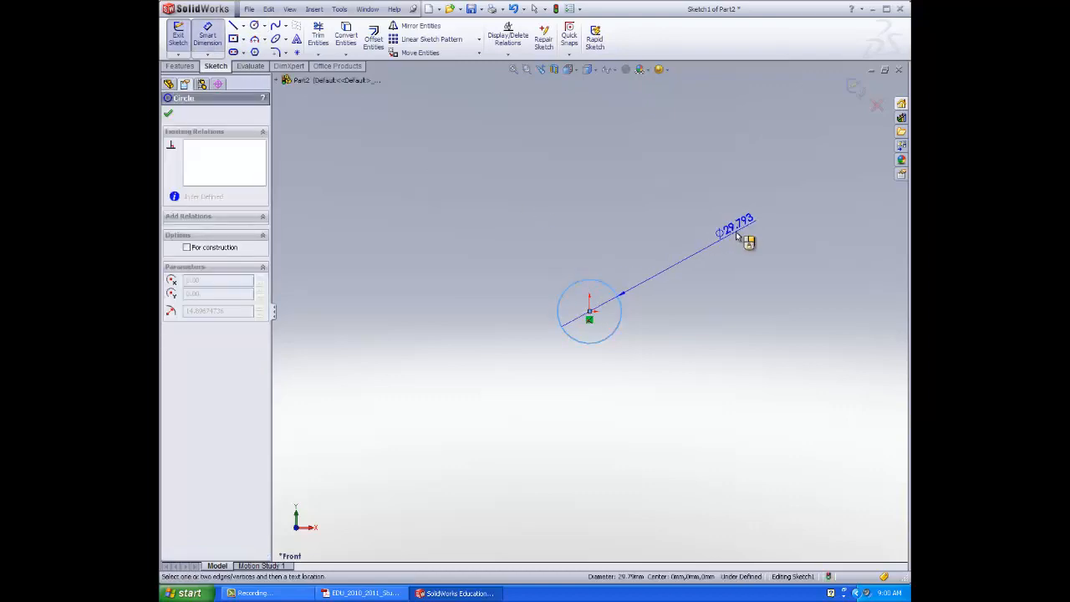
click(737, 236)
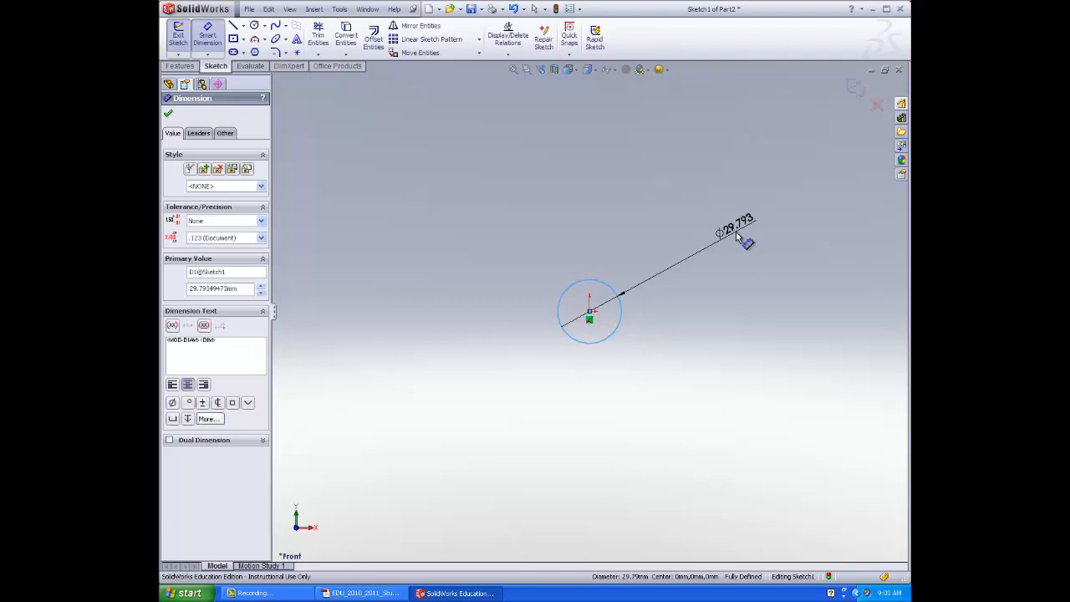
click(737, 237)
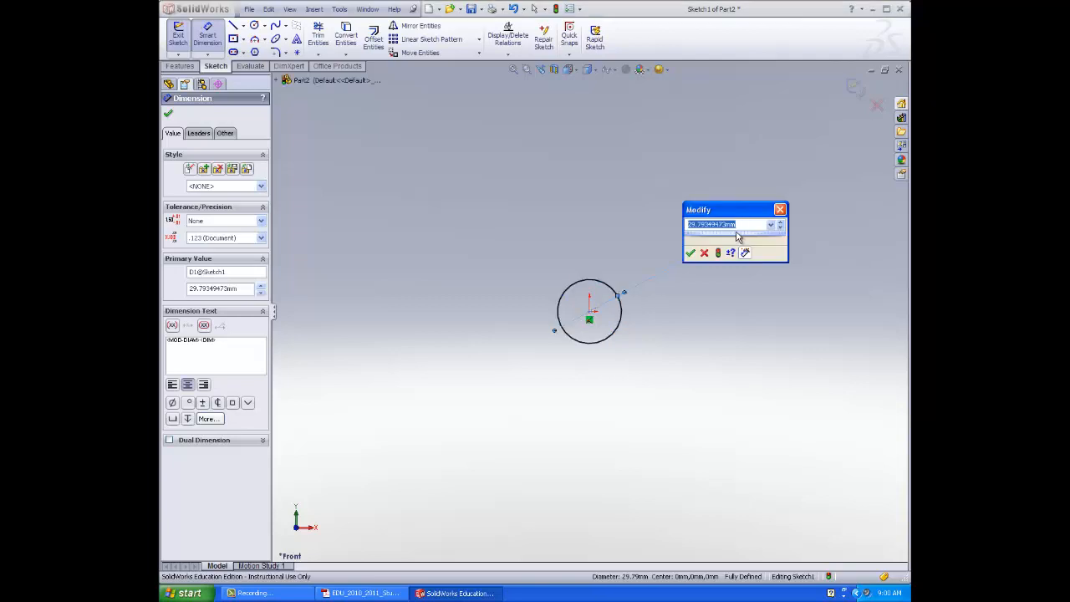
text(3.500mm)
key(Return)
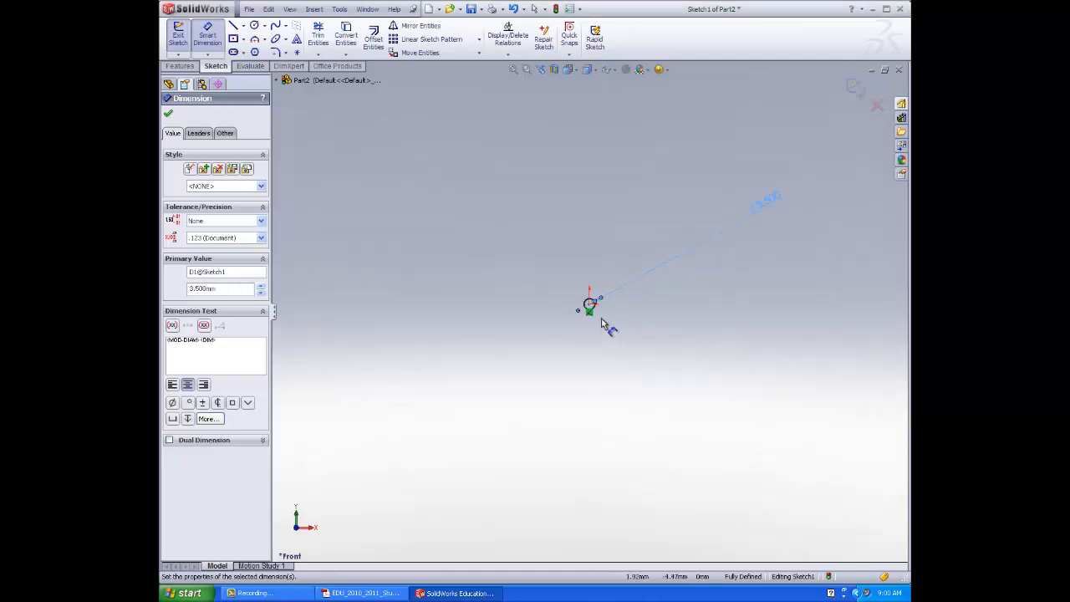
scroll(591, 294, down, 4)
scroll(592, 295, down, 5)
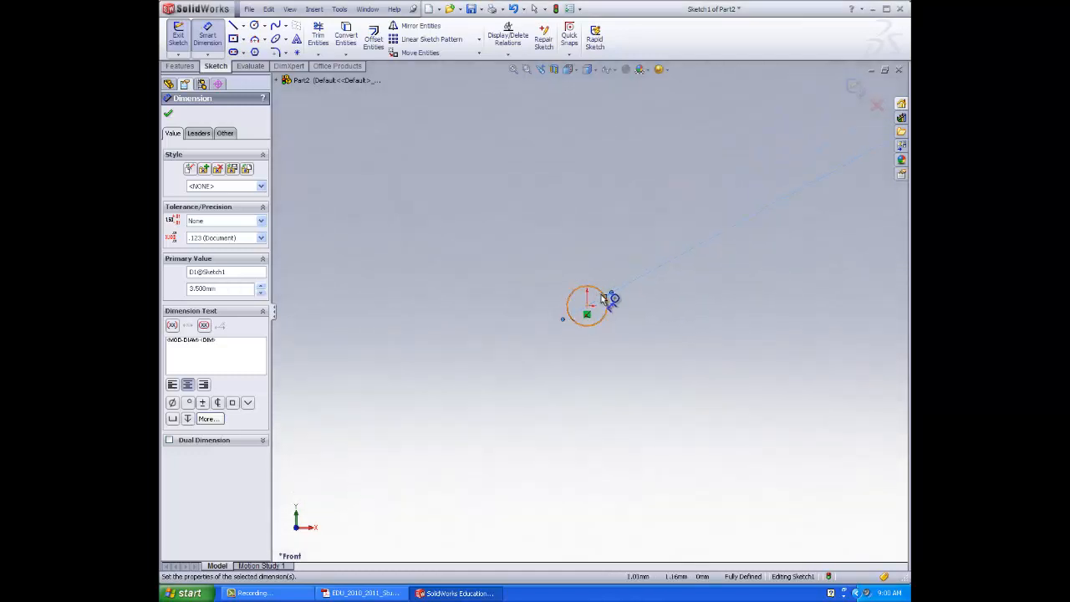
scroll(709, 304, up, 6)
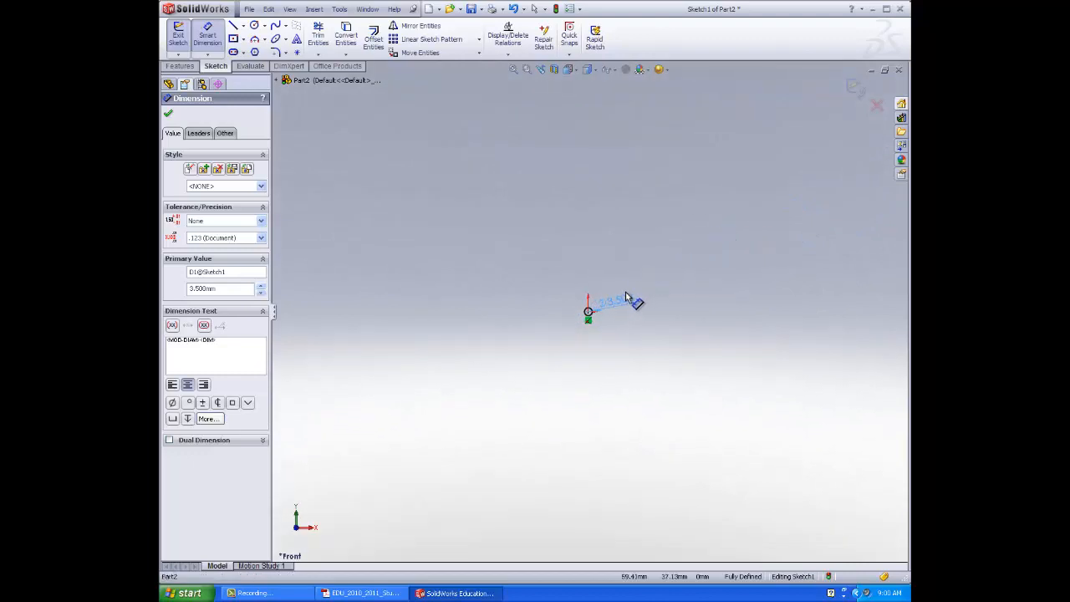
scroll(623, 315, down, 3)
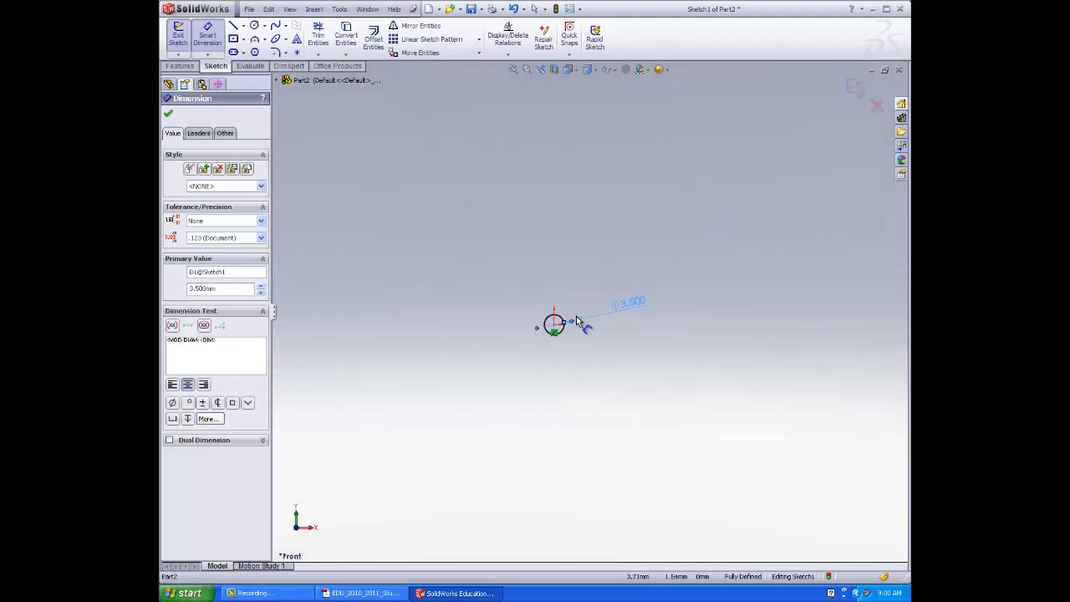
scroll(544, 328, down, 5)
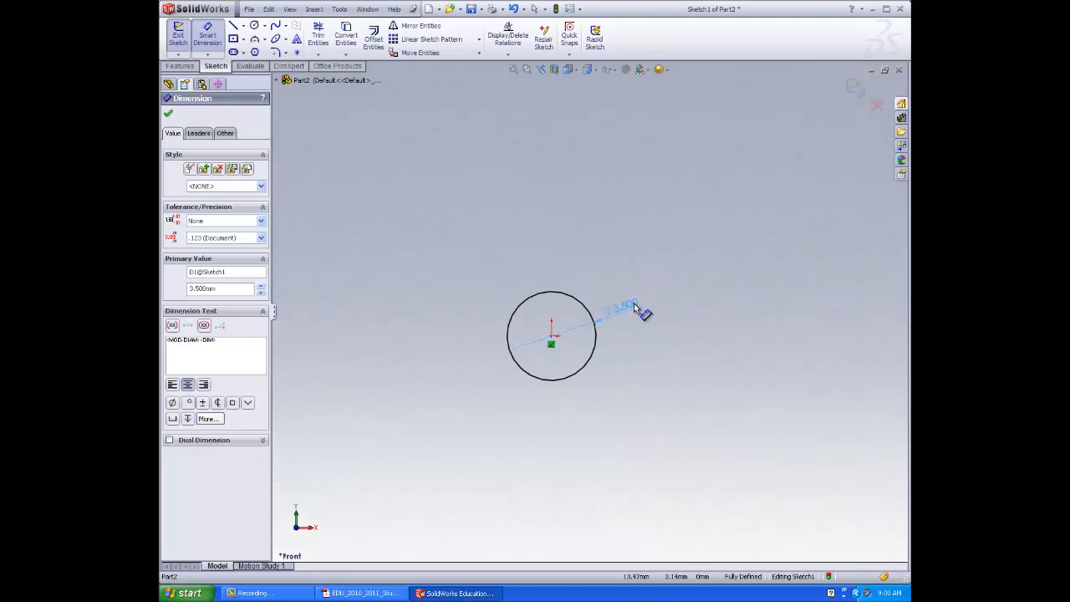
scroll(586, 330, down, 6)
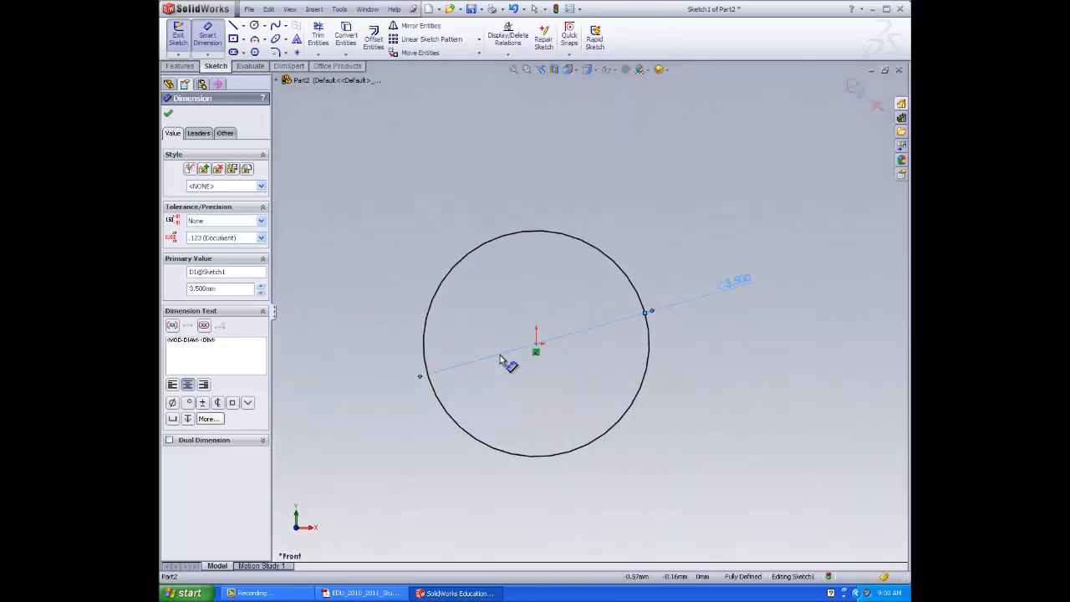
scroll(506, 361, down, 2)
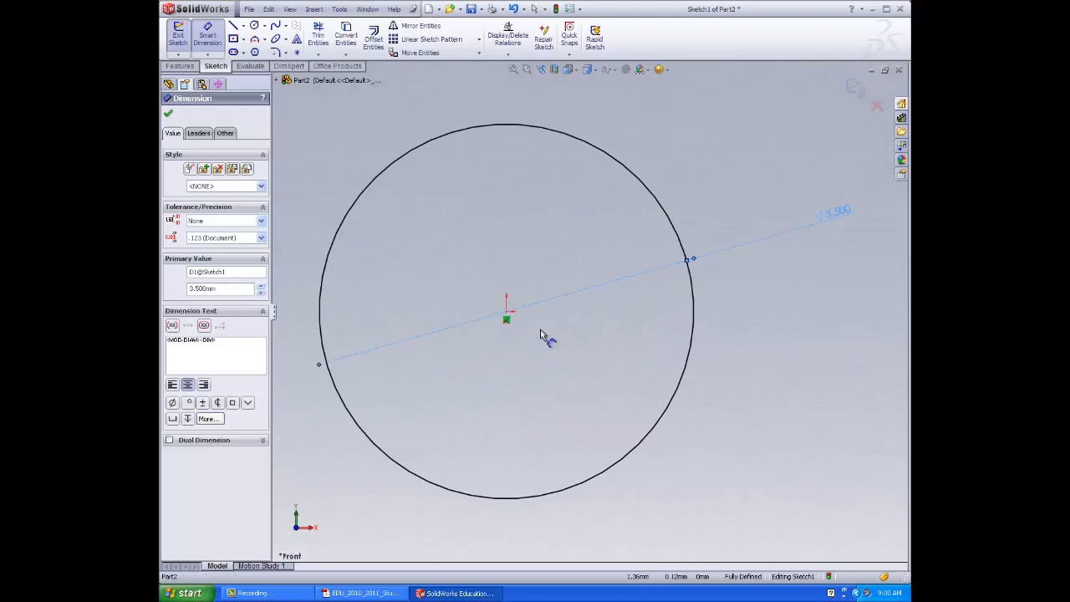
click(169, 116)
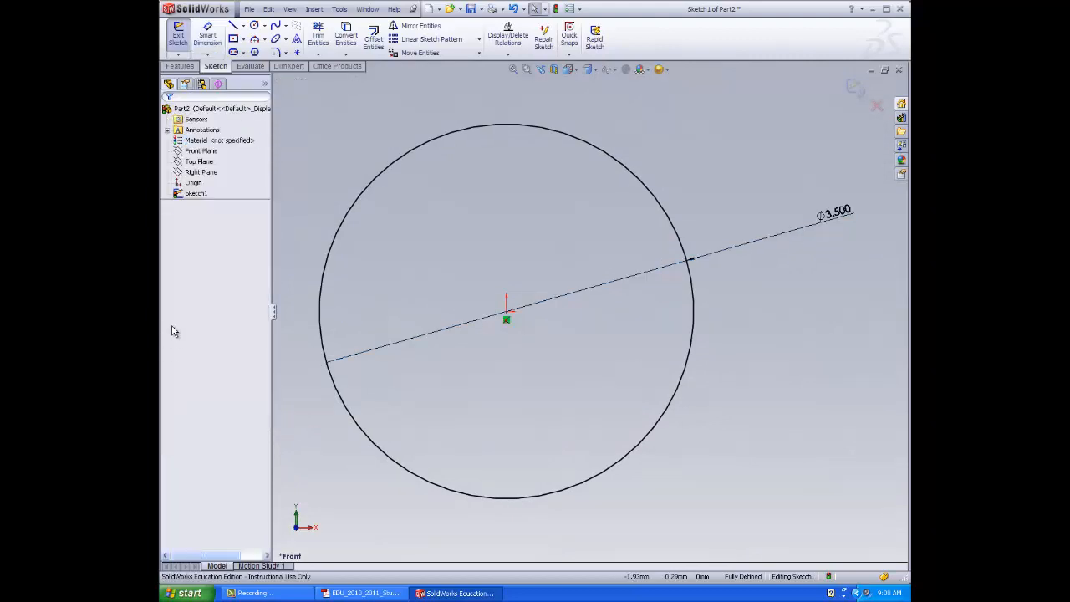
Extrude the circle as a blind boss 3 mm deep without draft
click(179, 66)
click(178, 38)
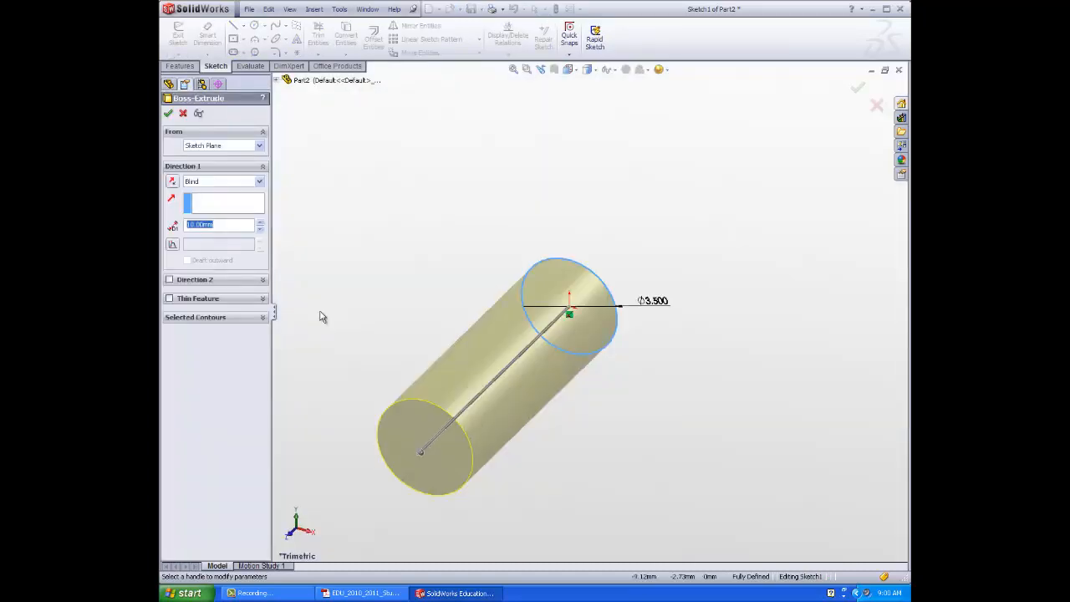
drag(412, 459, 500, 399)
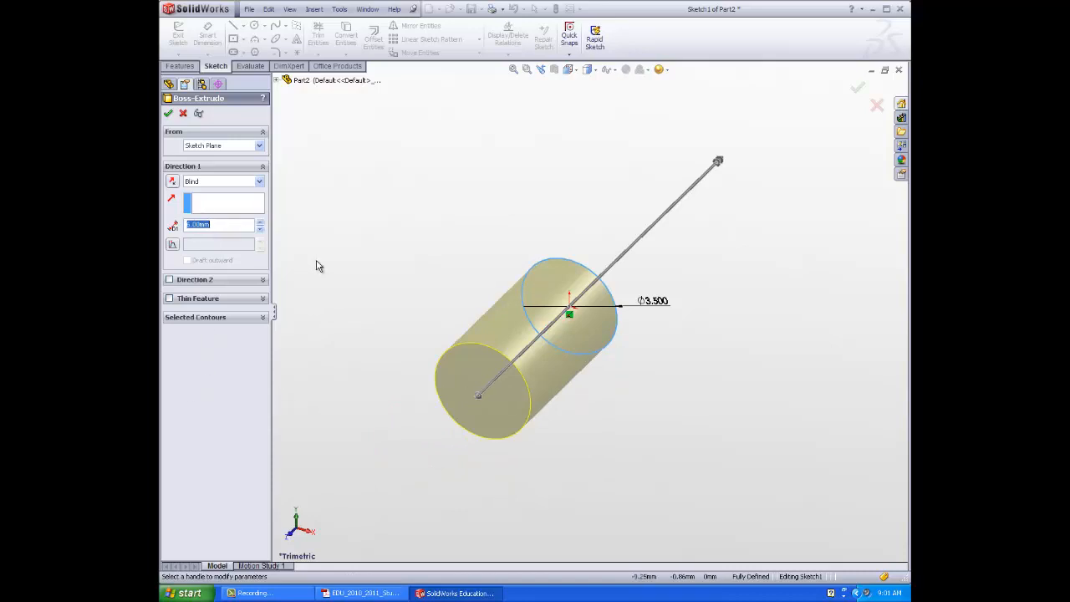
text(3)
key(Return)
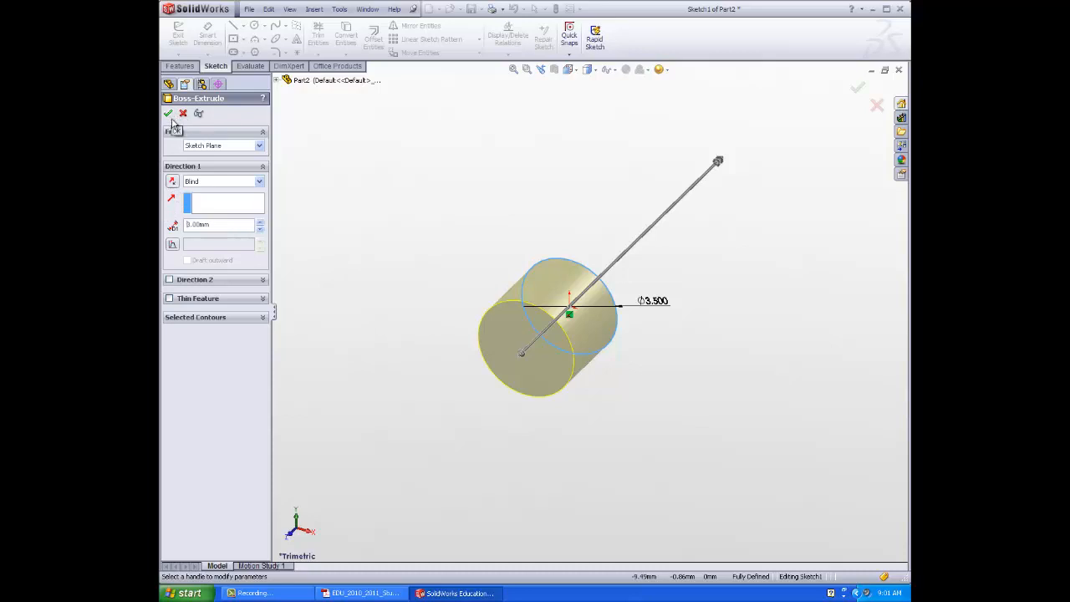
click(171, 245)
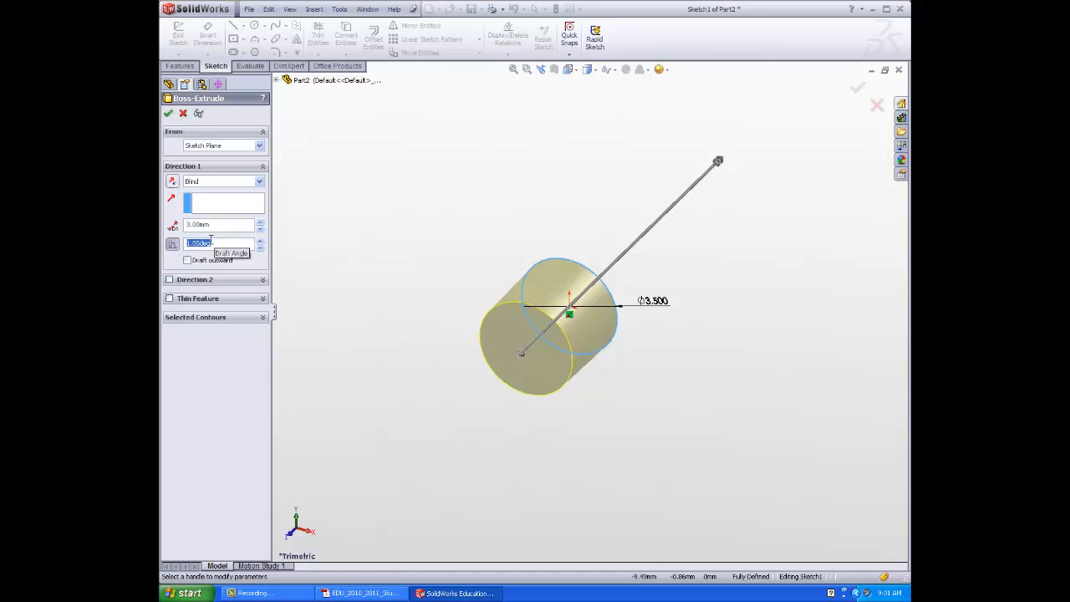
click(171, 243)
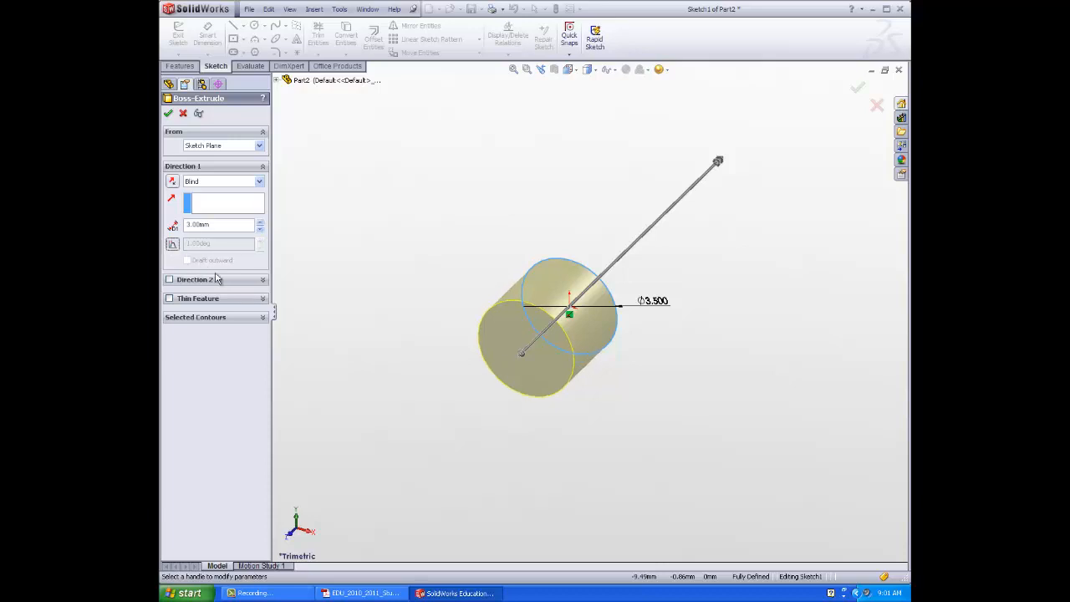
click(168, 113)
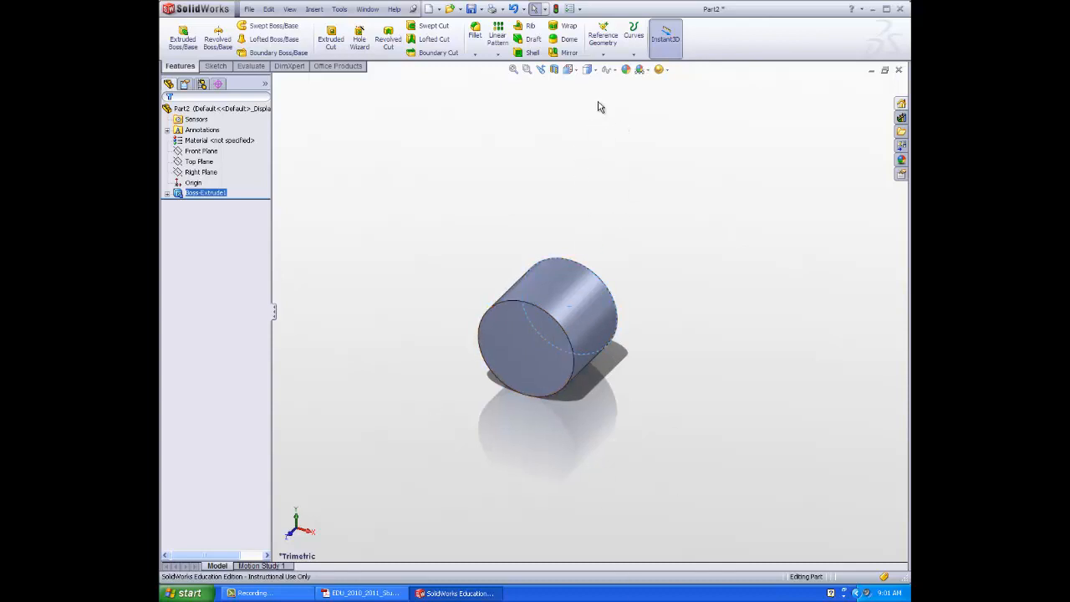
Start an extruded cut on the cylinder's front face and sketch an origin-centred rectangle about 0.58 mm wide and 3.45 mm high
click(575, 72)
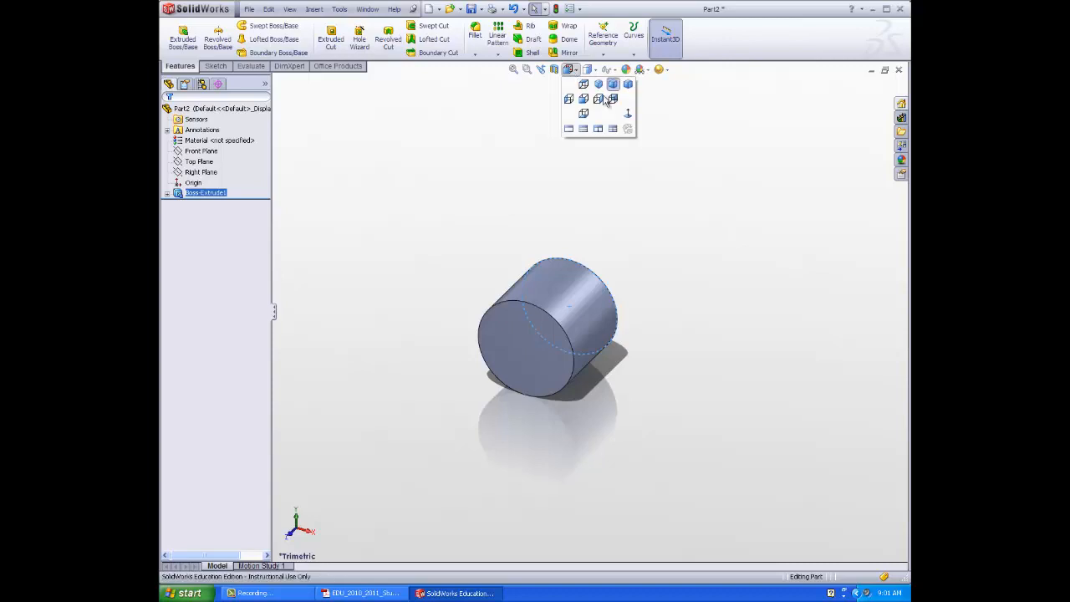
click(613, 71)
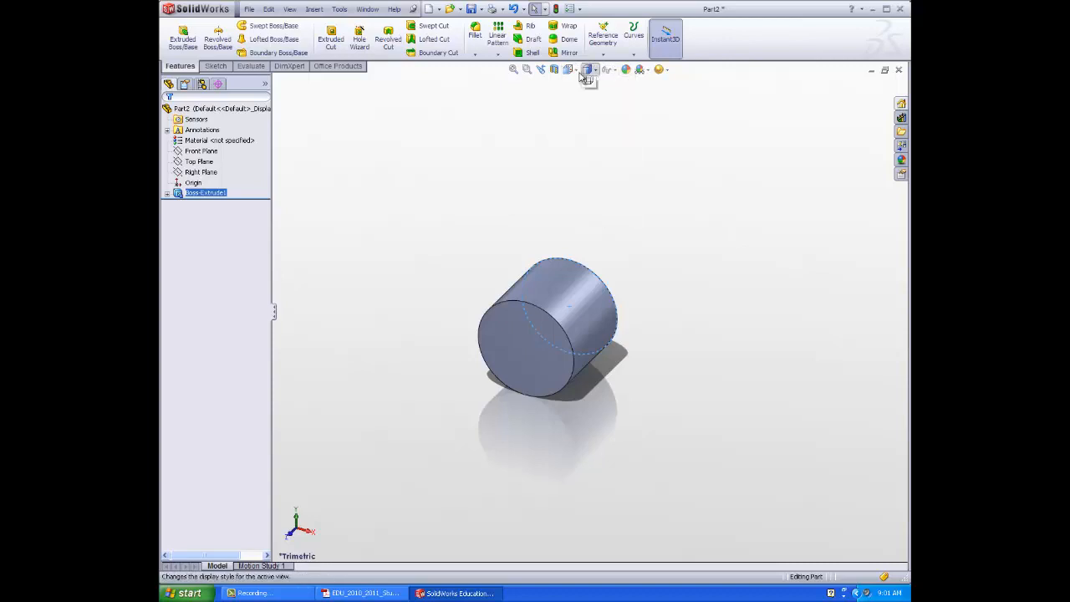
click(587, 70)
click(583, 108)
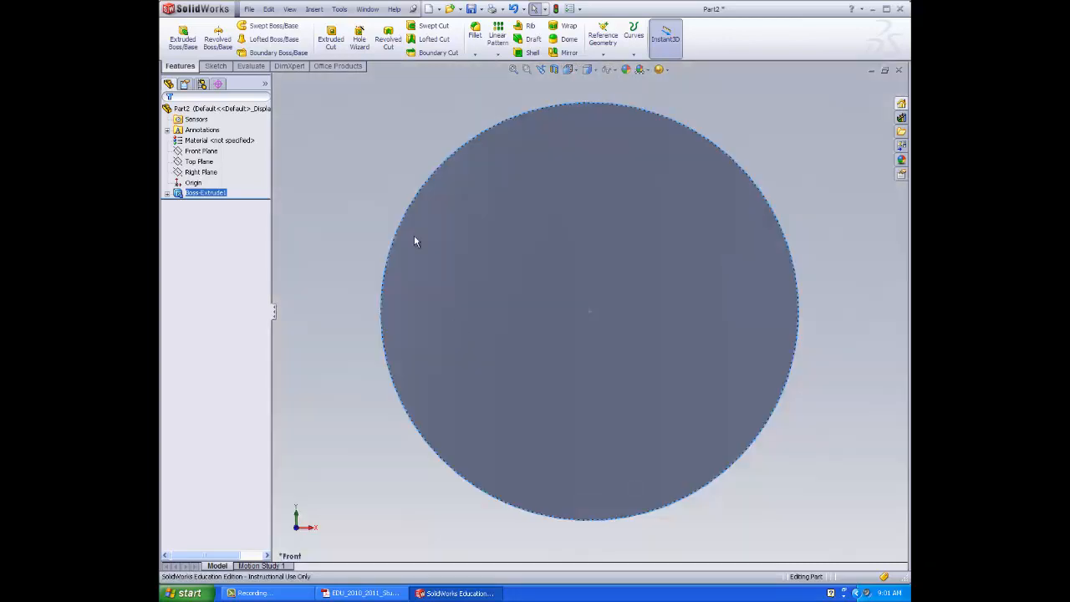
click(332, 39)
click(602, 303)
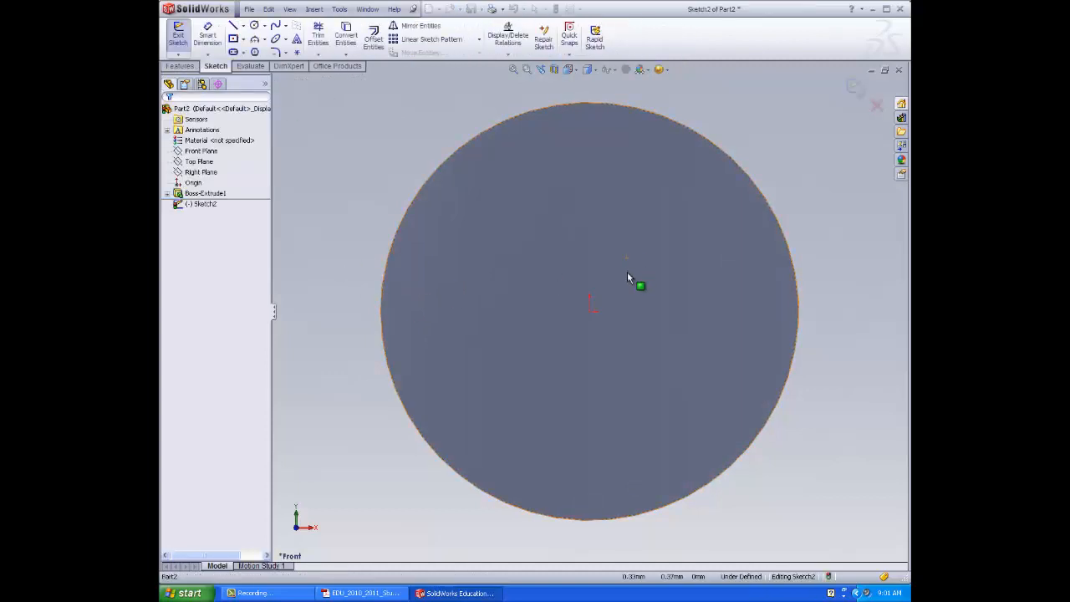
click(233, 39)
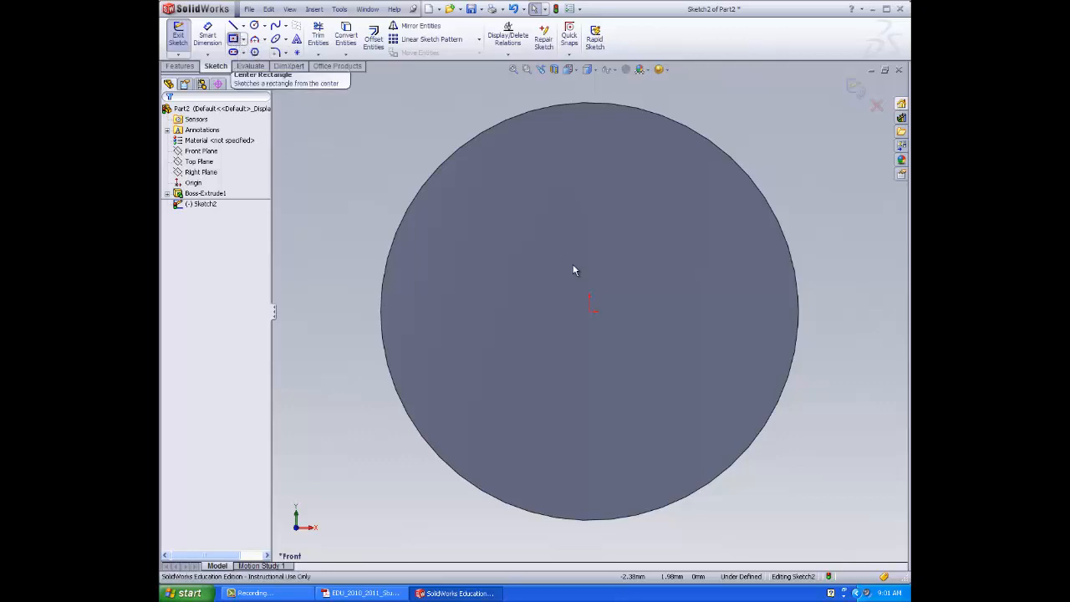
click(589, 310)
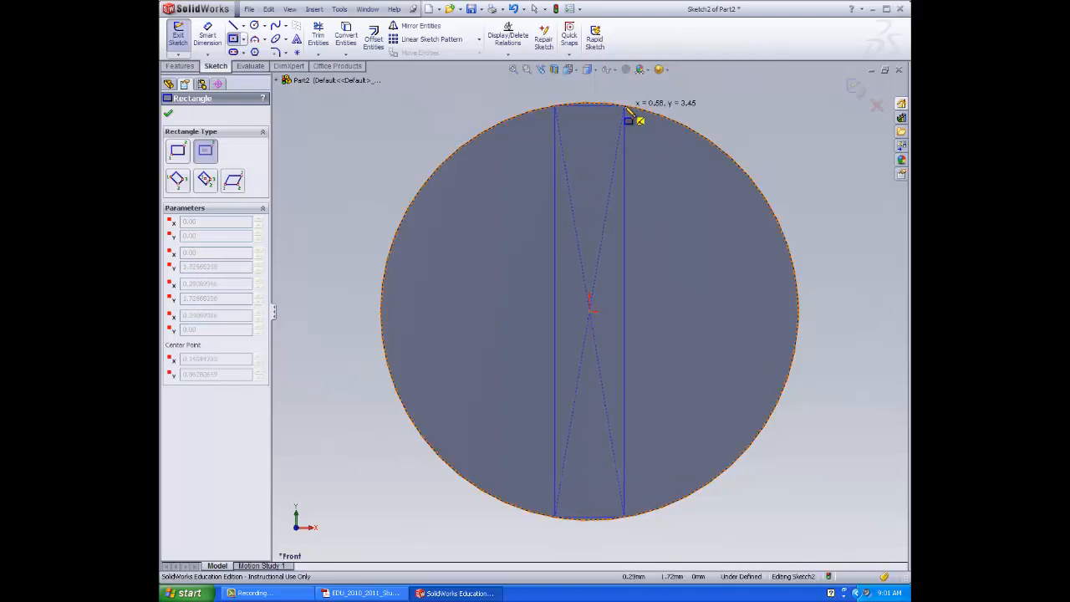
click(628, 110)
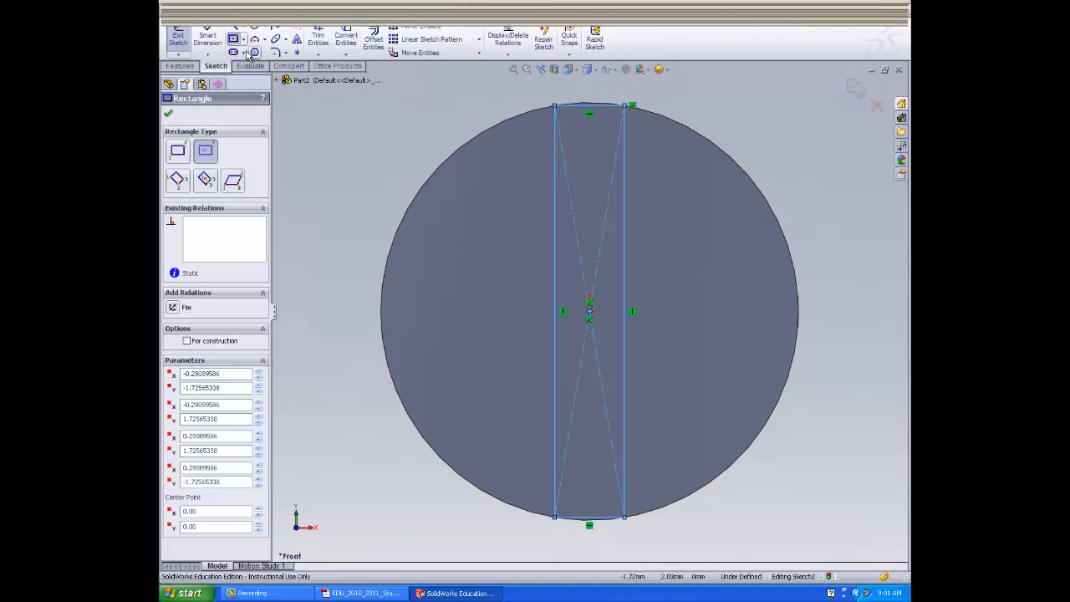
Dimension the slot rectangle's short side below the circle and set its width to 2 mm
click(207, 38)
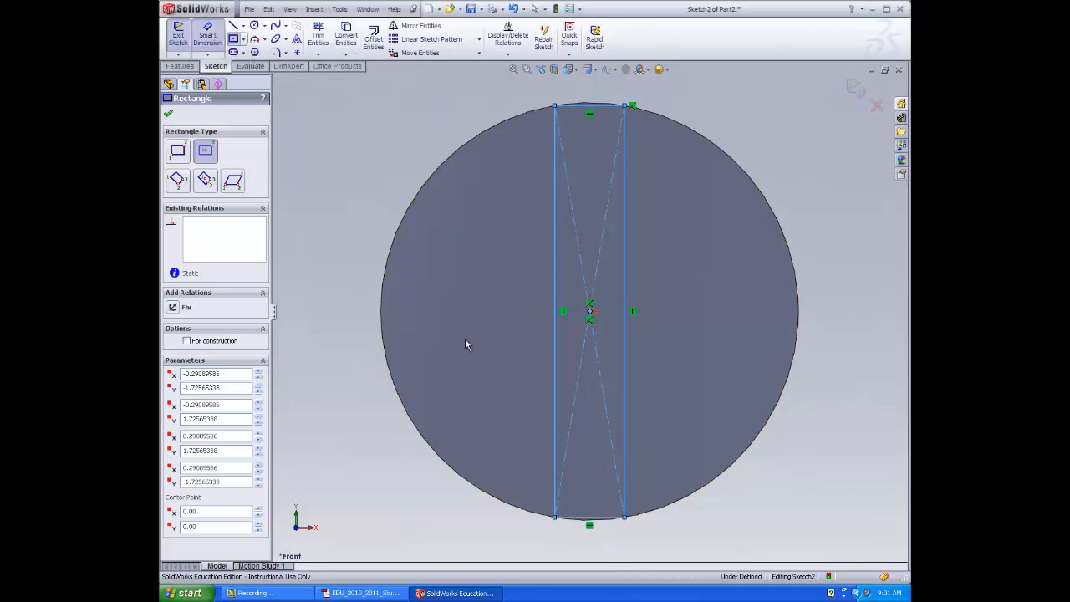
click(600, 519)
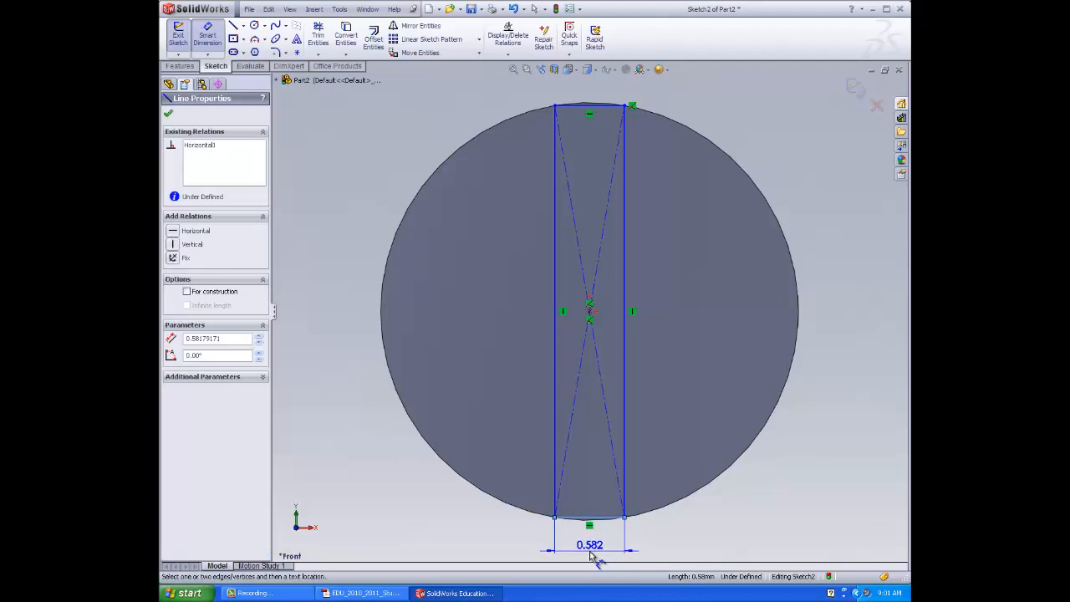
click(590, 556)
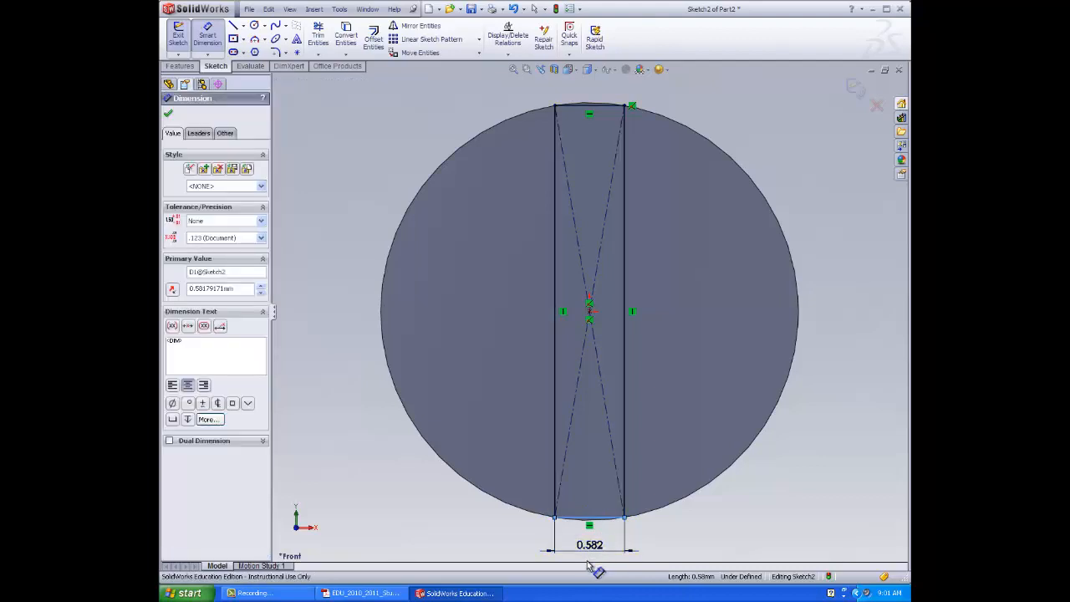
text(2)
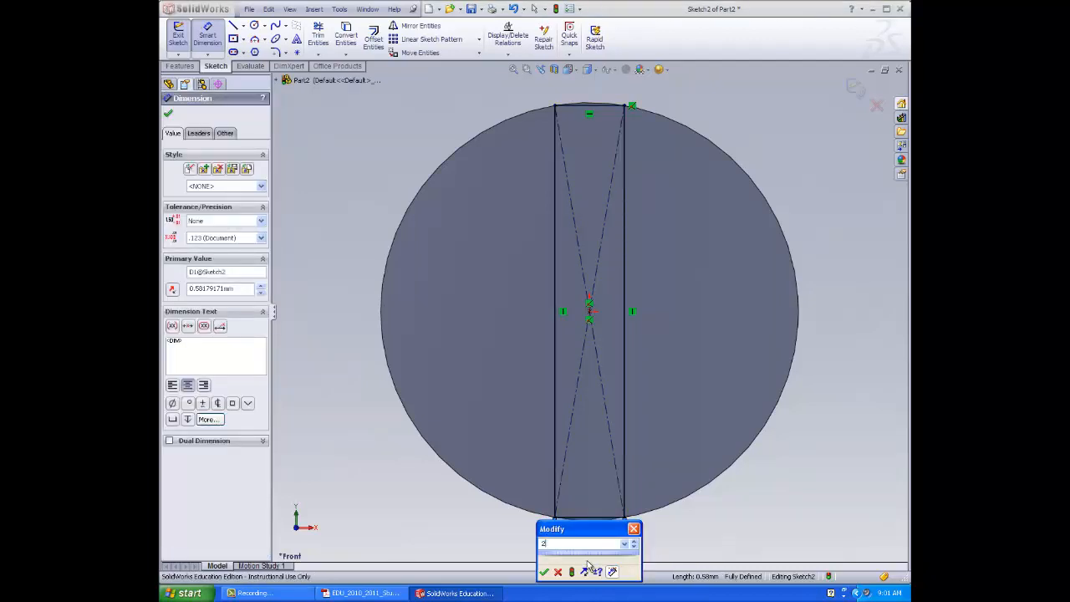
key(Return)
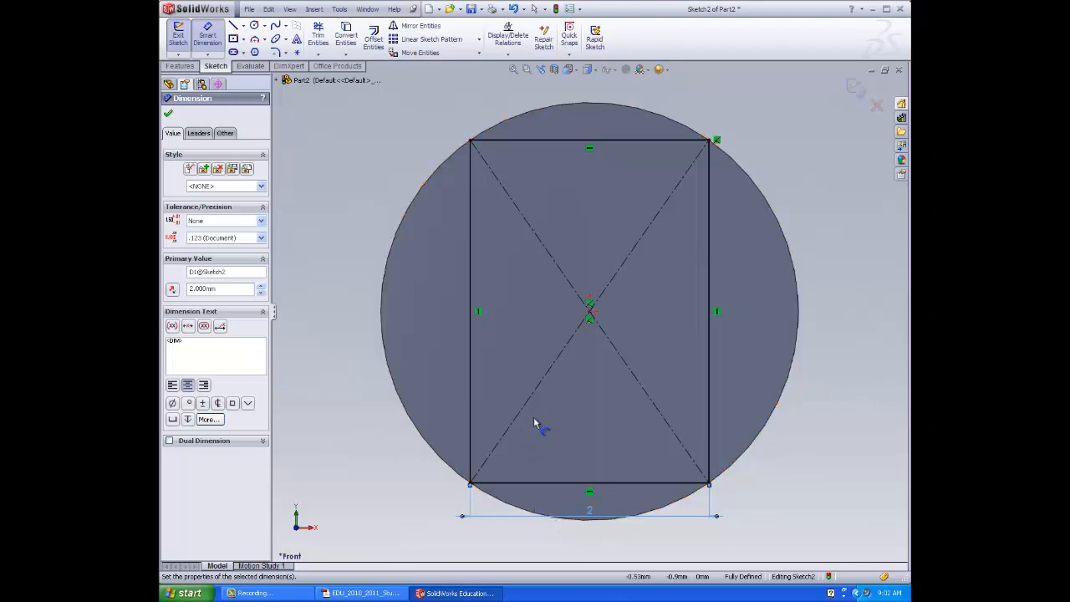
click(170, 117)
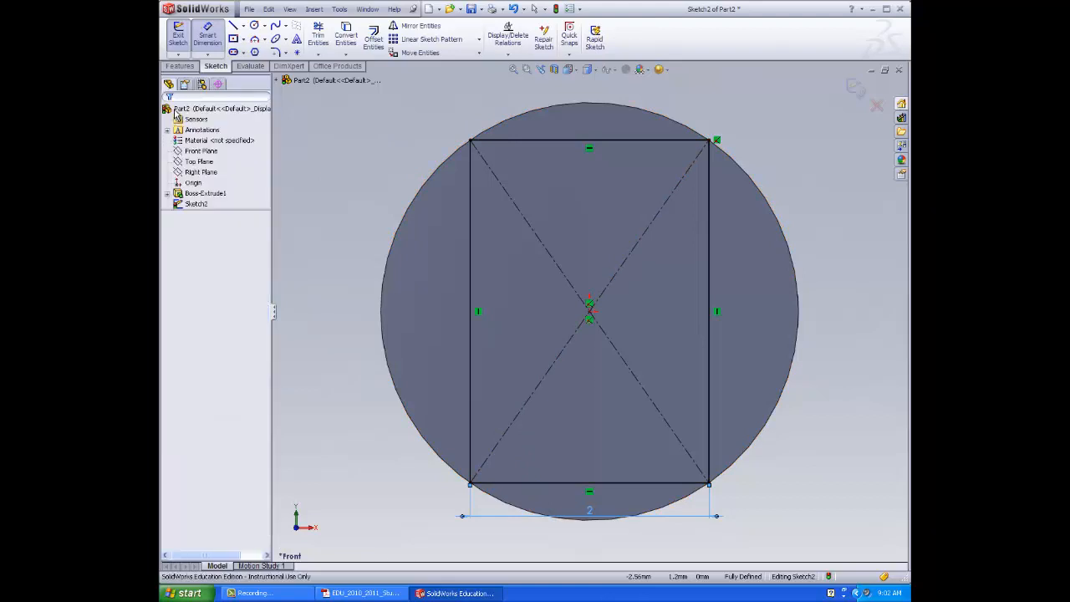
click(174, 43)
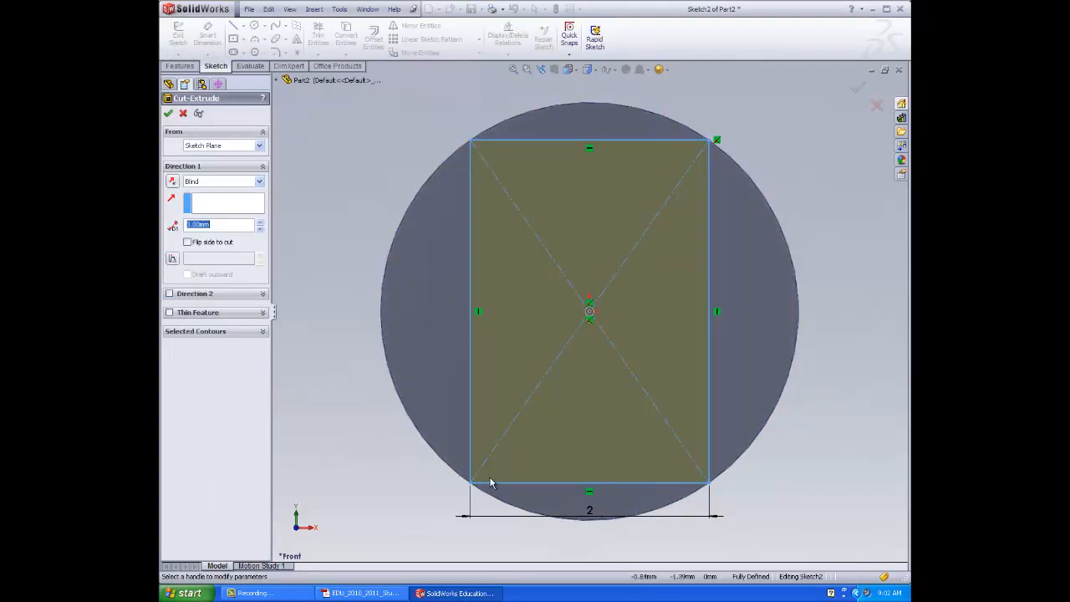
click(187, 115)
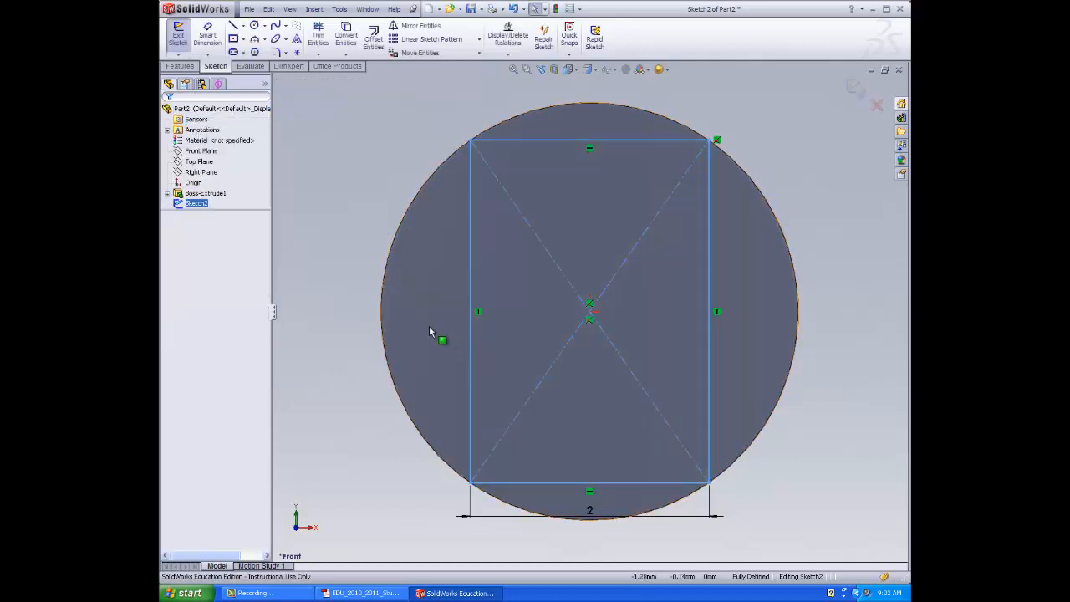
click(620, 500)
drag(617, 544, 610, 530)
click(388, 412)
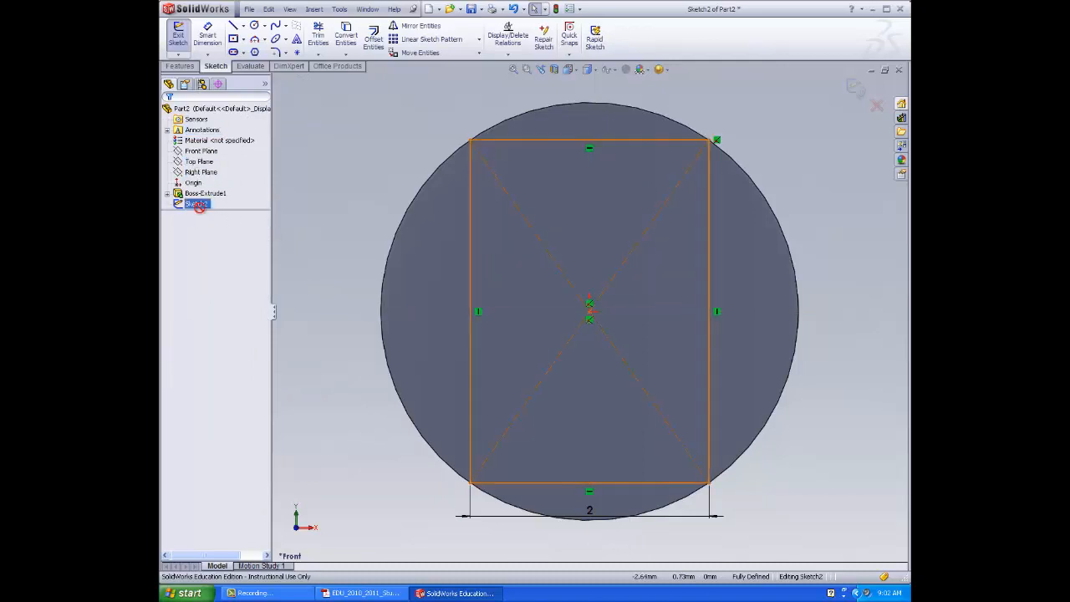
Leave the slot sketch and edit the cylinder's base sketch, setting the circle's diameter to 8 mm
click(174, 42)
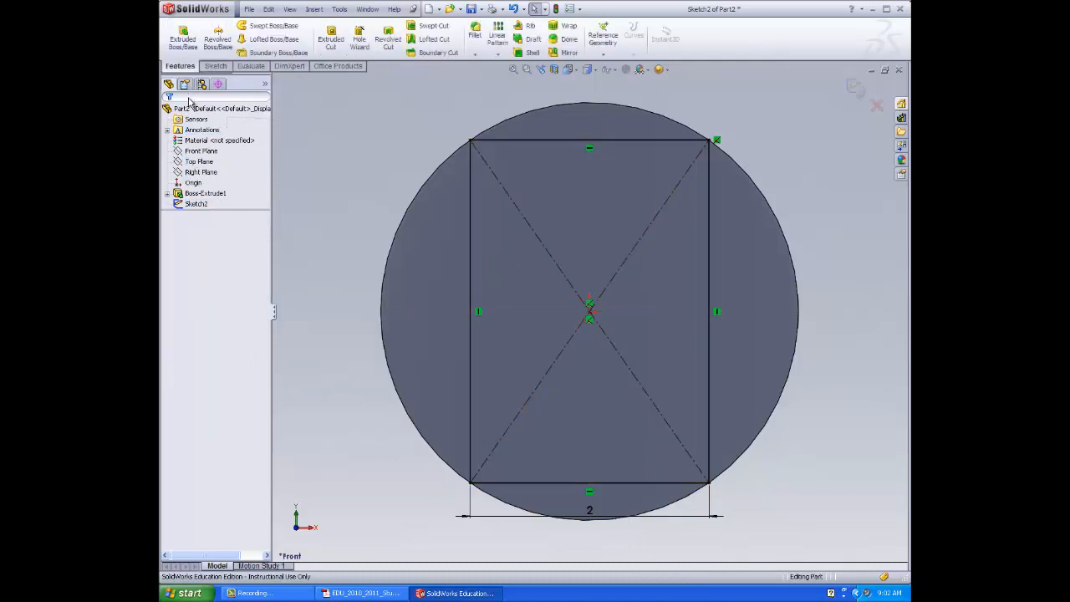
click(204, 193)
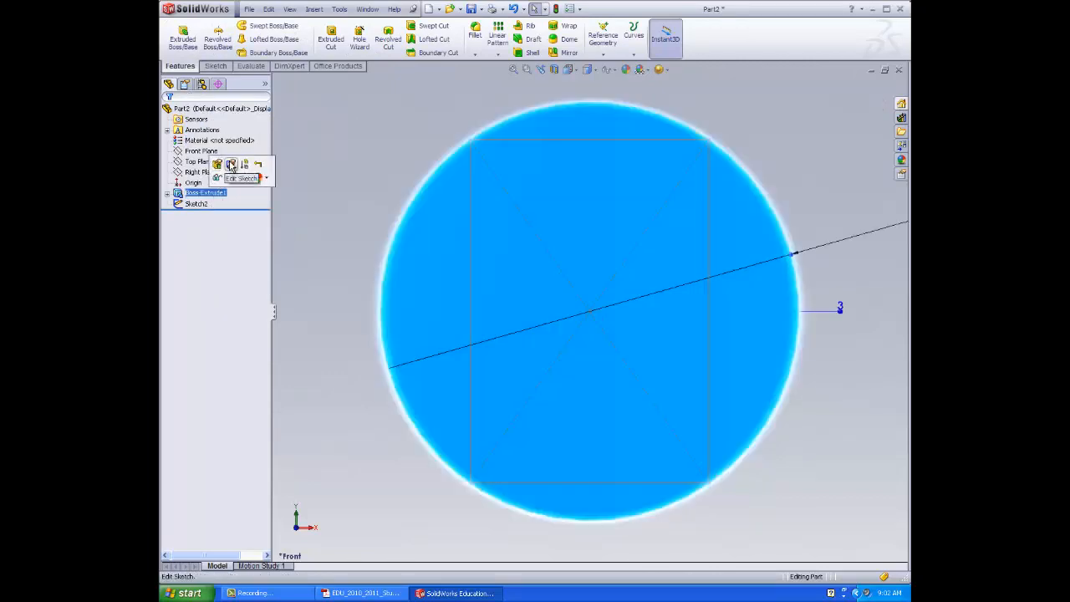
click(230, 164)
key(z)
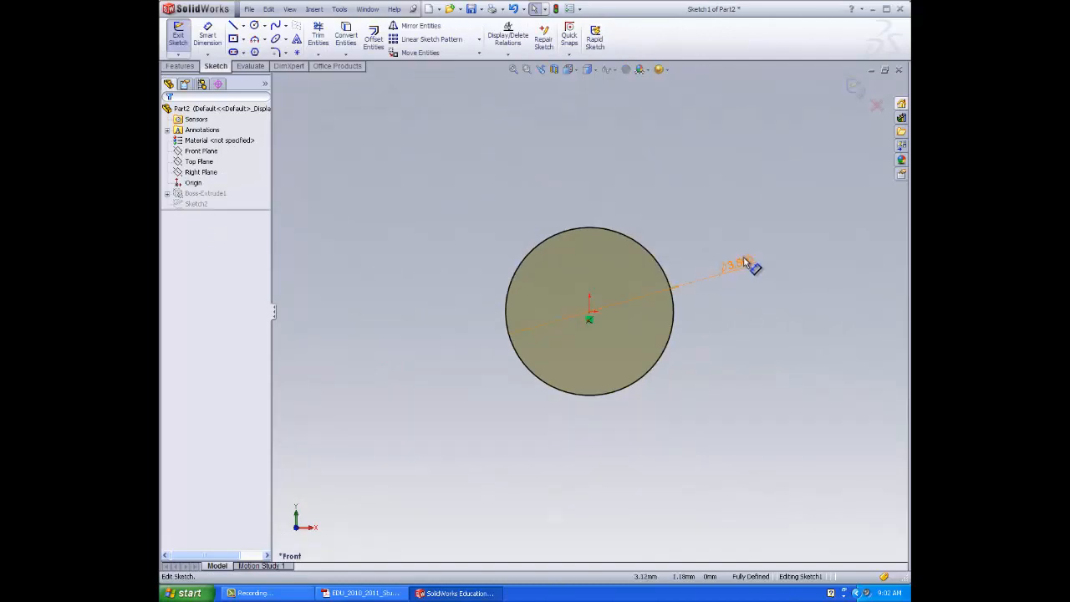
click(746, 265)
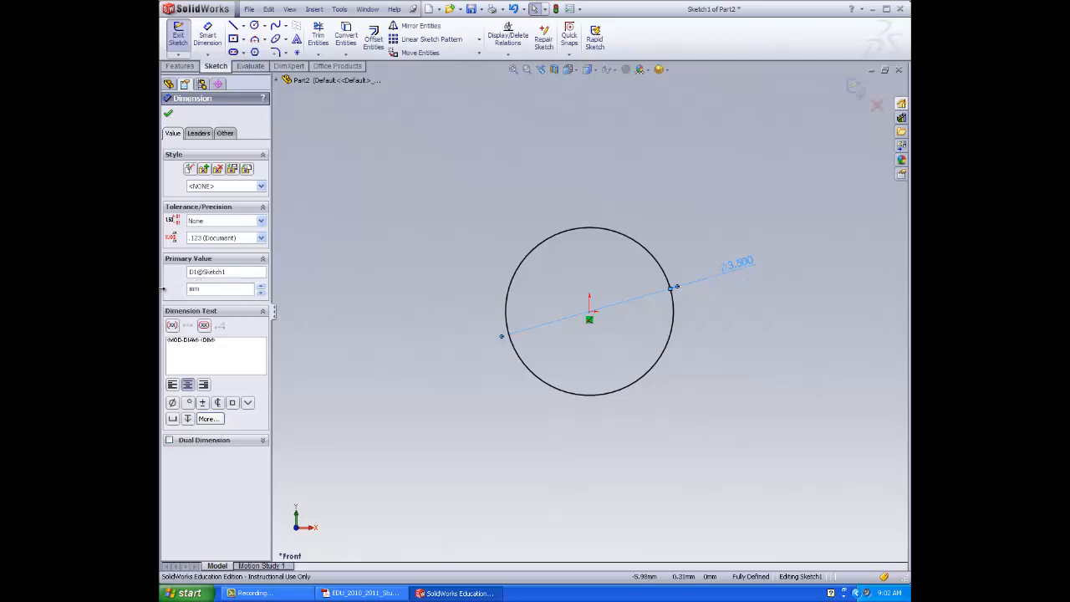
key(Return)
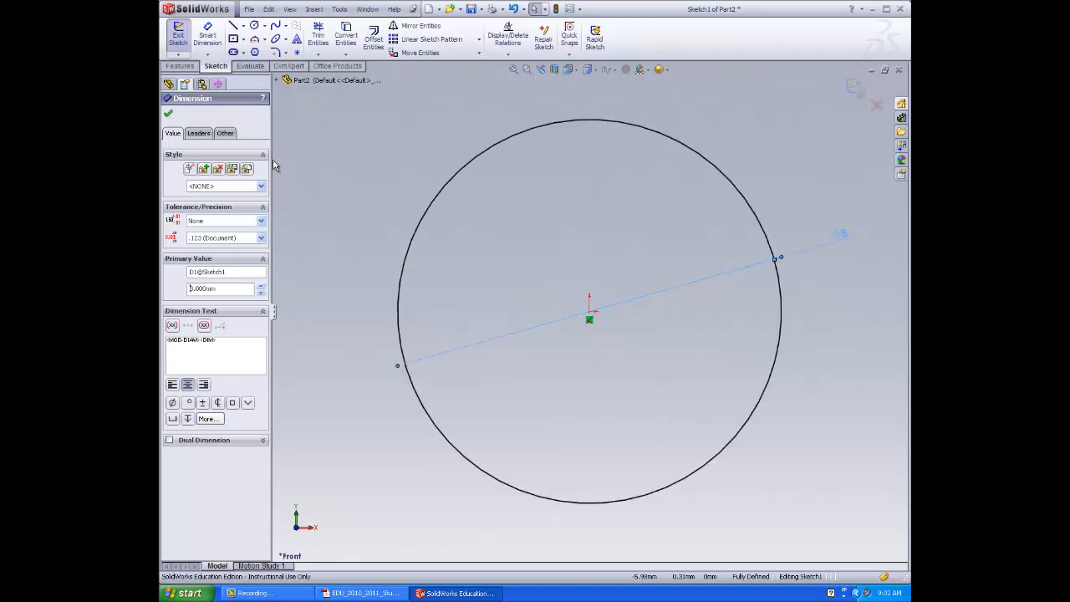
click(166, 113)
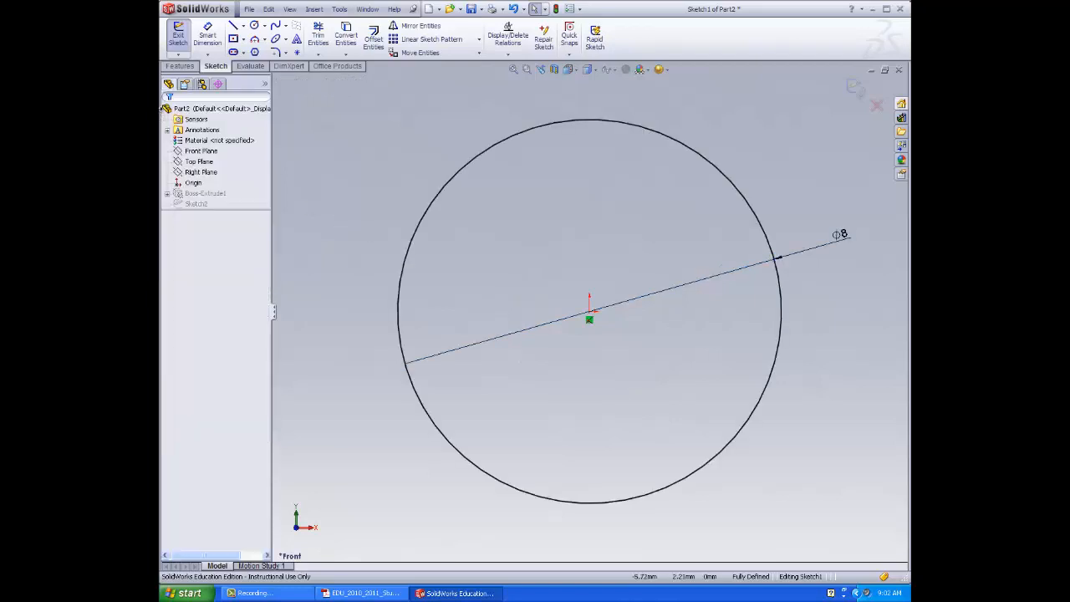
click(179, 31)
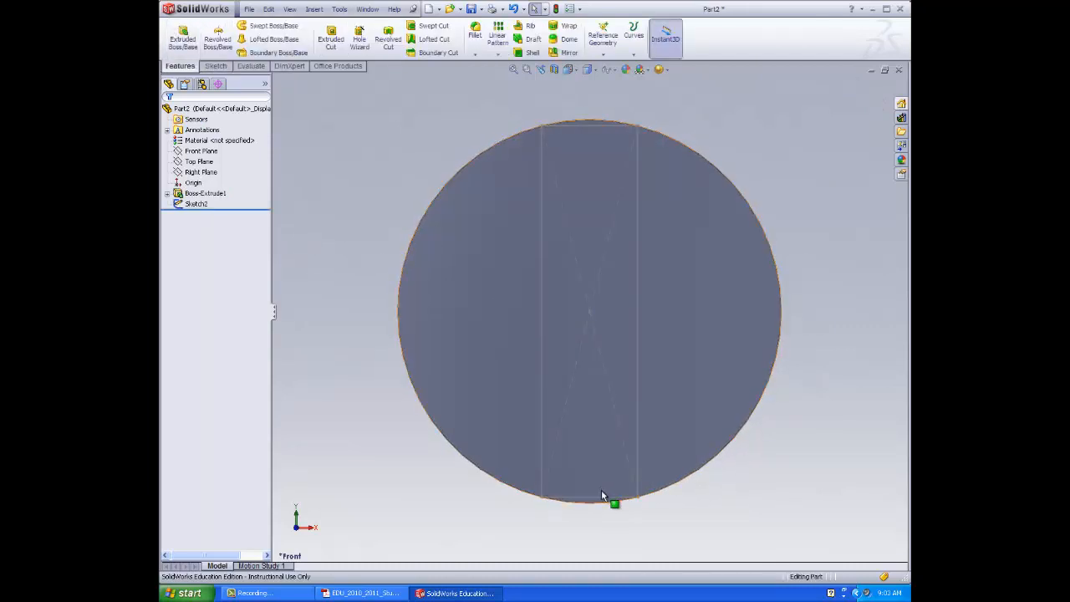
click(197, 203)
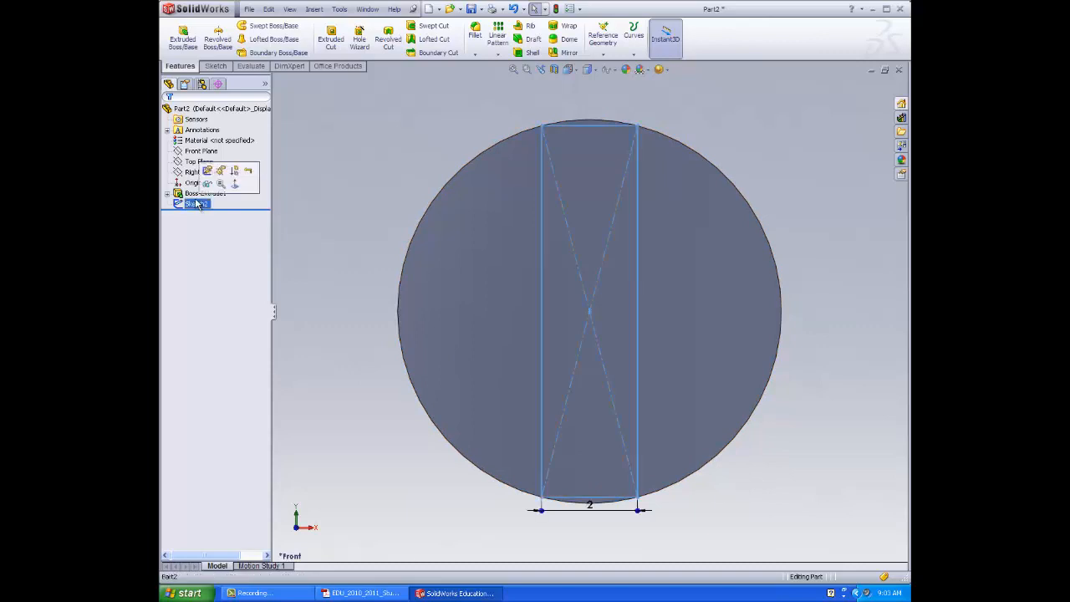
click(208, 171)
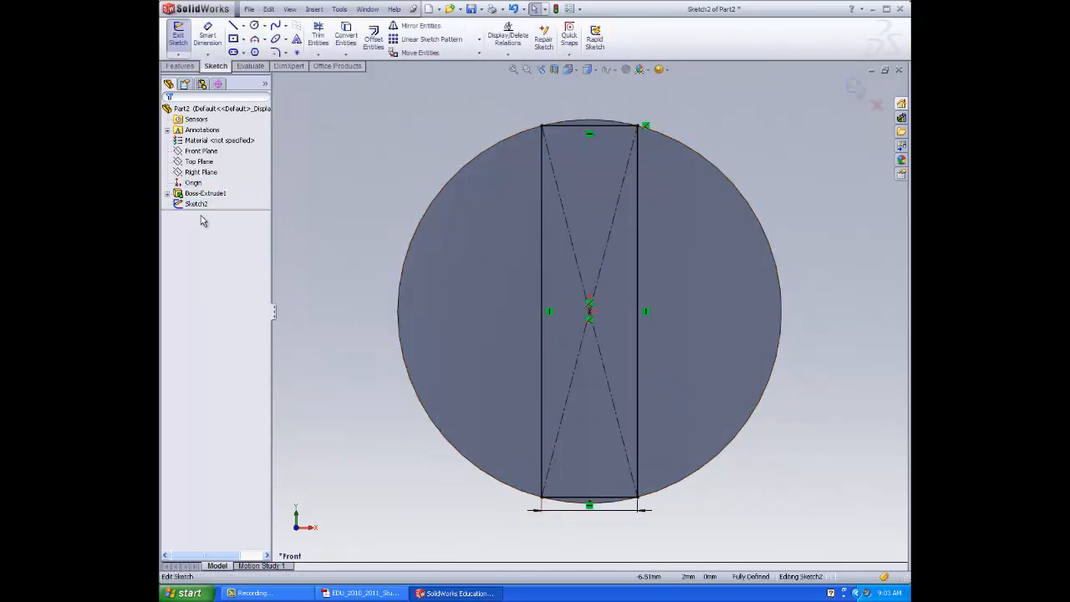
click(188, 40)
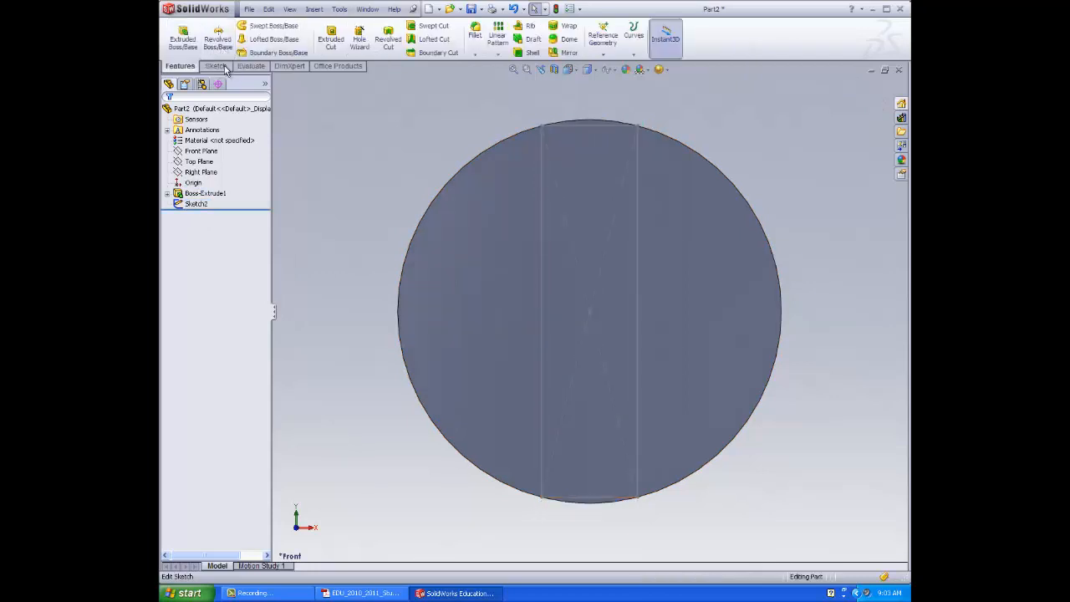
Try to cut the slot rectangle into the cylinder as a blind extruded cut 1 mm deep
click(337, 48)
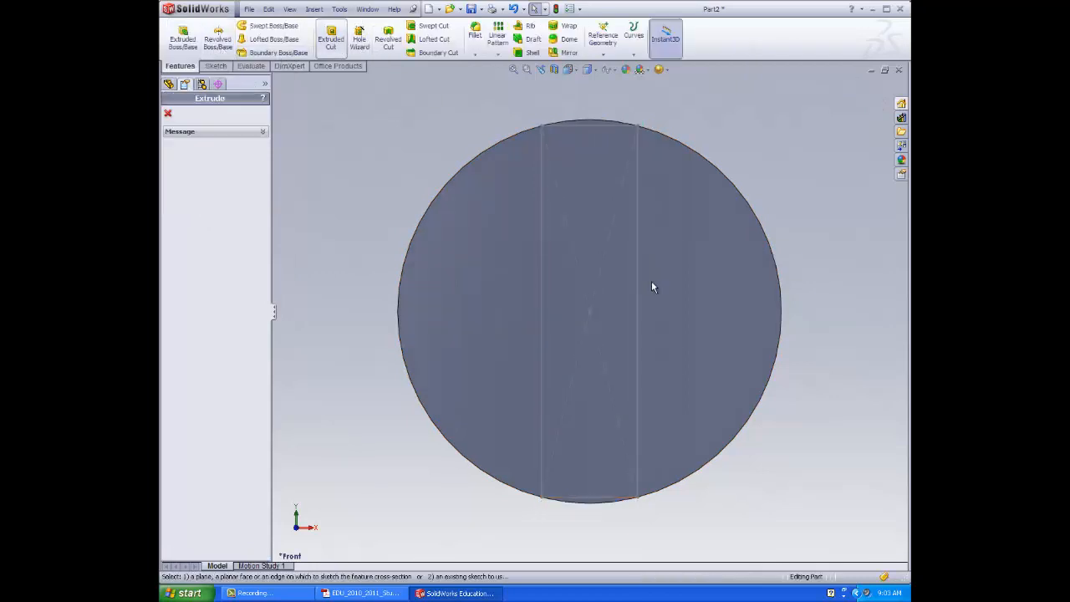
click(544, 309)
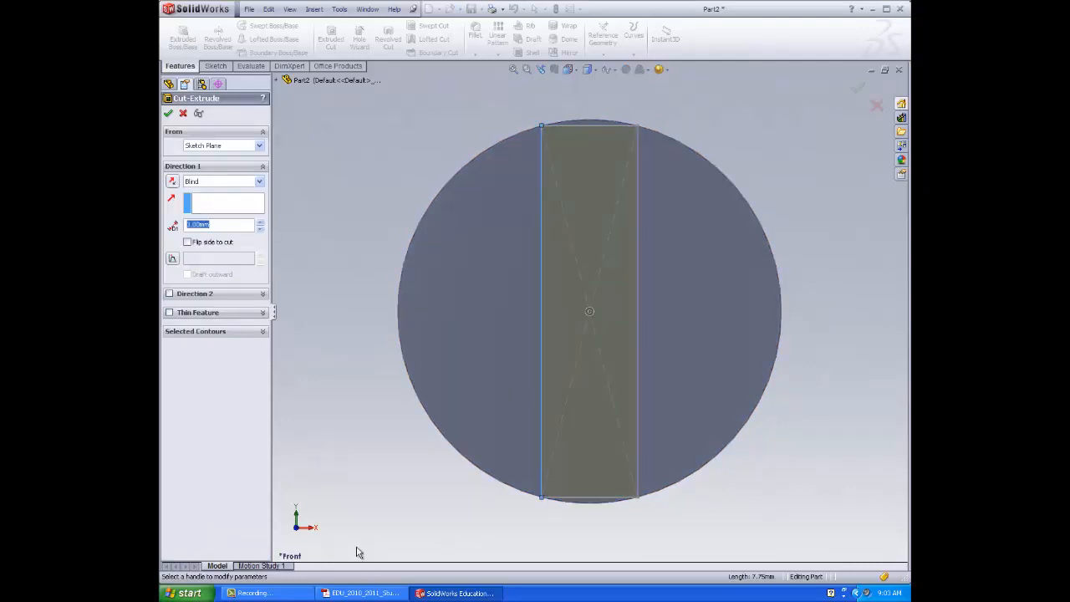
middle_drag(370, 500, 351, 373)
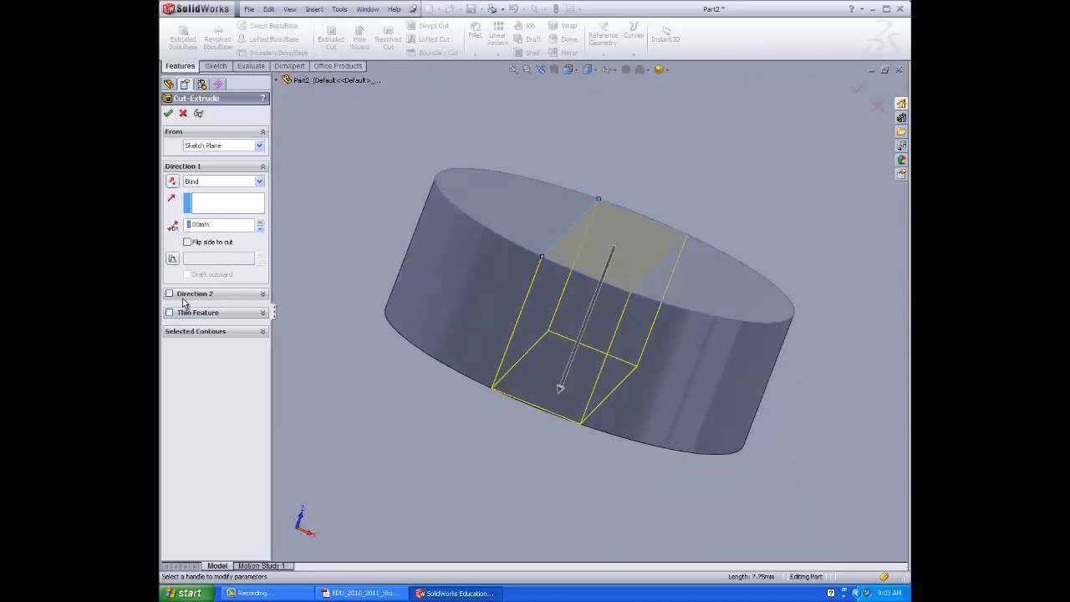
key(Return)
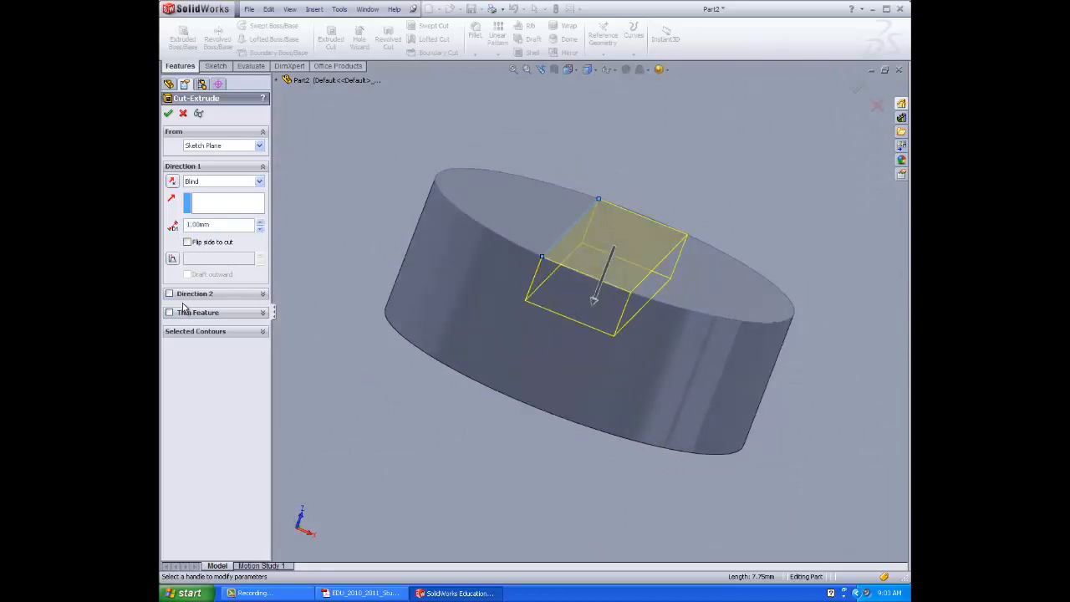
click(169, 114)
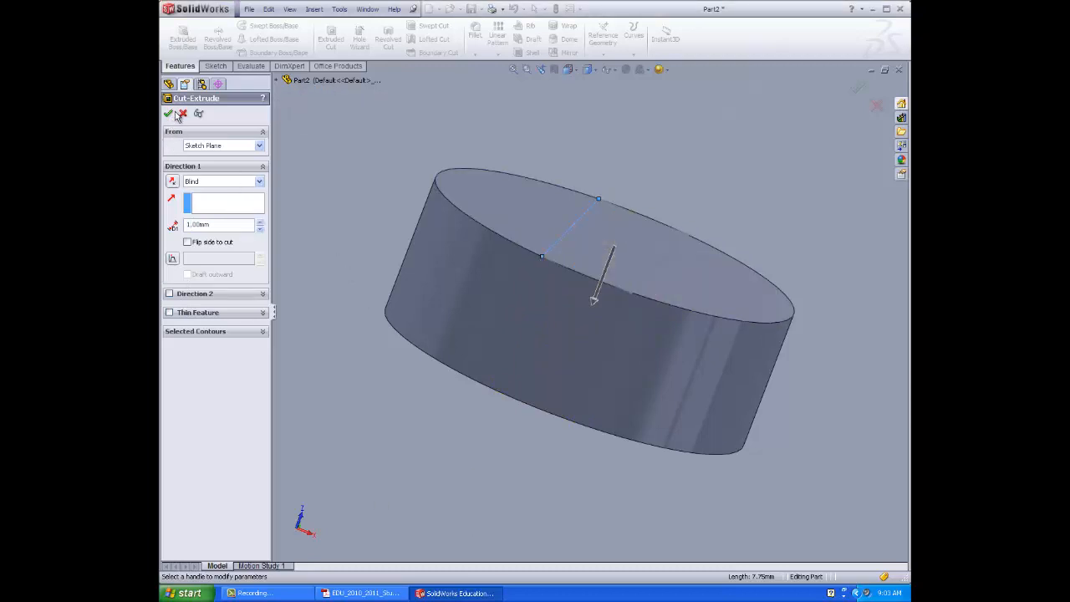
click(170, 114)
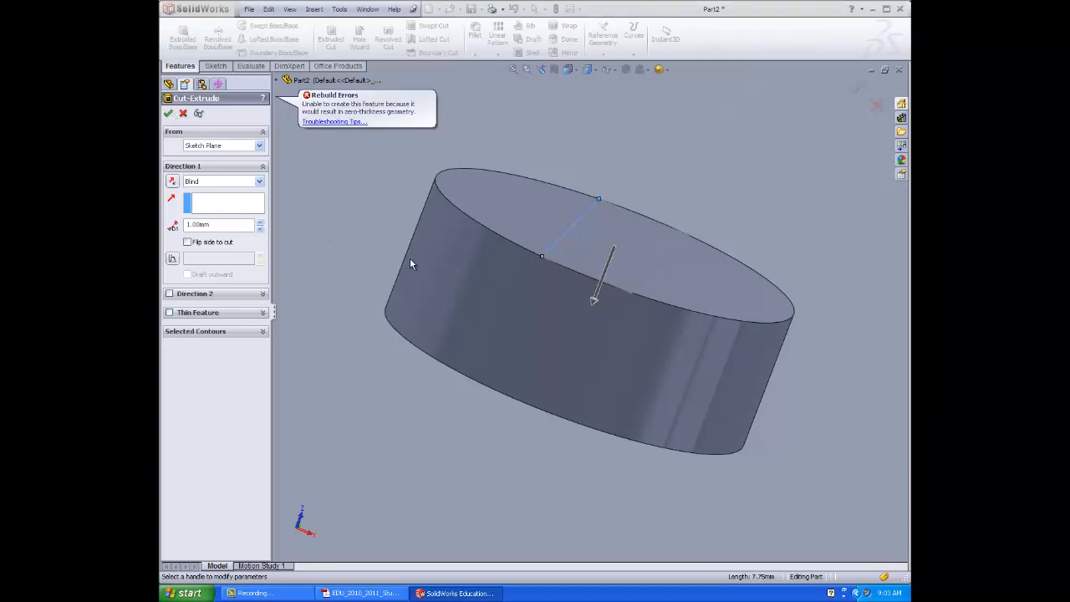
Retry the 1 mm slot cut after testing the flipped side to cut, and abandon the feature
middle_drag(375, 261, 304, 353)
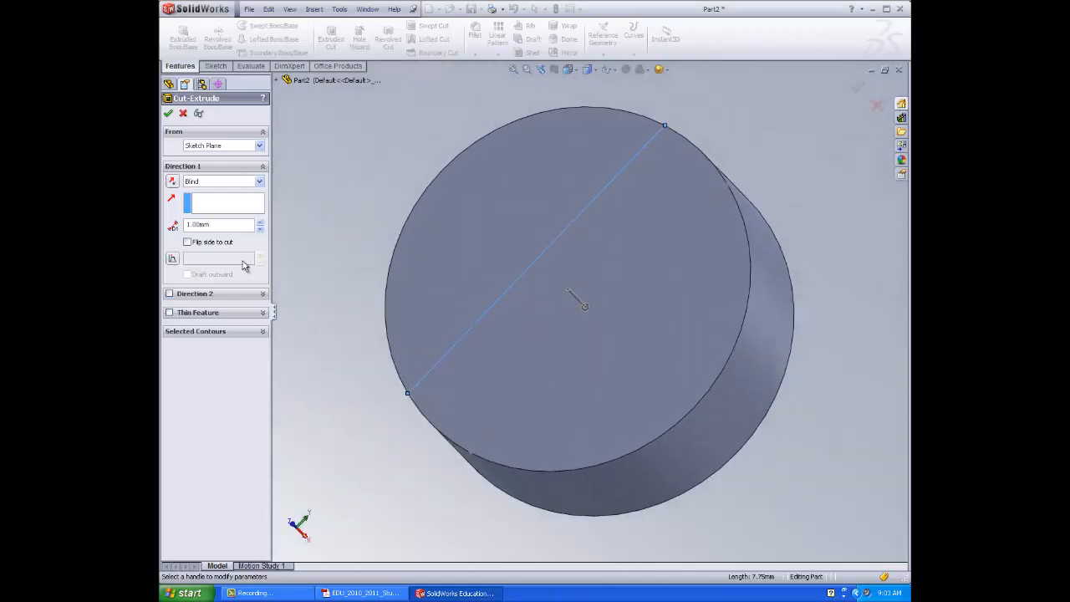
click(188, 242)
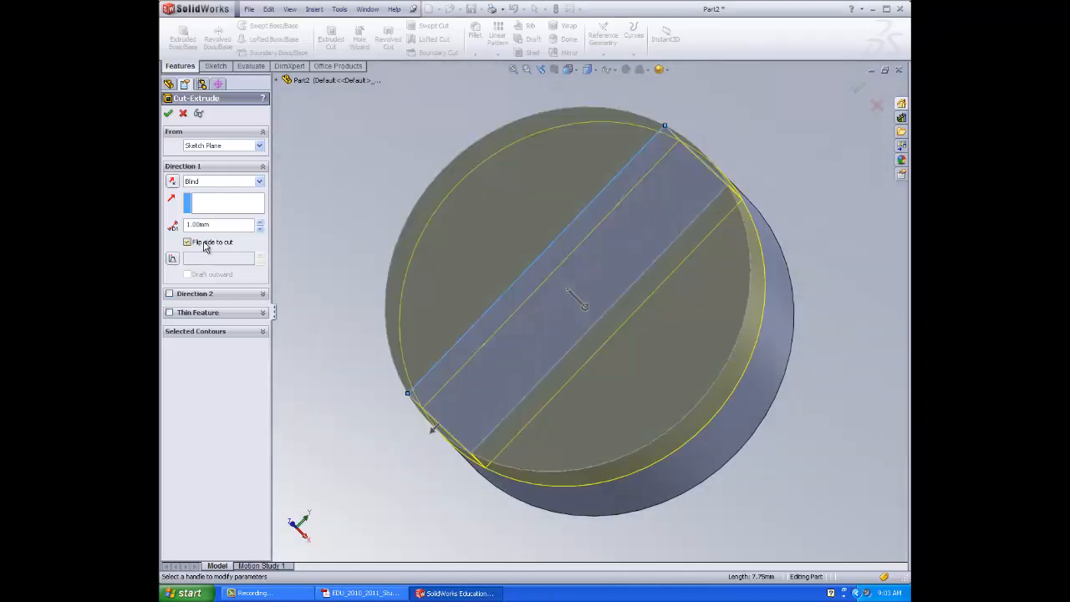
click(188, 243)
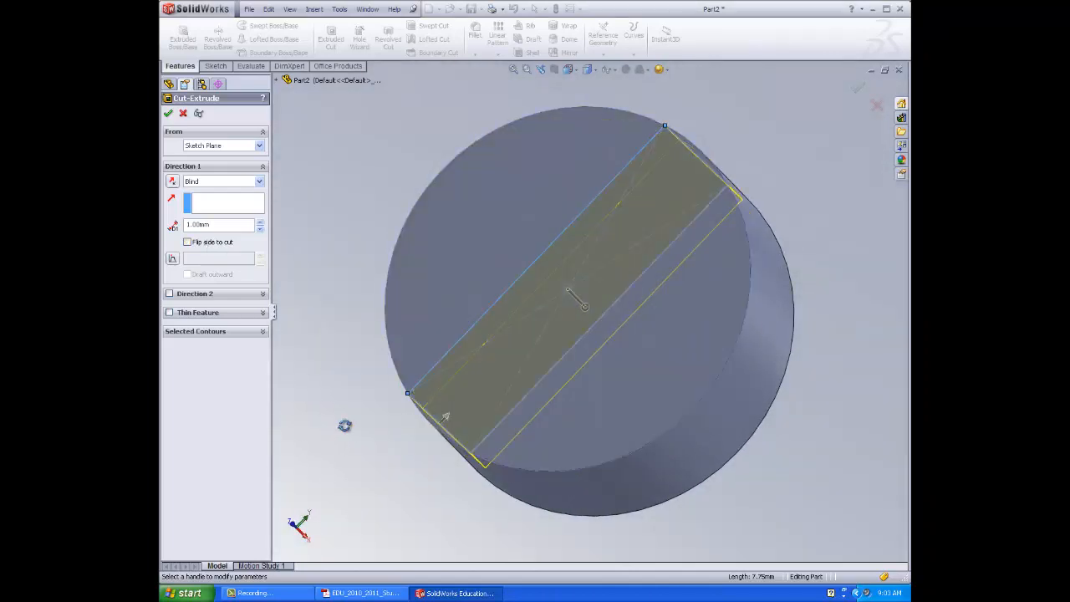
middle_drag(345, 426, 322, 389)
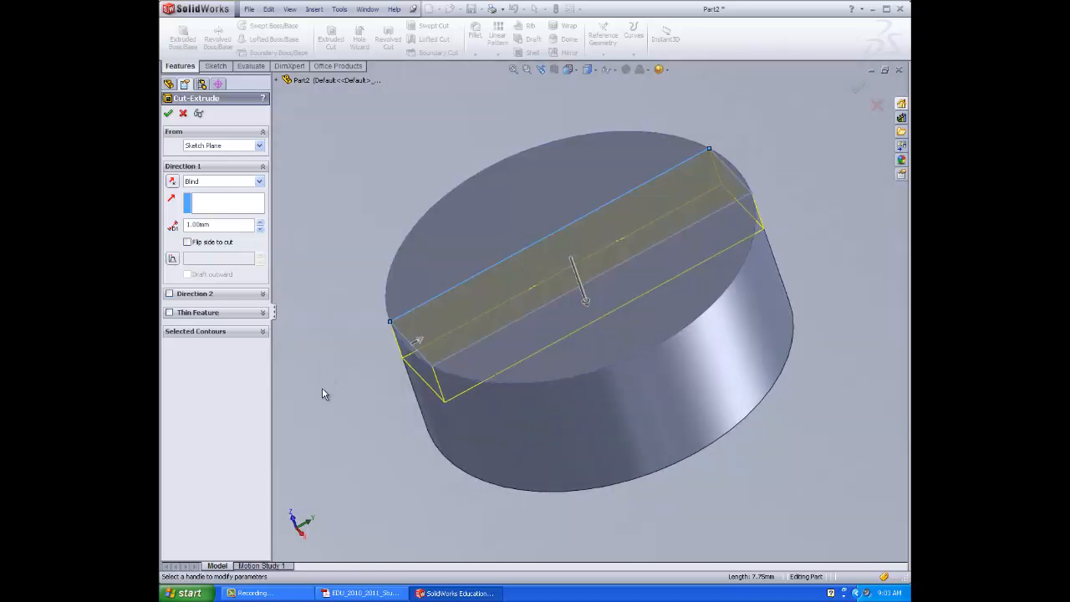
click(170, 114)
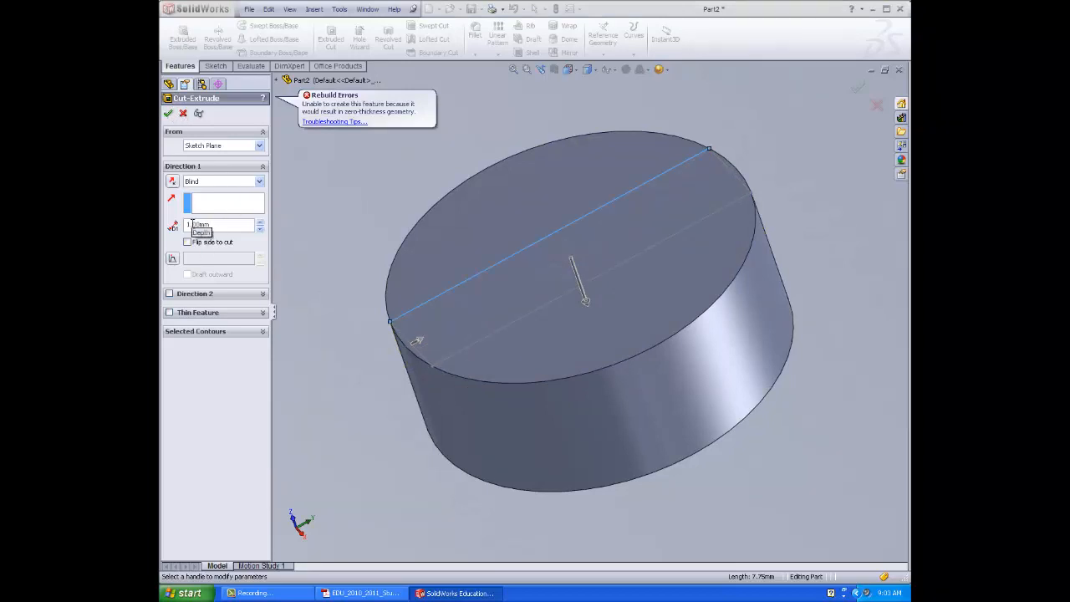
click(183, 113)
Reopen the slot sketch and delete the coincident relation tying the rectangle's corner to the cylinder's circular edge
click(201, 205)
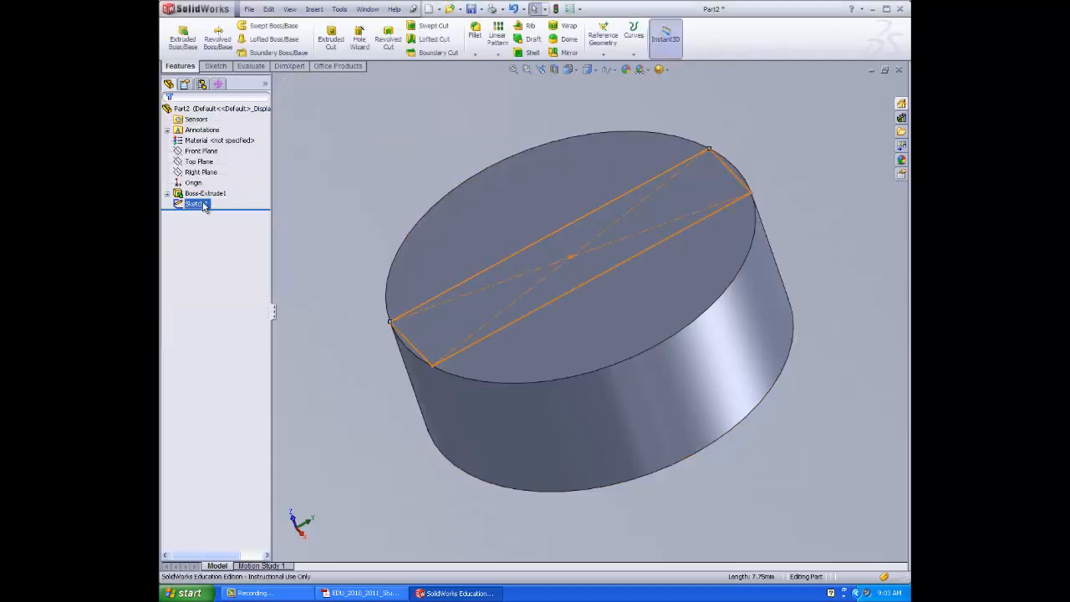
ctrl+click(193, 182)
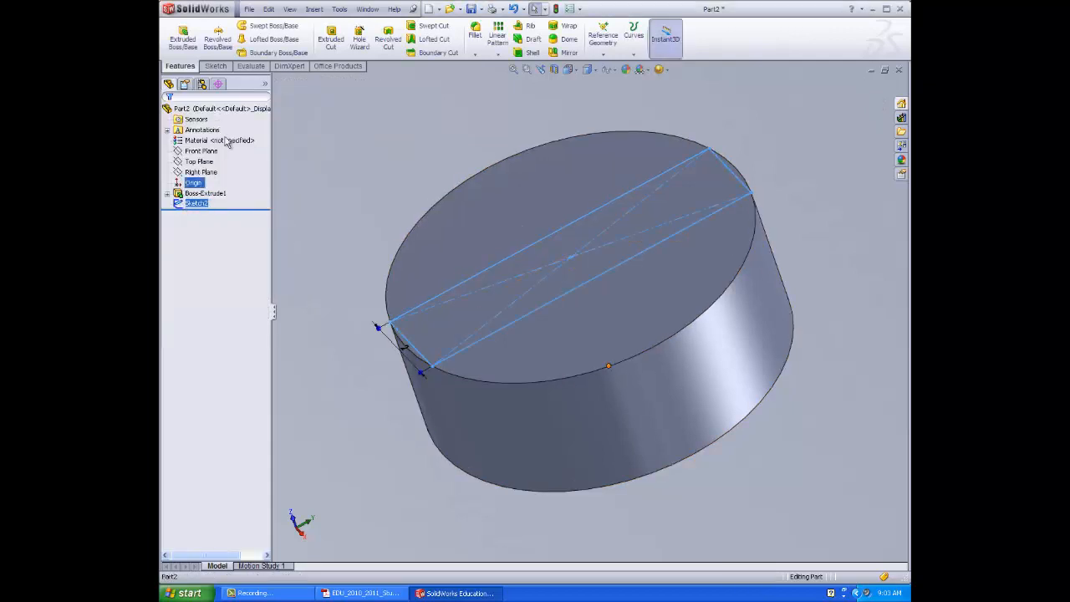
click(201, 204)
right_click(201, 206)
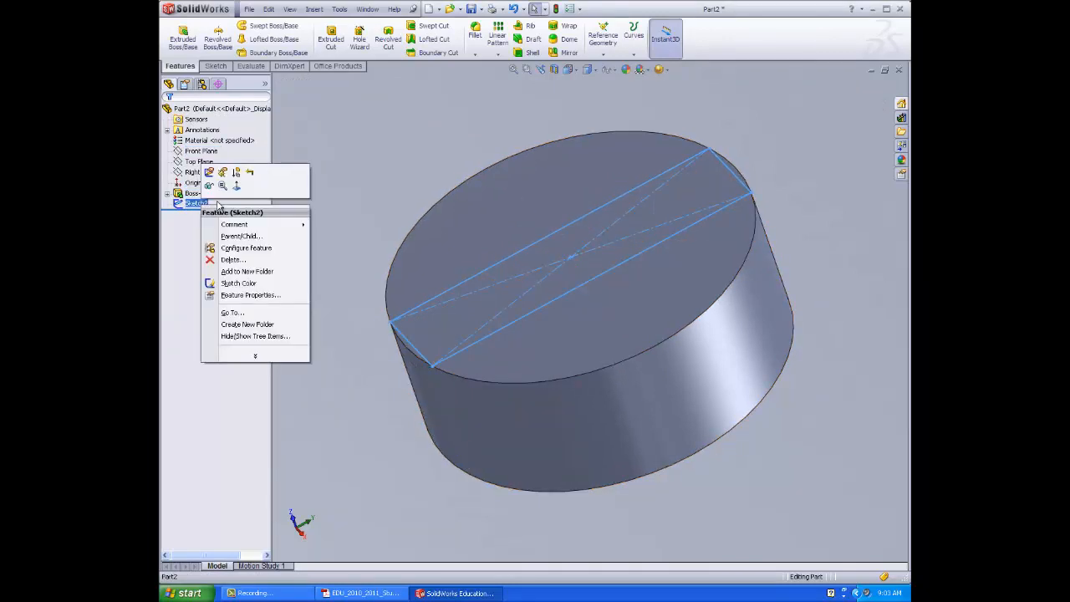
click(210, 176)
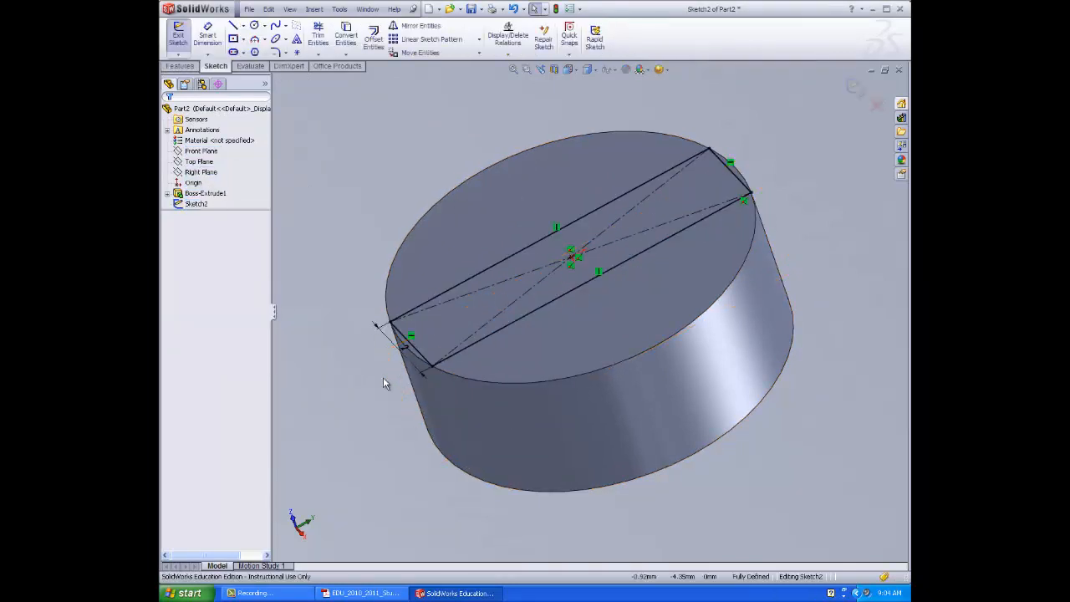
middle_drag(382, 394, 420, 487)
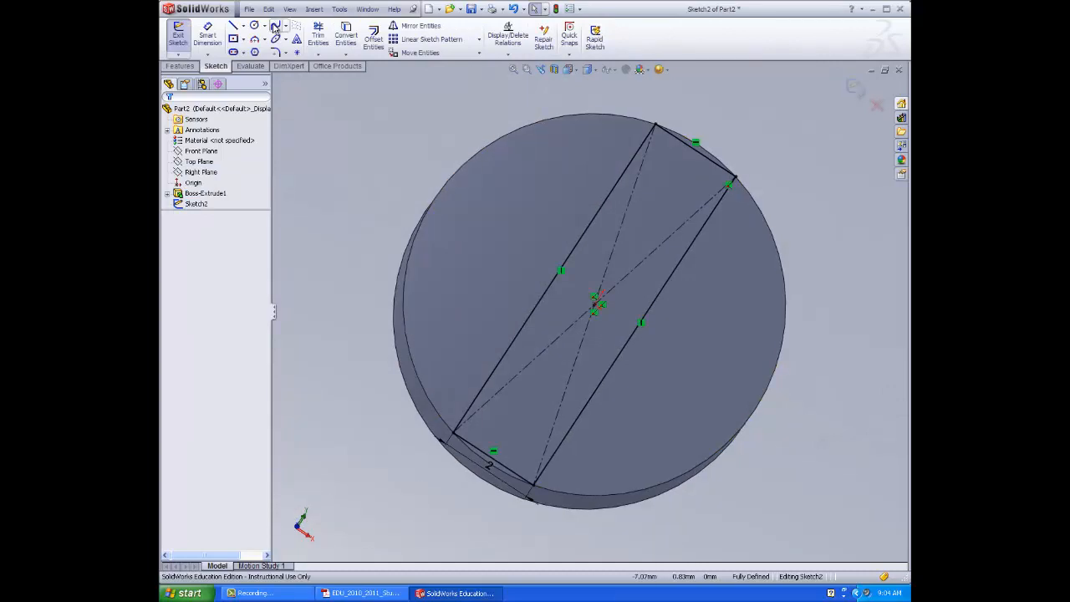
click(729, 187)
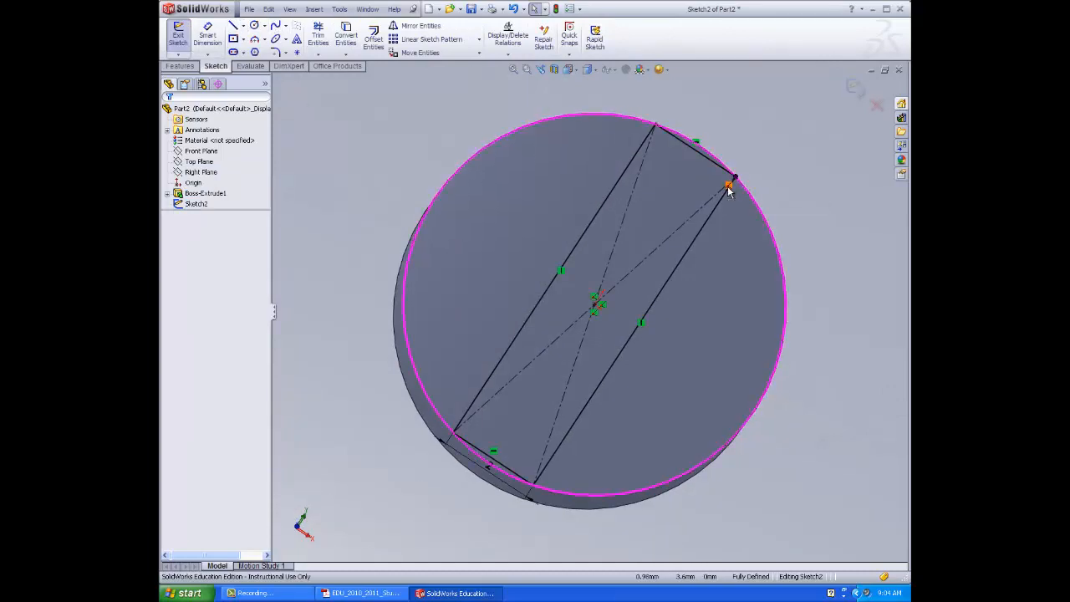
key(Delete)
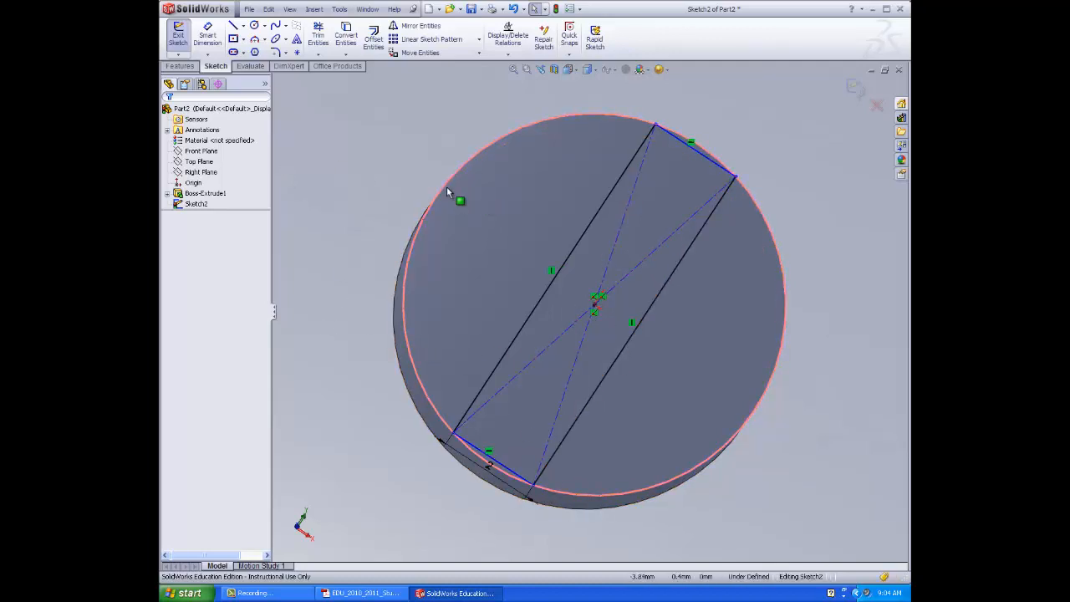
Dimension the slot rectangle's long side, placing the dimension outside the cylinder
click(208, 35)
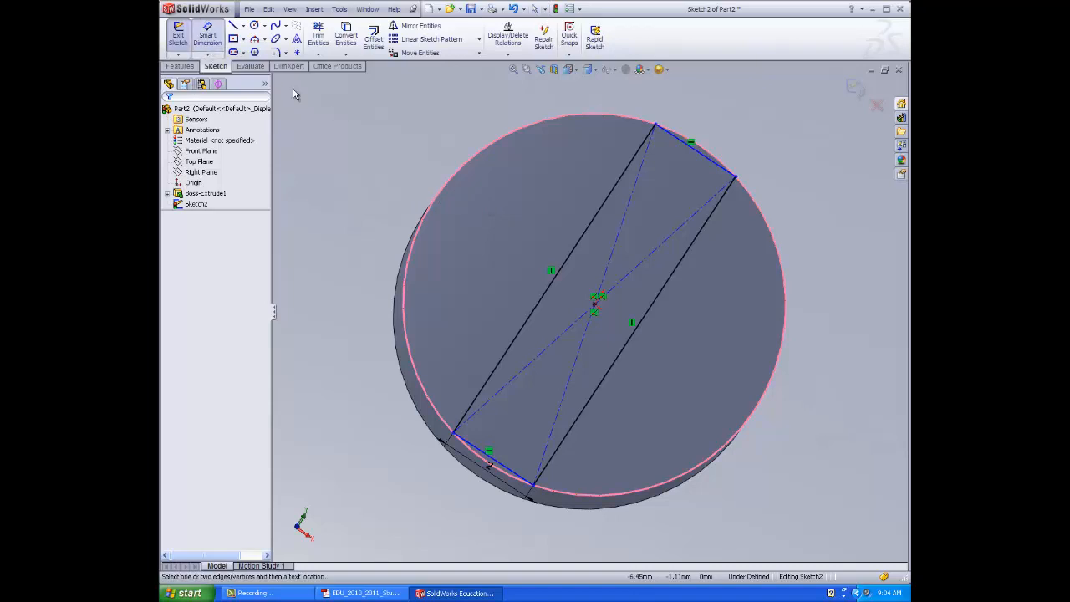
click(548, 300)
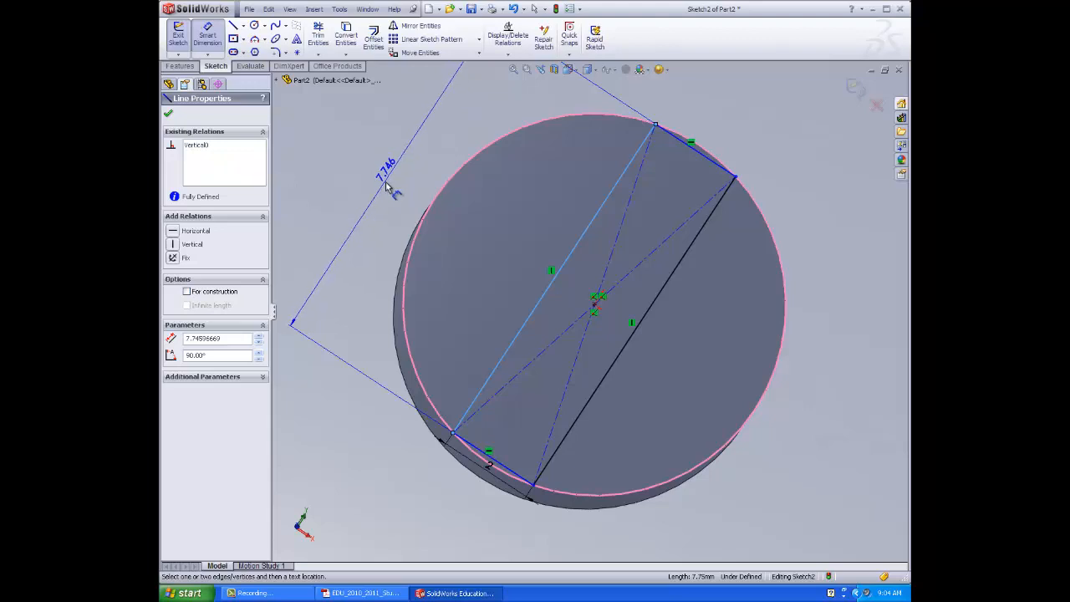
click(386, 189)
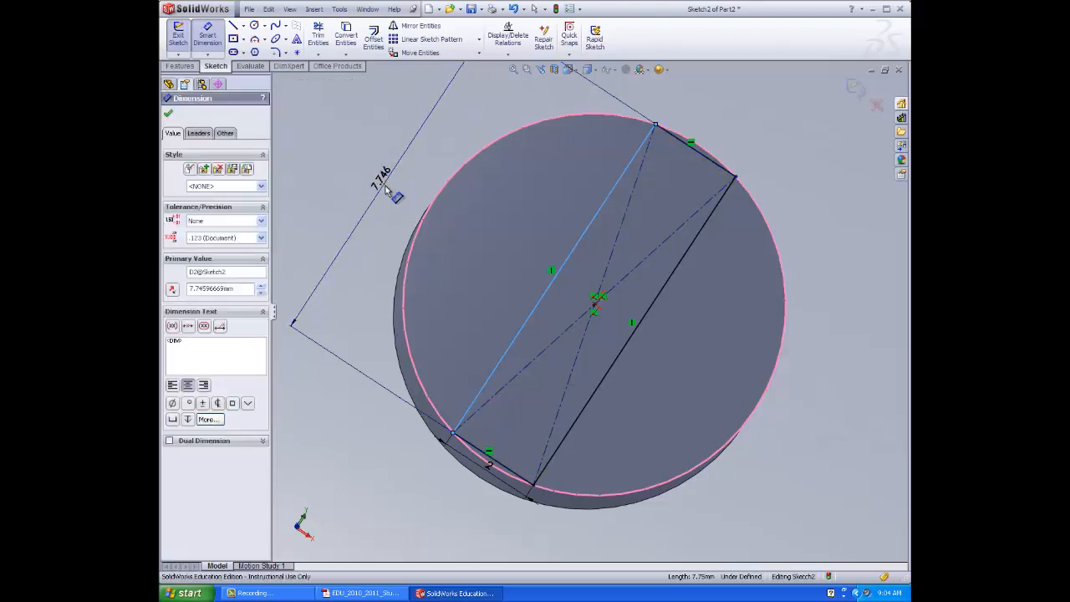
Dimension the long side of the slot rectangle to 7 mm
double_click(386, 189)
text(7)
key(Return)
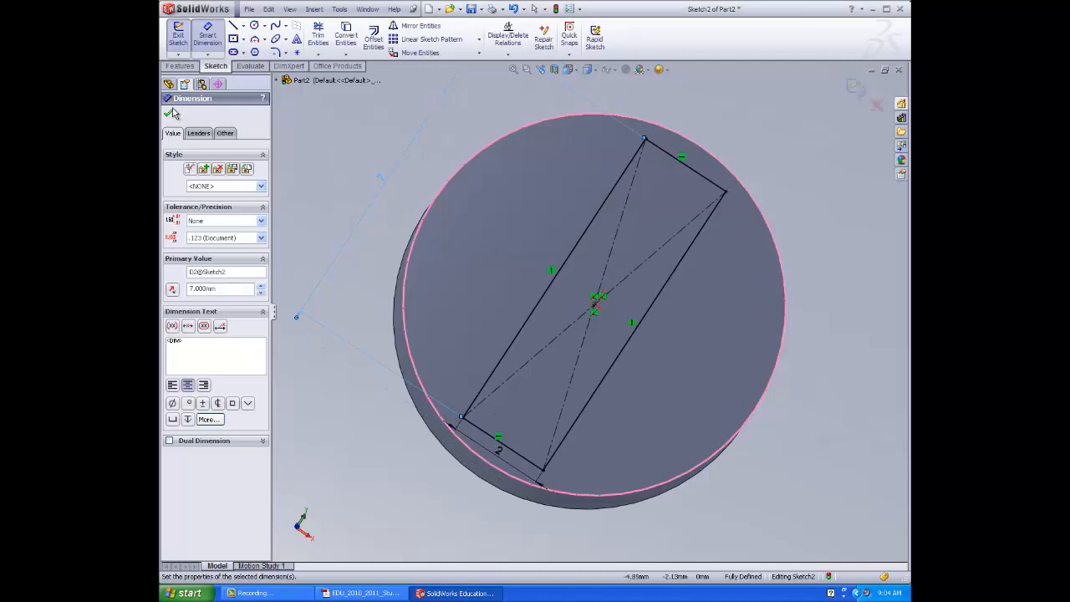
Set the slot rectangle's long-side dimension to 7.2 mm and exit the sketch
double_click(390, 182)
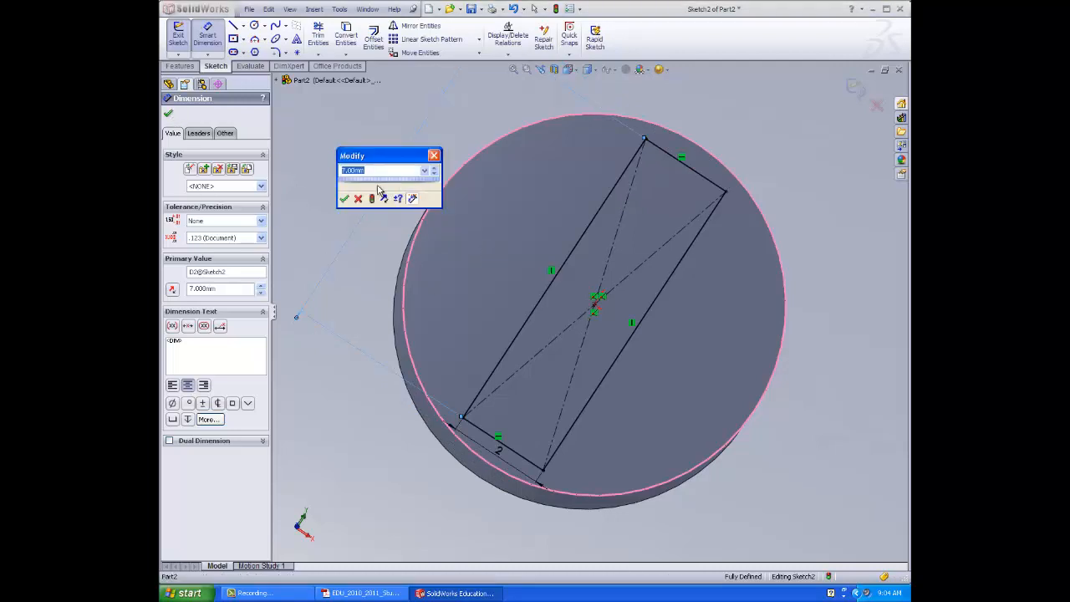
text(7.2)
key(Return)
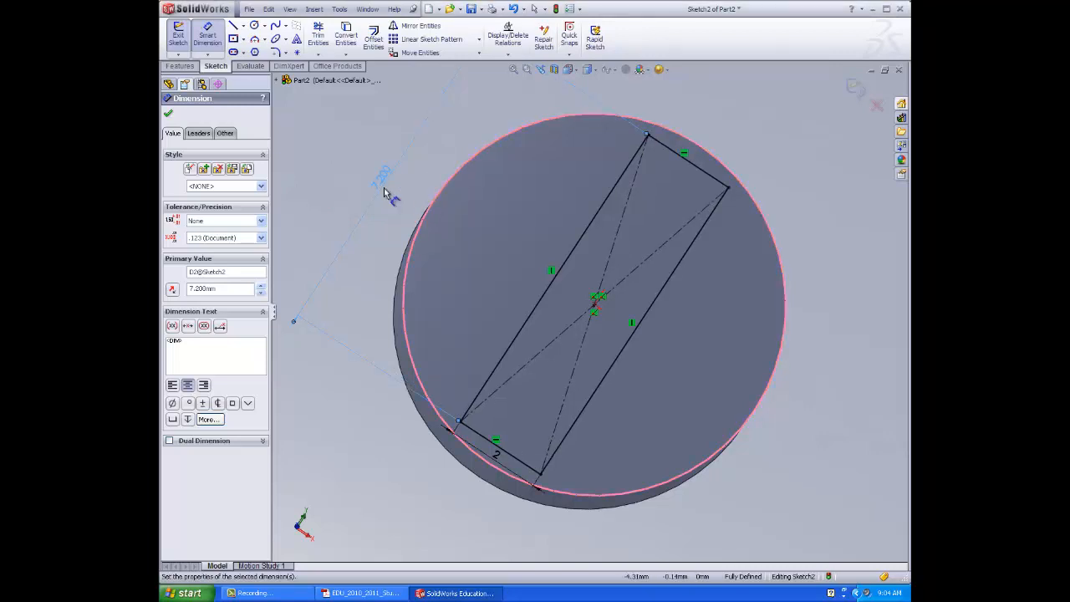
click(166, 116)
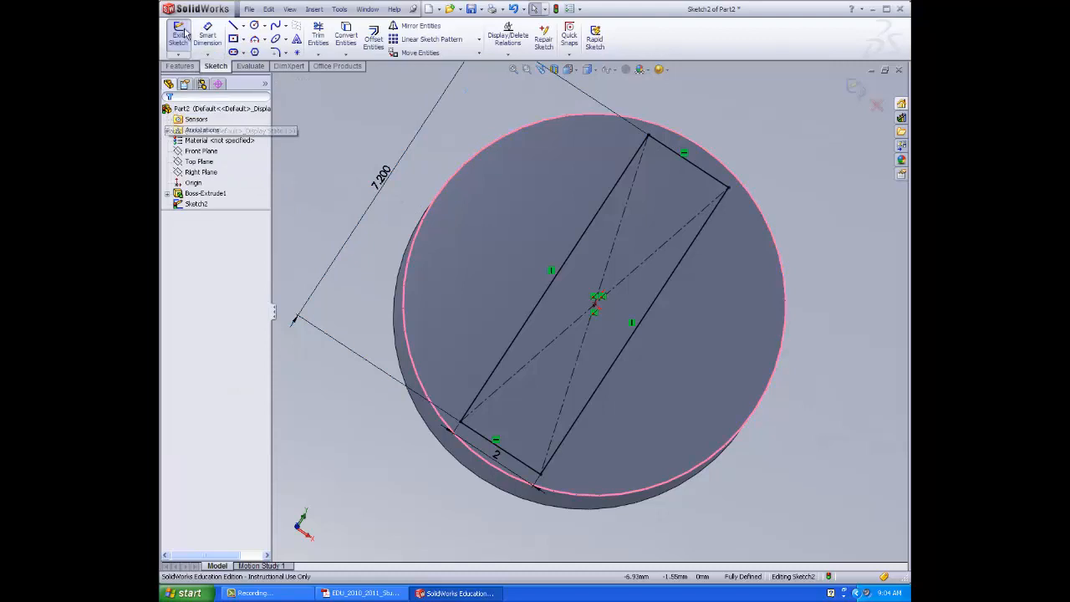
click(179, 31)
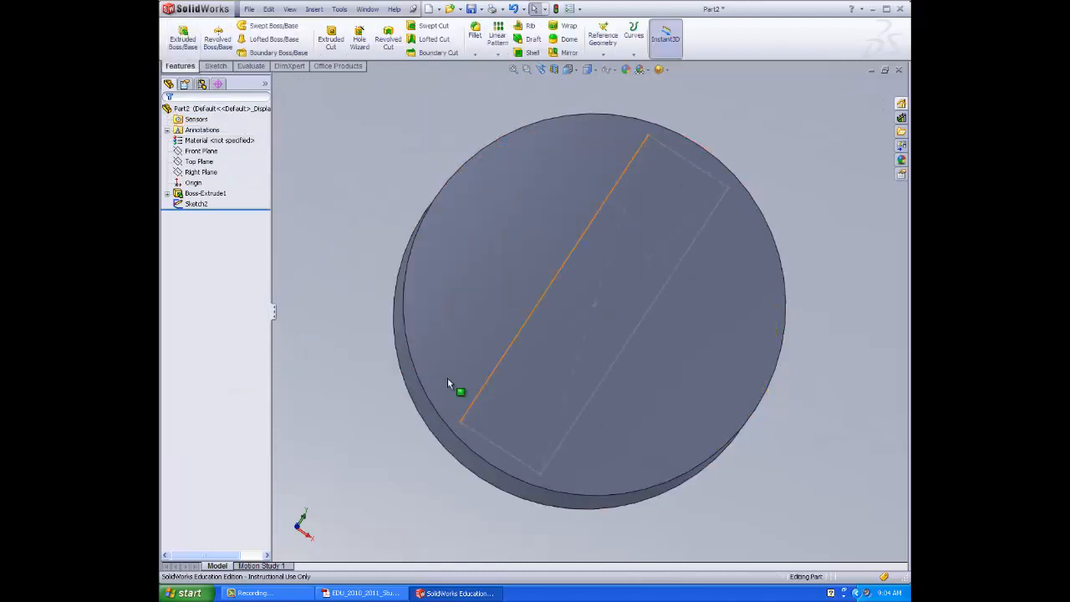
Cut the rectangle sketch 1 mm deep into the disc with a blind Extruded Cut to form the slot
click(331, 38)
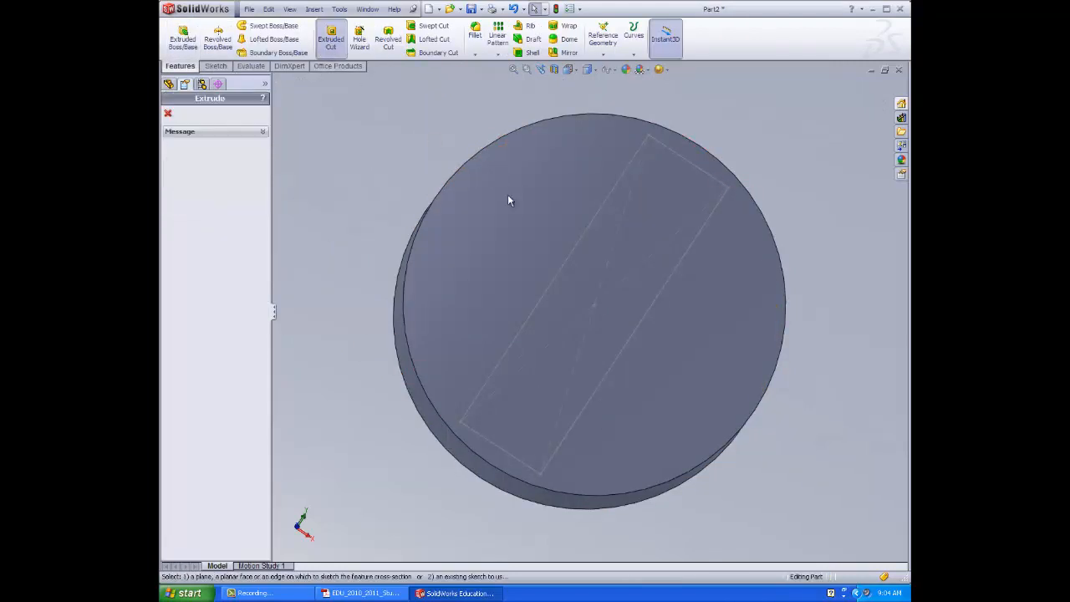
click(585, 238)
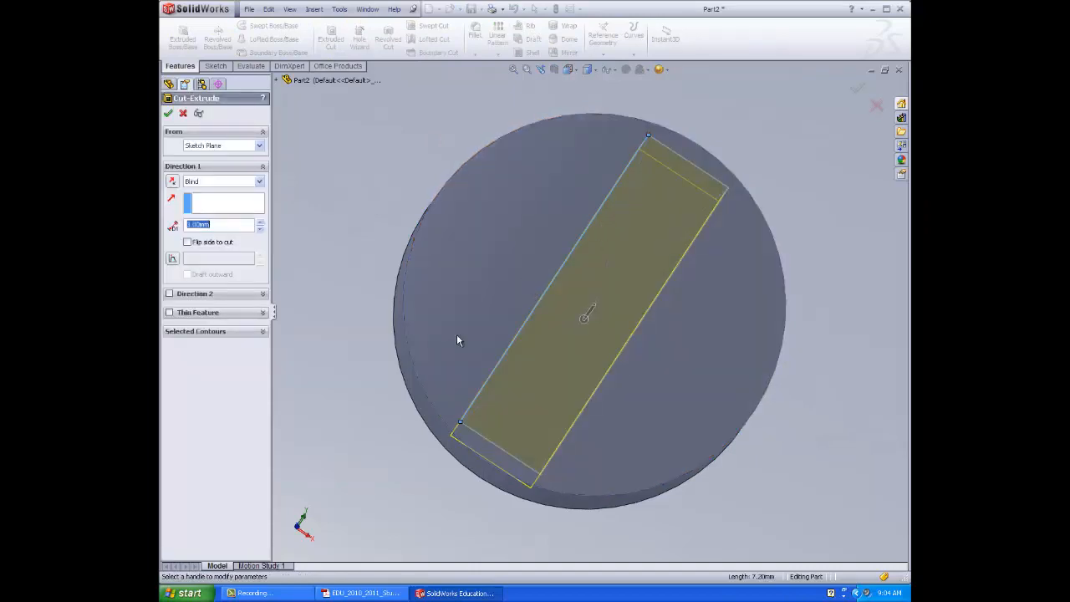
middle_drag(384, 494, 391, 351)
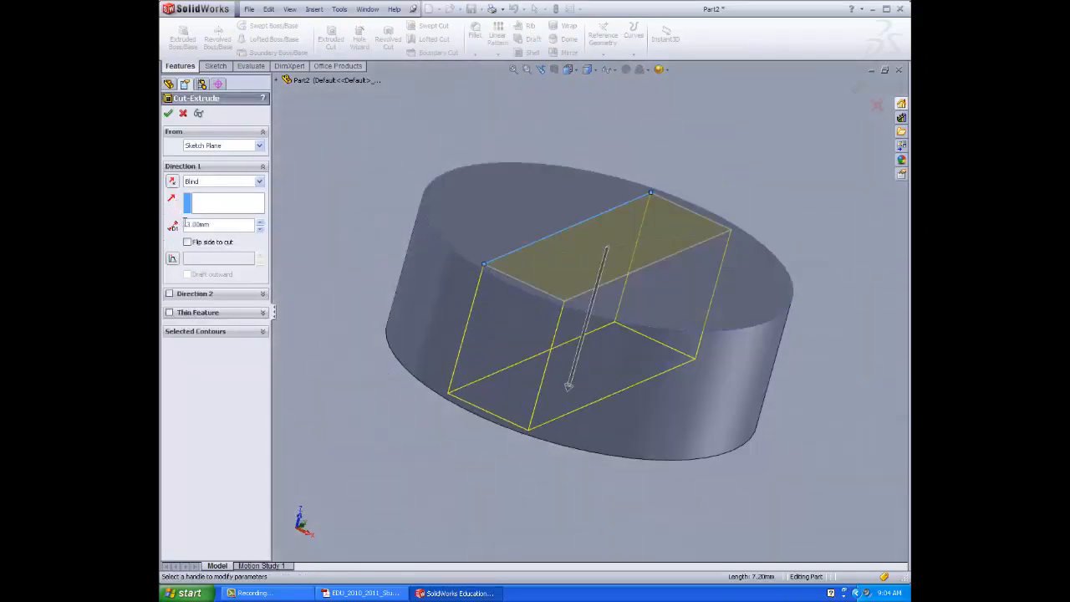
key(BackSpace)
text(1)
key(Return)
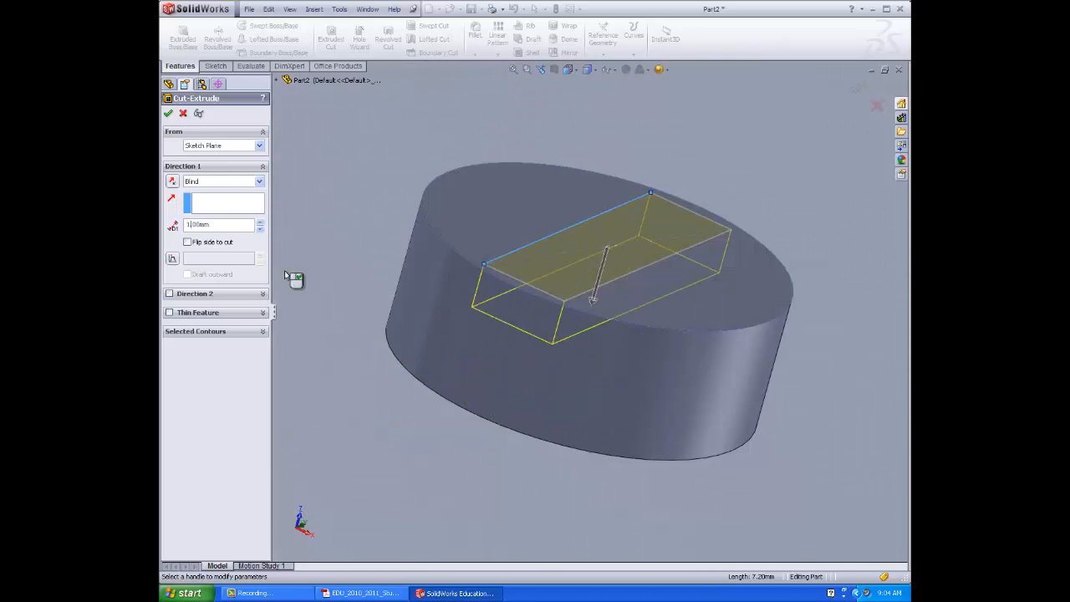
click(168, 114)
Fillet the outer circular edges of both disc faces with a constant radius of 1 mm
middle_drag(327, 397, 329, 373)
click(327, 371)
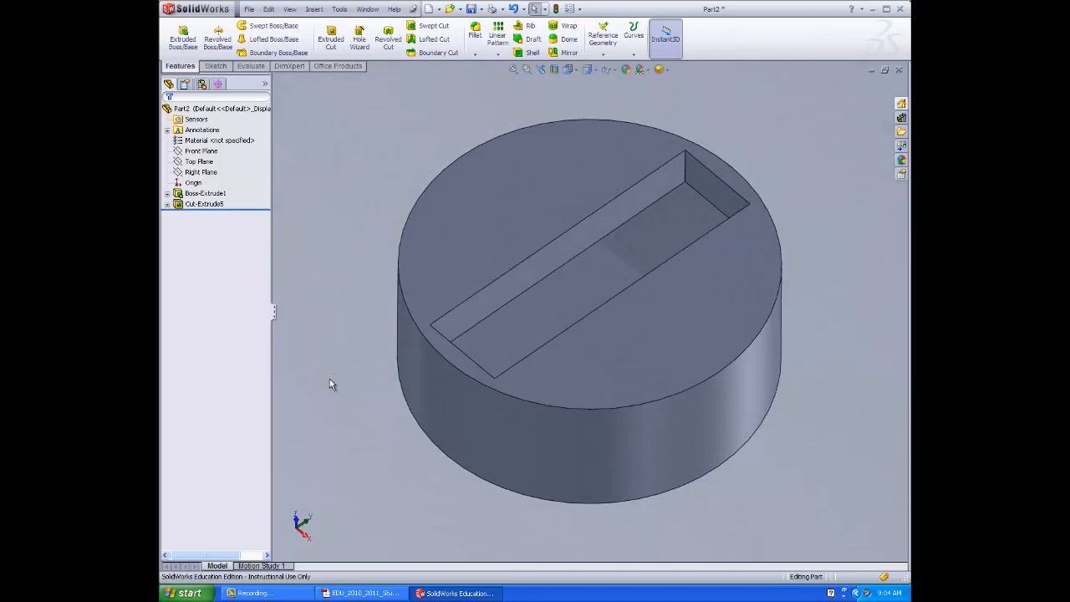
click(476, 37)
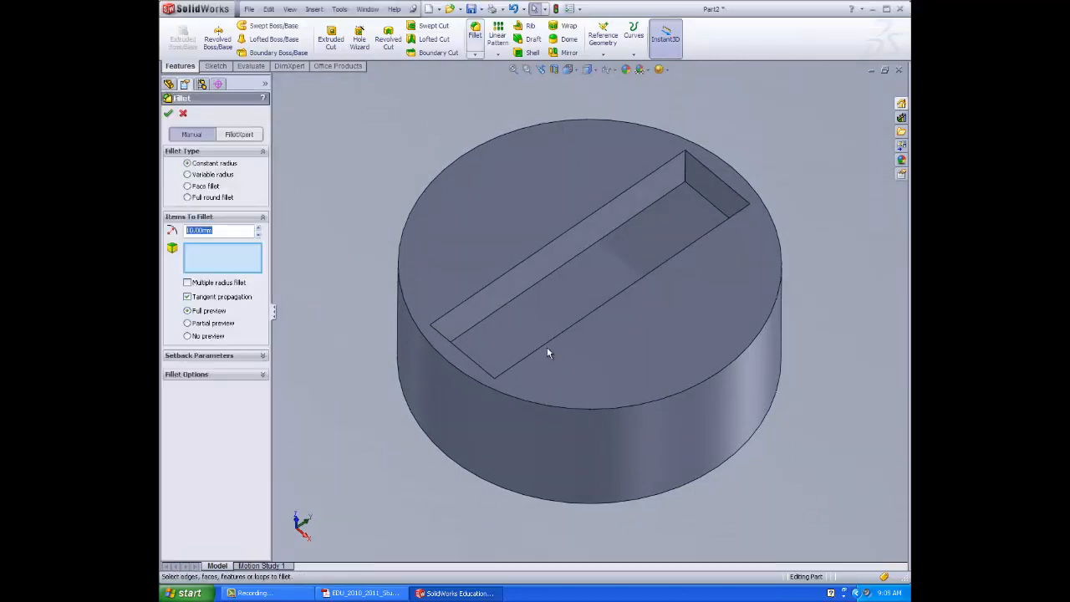
click(582, 410)
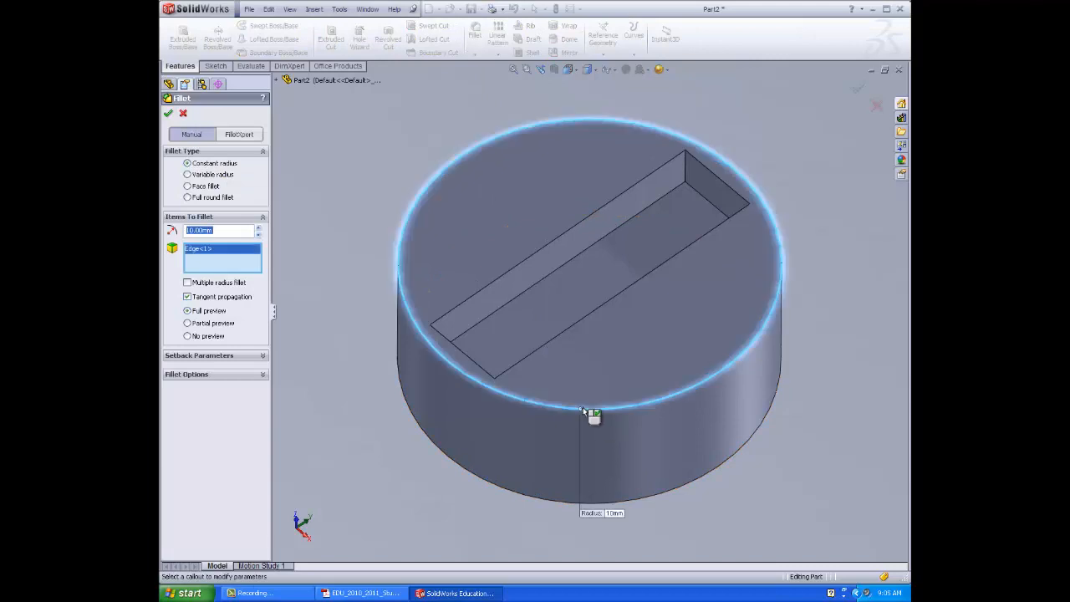
click(188, 230)
key(Return)
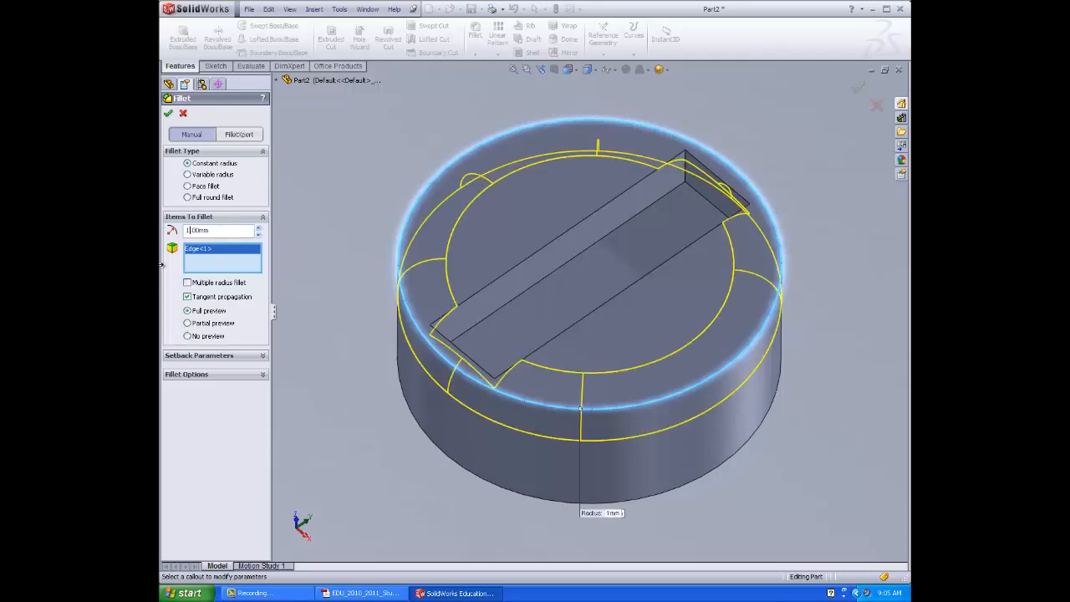
middle_drag(408, 507, 494, 366)
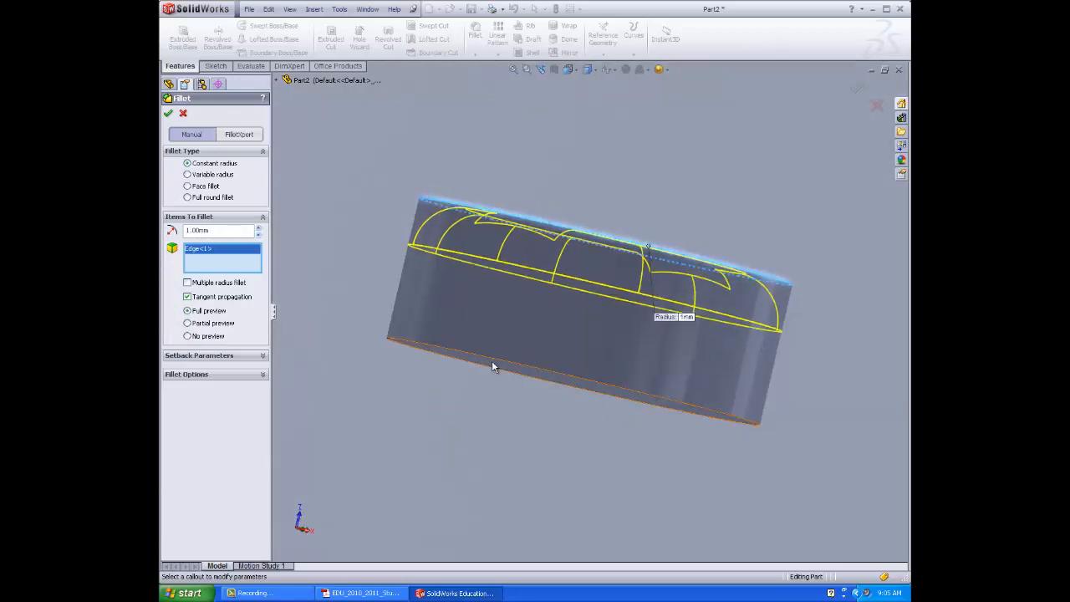
click(504, 366)
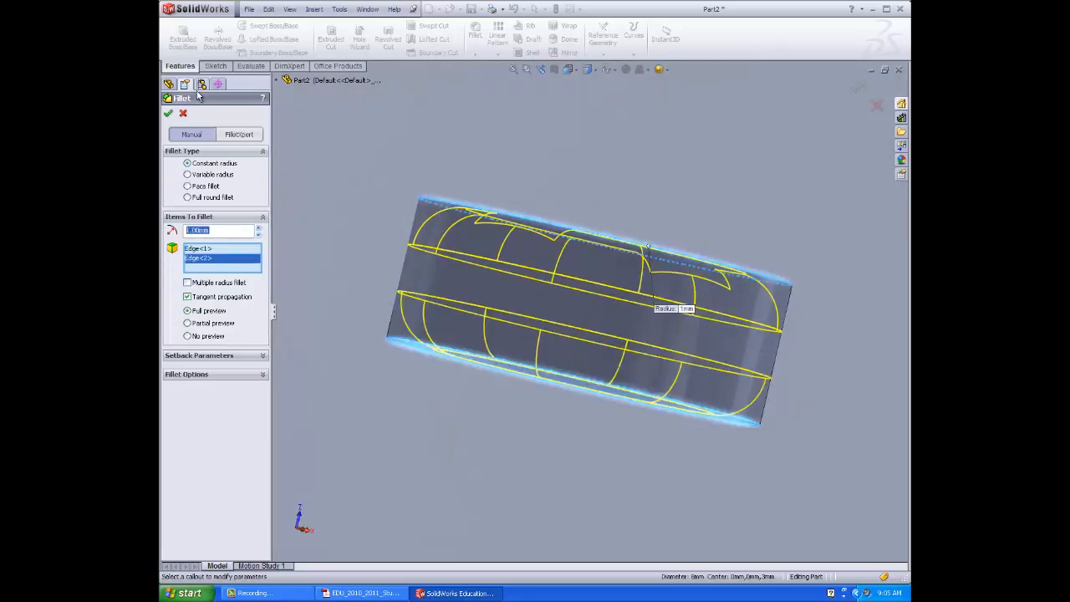
click(168, 113)
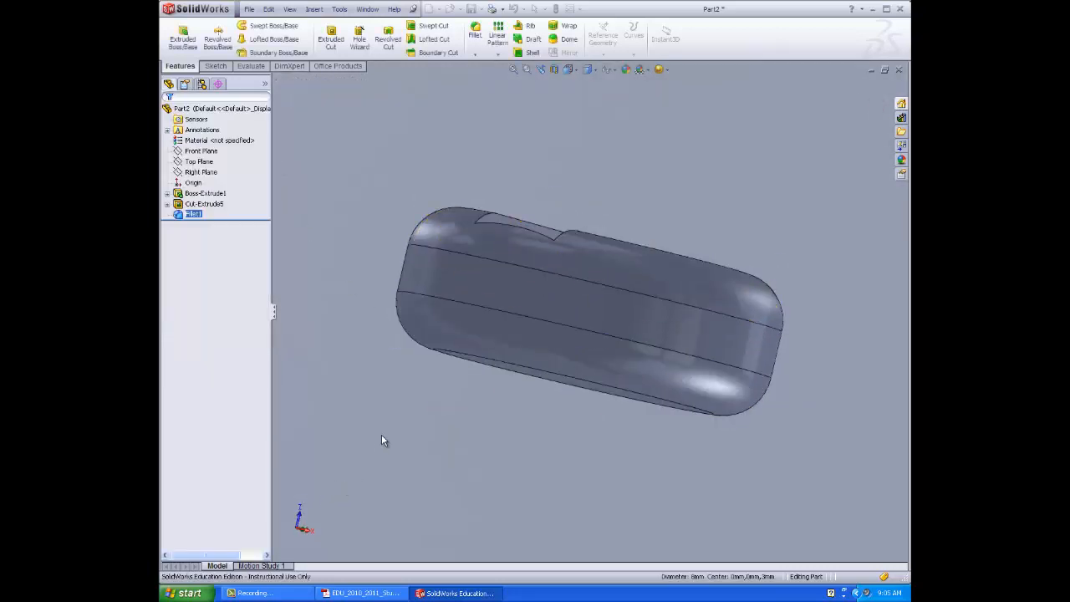
Start an Extruded Boss sketch on the flat face opposite the slot and draw an origin-centred circle with a radius of about 1.76 mm
middle_drag(382, 434, 785, 441)
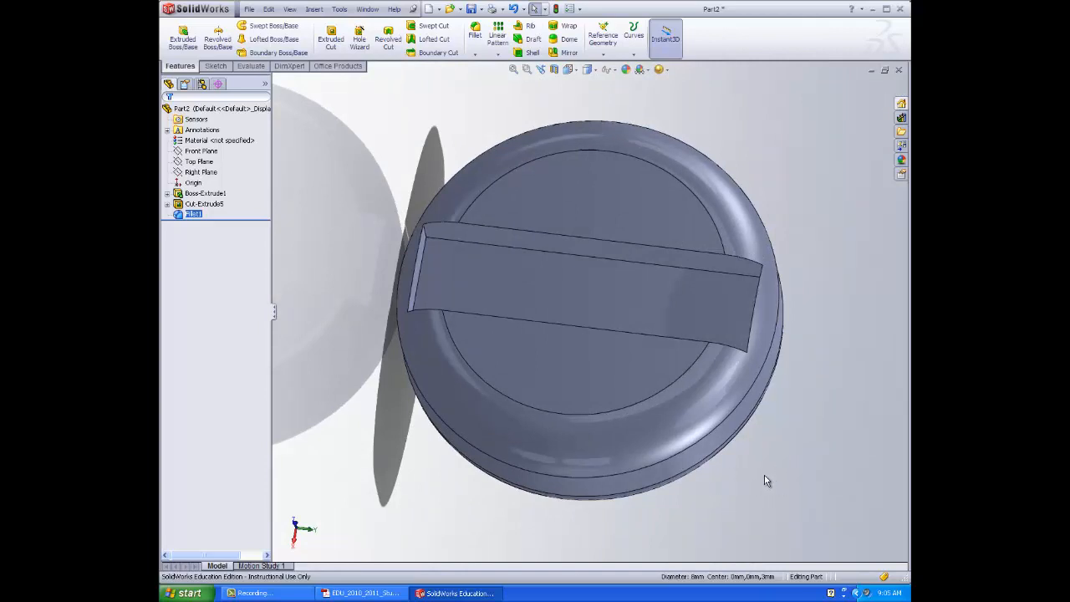
middle_drag(768, 493, 760, 282)
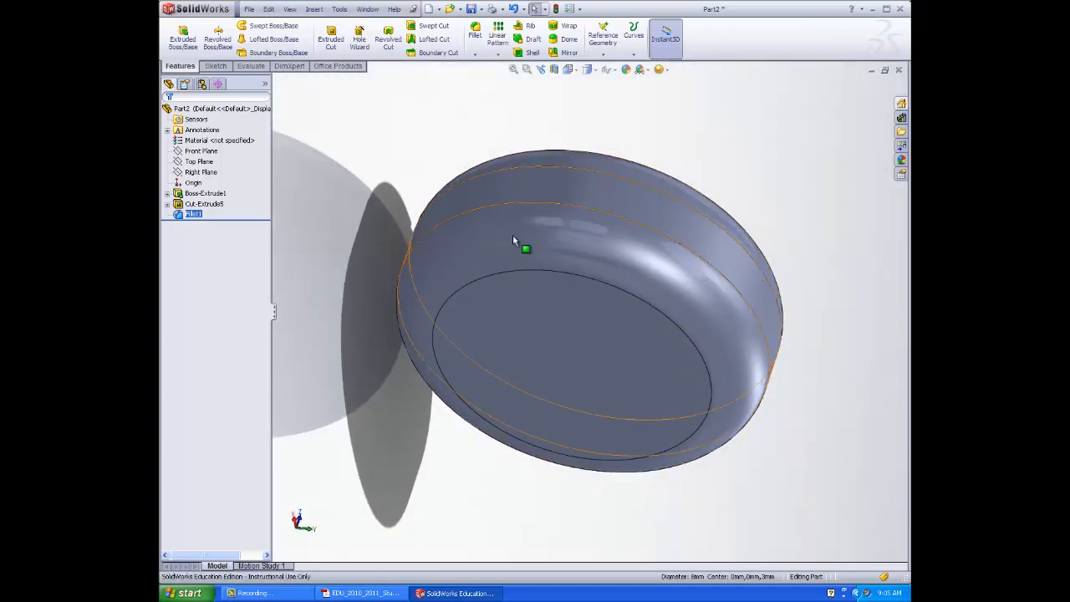
middle_drag(370, 387, 414, 311)
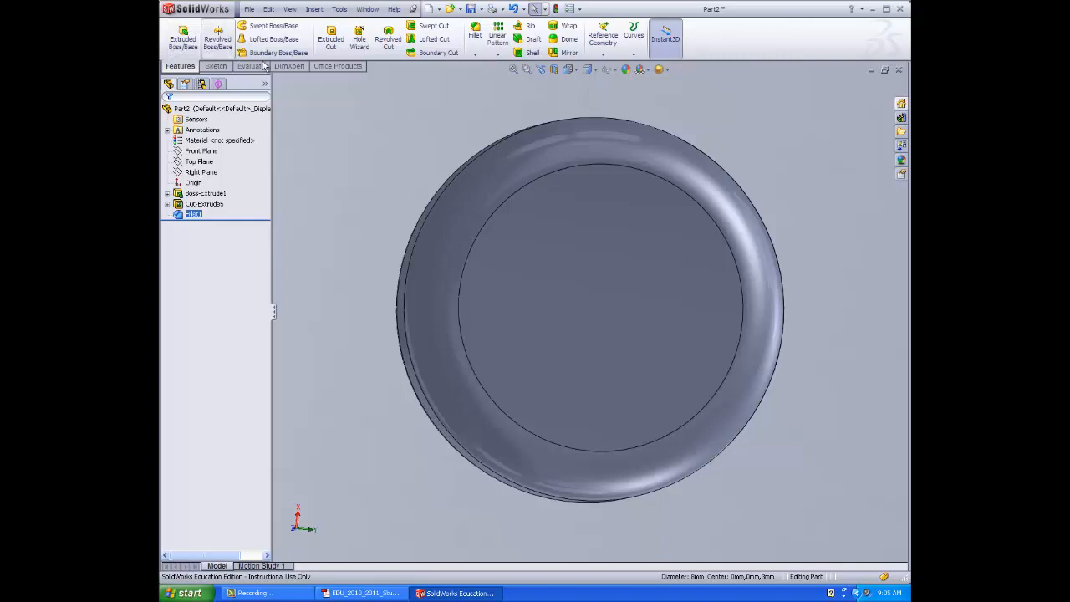
click(579, 305)
click(183, 38)
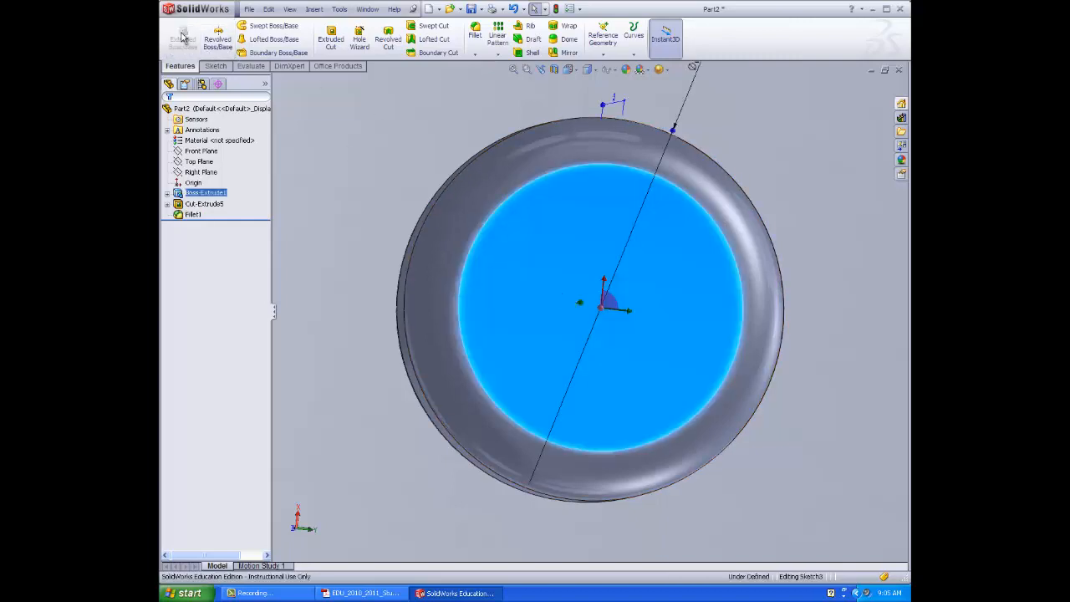
middle_drag(889, 381, 865, 373)
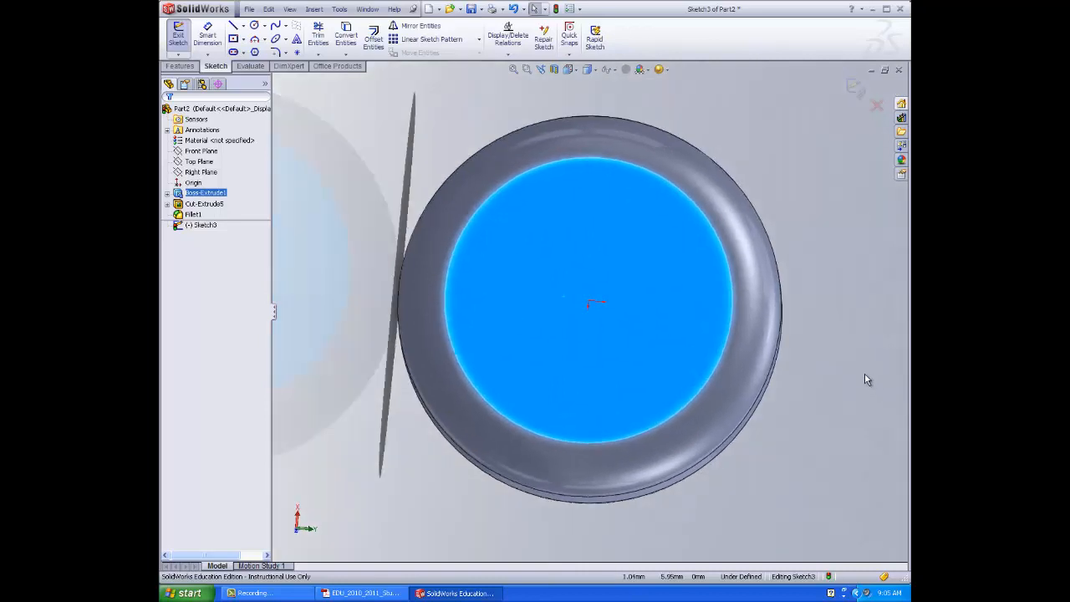
click(255, 25)
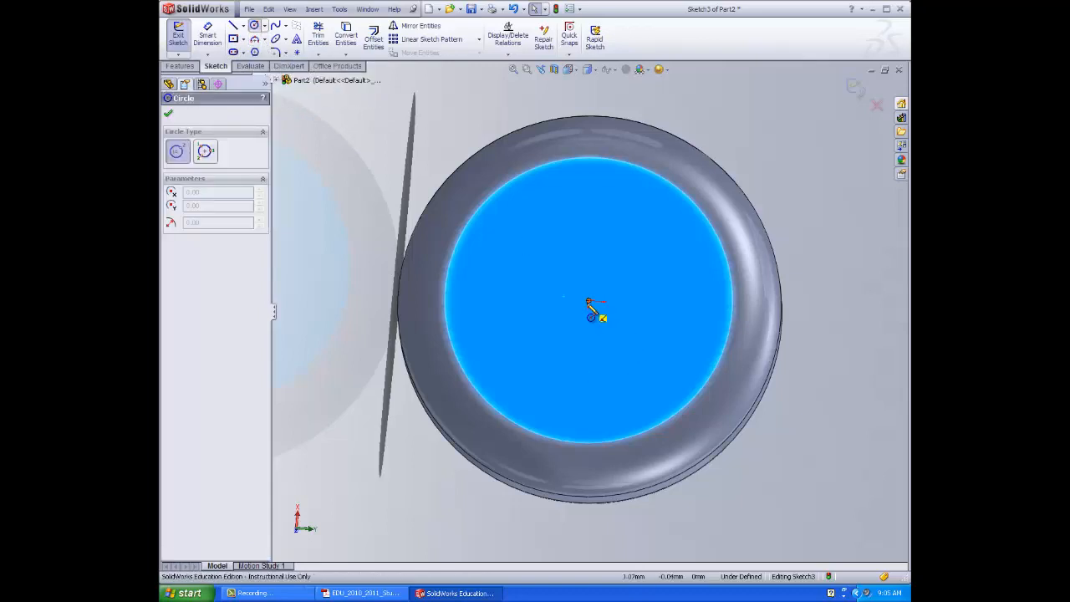
click(590, 304)
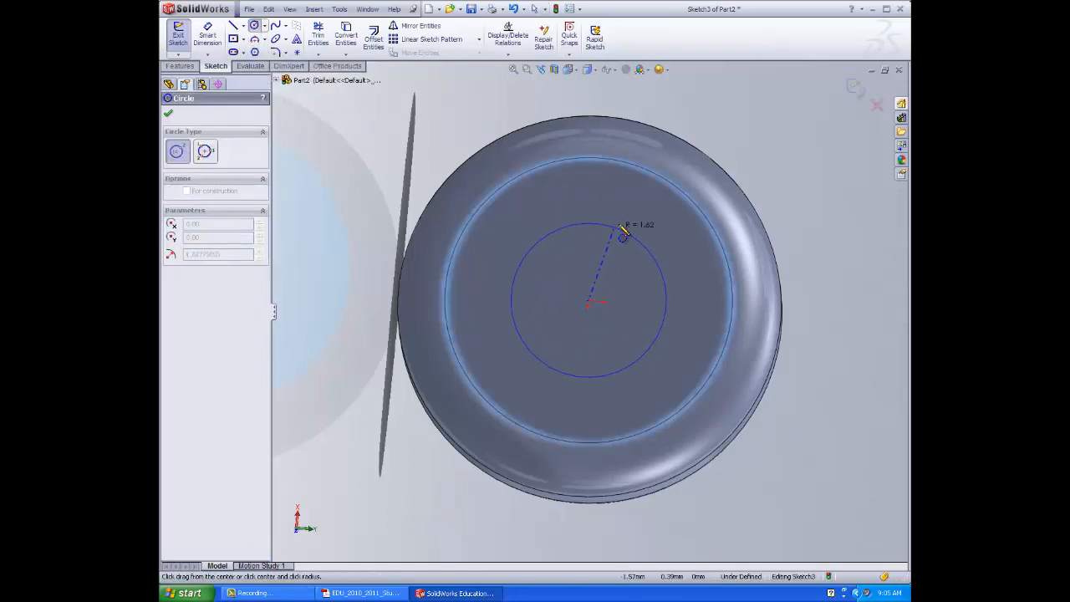
click(628, 225)
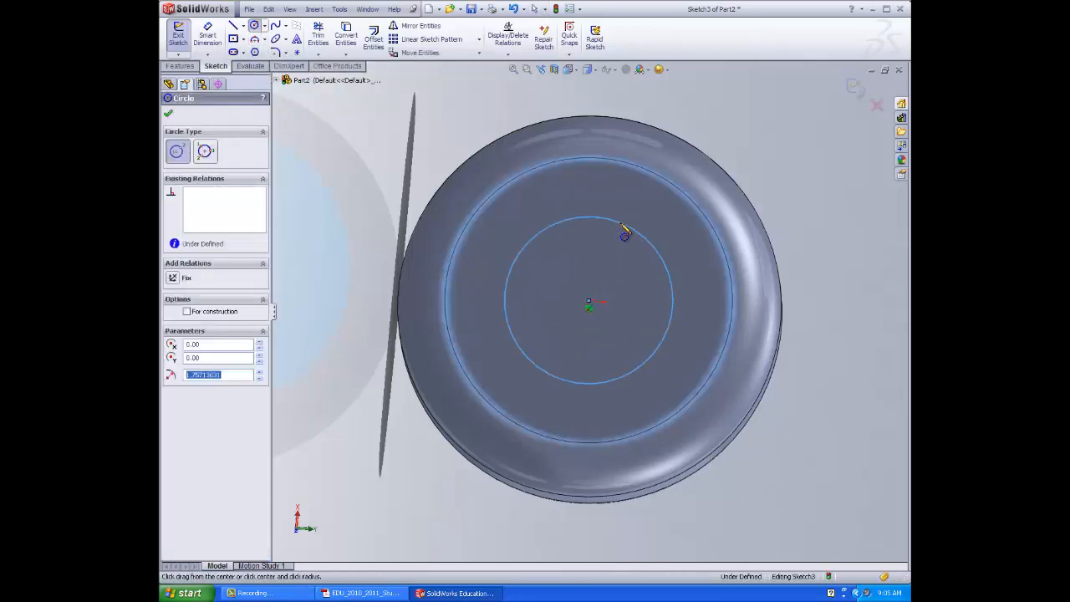
Dimension the circle's diameter to 3.5 mm
click(207, 35)
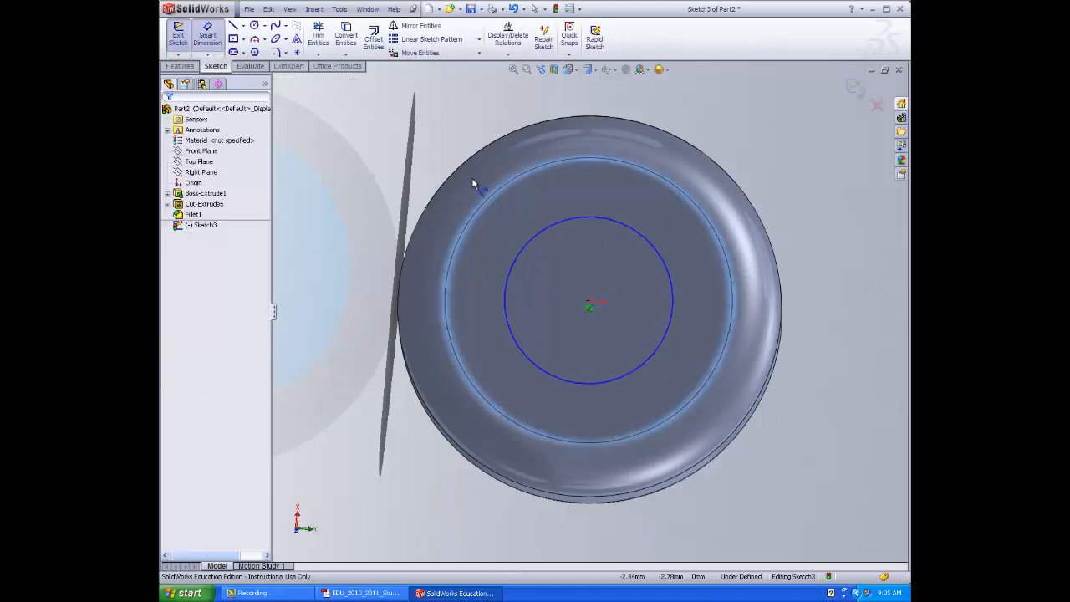
click(527, 241)
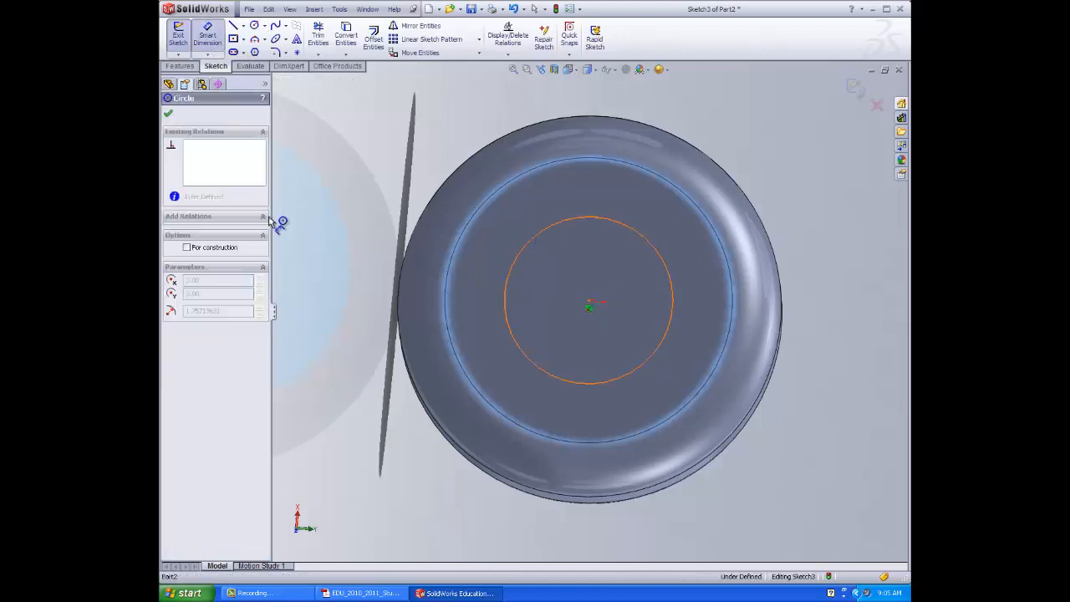
click(342, 192)
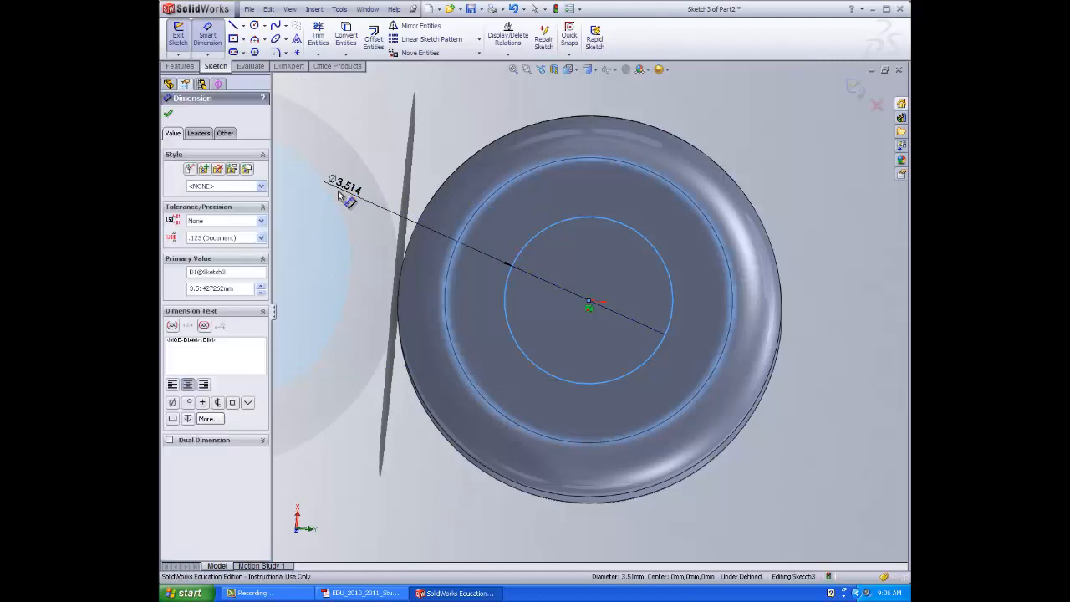
text(3.5)
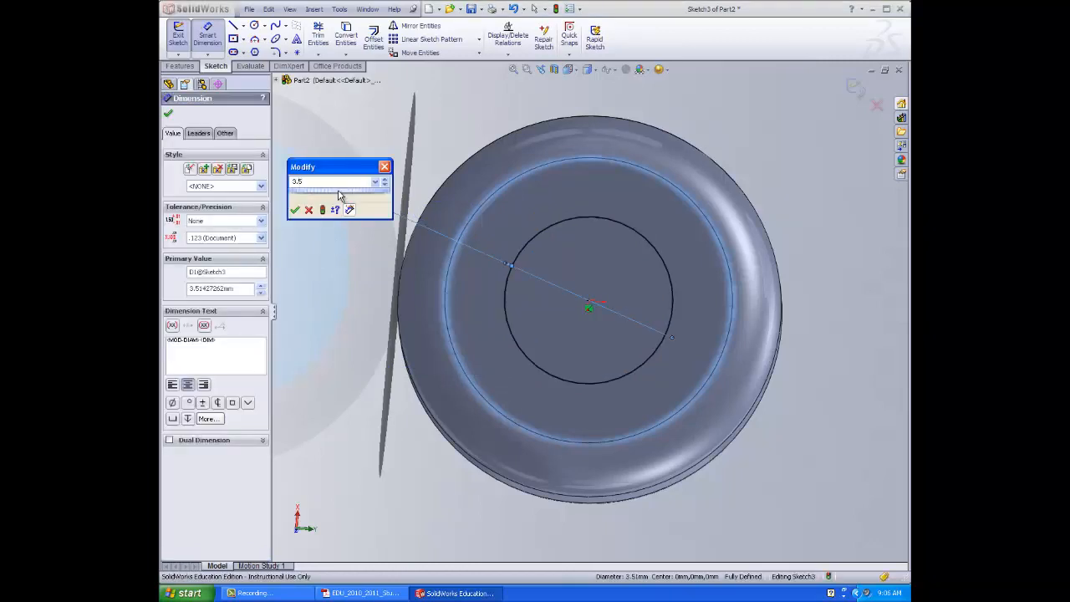
key(Return)
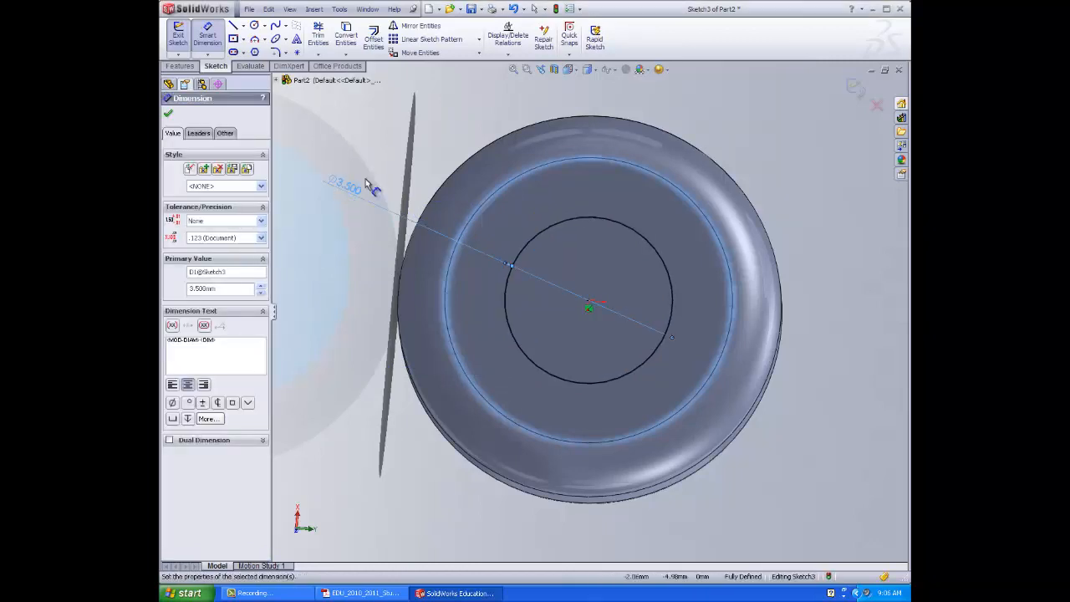
click(165, 116)
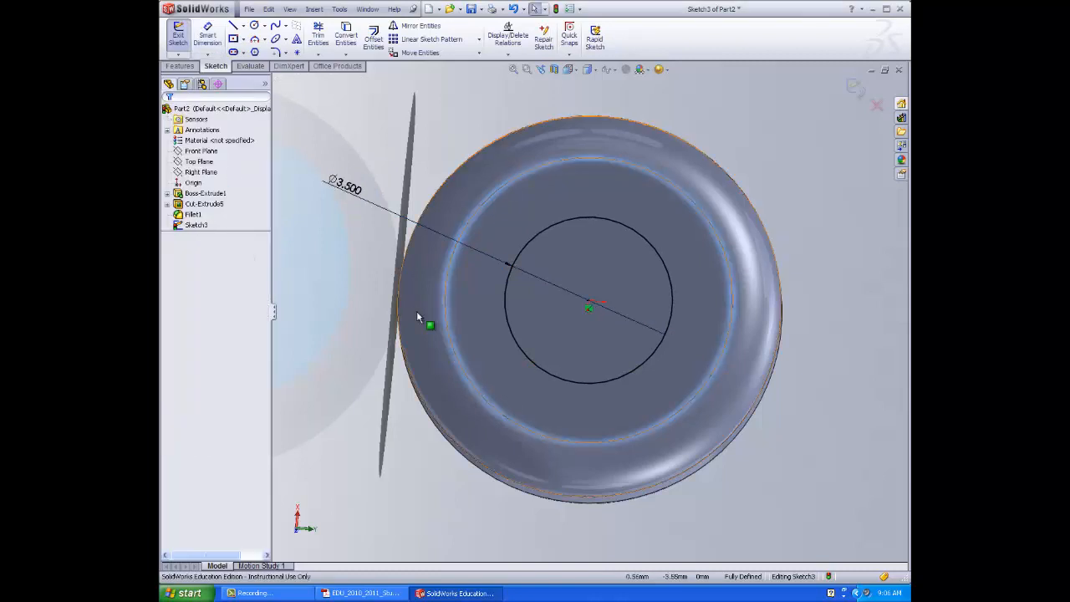
Extrude the circle 13 mm outward from the head as a blind boss, merged with the body, to form the shank
click(172, 48)
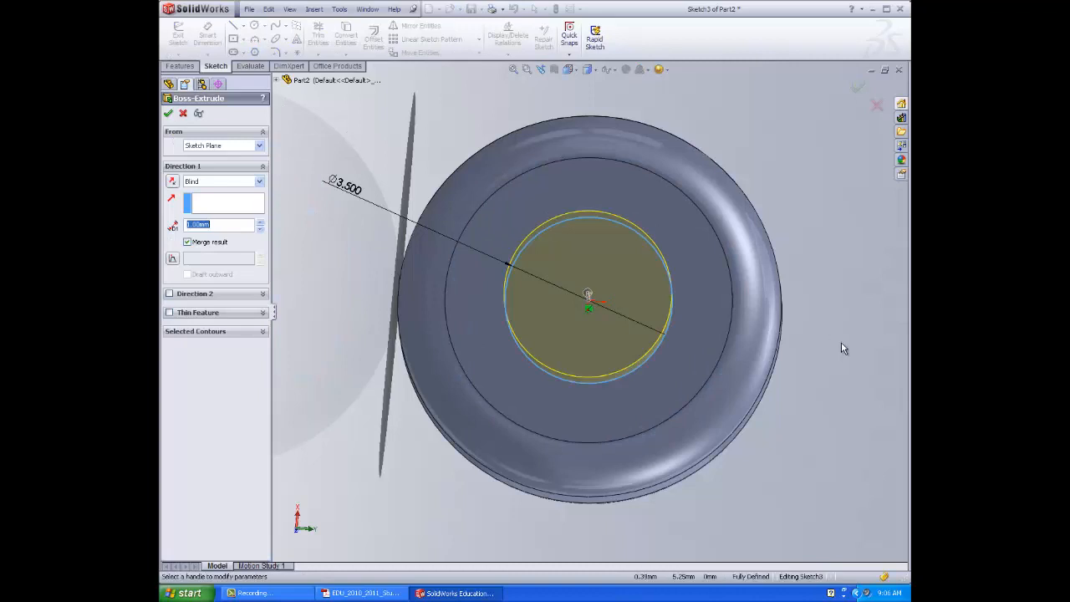
middle_drag(841, 342, 844, 201)
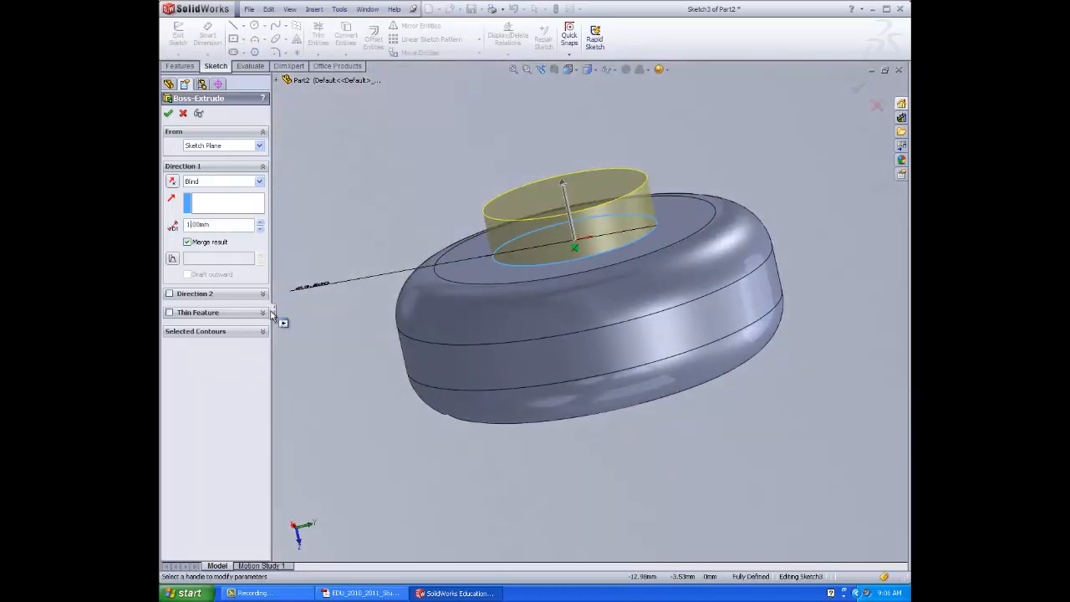
text(5)
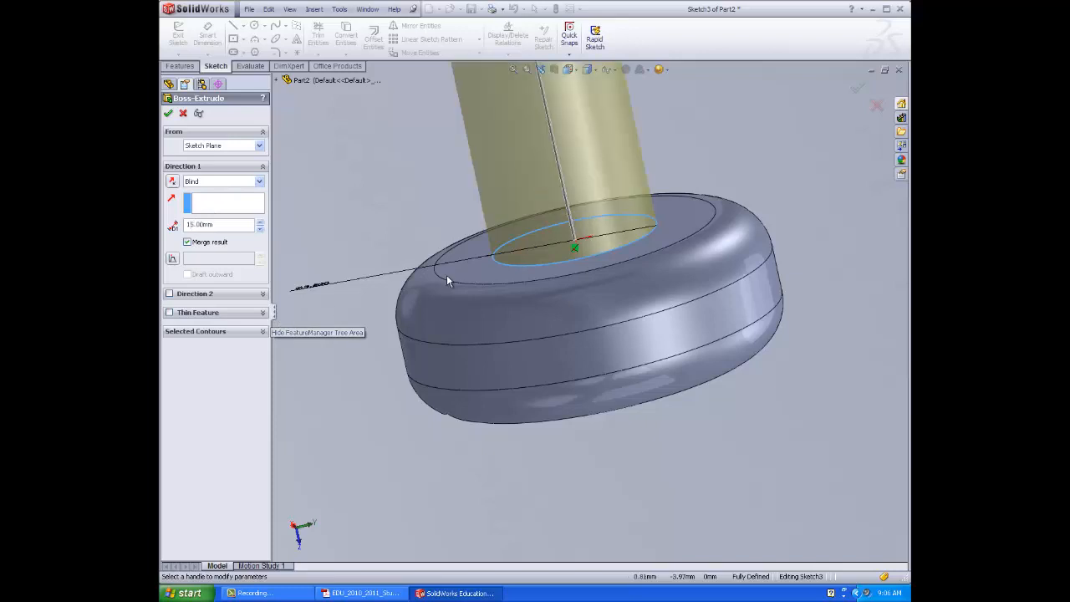
scroll(549, 210, up, 3)
scroll(546, 209, up, 2)
scroll(577, 217, down, 3)
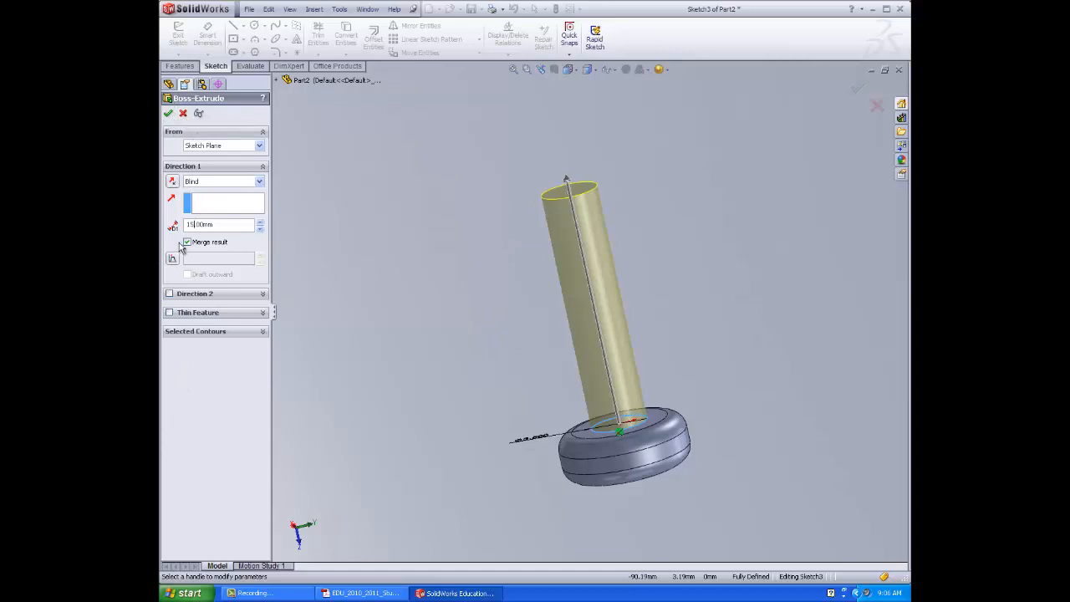
text(3)
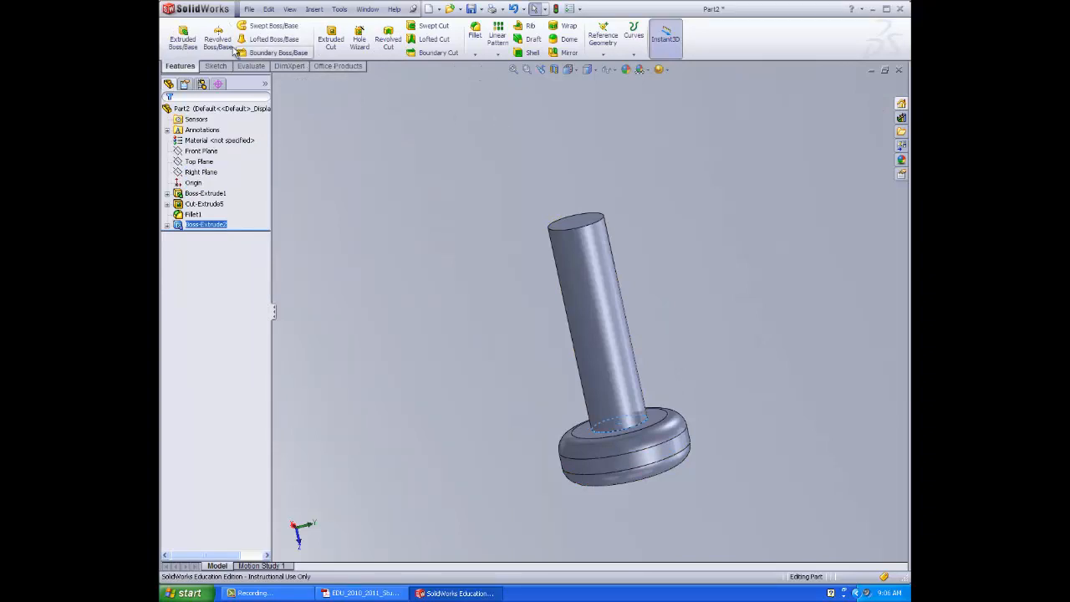
Start an Extruded Boss sketch on the shank's free end face and draw an origin-centred circle with a radius of about 1.75 mm
click(183, 50)
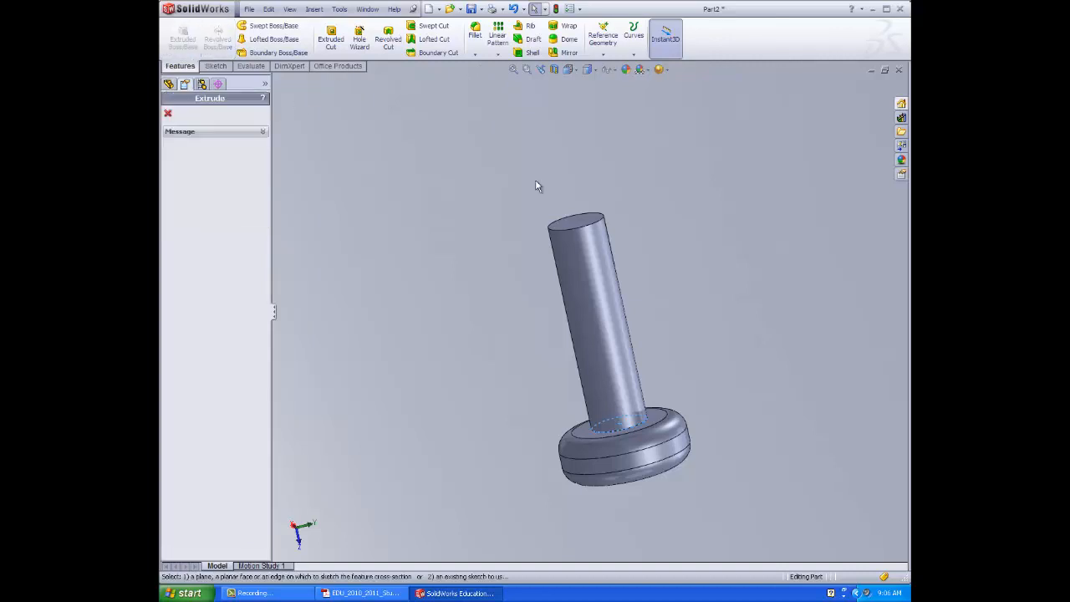
click(587, 236)
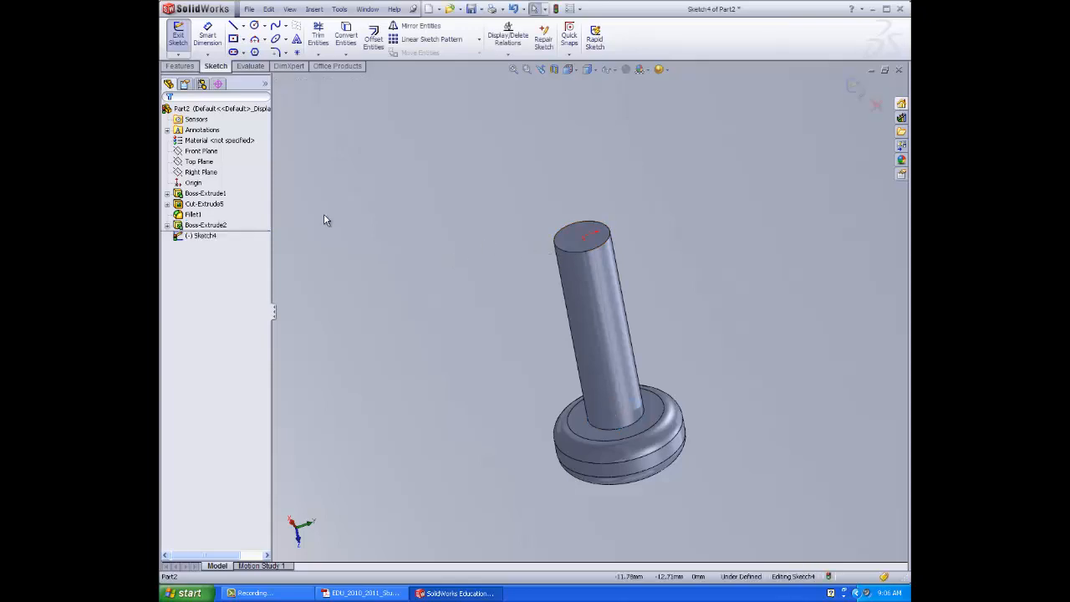
click(254, 26)
middle_drag(453, 274, 463, 319)
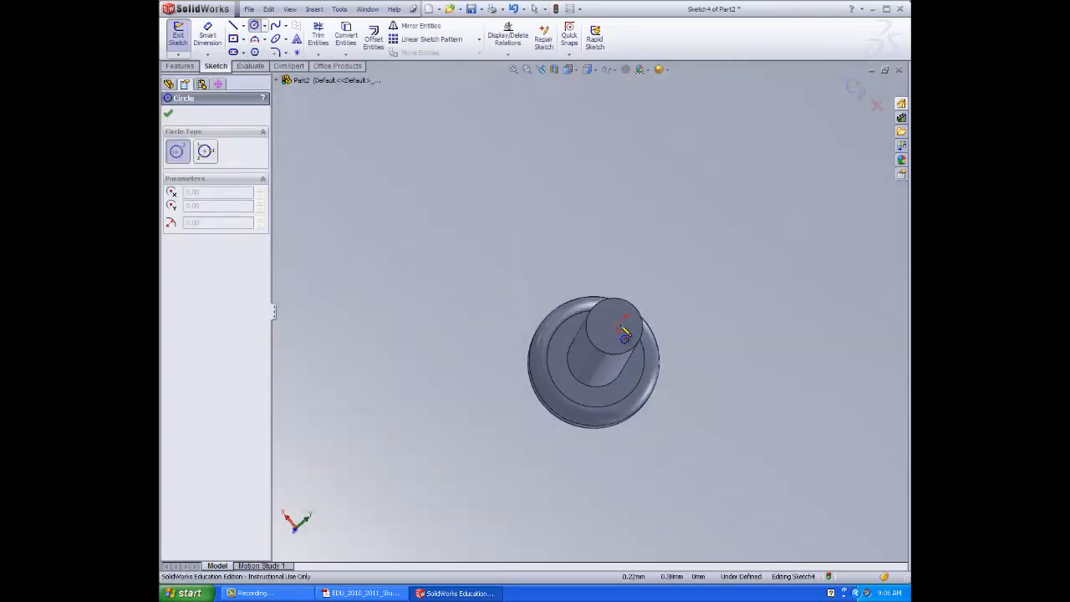
click(616, 326)
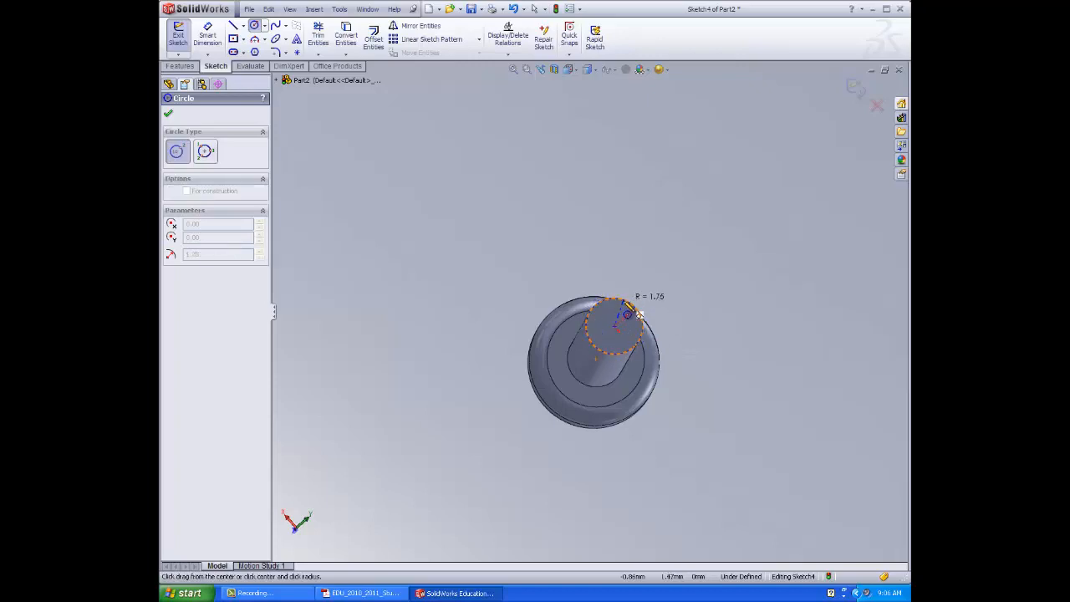
click(639, 314)
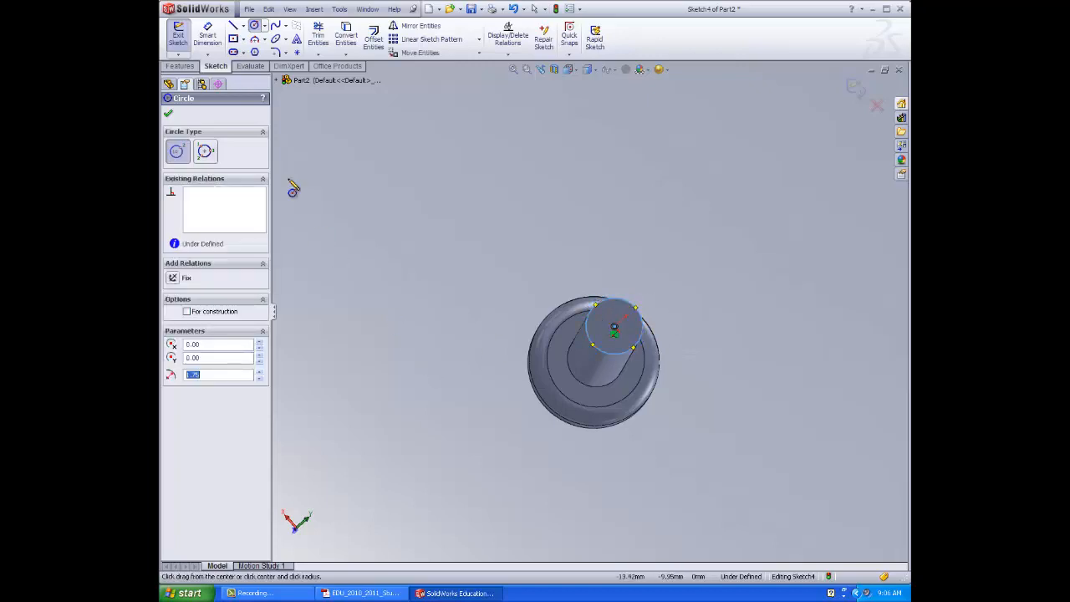
click(168, 116)
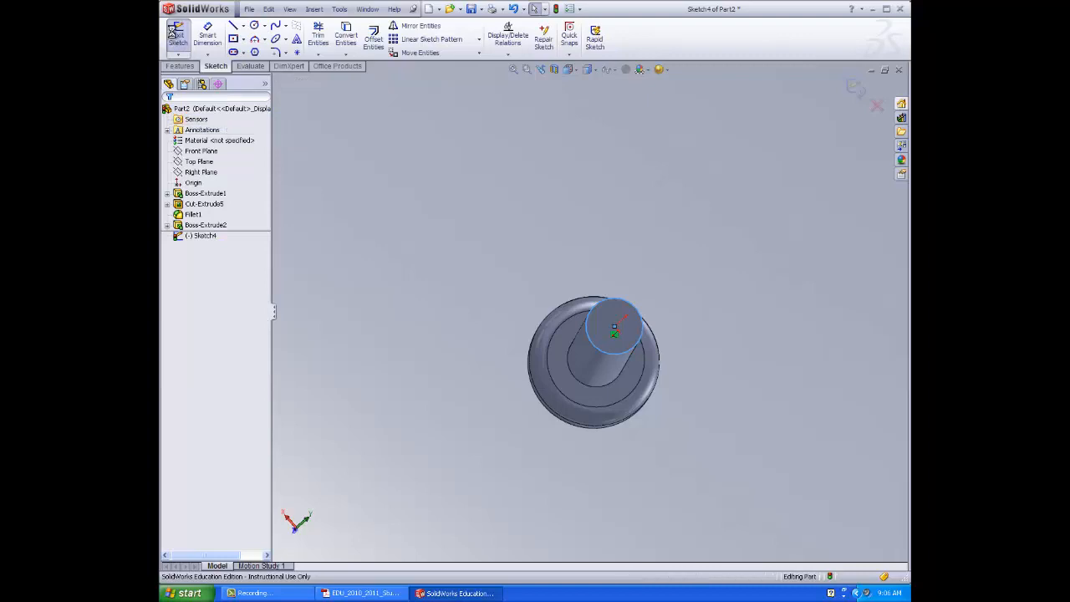
Extrude the circle as a 2 mm blind boss with a 45-degree inward draft, merged with the shank, to form the pointed tip
middle_drag(427, 270, 415, 197)
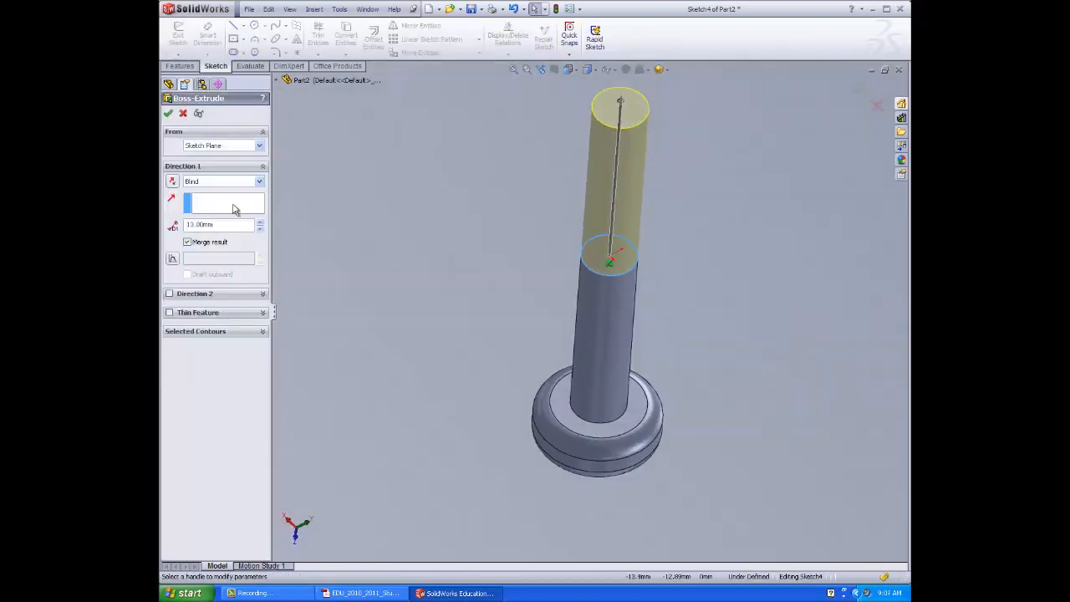
click(191, 223)
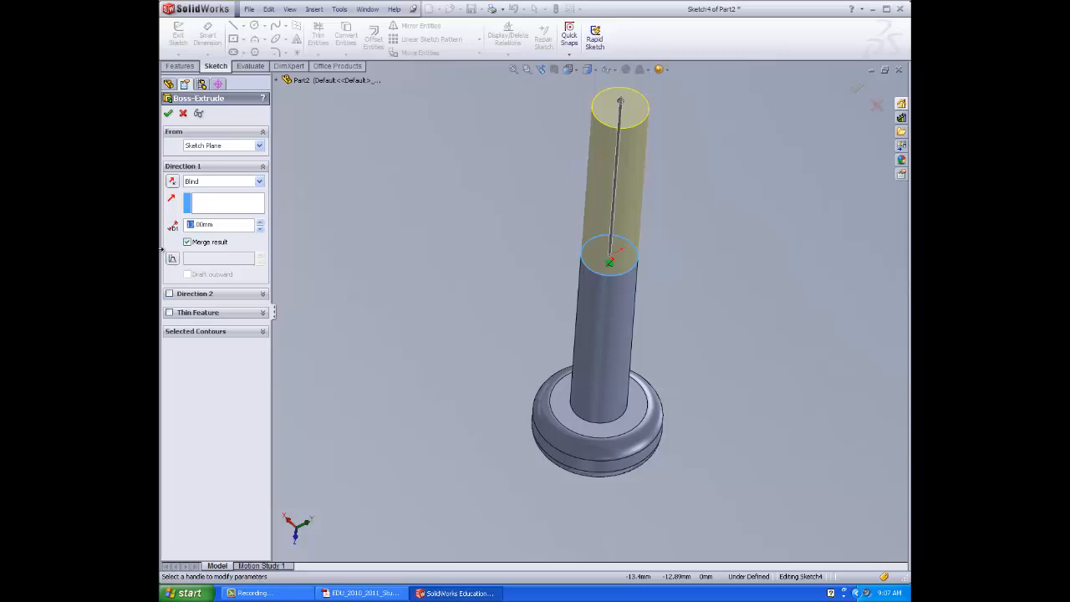
text(2)
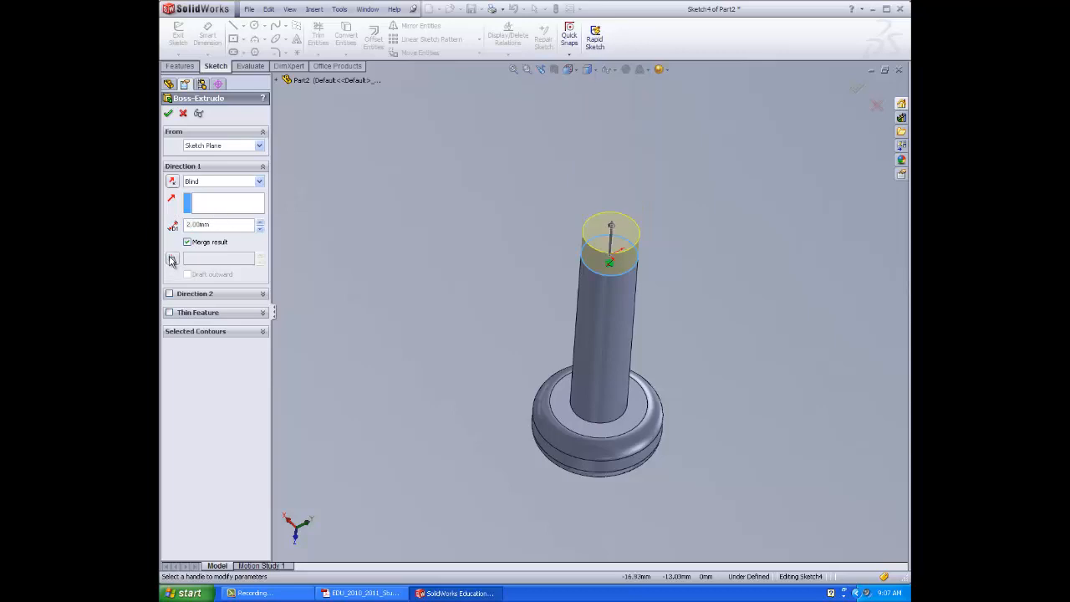
click(171, 260)
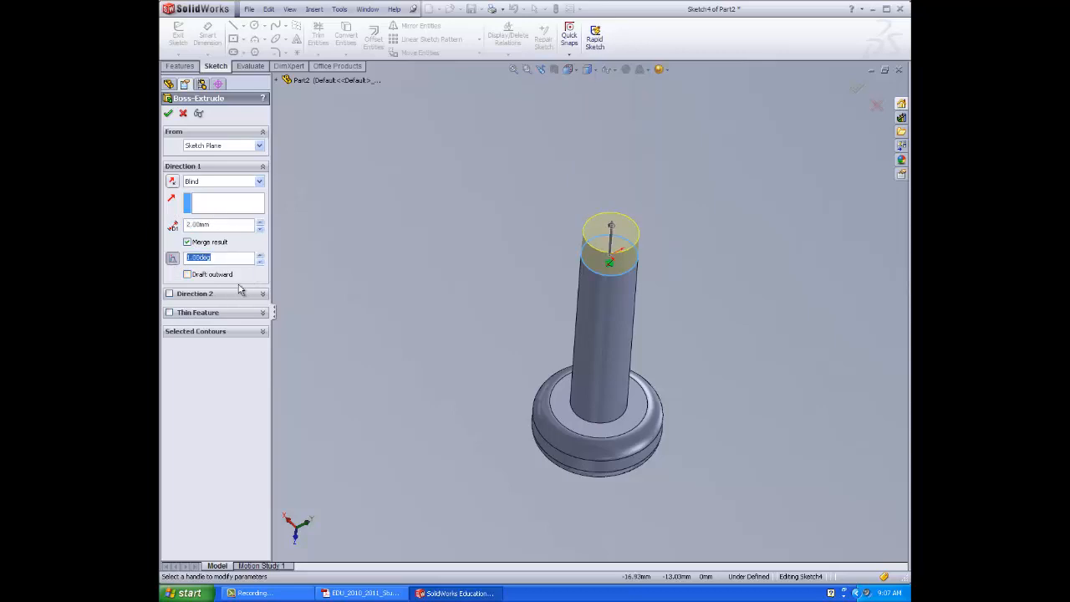
click(261, 258)
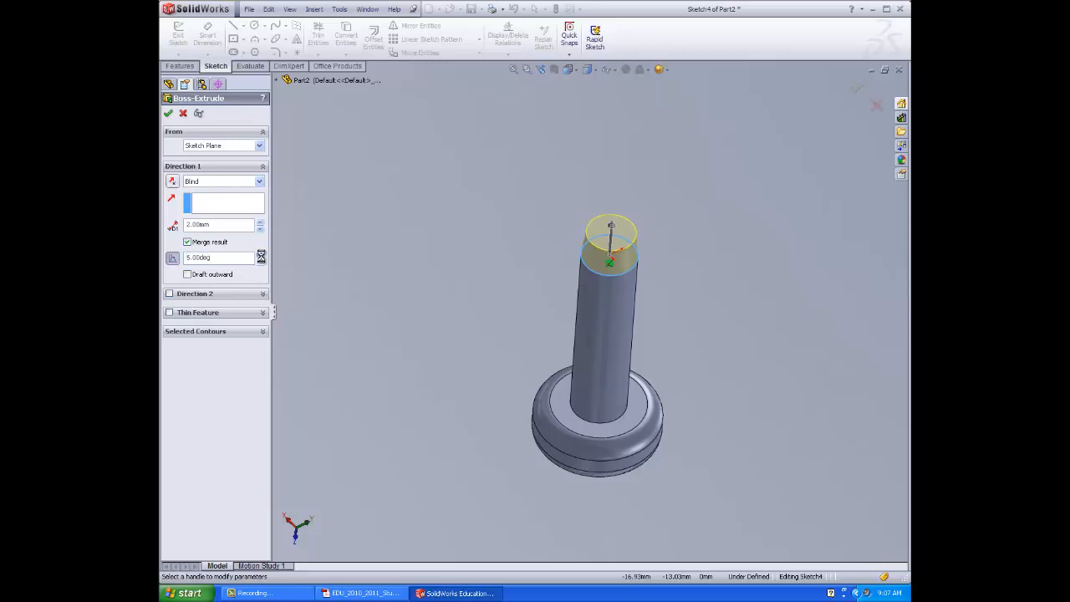
drag(261, 257, 261, 260)
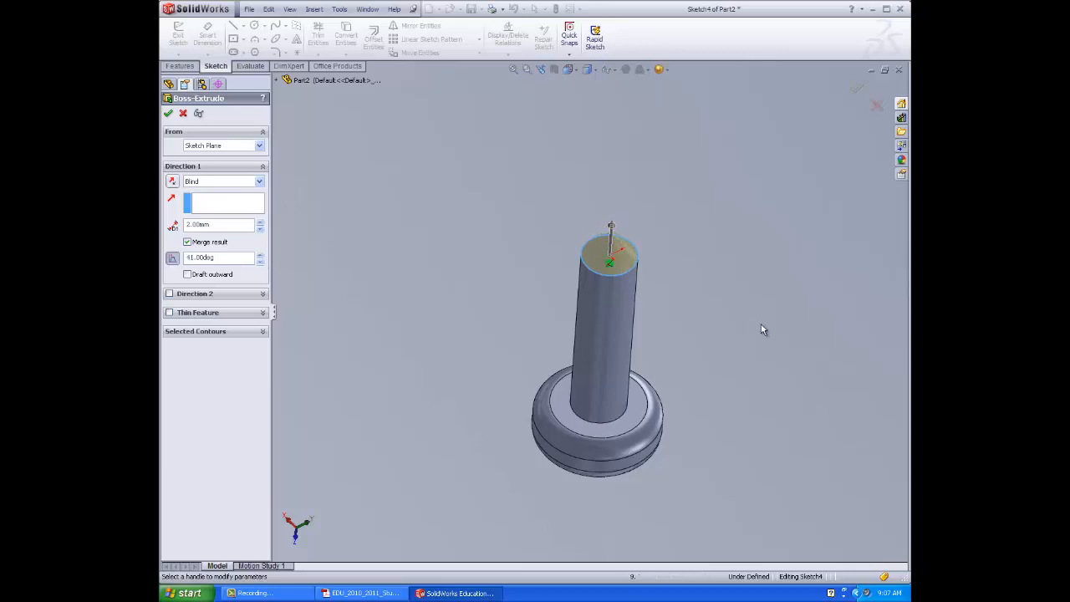
middle_drag(764, 327, 747, 277)
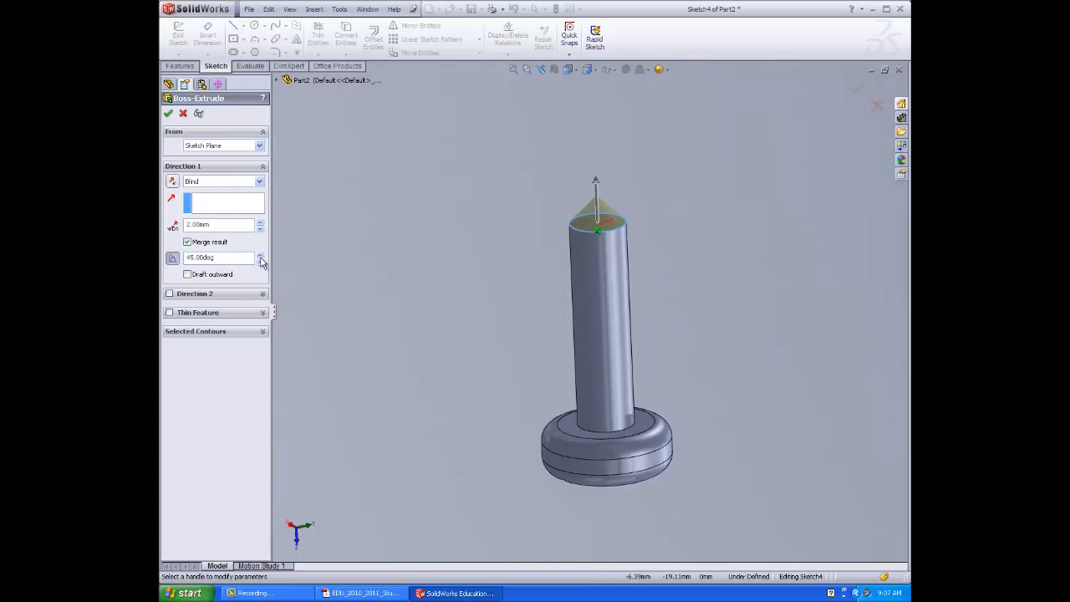
click(168, 116)
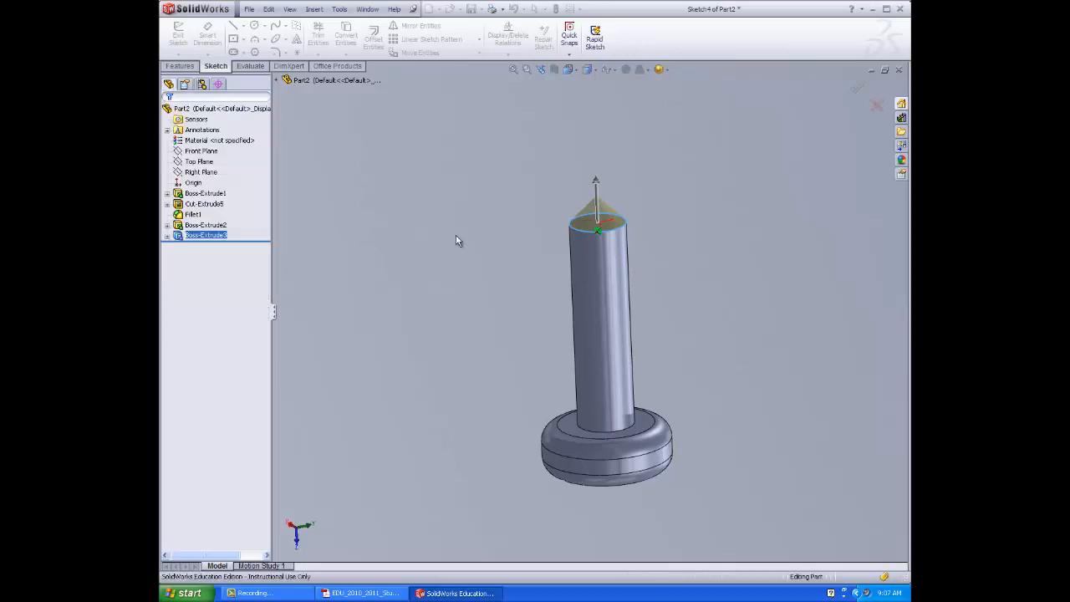
Save the part as Screw in the Lesson05 folder
middle_drag(715, 267, 268, 435)
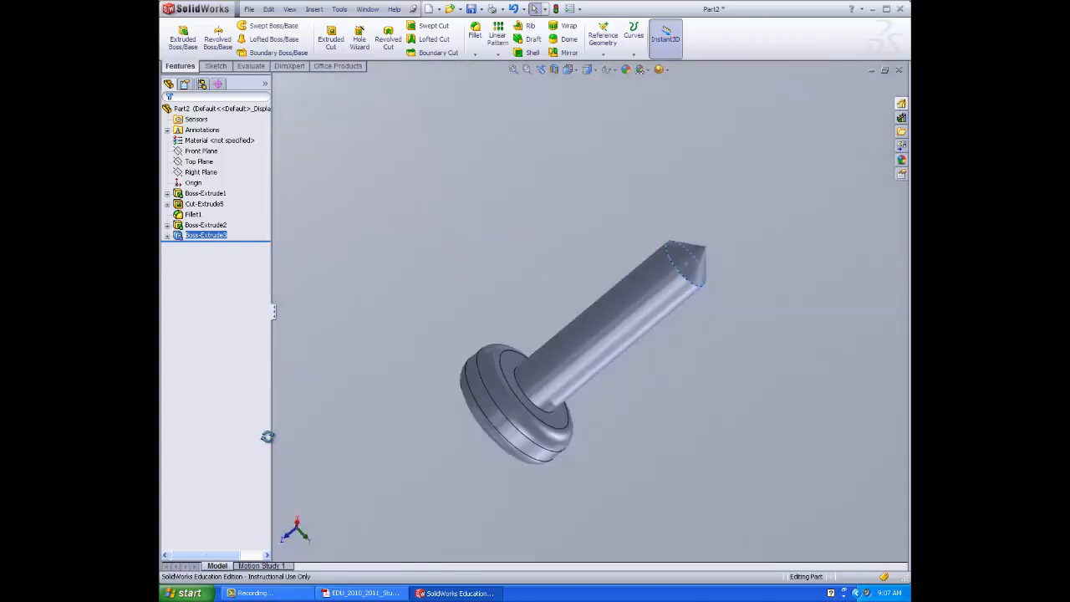
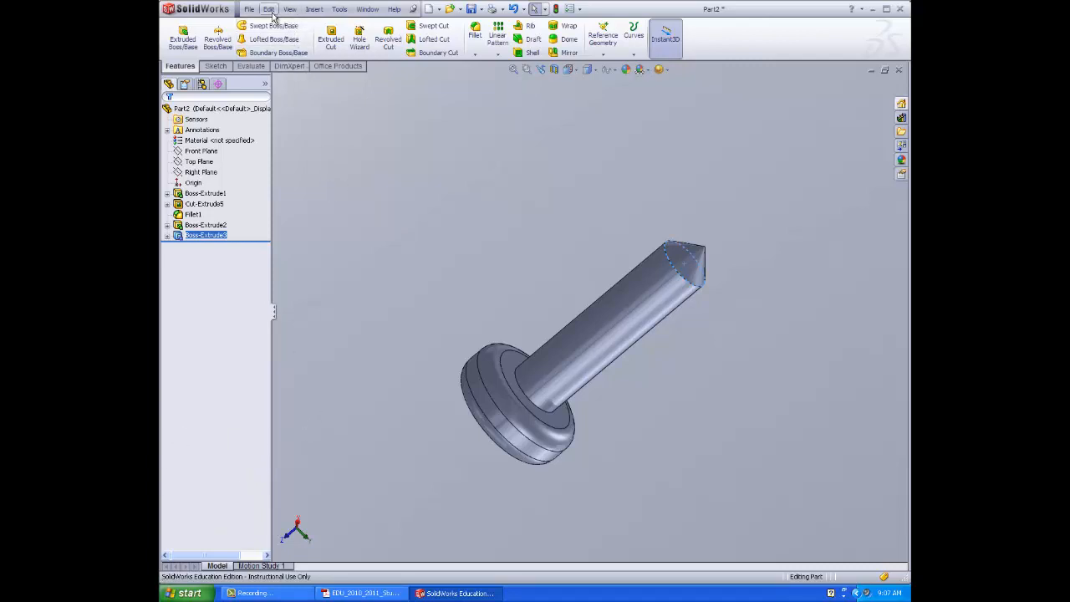
click(468, 10)
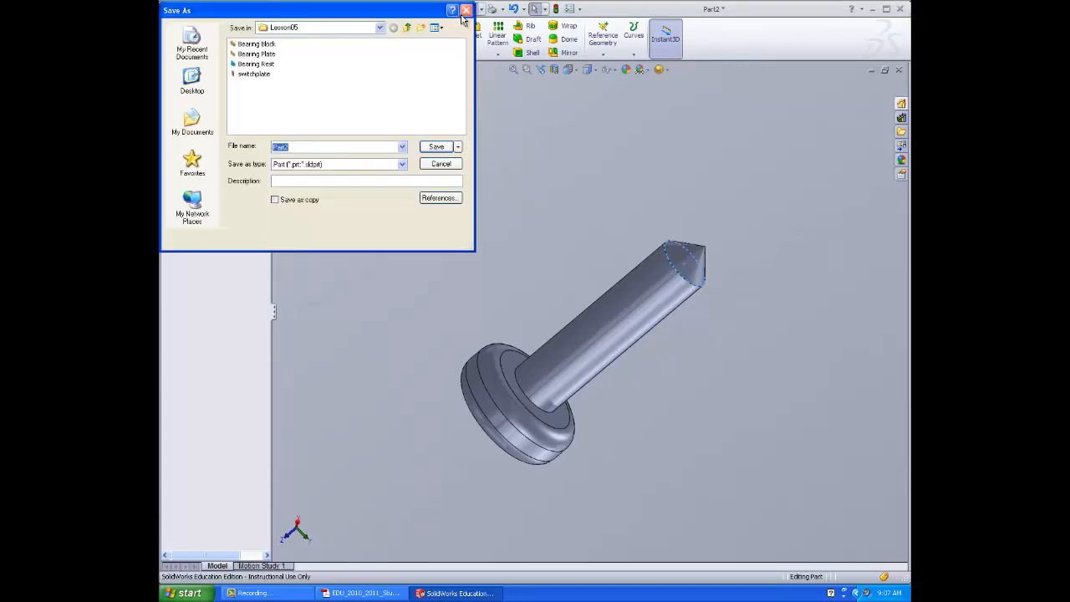
text(Screw)
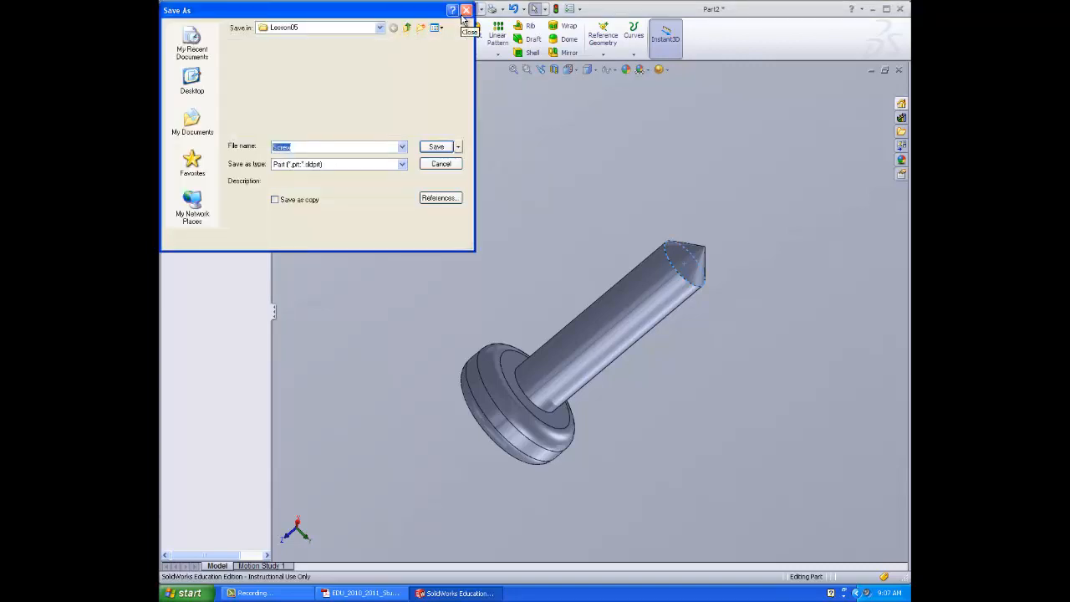
key(Return)
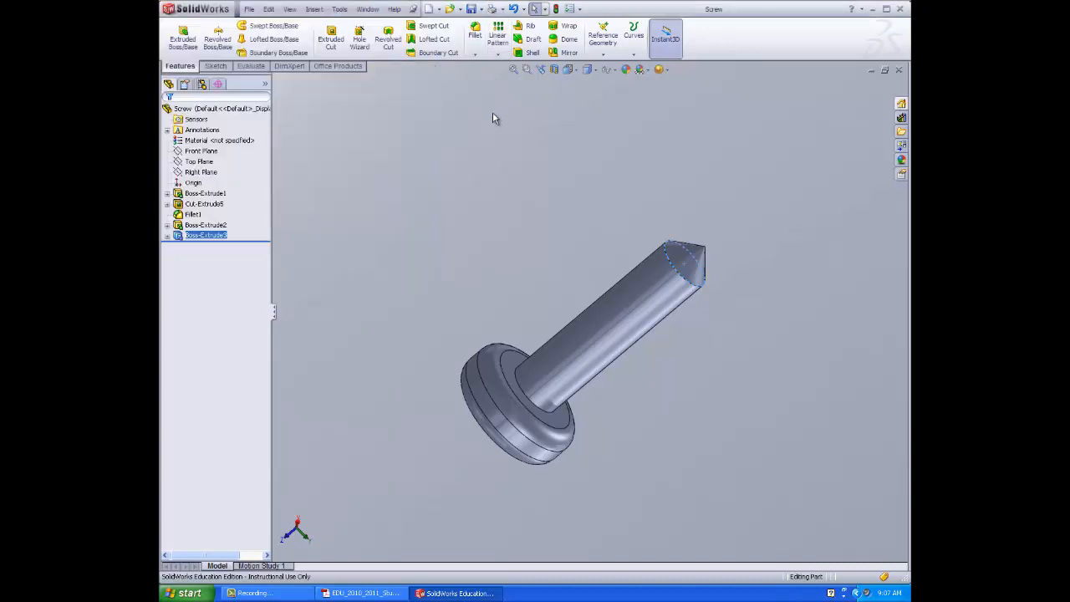
Minimize the screw part's window and create a new document from the Assembly template
click(869, 70)
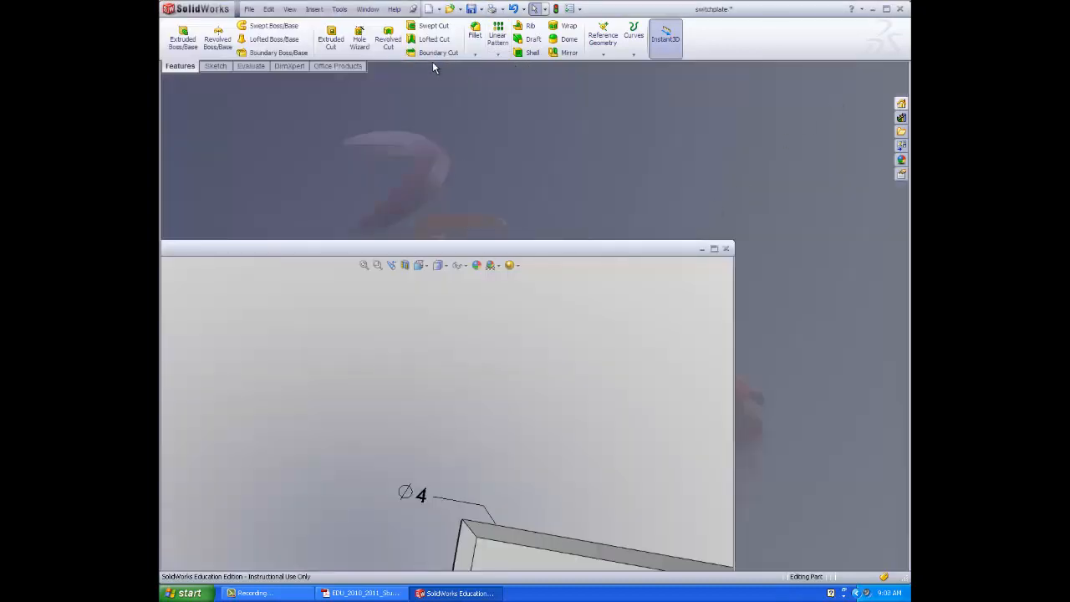
click(429, 10)
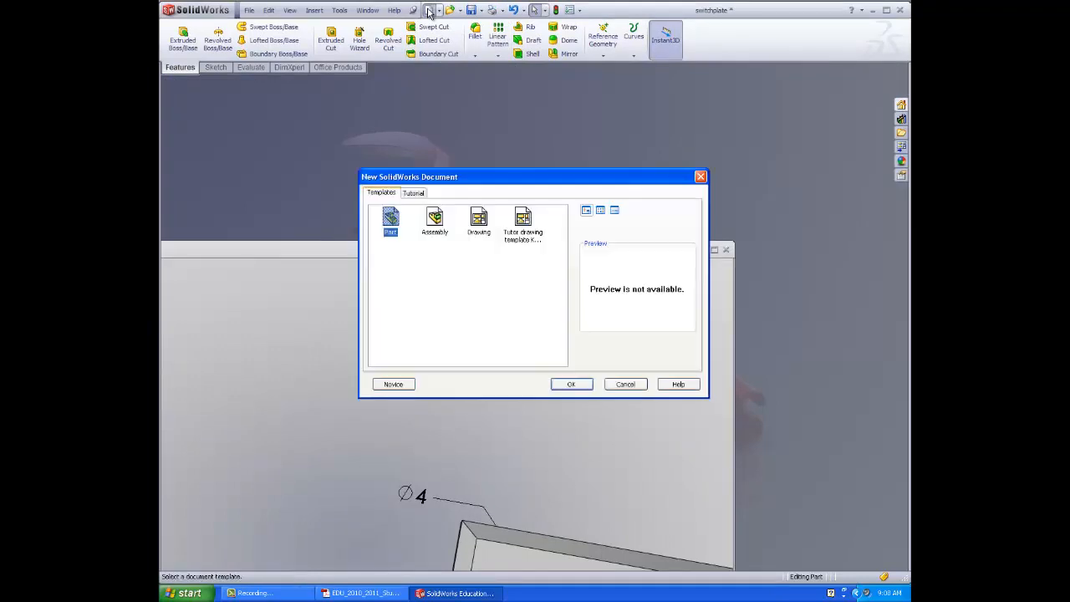
click(443, 224)
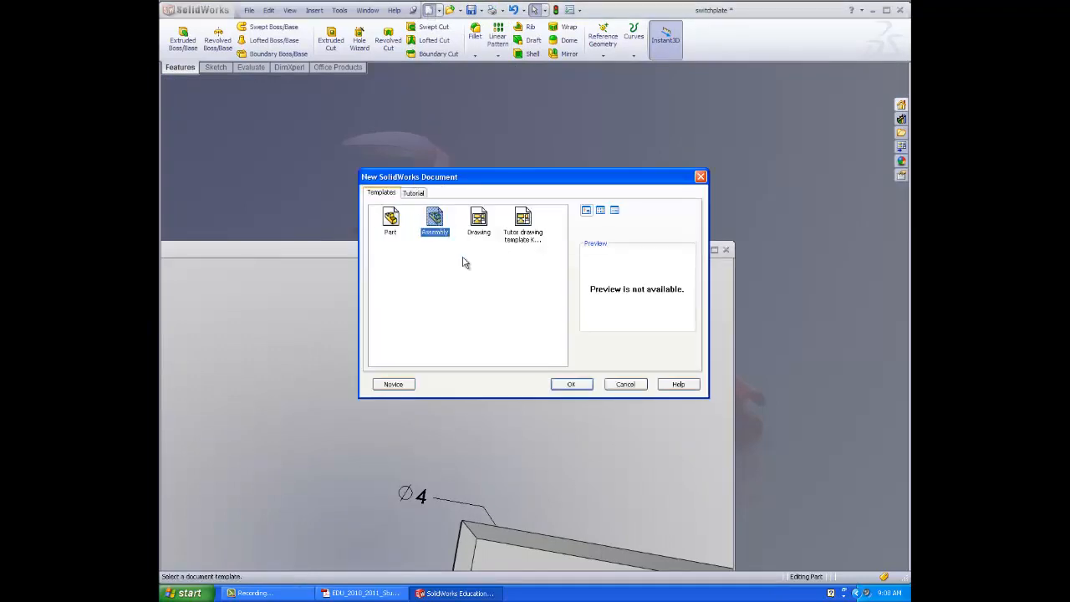
click(574, 385)
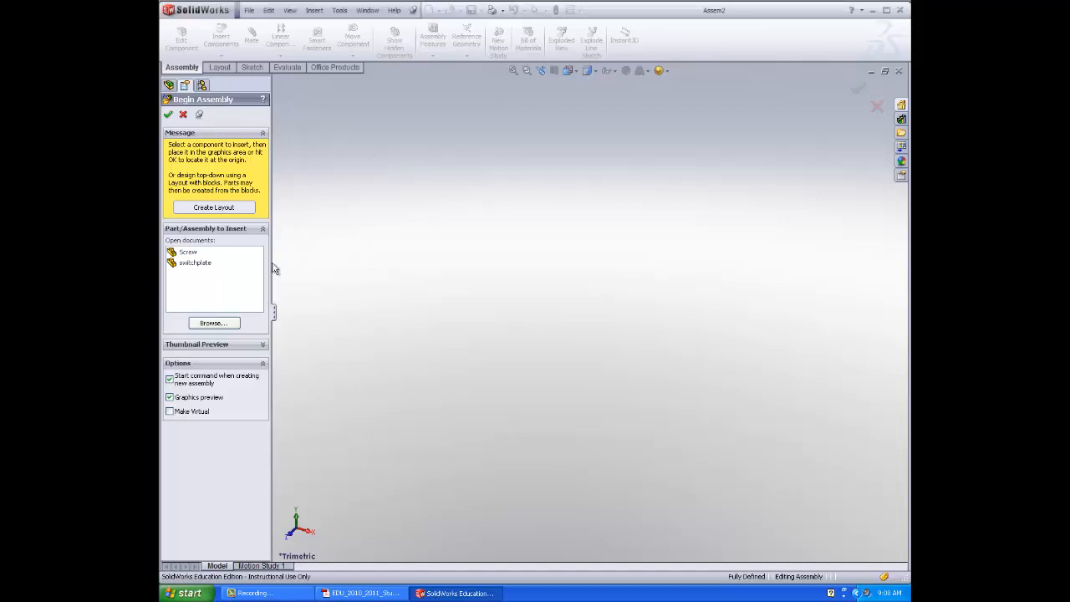
Insert a Screw, the switchplate and a second Screw into the assembly, with both screws beside the plate
click(225, 252)
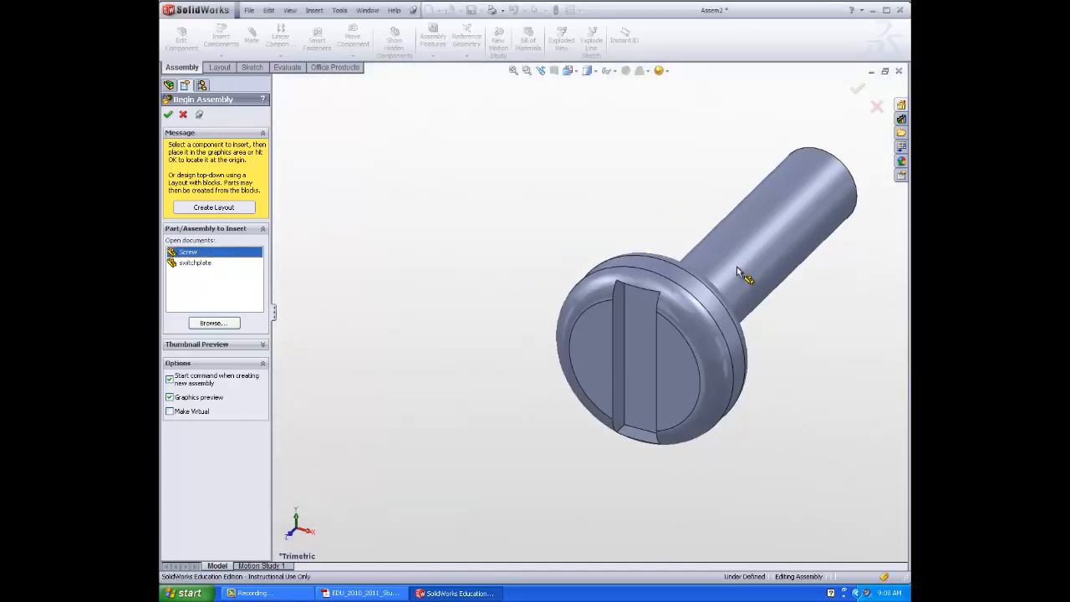
click(199, 263)
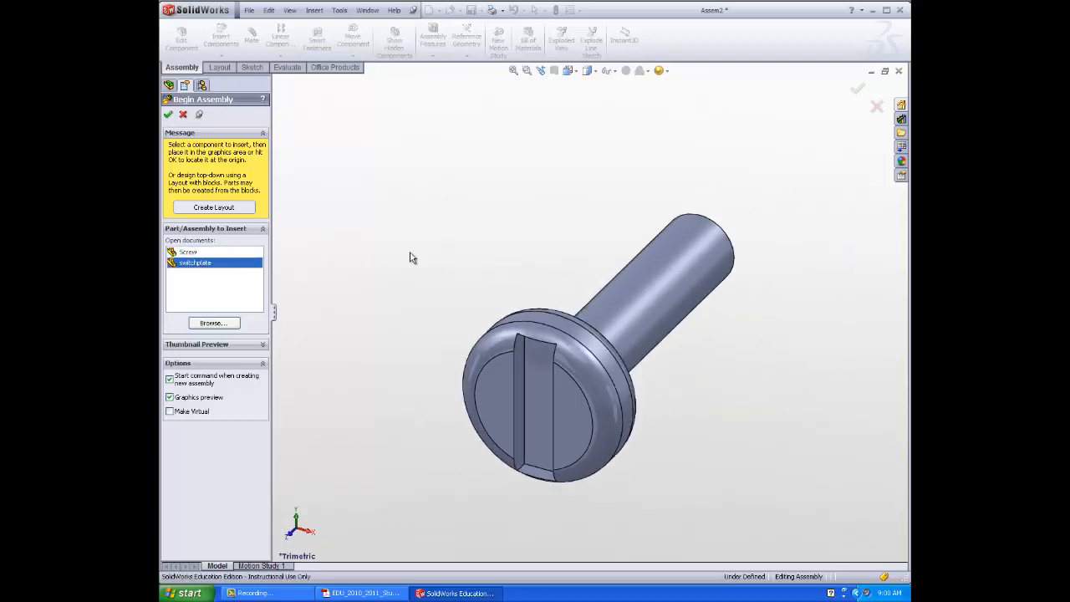
scroll(598, 260, up, 6)
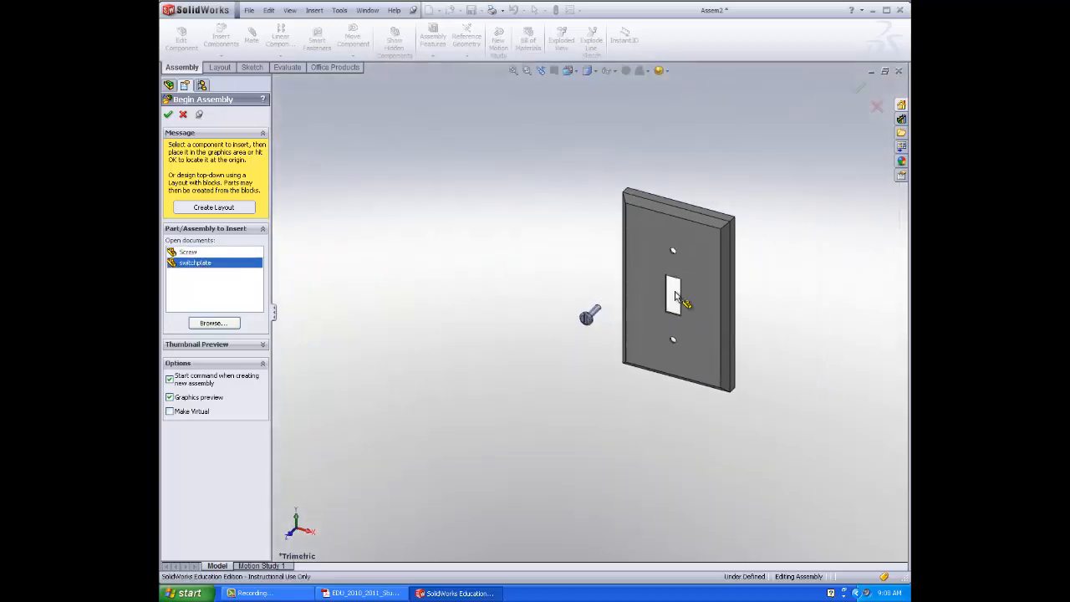
click(729, 287)
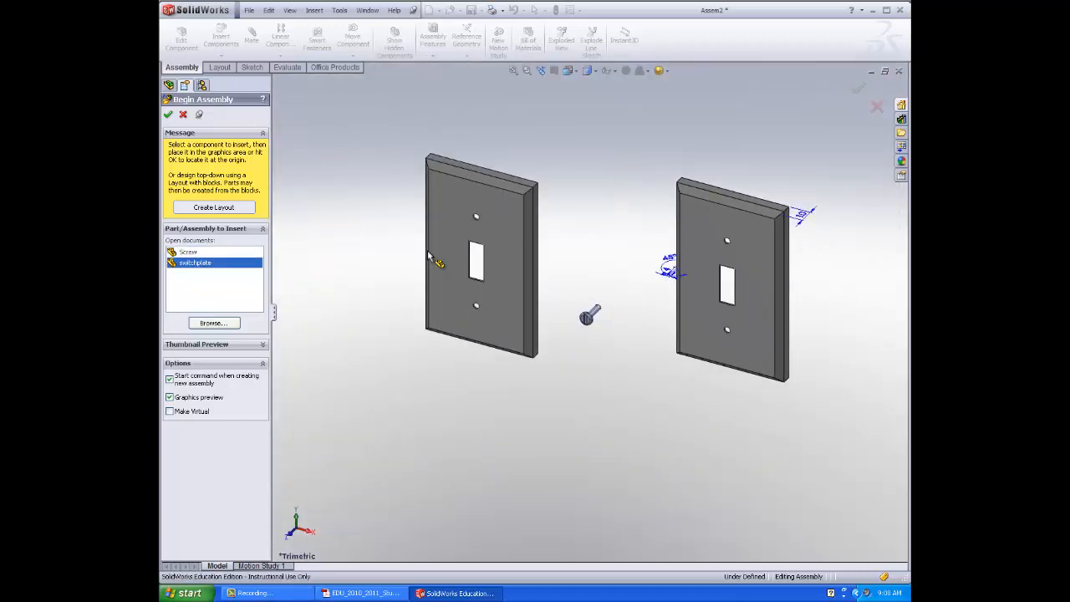
click(219, 252)
click(599, 249)
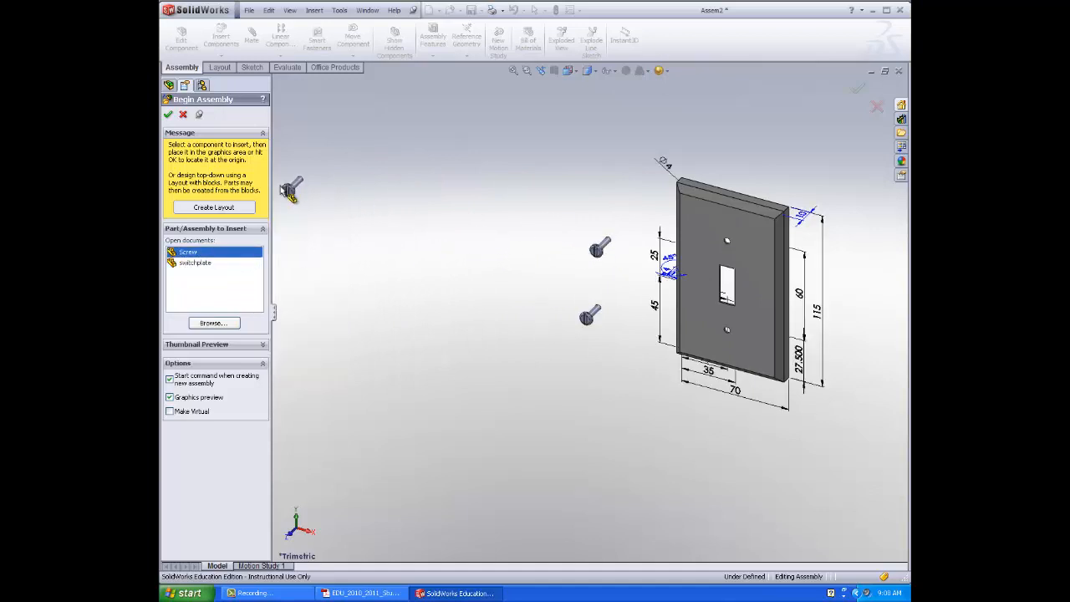
key(Escape)
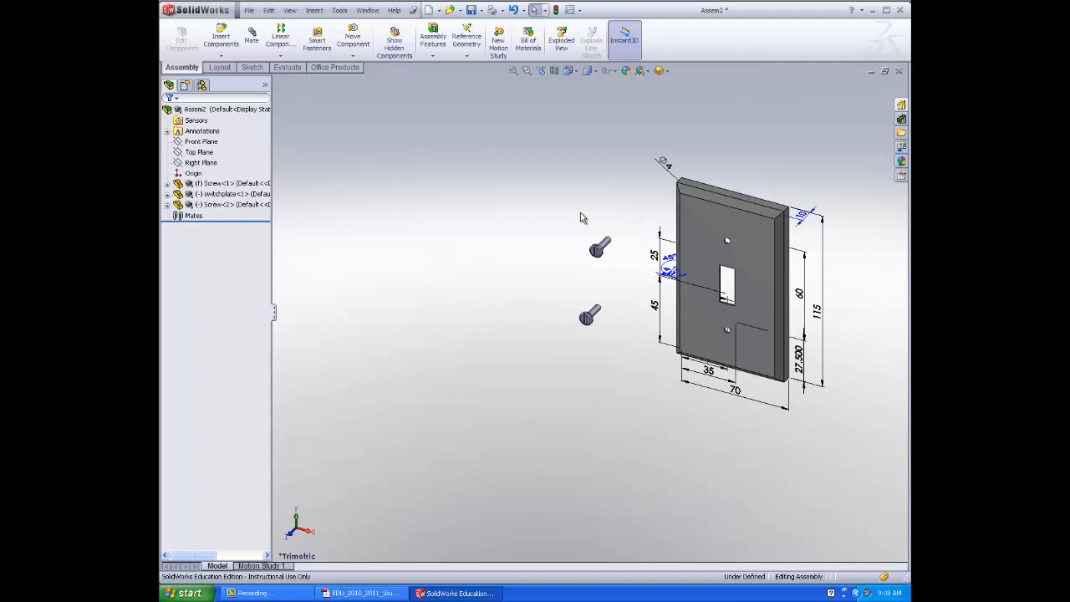
Add a concentric mate between the shank of the second Screw and the switchplate's upper screw hole
click(251, 48)
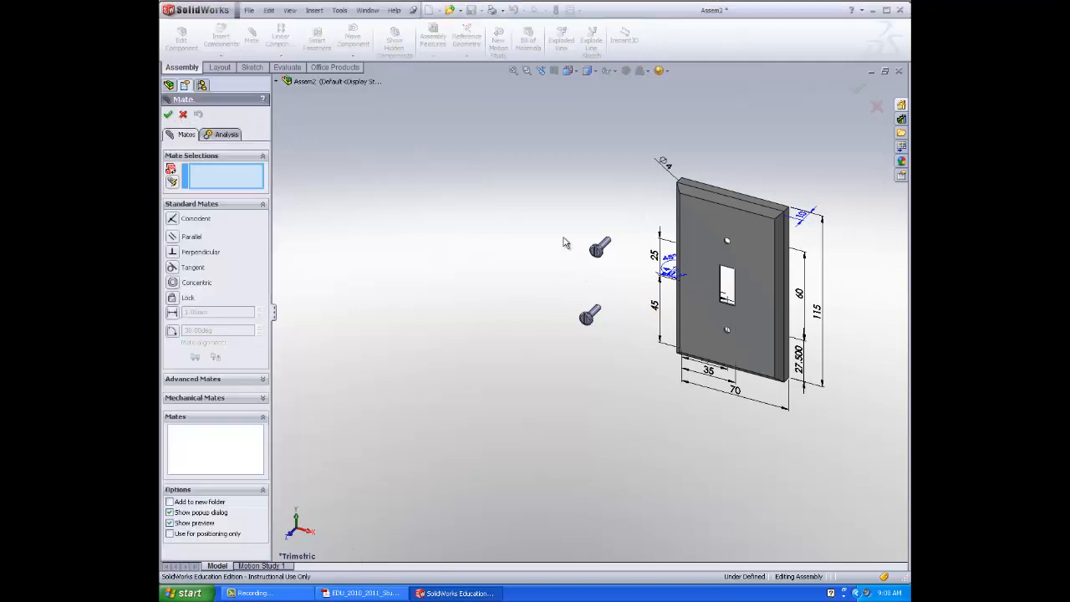
middle_drag(563, 242, 609, 315)
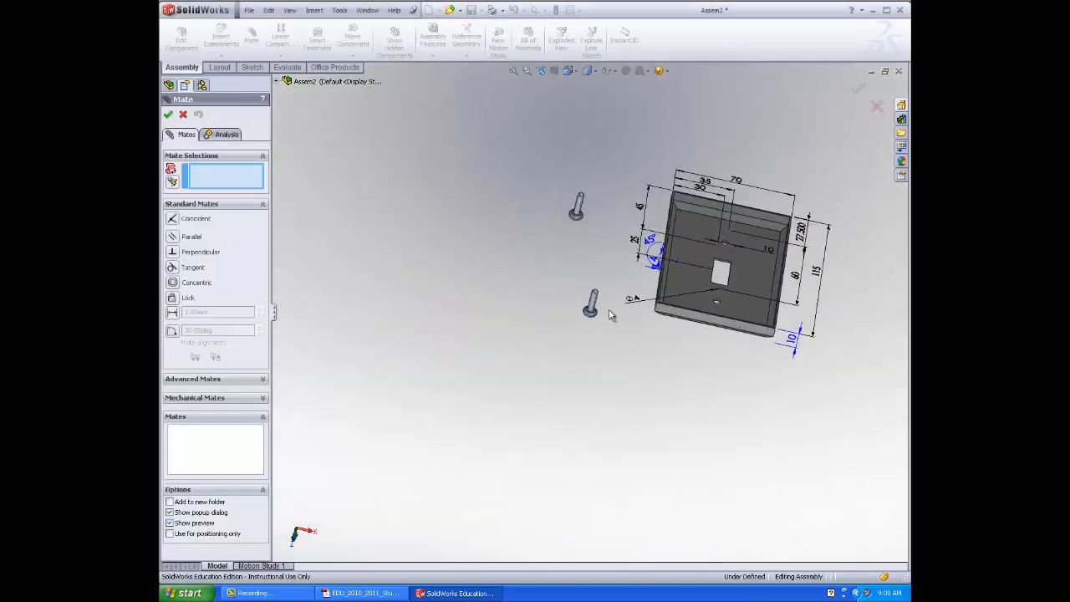
scroll(585, 317, down, 10)
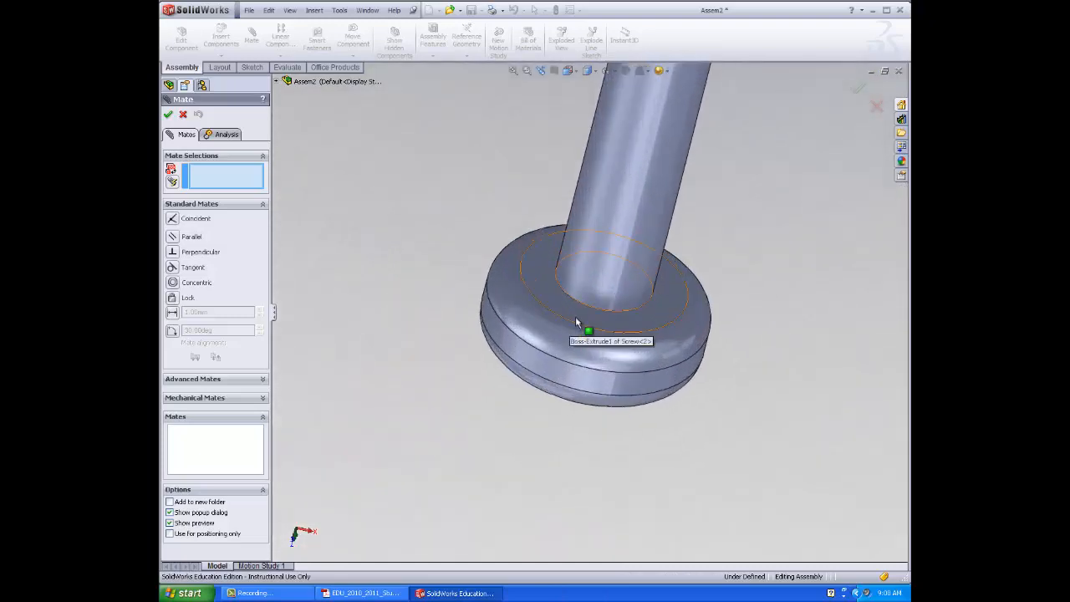
middle_drag(722, 390, 686, 373)
click(526, 104)
middle_drag(526, 104, 558, 201)
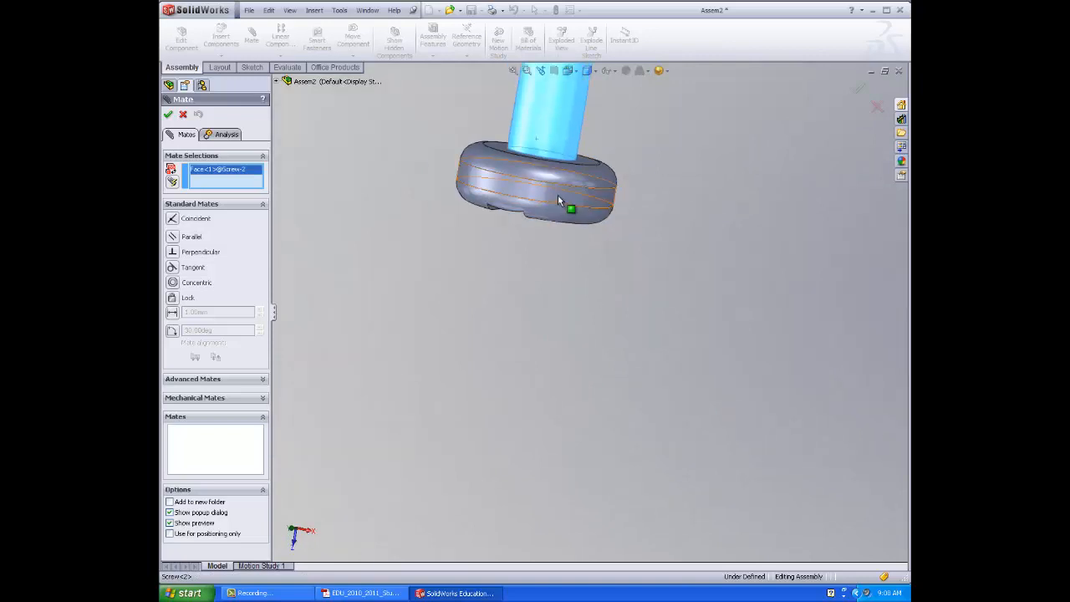
scroll(558, 200, up, 5)
middle_drag(746, 439, 846, 242)
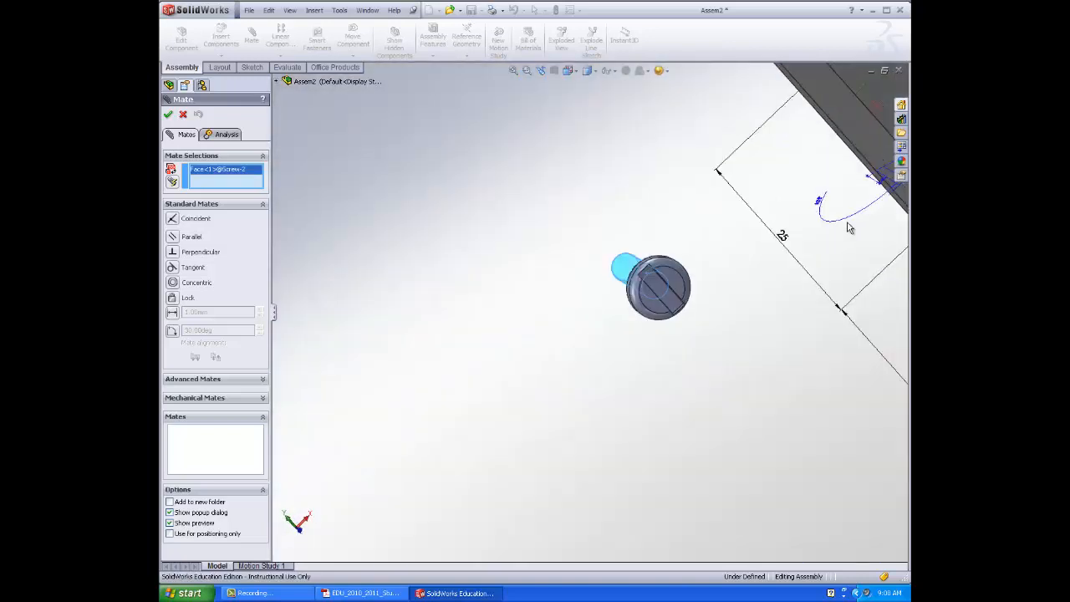
scroll(846, 219, up, 5)
scroll(846, 216, down, 6)
scroll(654, 154, up, 4)
middle_drag(626, 178, 578, 267)
scroll(435, 240, down, 4)
click(596, 269)
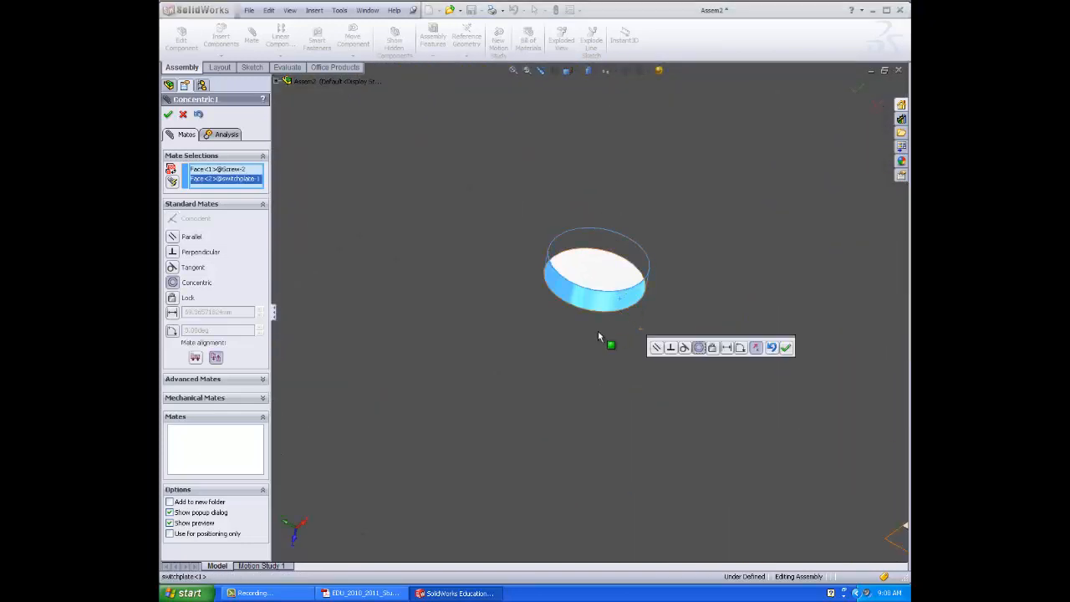
scroll(597, 343, up, 5)
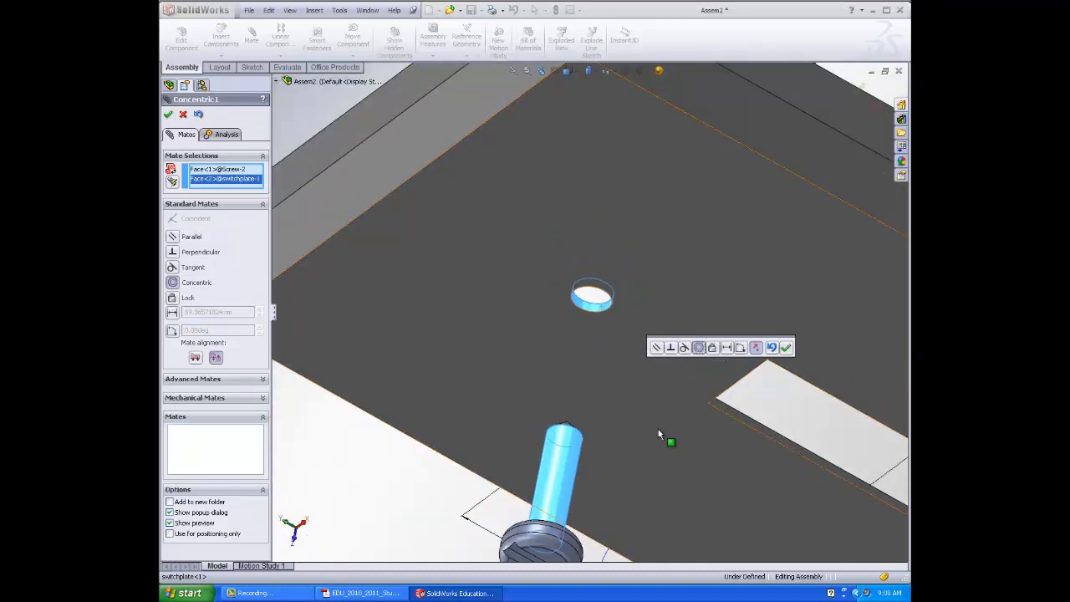
click(787, 347)
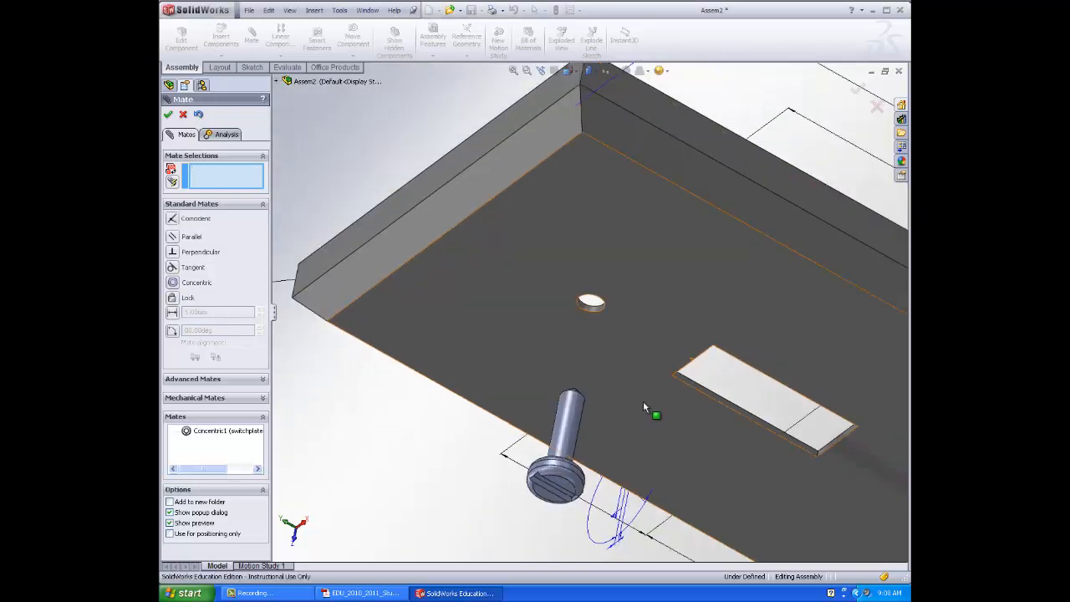
Add a coincident mate between the underside of the second Screw's head and the switchplate's front face
middle_drag(492, 400, 568, 523)
scroll(752, 527, up, 4)
scroll(702, 468, down, 5)
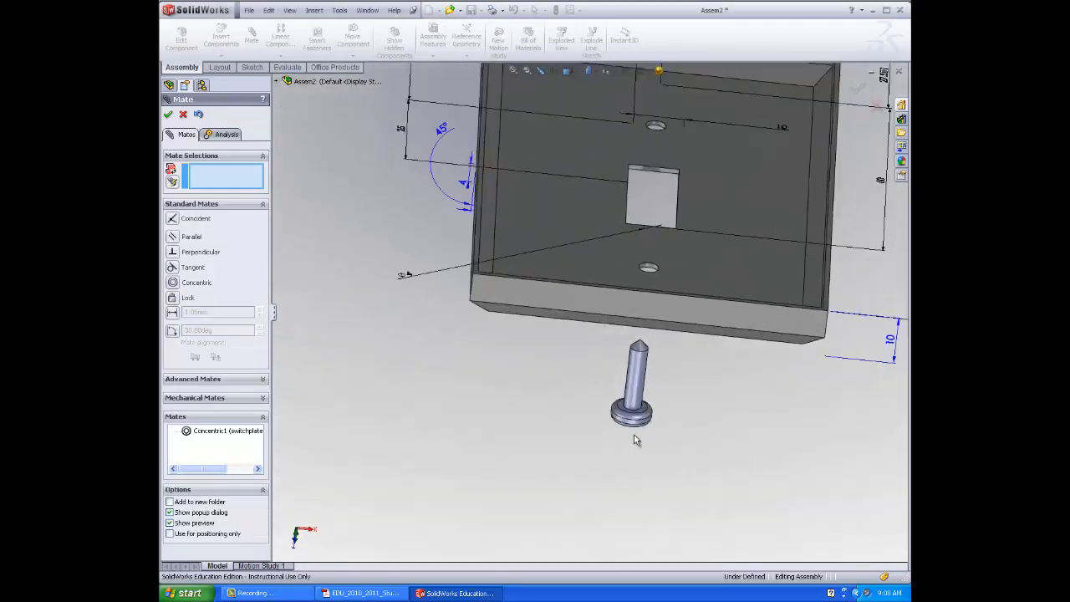
middle_drag(669, 381, 671, 393)
scroll(644, 401, down, 5)
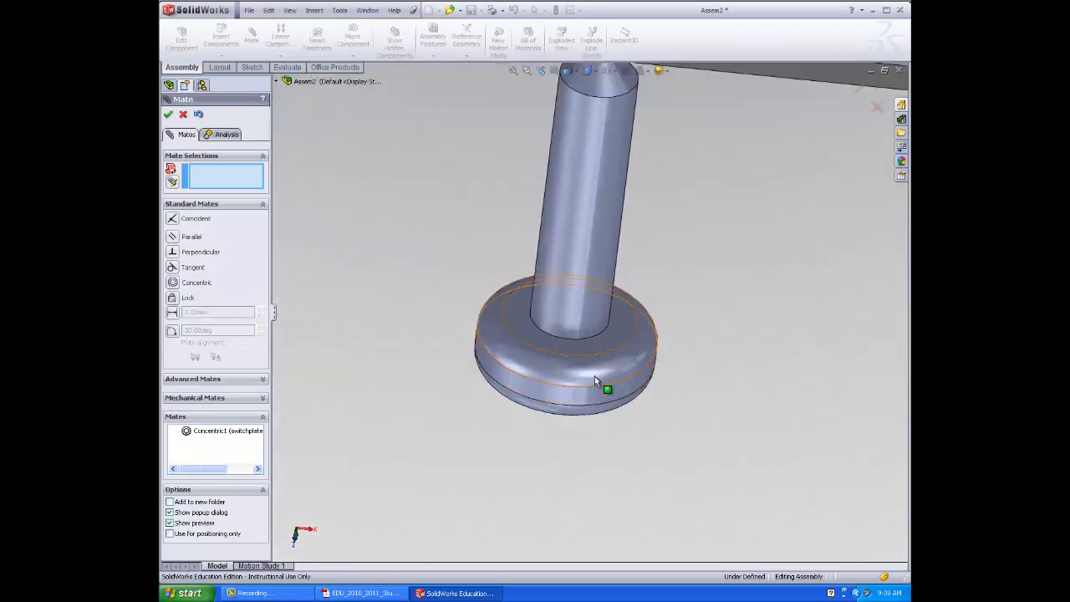
click(588, 351)
scroll(652, 429, up, 4)
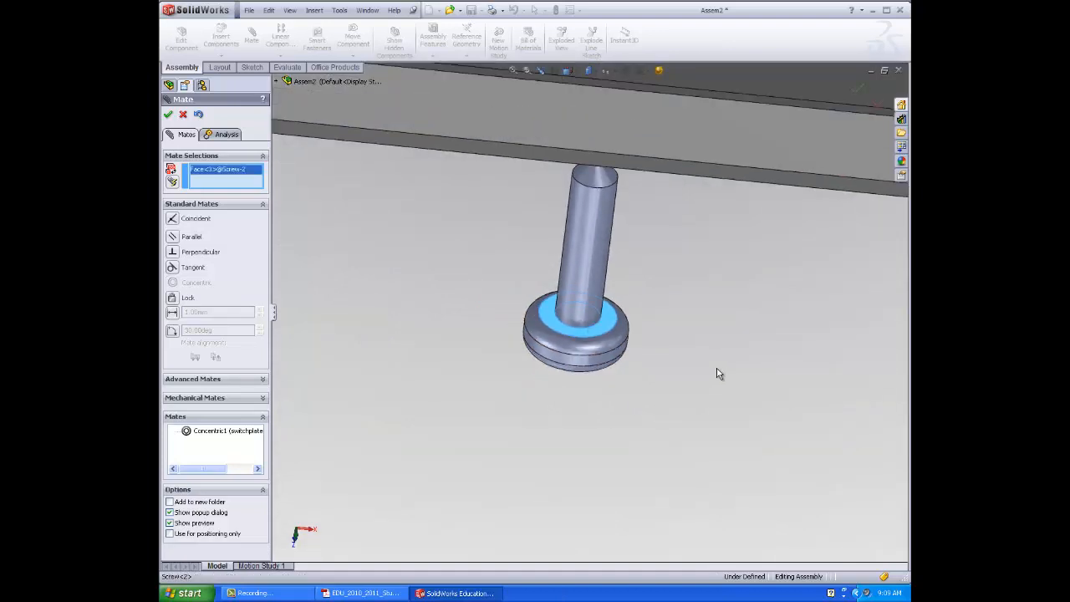
middle_drag(717, 373, 740, 189)
click(738, 186)
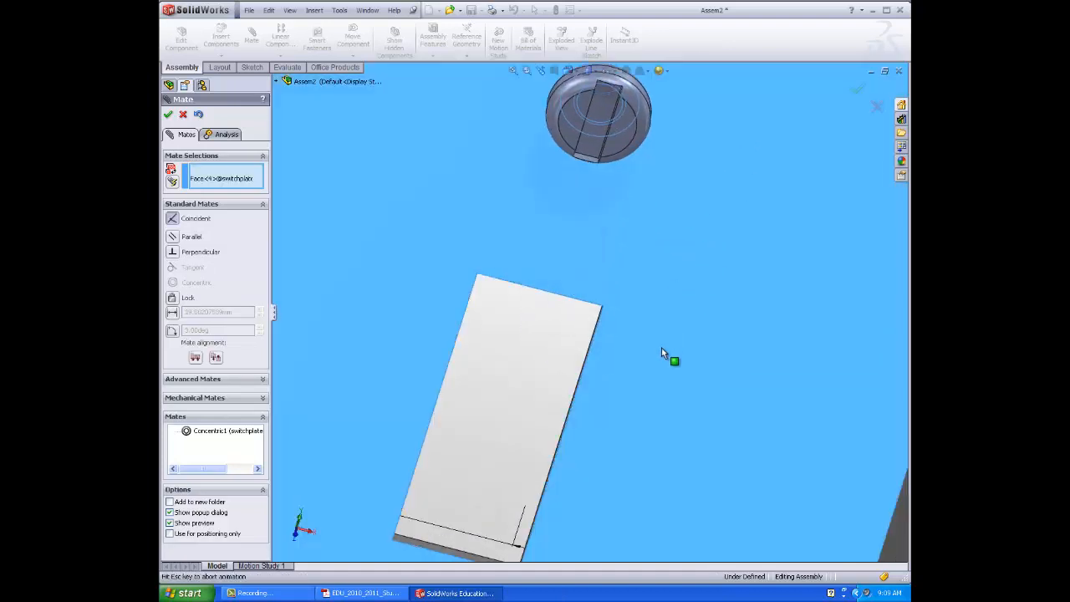
click(793, 367)
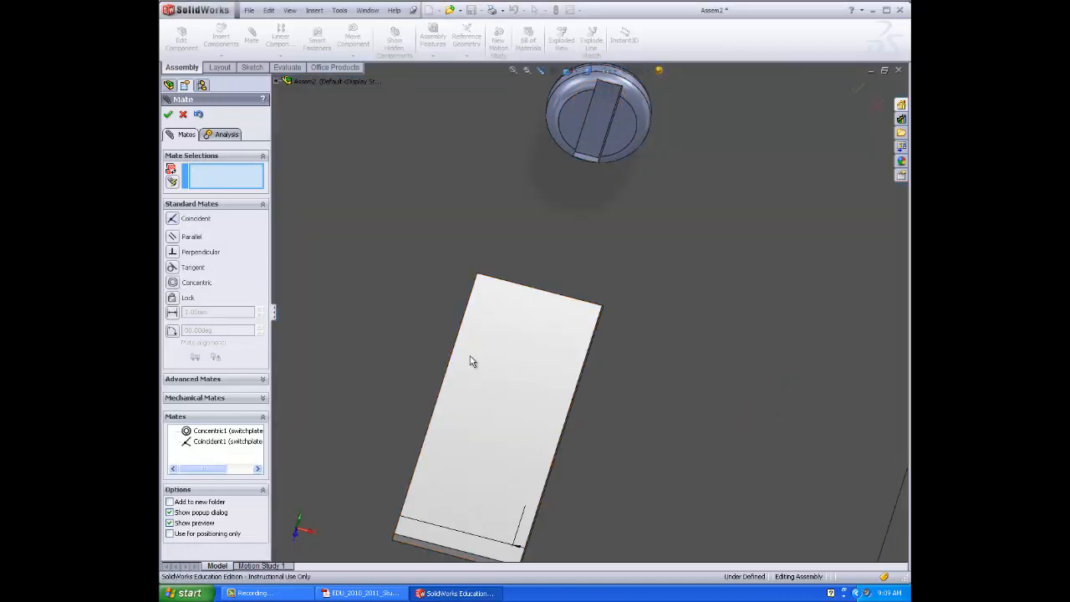
Move the upper screw and the switchplate slightly to check which movement the mates still allow
scroll(471, 361, up, 6)
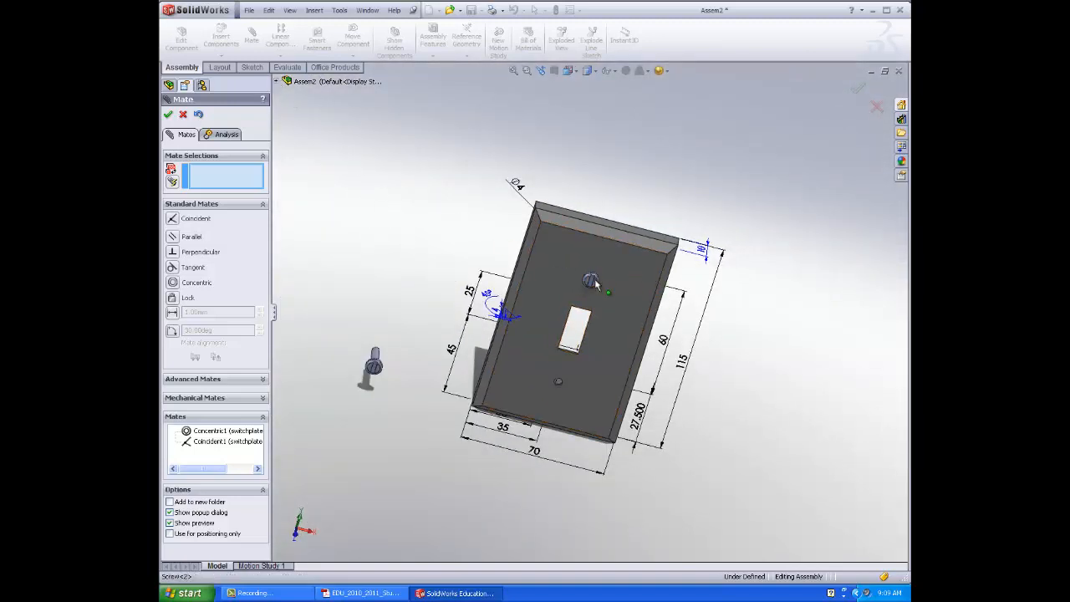
mouse_move(595, 281)
mouse_down()
mouse_move(586, 307)
mouse_move(598, 272)
mouse_up()
scroll(598, 271, down, 4)
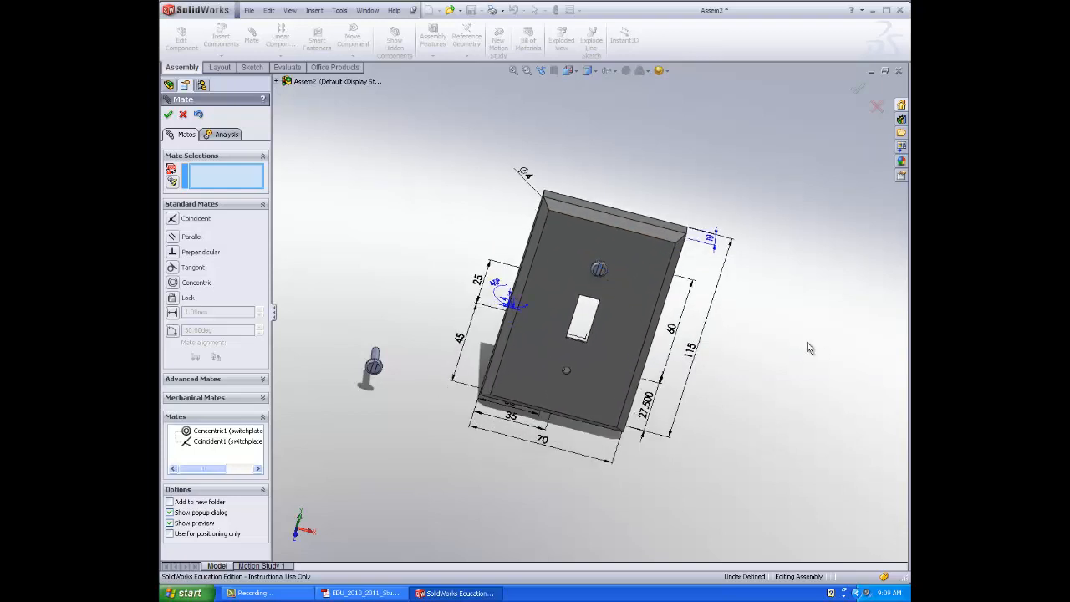
drag(710, 266, 855, 299)
drag(843, 319, 728, 284)
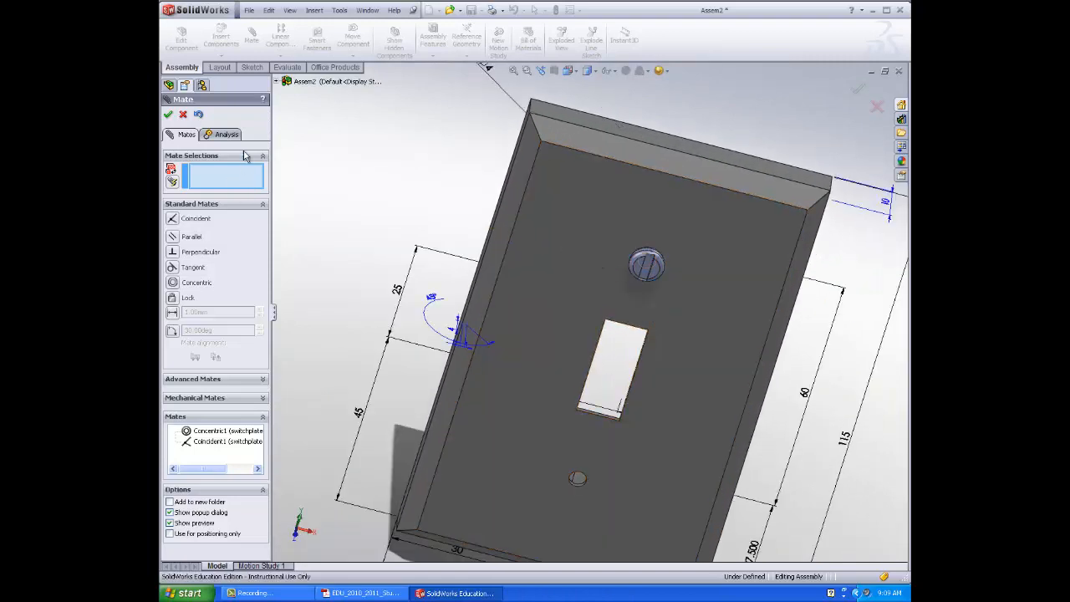
click(278, 82)
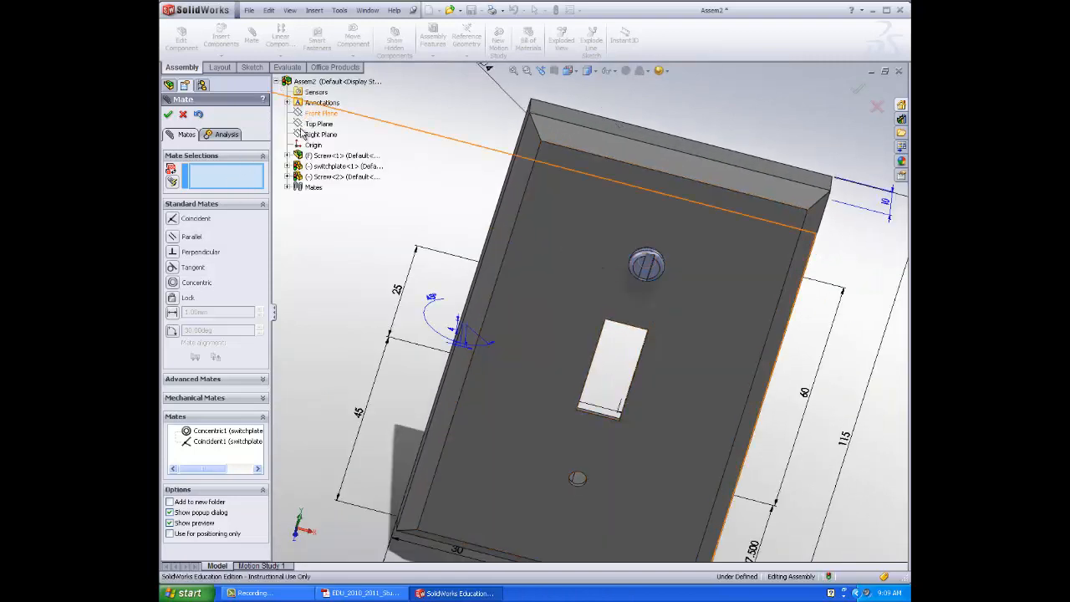
click(288, 177)
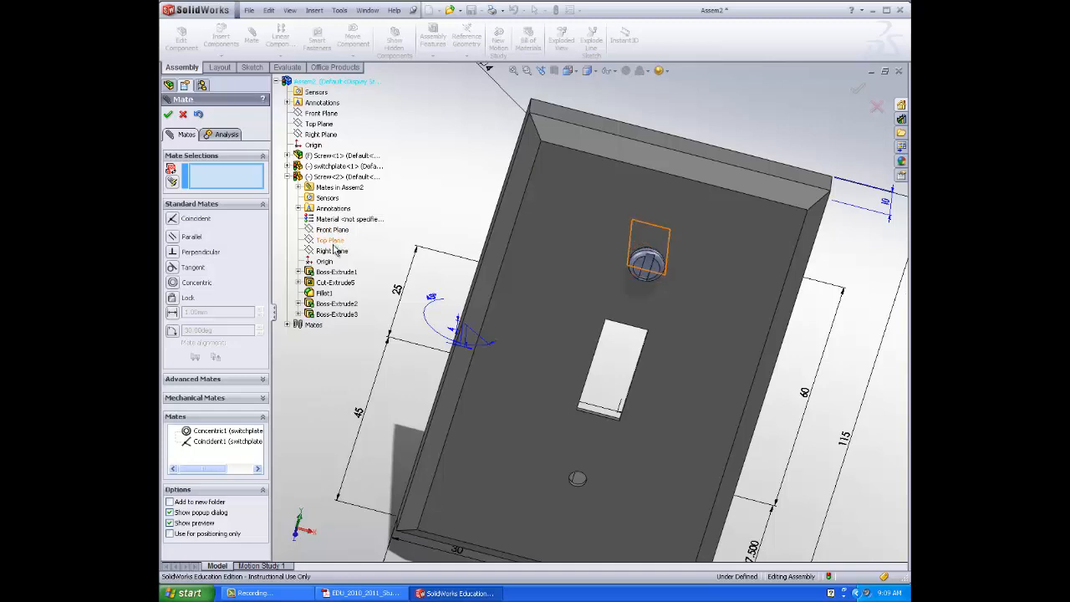
click(332, 251)
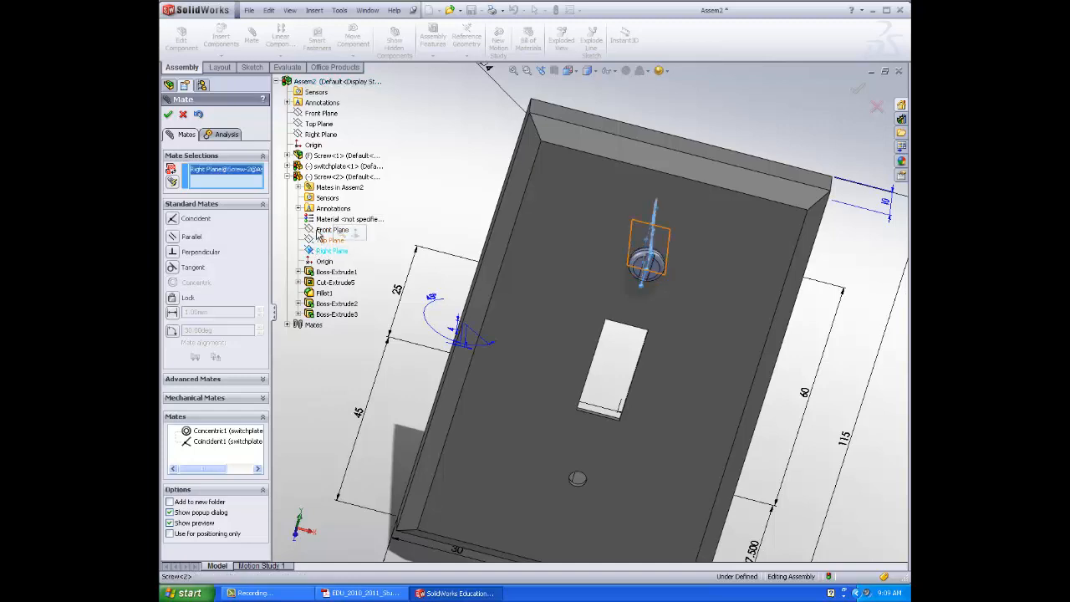
click(289, 166)
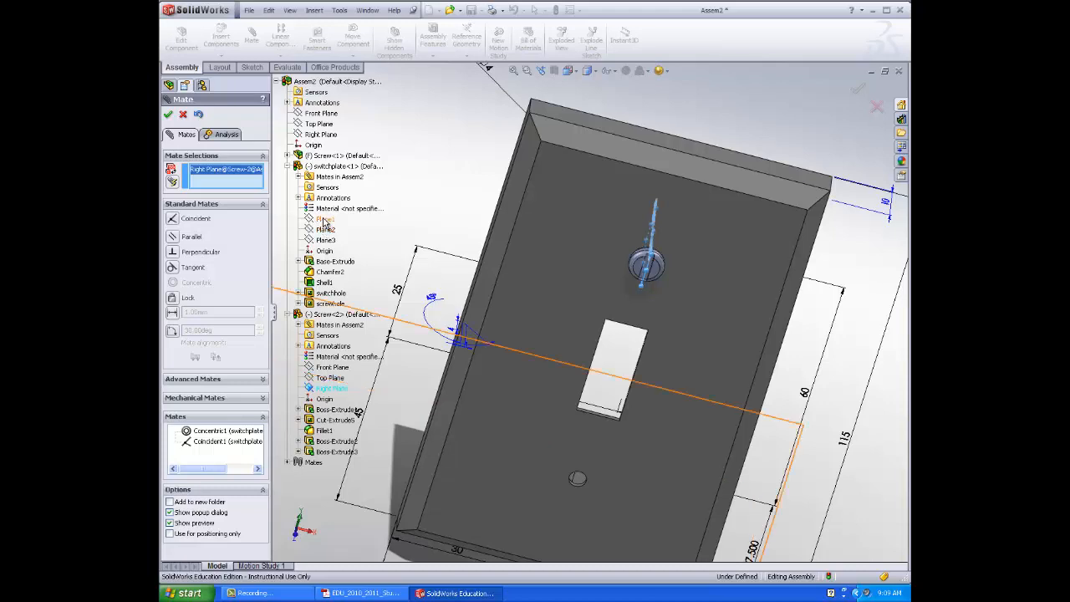
scroll(452, 261, up, 2)
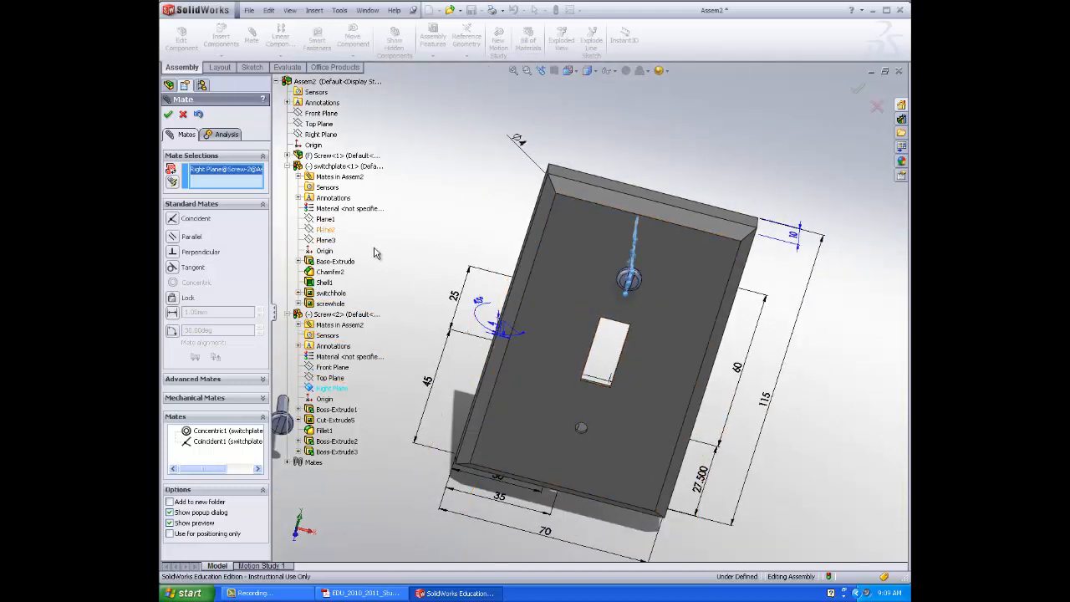
middle_drag(460, 183, 443, 164)
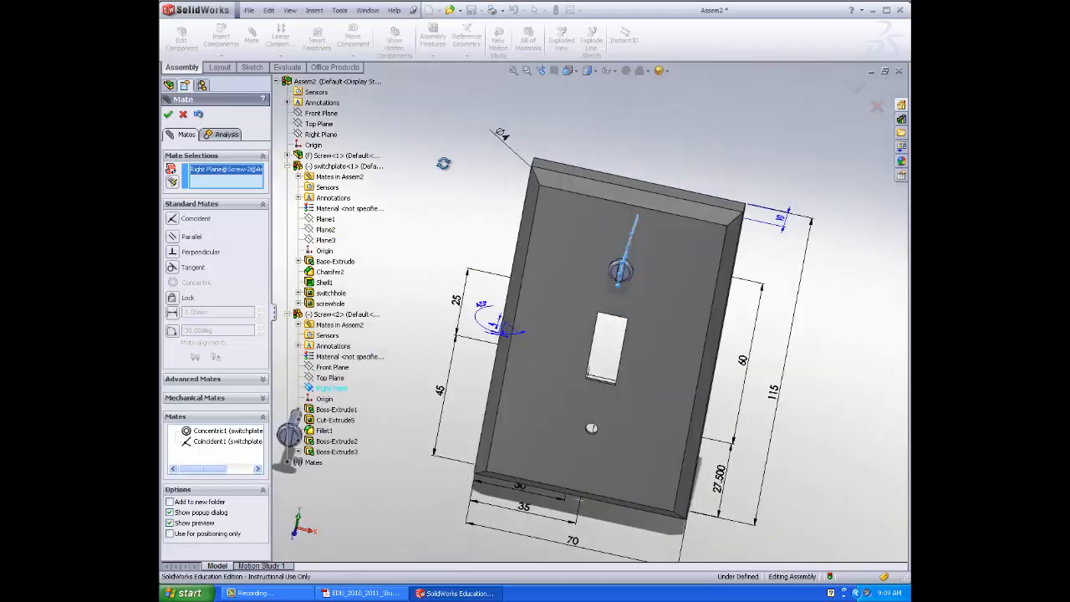
click(333, 242)
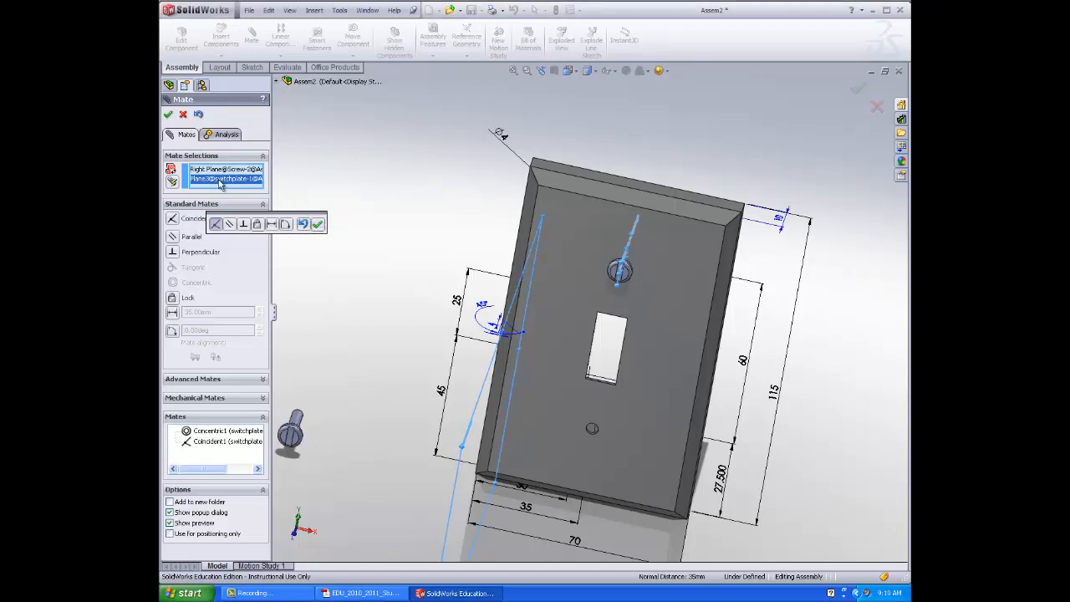
key(Delete)
key(Delete)
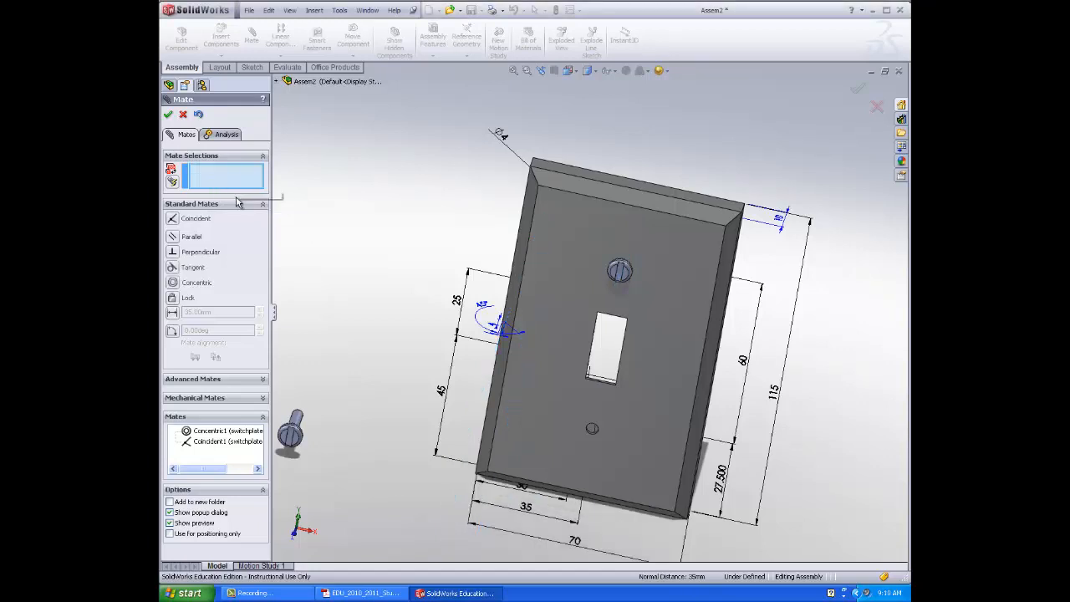
Add a concentric mate between the shank of the first Screw and the switchplate's lower screw hole
middle_drag(327, 375, 326, 452)
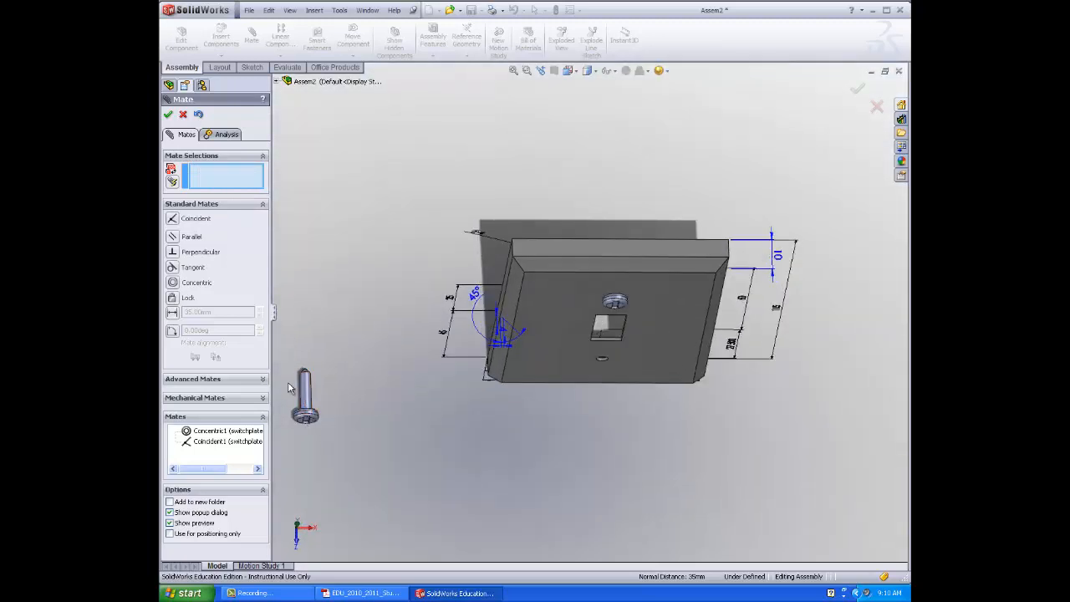
click(306, 384)
scroll(593, 363, down, 8)
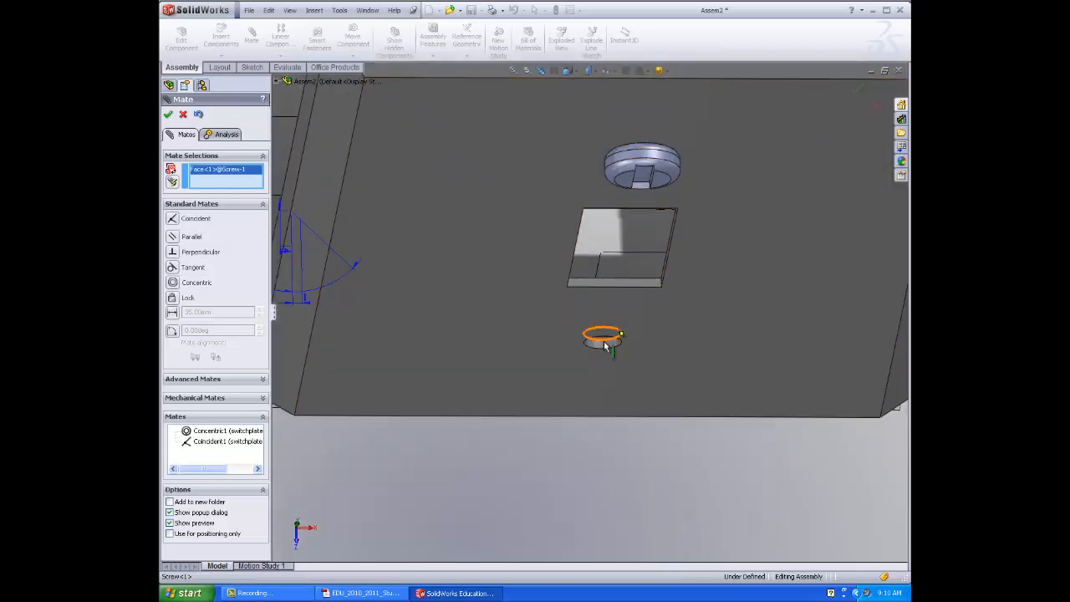
click(607, 344)
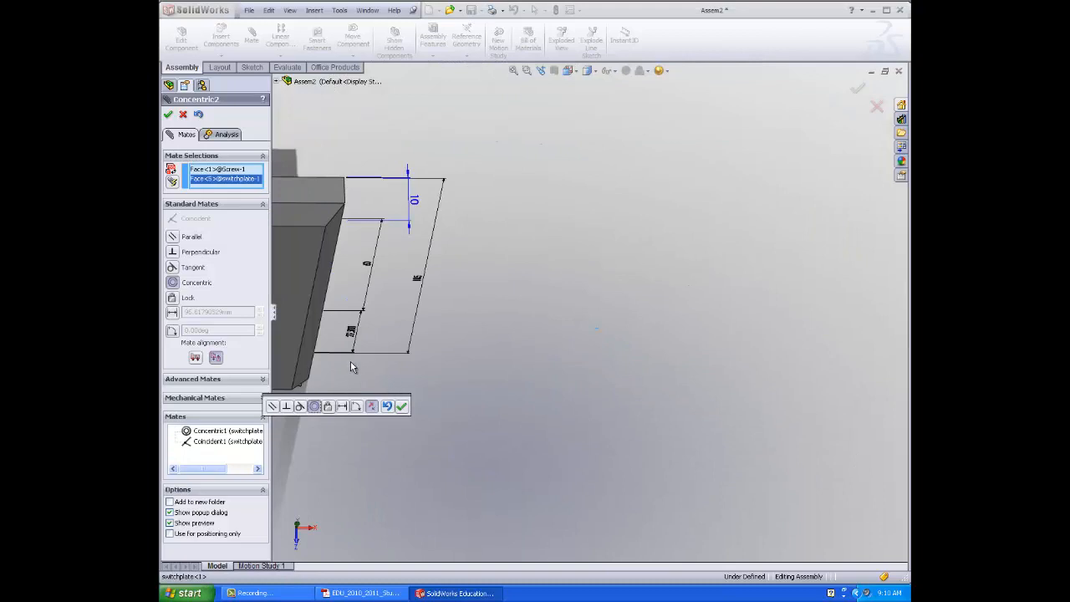
click(402, 405)
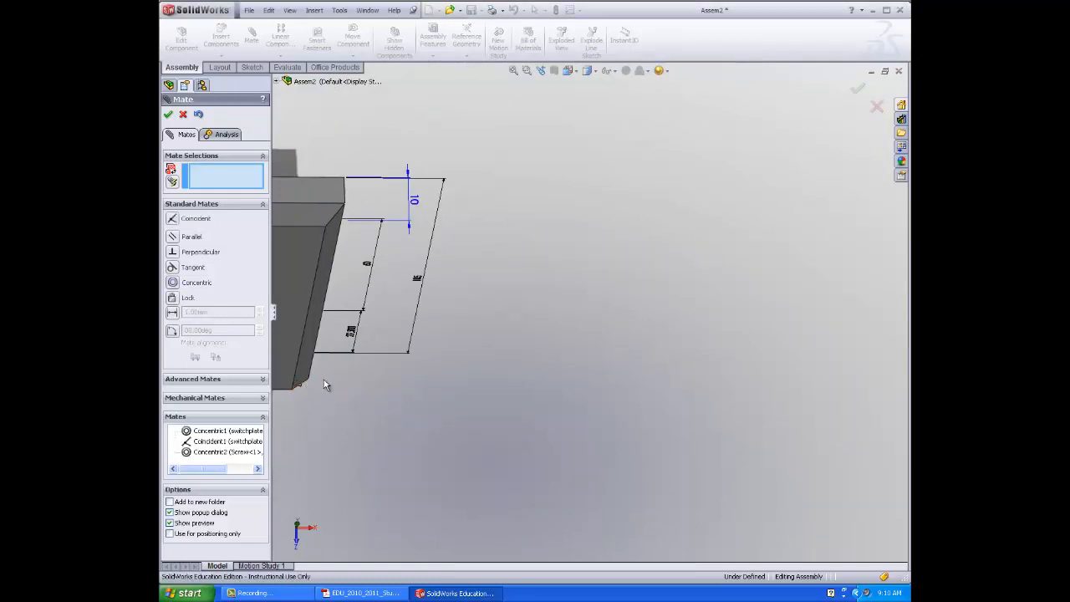
Add a coincident mate between the underside of the first Screw's head and the switchplate's front face
middle_drag(373, 336, 385, 314)
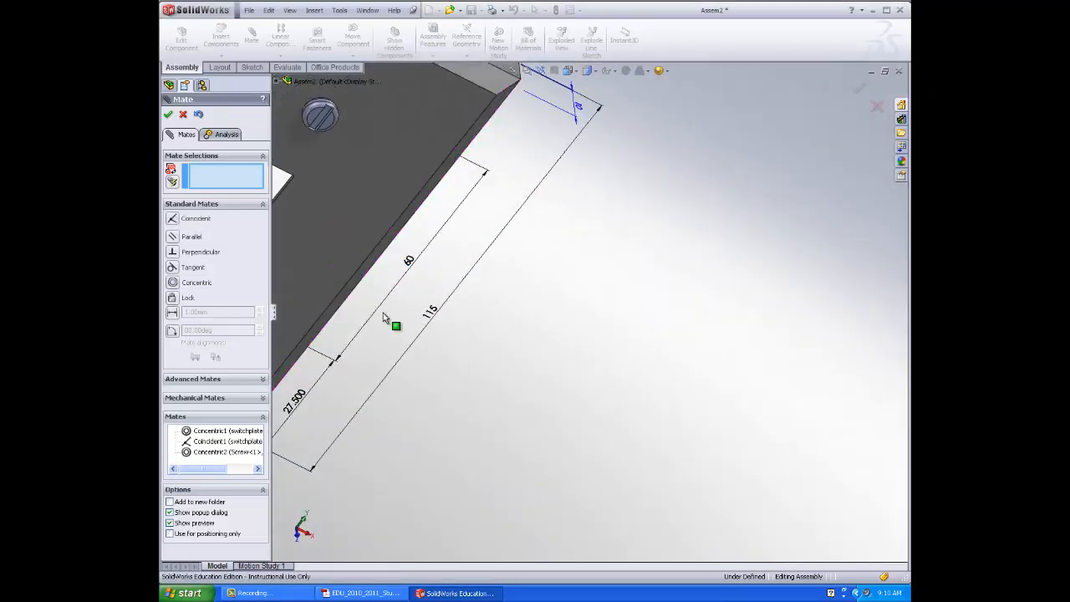
scroll(385, 315, up, 2)
middle_drag(379, 364, 385, 434)
scroll(382, 311, down, 4)
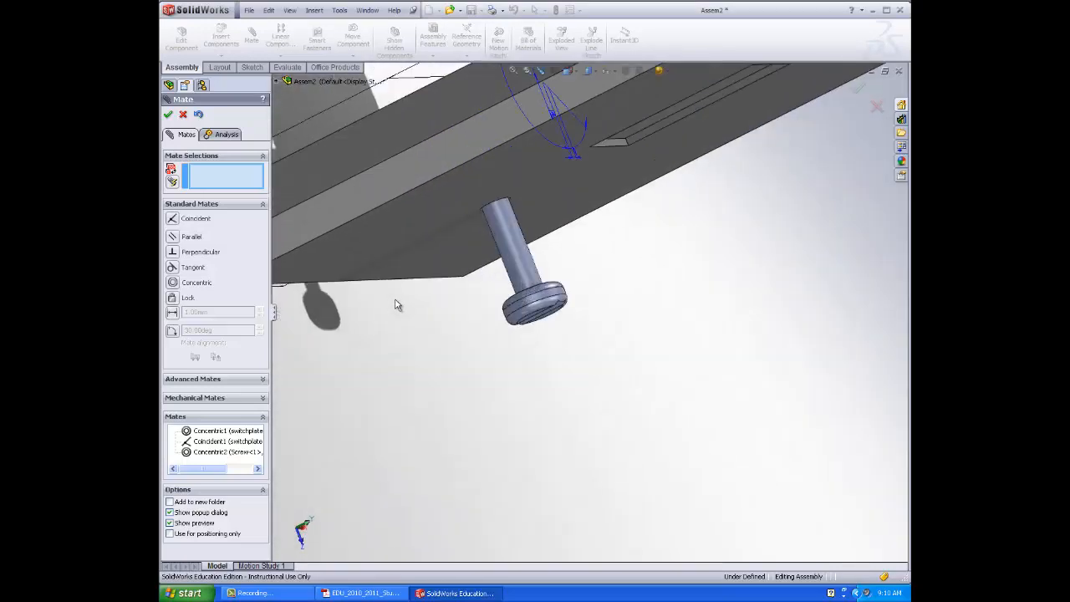
middle_drag(397, 306, 435, 354)
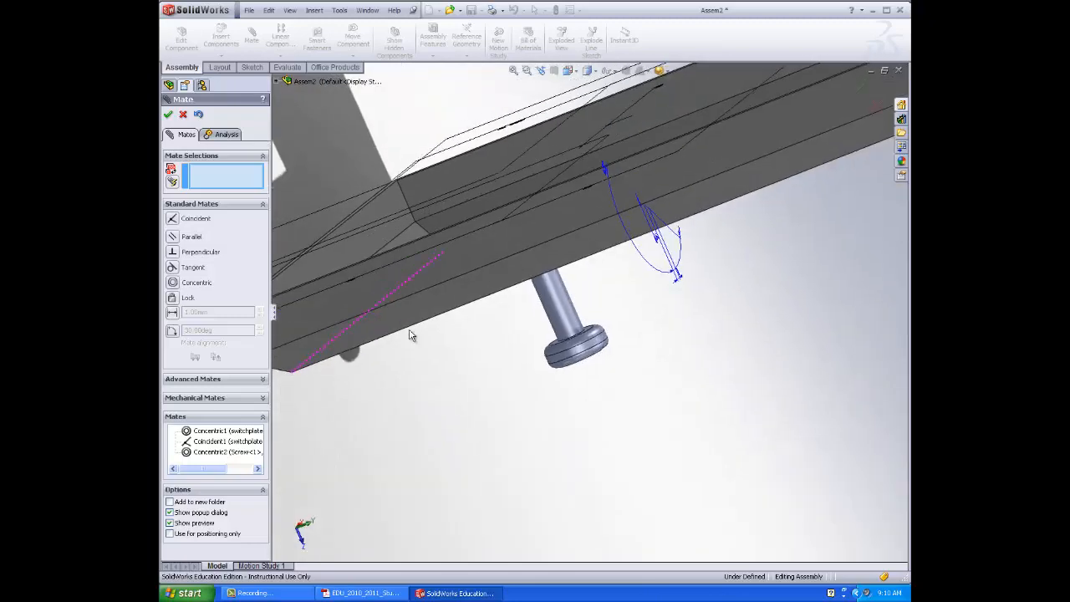
scroll(527, 347, down, 1)
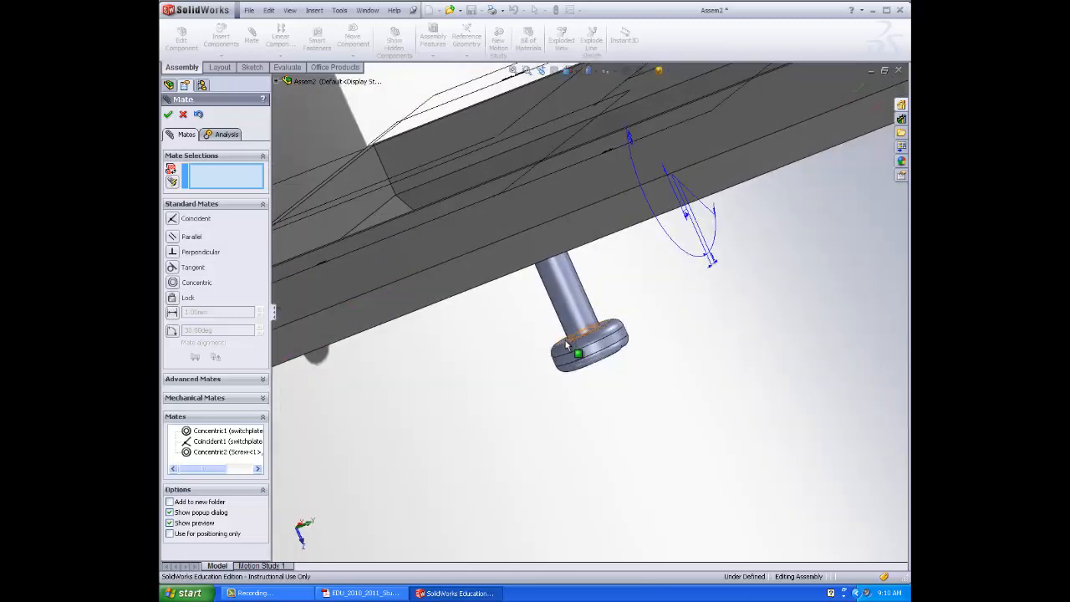
click(574, 340)
middle_drag(556, 414, 433, 286)
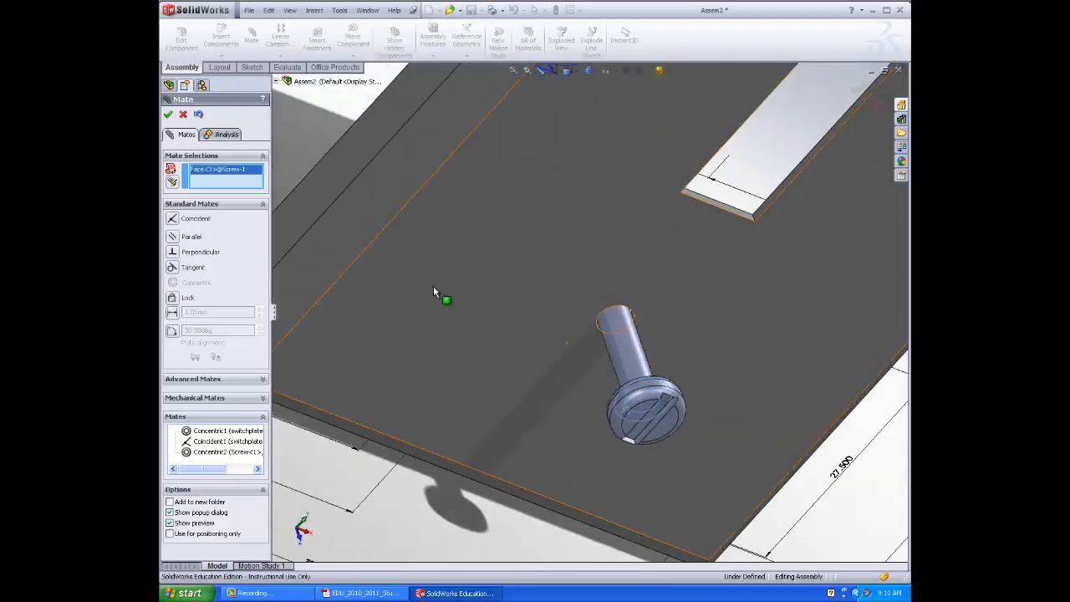
click(426, 294)
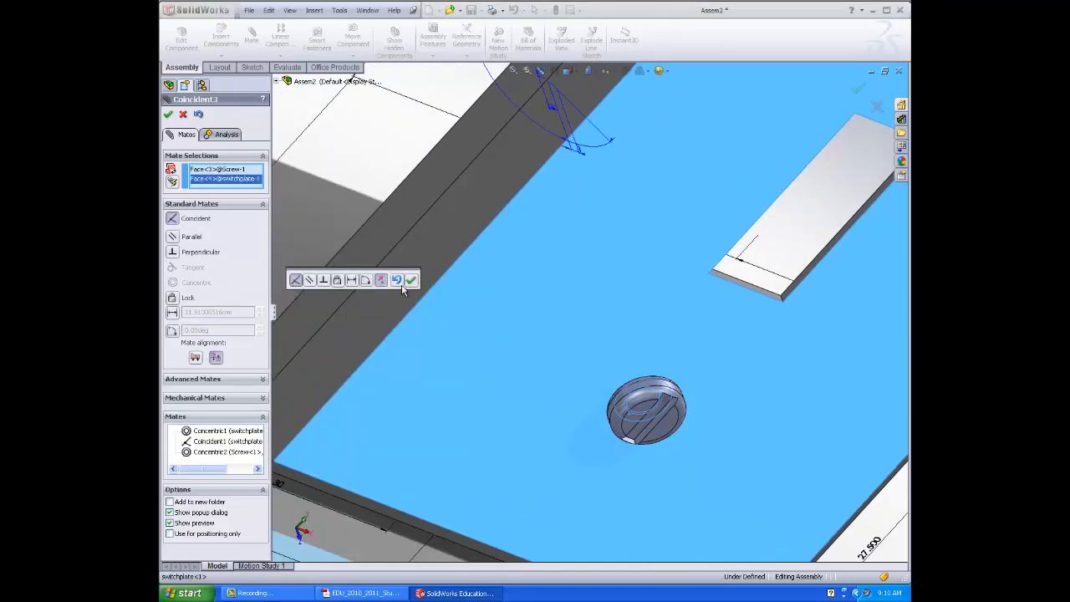
click(413, 281)
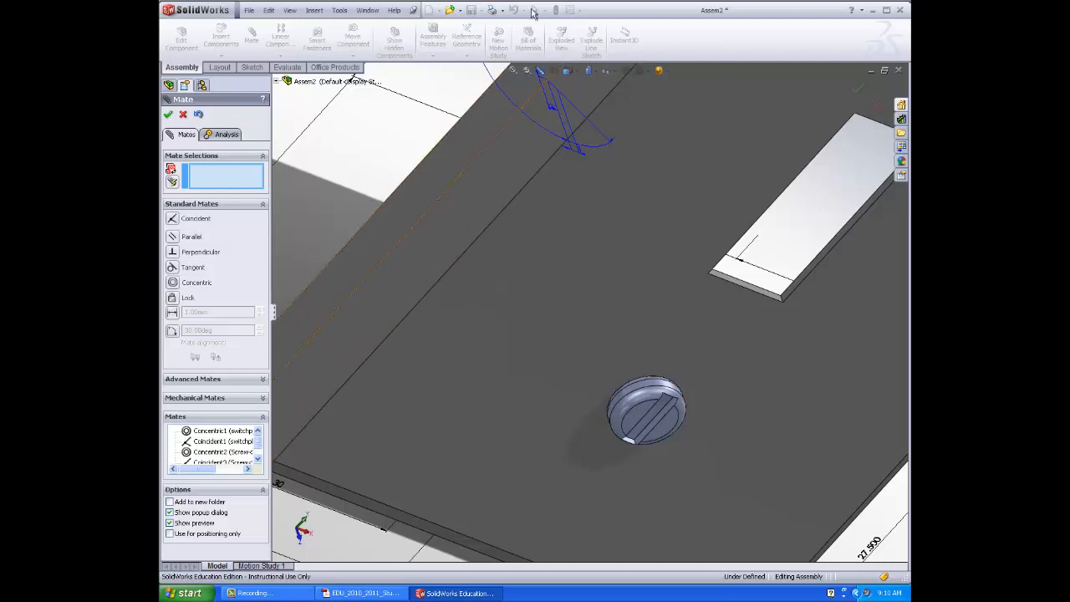
Finish the mating and save the assembly together with the modified switchplate part as Switchplate Assembly in the Lesson05 folder
click(169, 116)
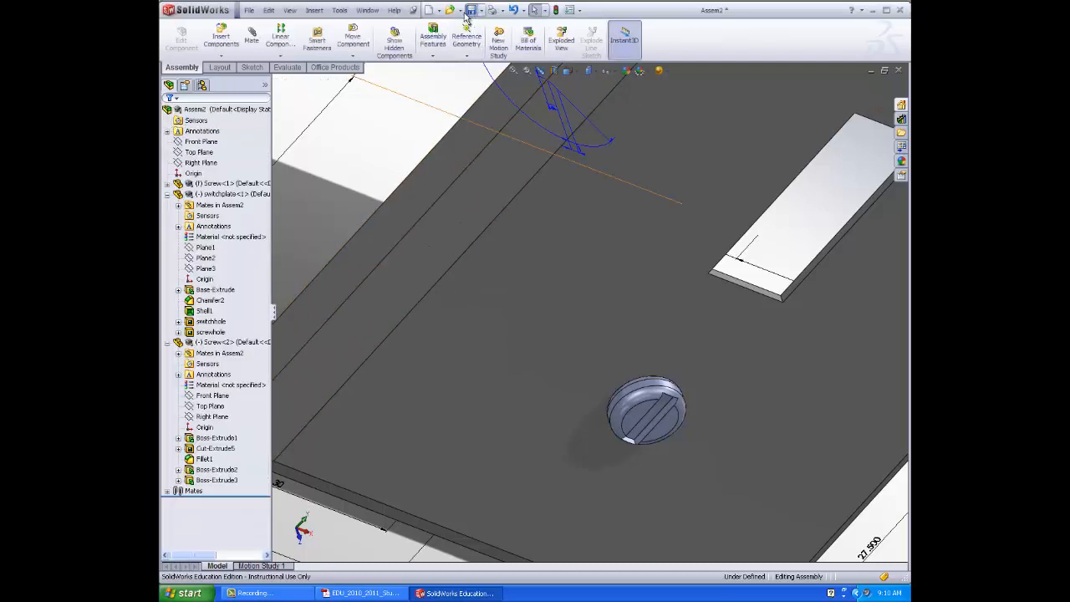
click(464, 11)
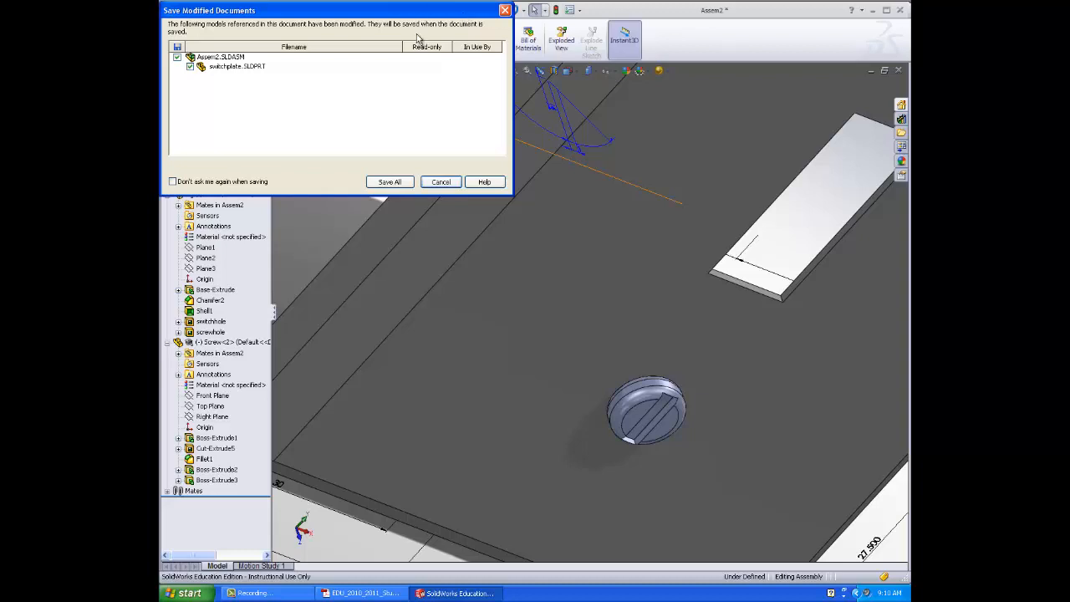
click(389, 182)
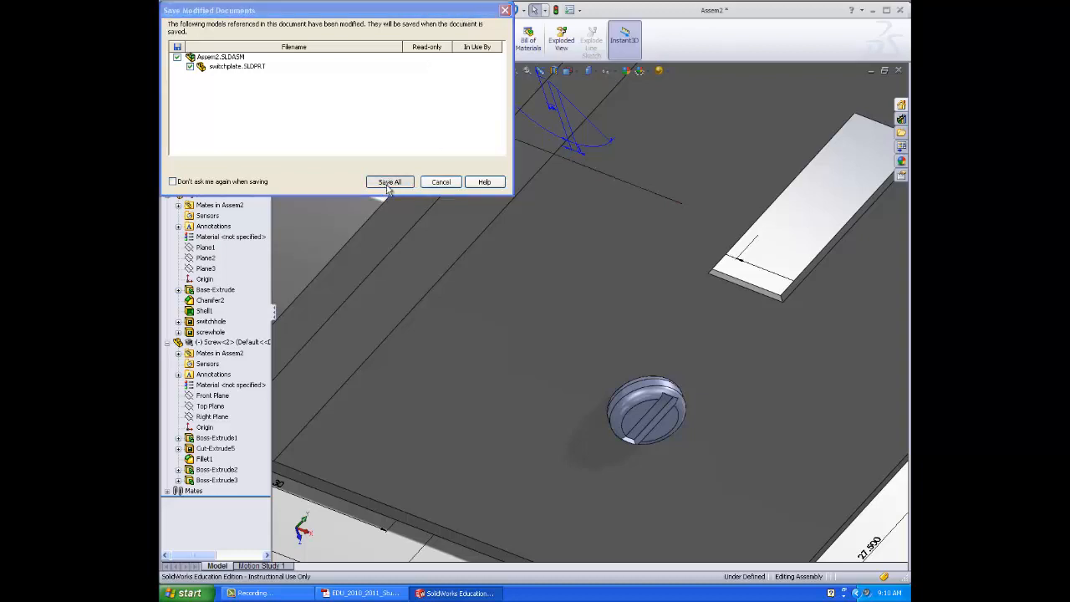
text(Sw)
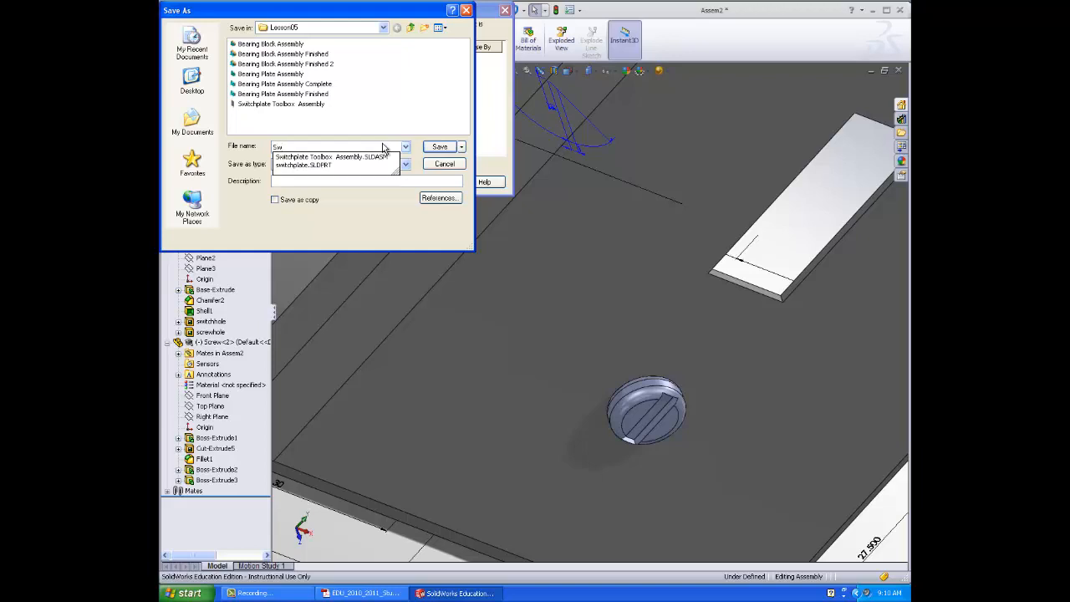
key(Down)
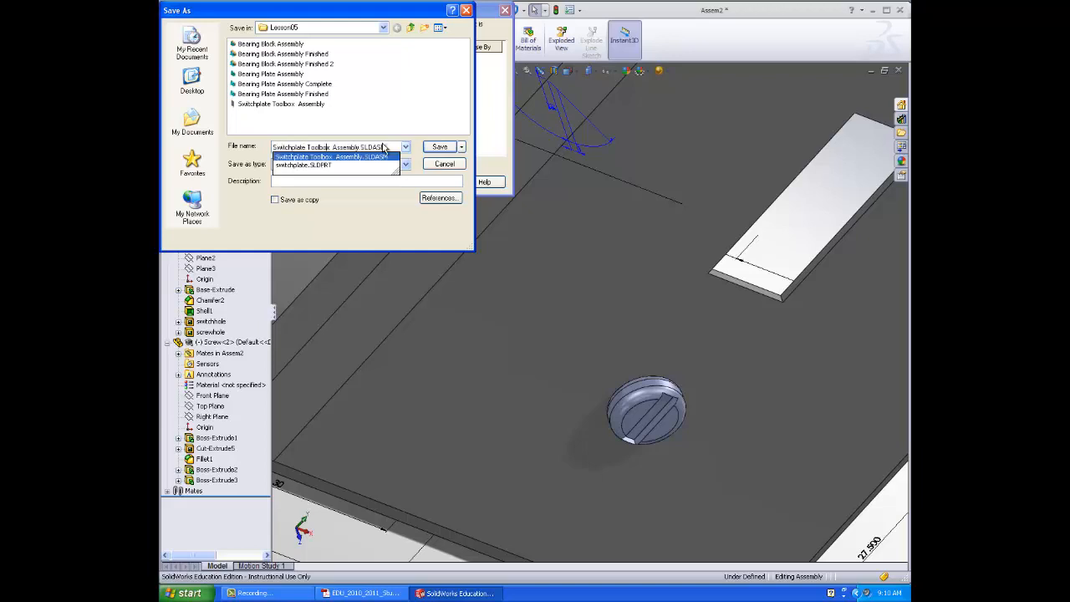
key(BackSpace)
key(BackSpace)
key(BackSpace)
key(BackSpace)
key(BackSpace)
key(BackSpace)
key(BackSpace)
key(BackSpace)
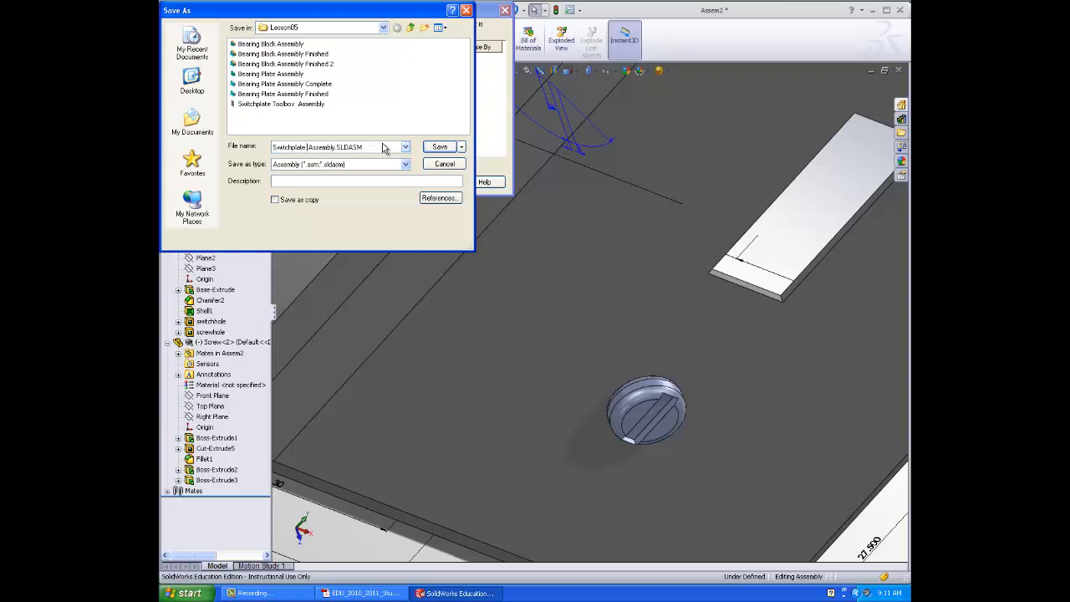
key(BackSpace)
key(Return)
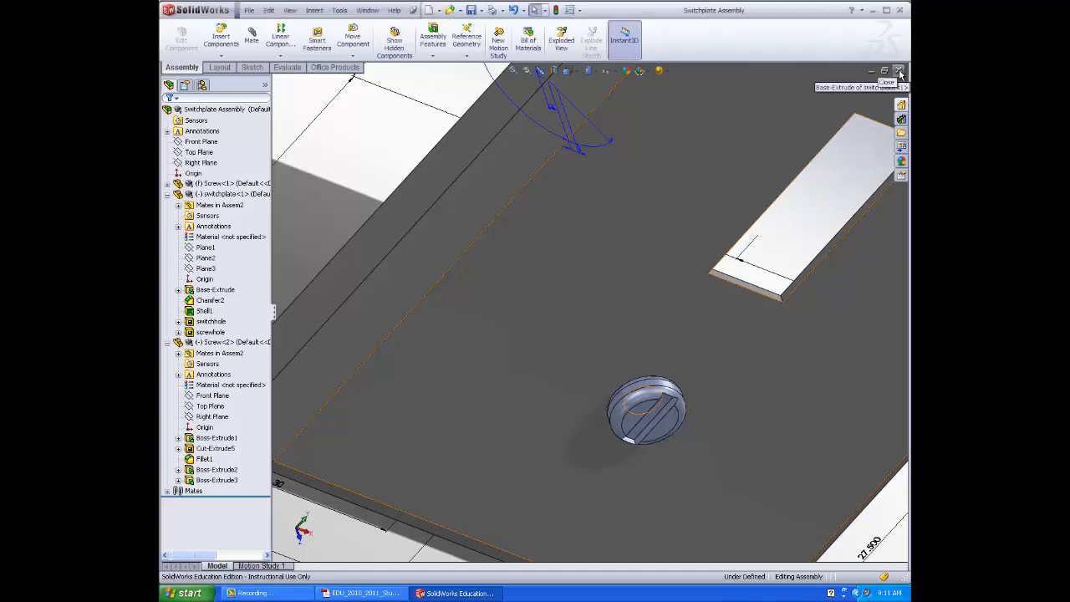
Close the Switchplate Assembly, switchplate and Screw documents
click(899, 71)
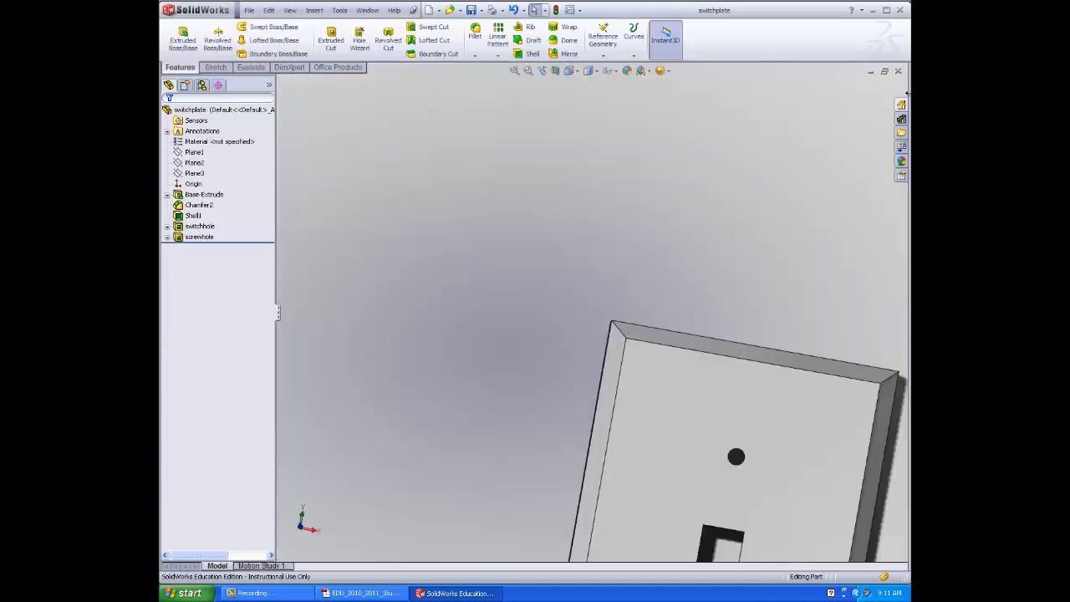
click(899, 71)
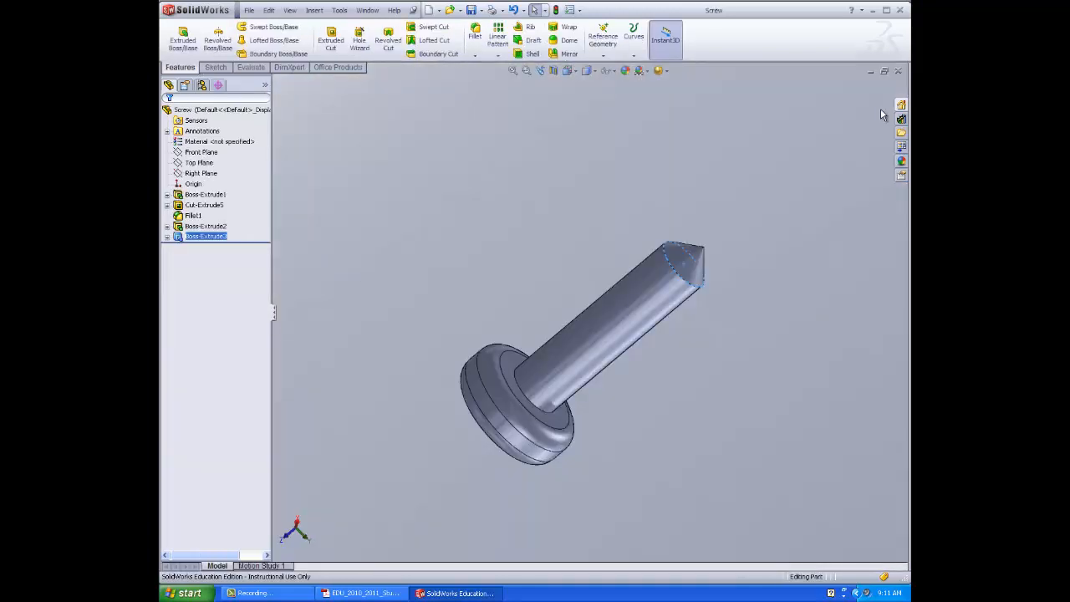
click(899, 71)
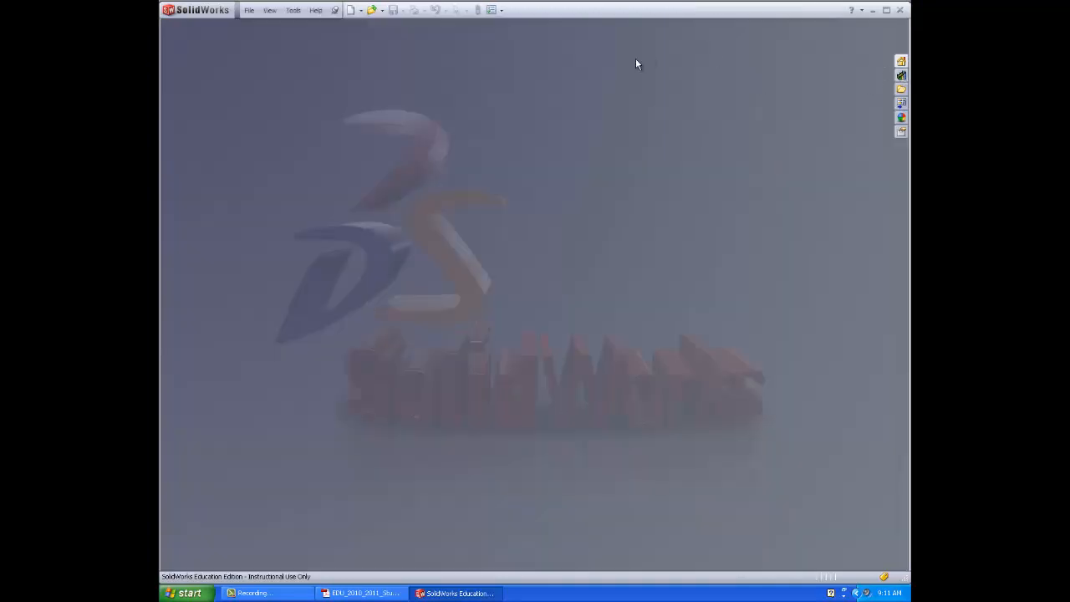
Open all seven part files from the Claw folder inside Lesson04 at once
click(372, 11)
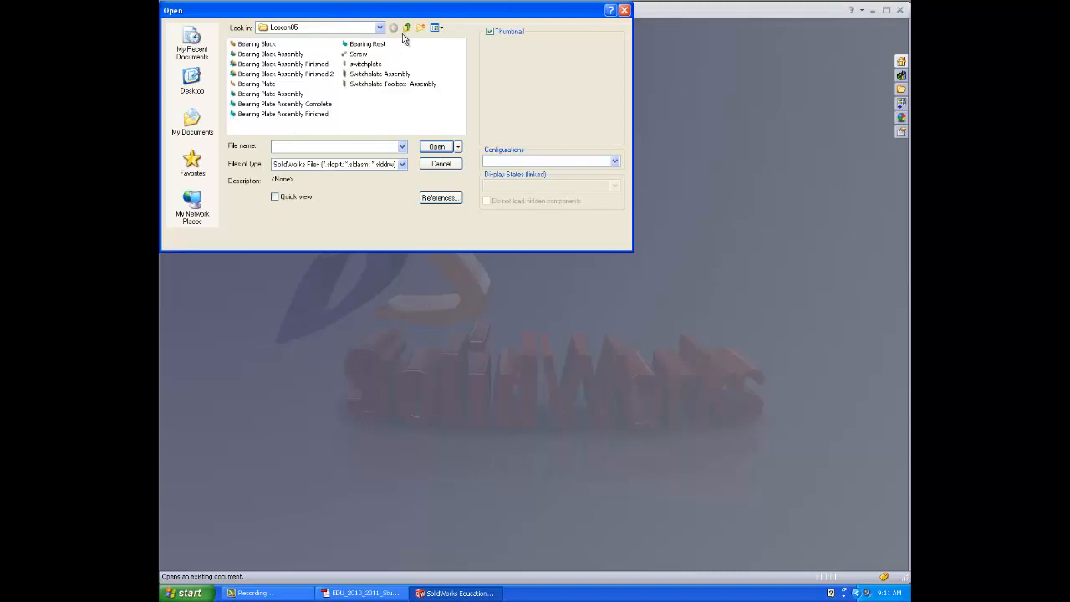
click(407, 28)
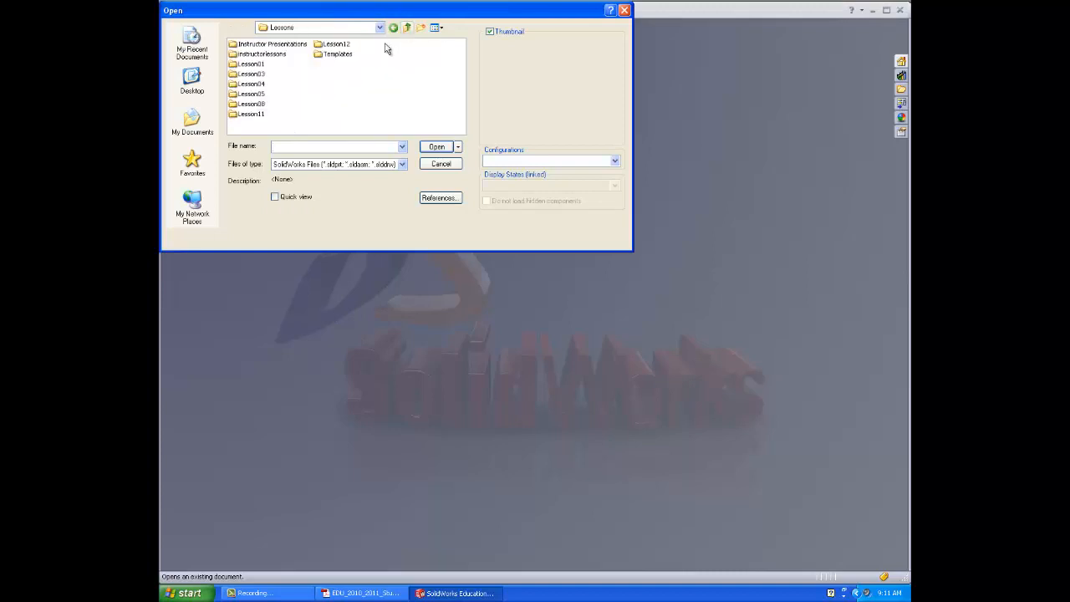
double_click(251, 83)
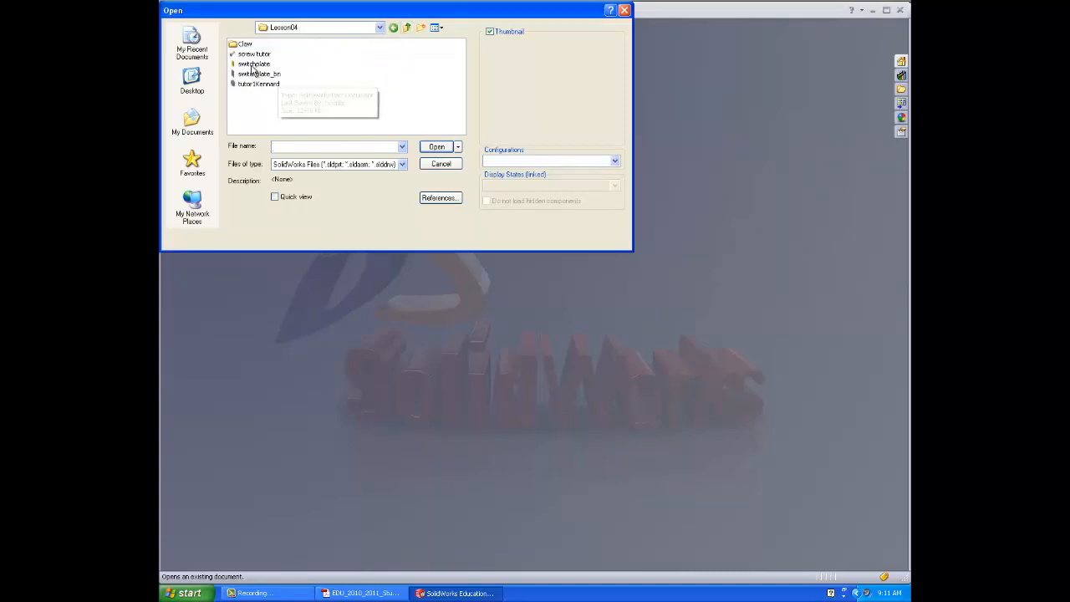
double_click(245, 44)
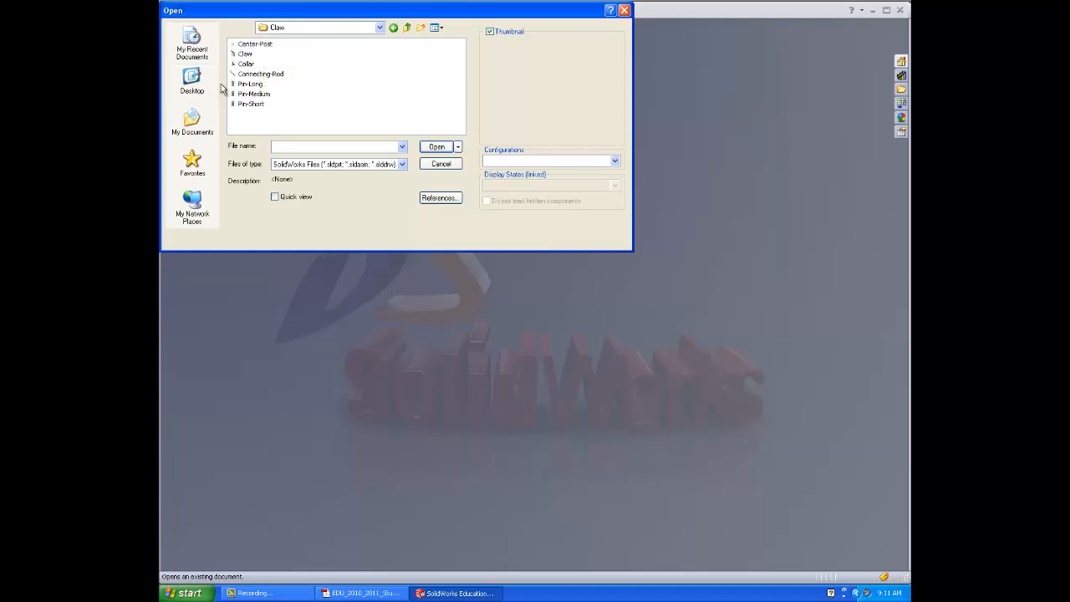
drag(298, 127, 222, 40)
click(435, 149)
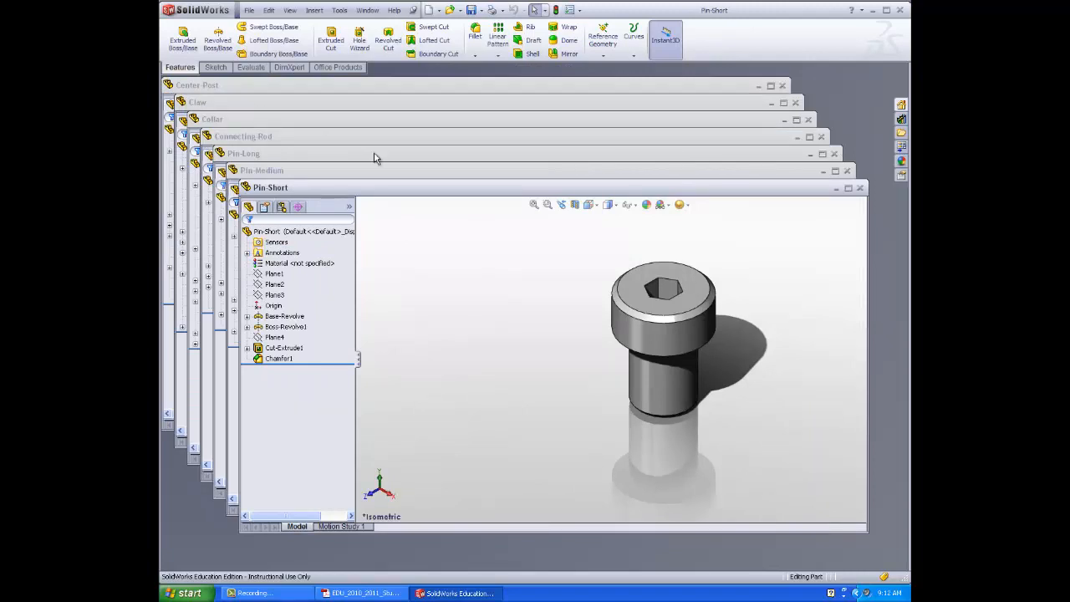
Create a new assembly from the Assembly template and place the Center-Post in it as the first component
click(429, 11)
click(436, 224)
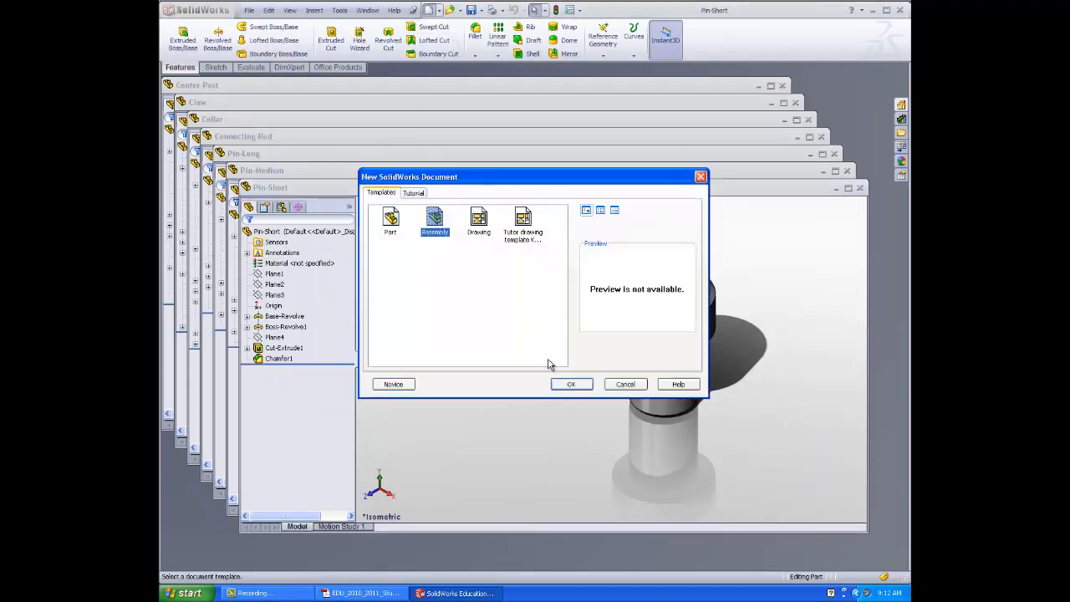
click(585, 385)
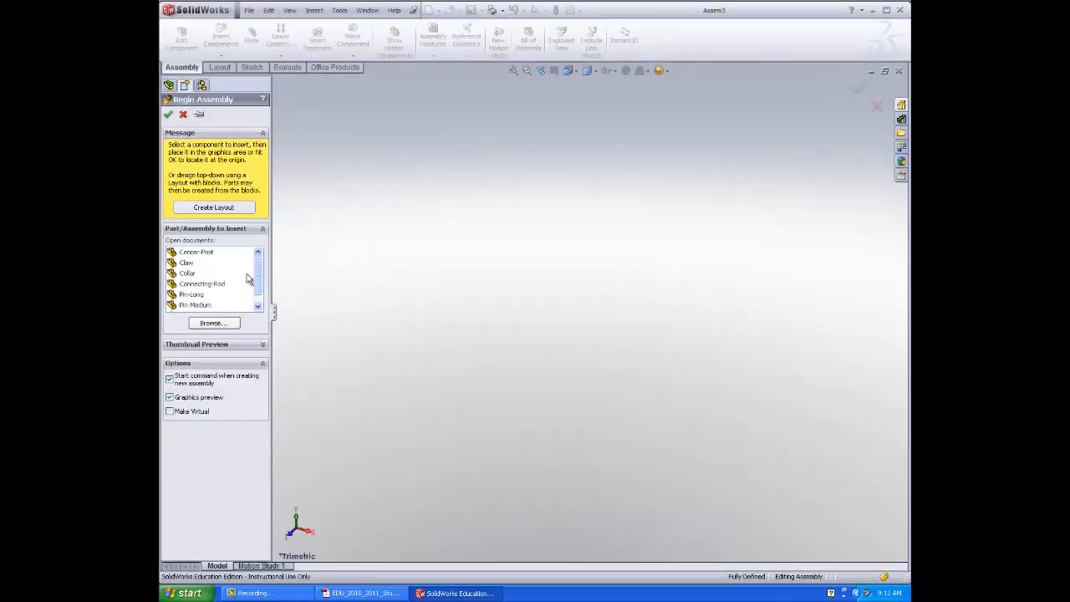
click(197, 252)
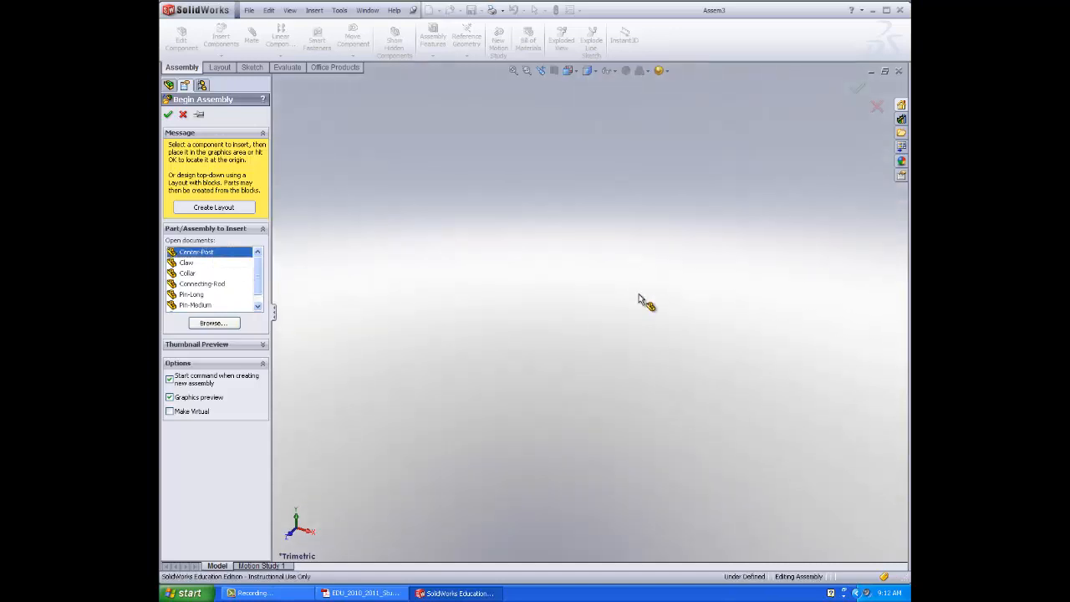
click(569, 304)
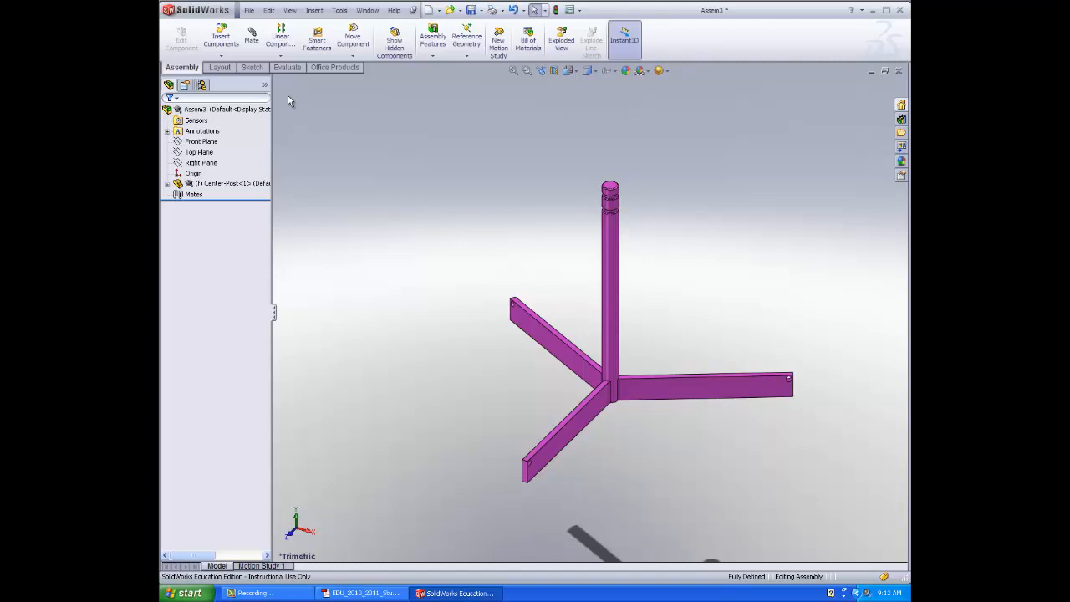
Insert one Claw, one Collar and one Connecting-Rod beside the Center-Post, keeping the Insert Component command pinned open
click(221, 38)
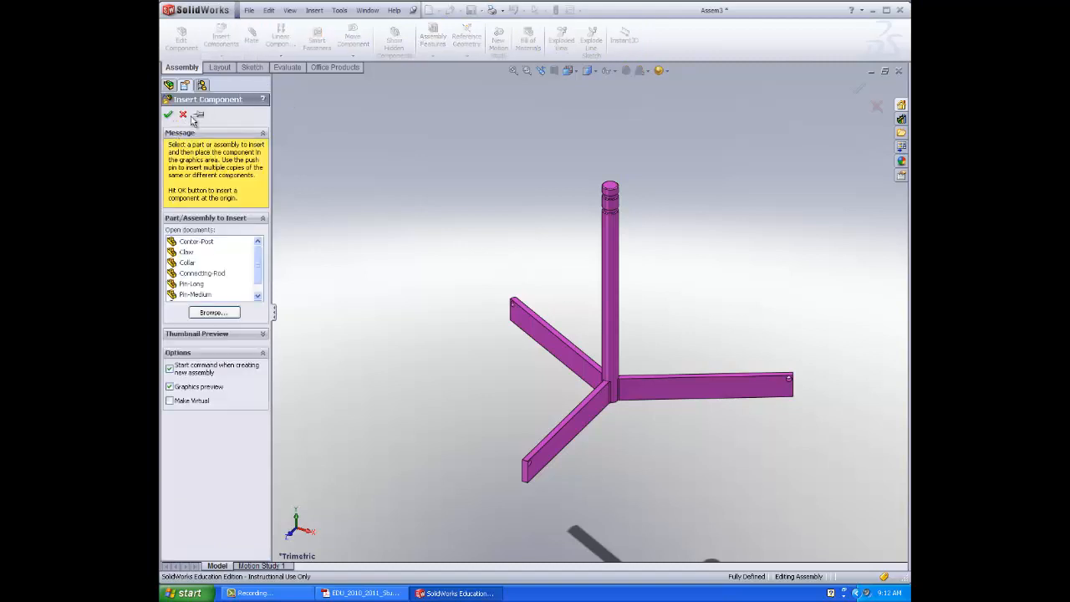
click(191, 252)
click(438, 416)
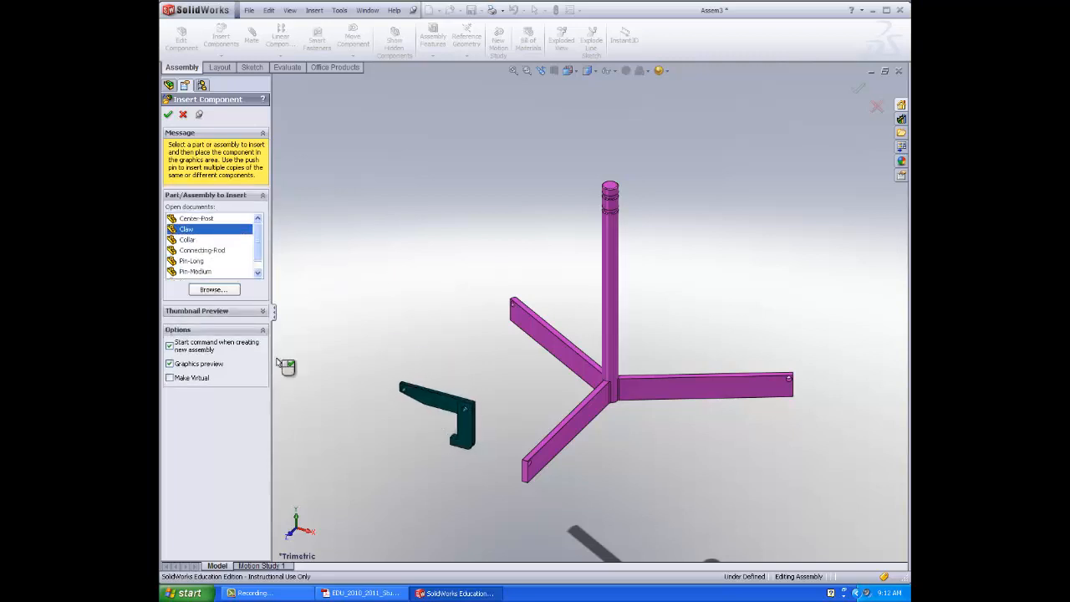
click(187, 240)
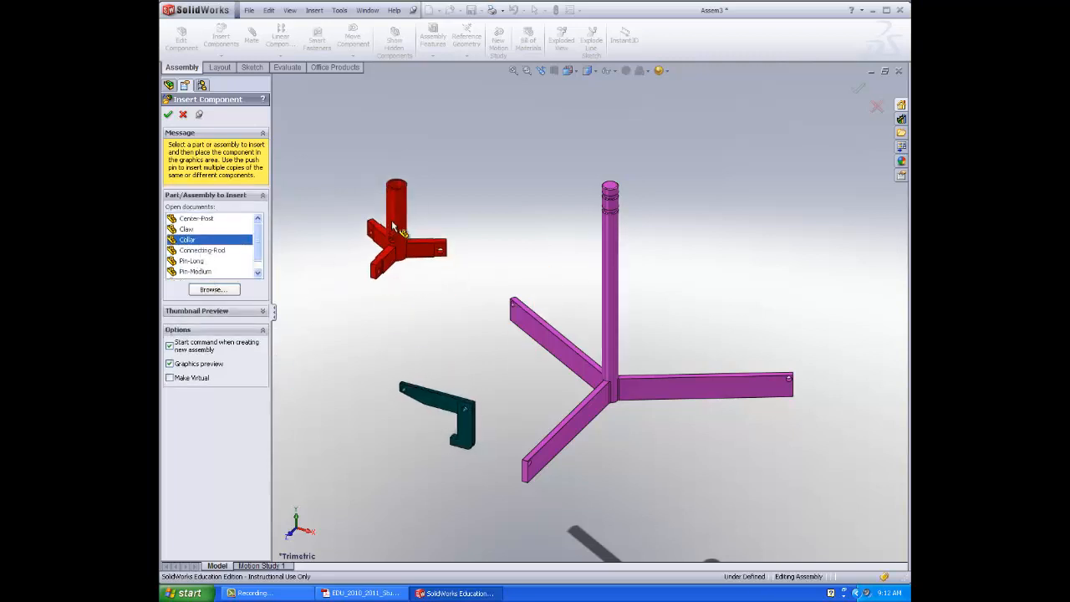
click(390, 239)
click(202, 251)
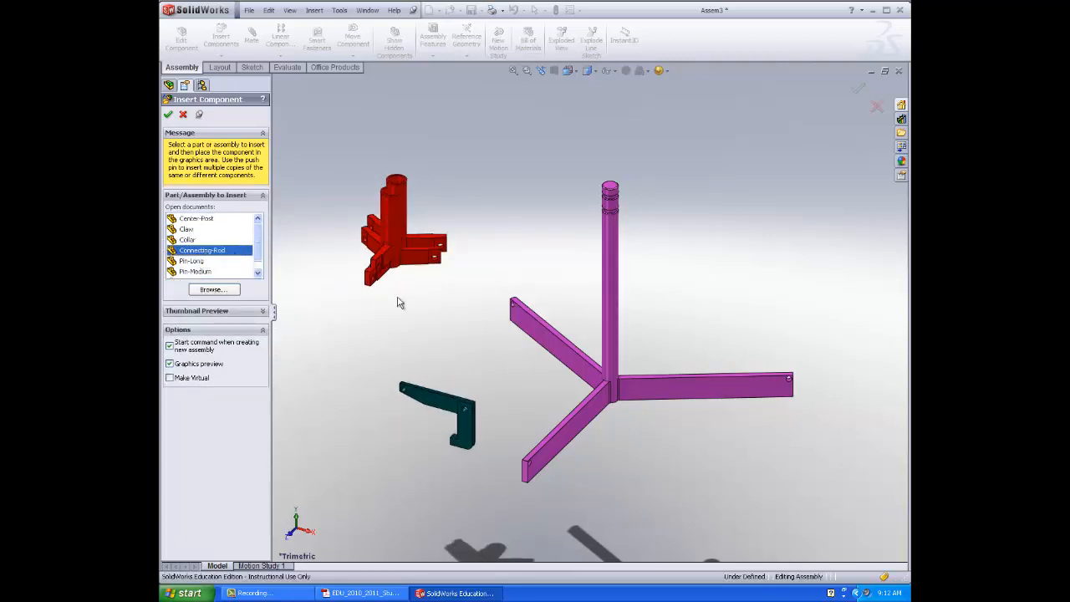
click(409, 351)
Insert one Pin-Long, one Pin-Medium and one Pin-Short near the other loose parts and finish inserting components
click(212, 260)
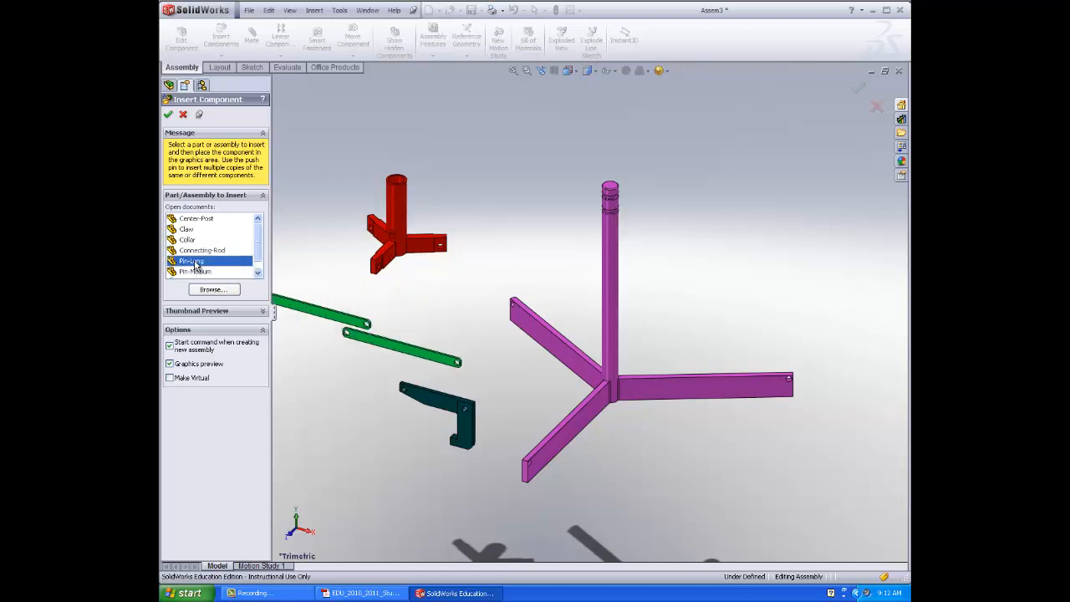
click(318, 251)
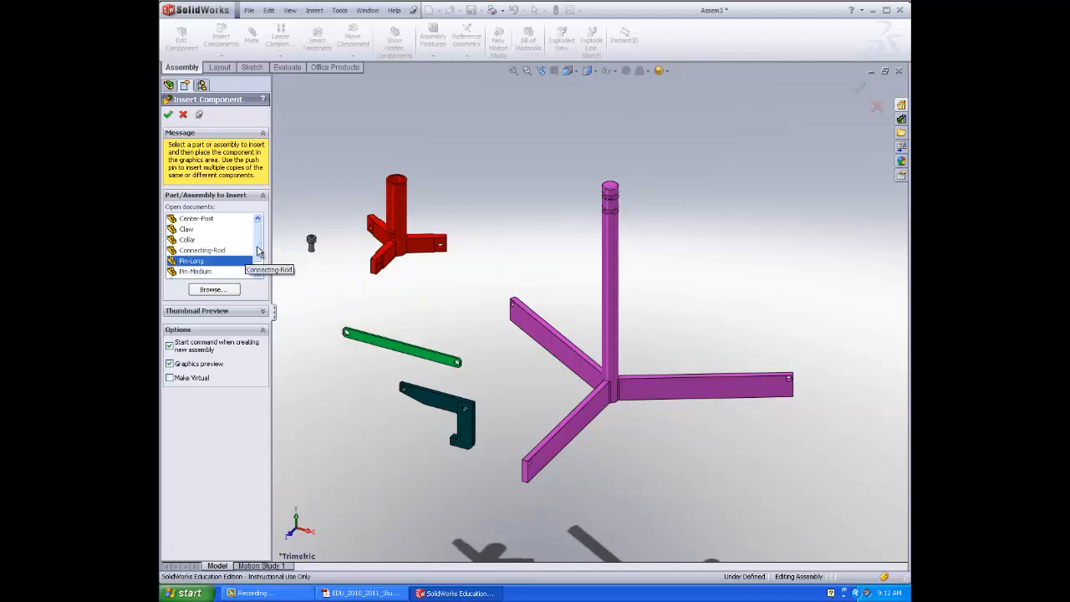
scroll(251, 266, down, 1)
click(217, 262)
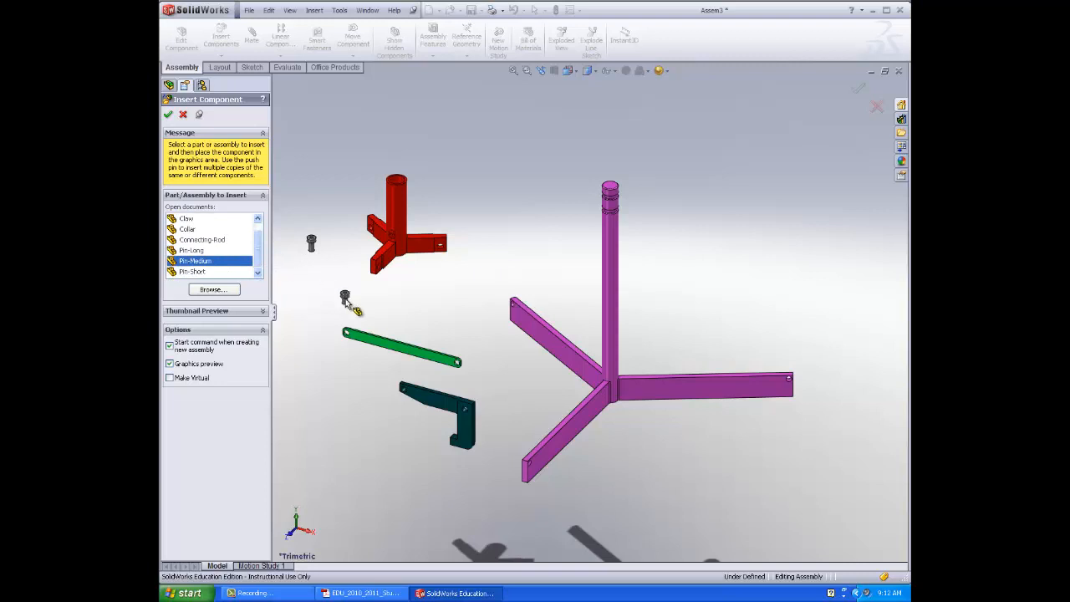
click(346, 299)
click(192, 273)
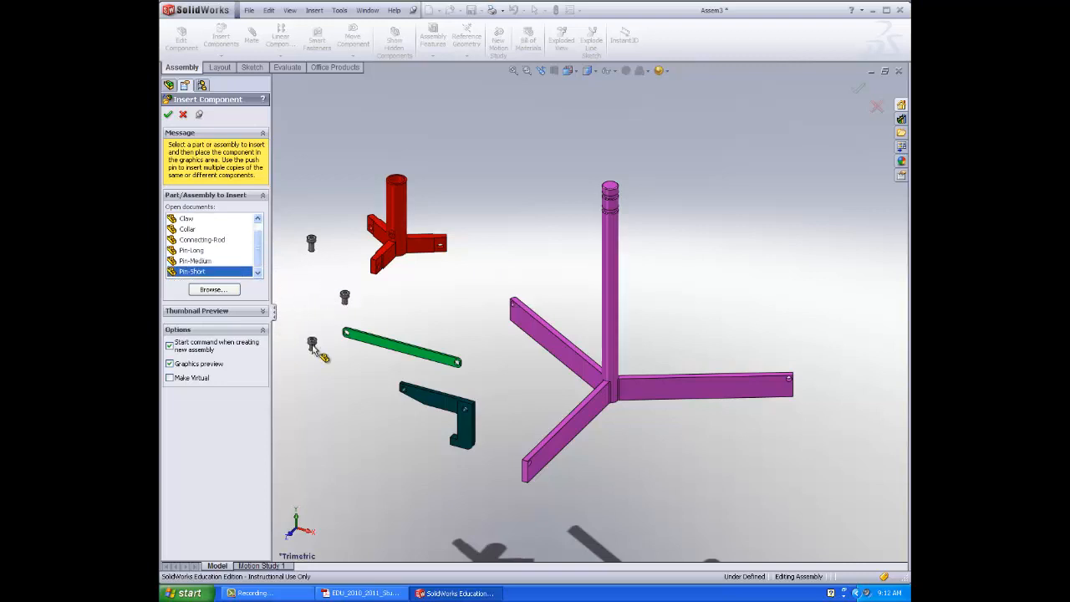
click(312, 344)
click(168, 115)
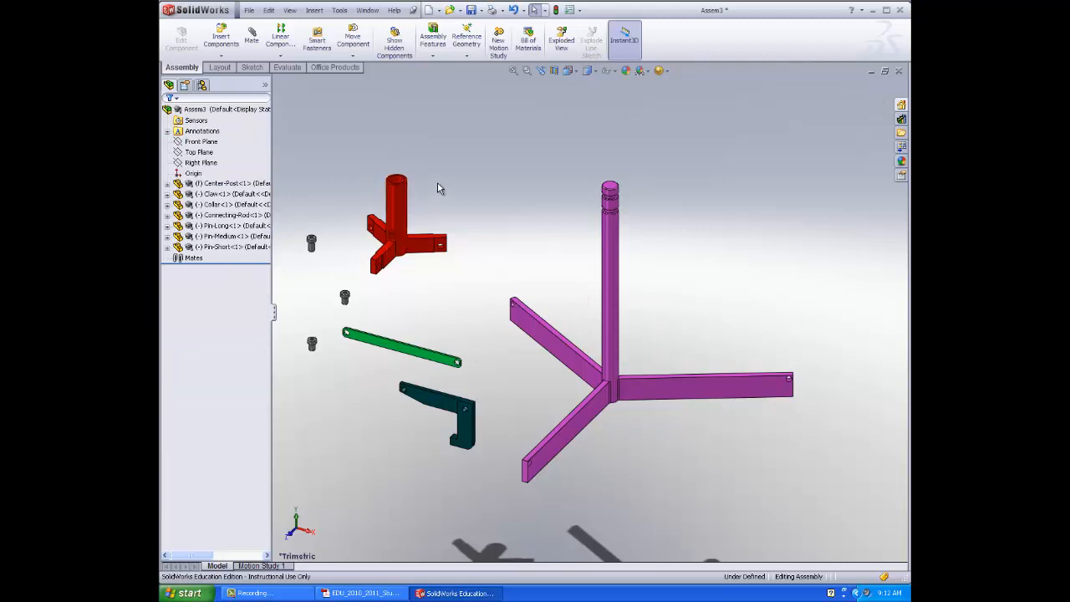
Add a concentric mate between the Collar's inner bore and the Center-Post's cylindrical shaft
click(251, 37)
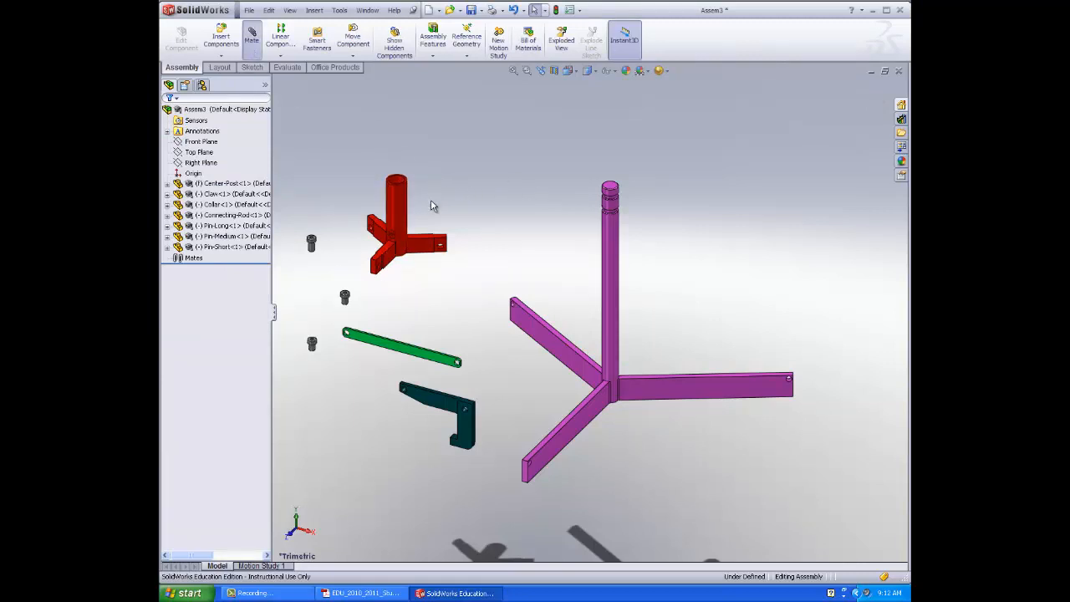
middle_drag(434, 196, 428, 234)
scroll(373, 209, down, 2)
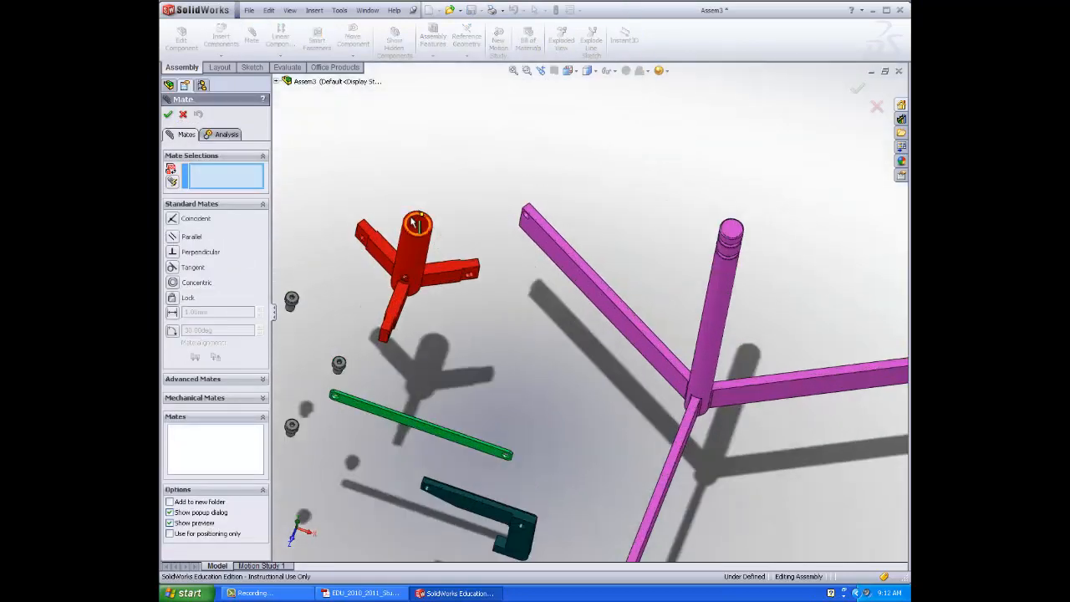
scroll(414, 223, down, 2)
click(430, 233)
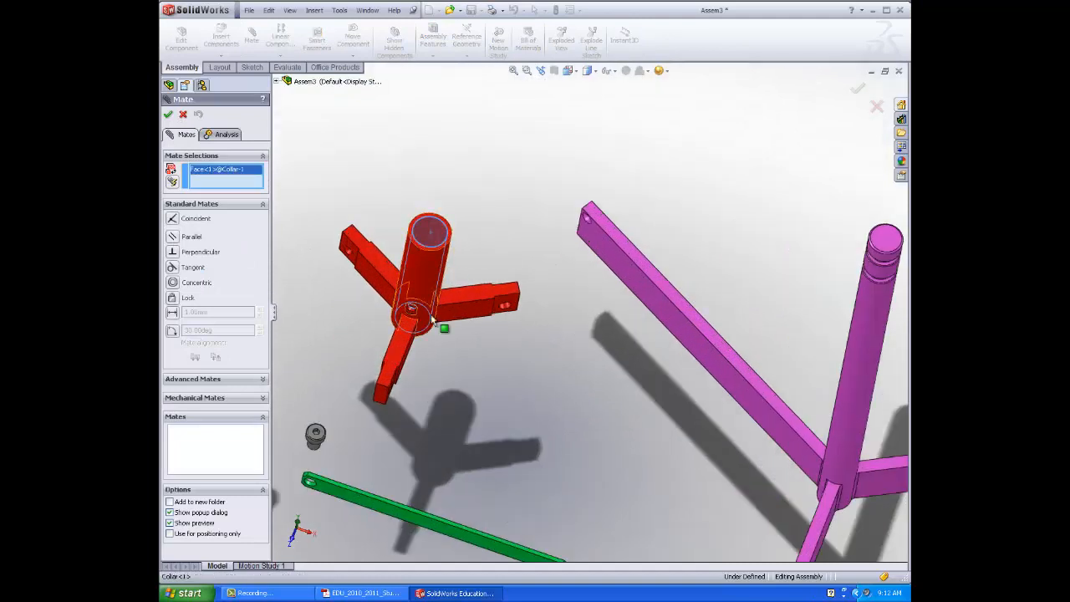
click(852, 352)
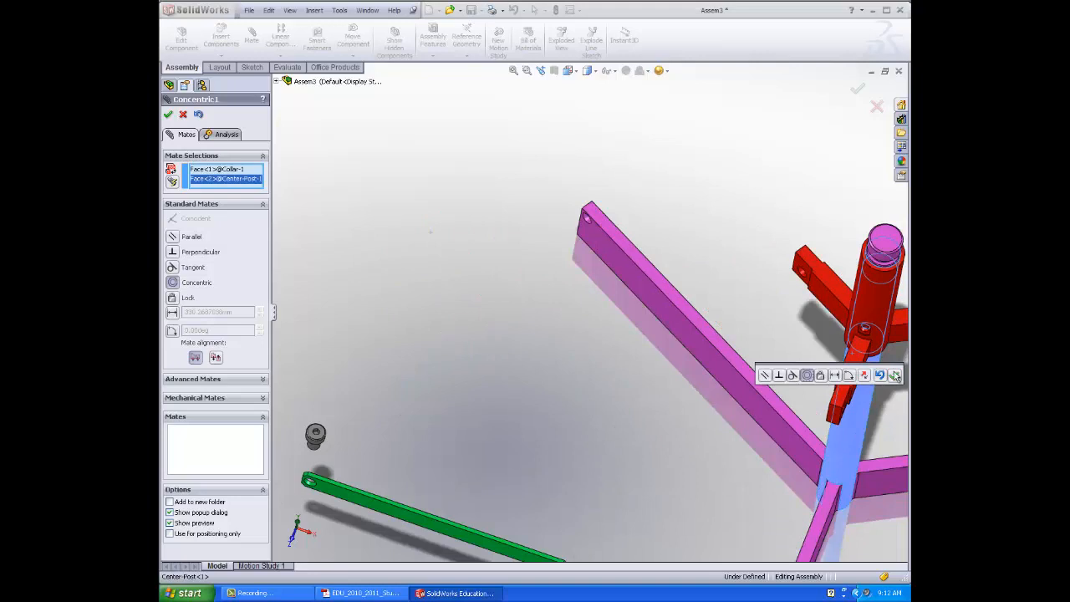
click(895, 375)
Move the Collar on the Center-Post to a position with its arms above the post's arms
scroll(869, 526, up, 3)
middle_drag(883, 505, 855, 452)
drag(712, 230, 741, 255)
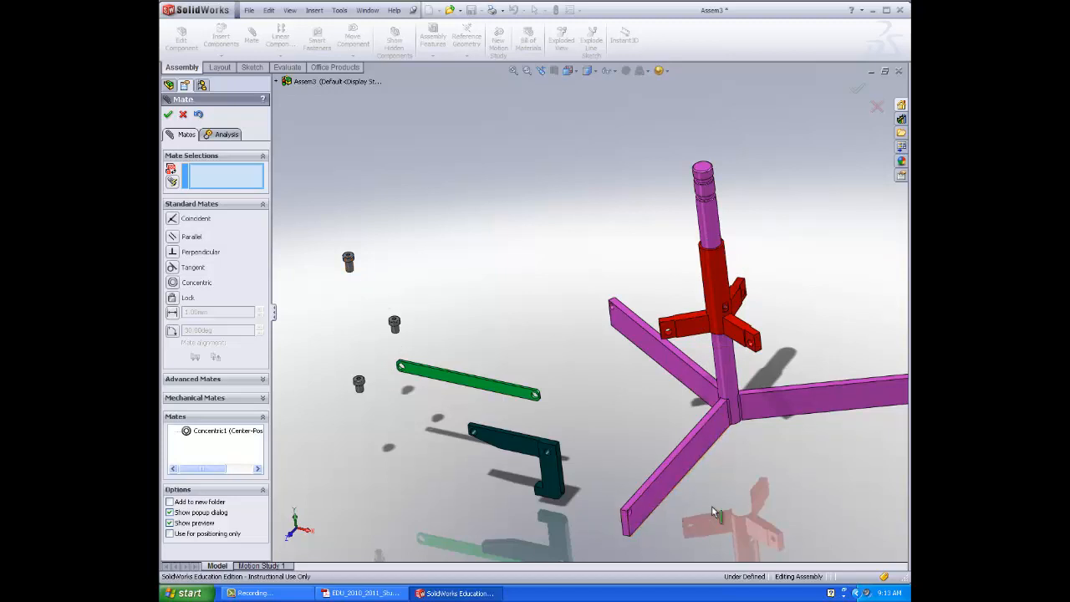
middle_drag(715, 513, 700, 479)
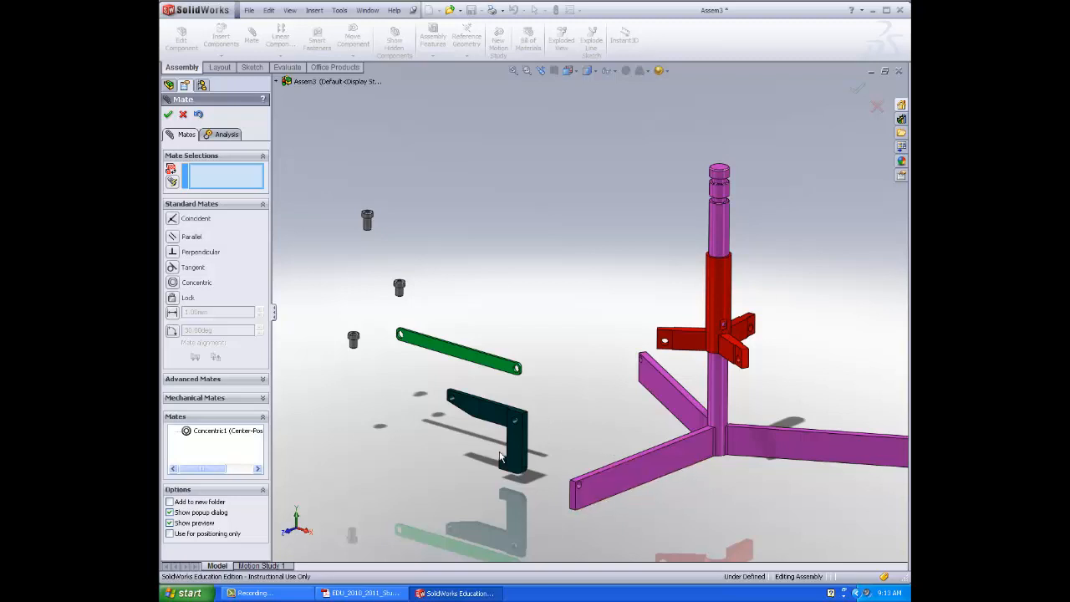
middle_drag(659, 420, 616, 431)
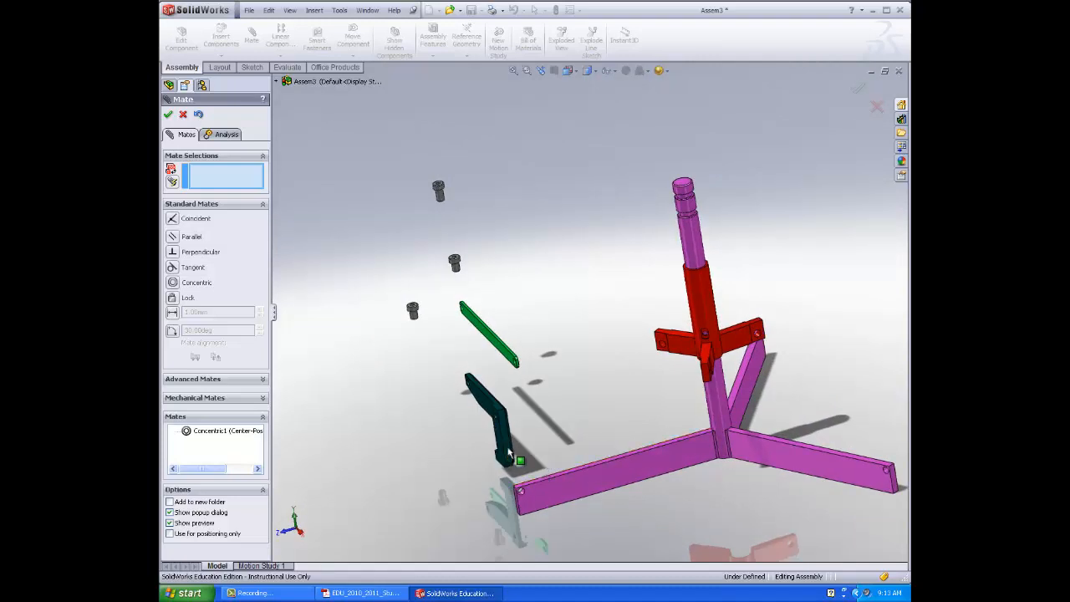
Add a concentric mate between the Claw's corner hole and the end hole of a Center-Post arm, with the mate alignment flipped
scroll(488, 448, down, 4)
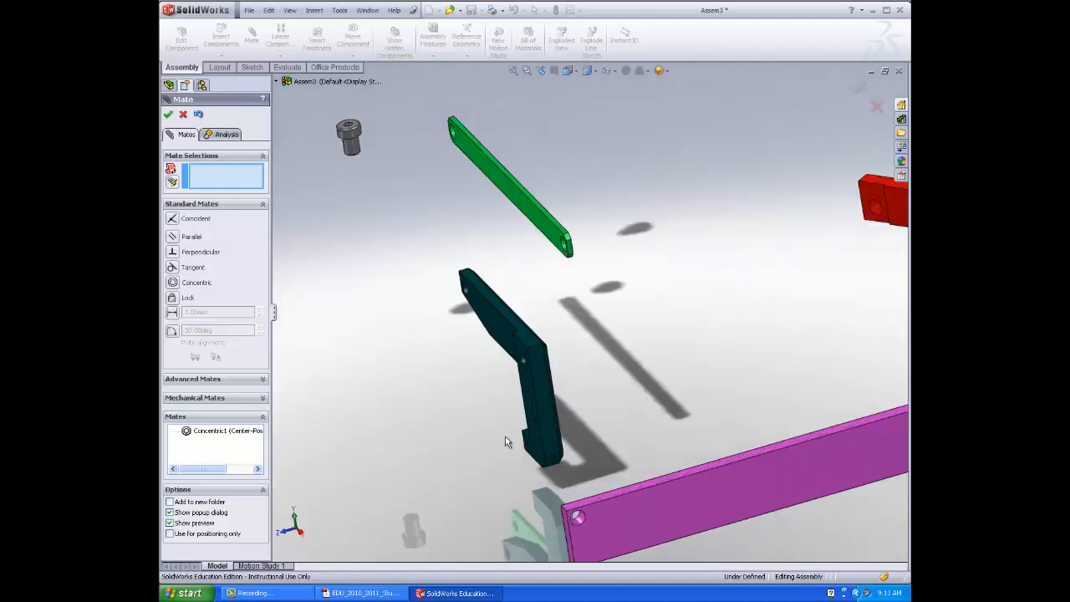
middle_drag(449, 484, 591, 407)
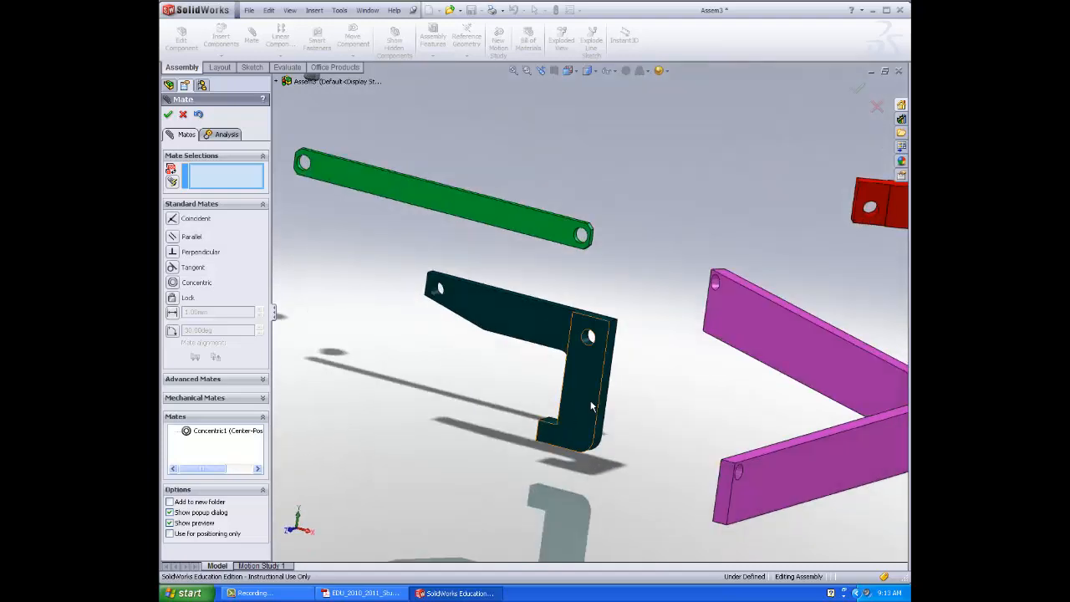
click(590, 337)
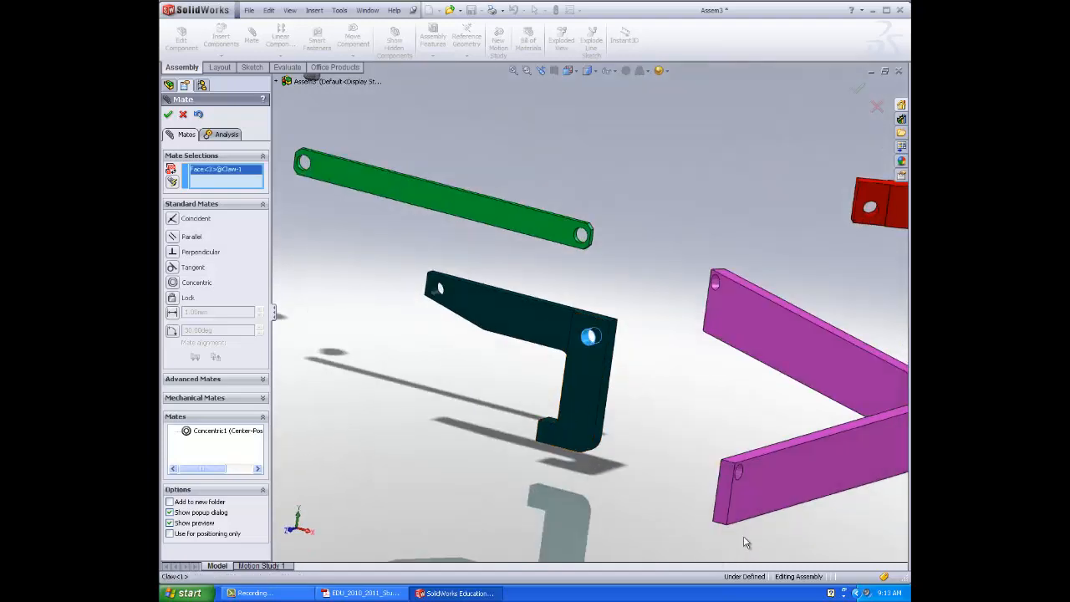
click(737, 471)
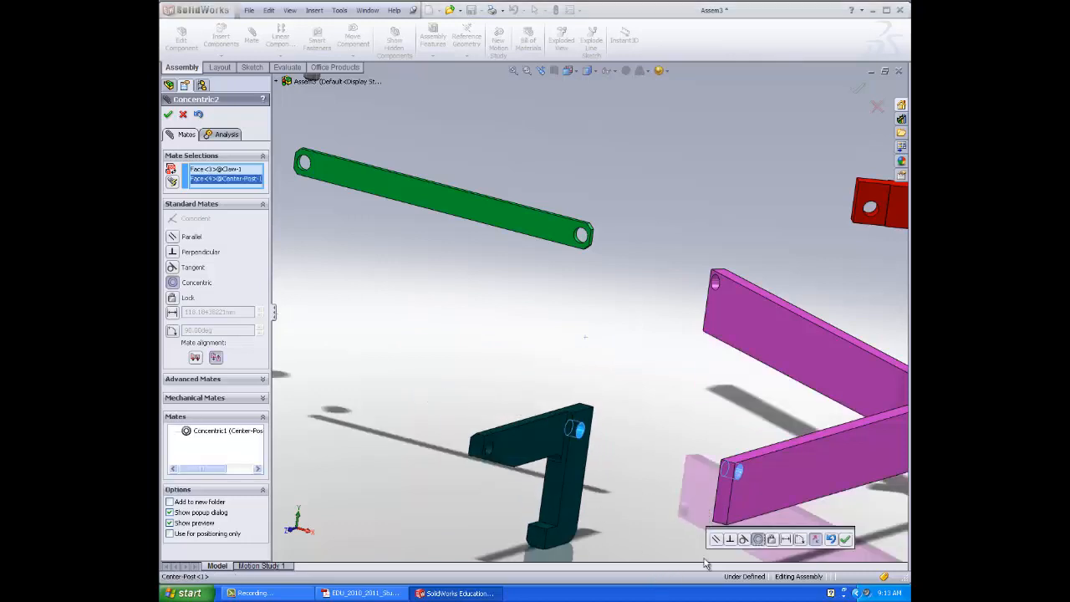
click(816, 539)
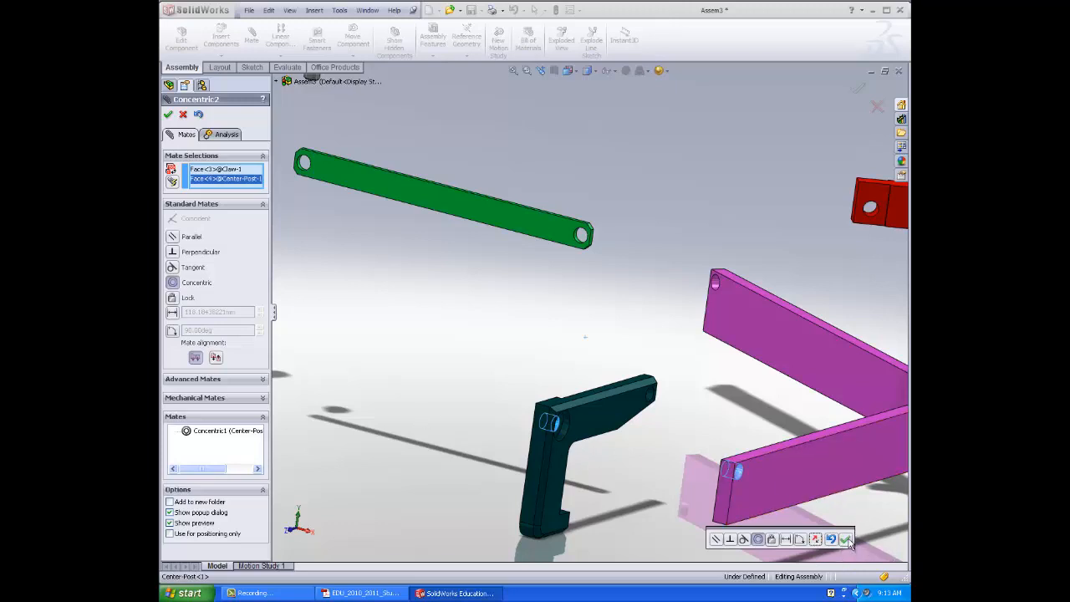
click(847, 540)
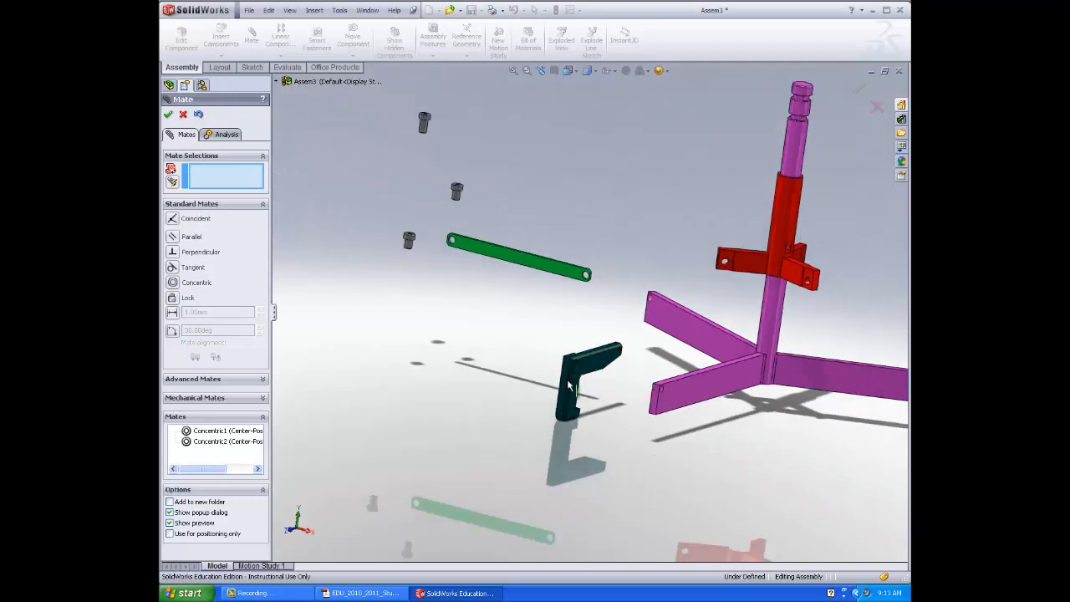
Make the Claw's flat side face coincident with the side face of the Center-Post arm and swing the Claw's long arm upward
drag(571, 387, 776, 446)
middle_drag(628, 459, 717, 467)
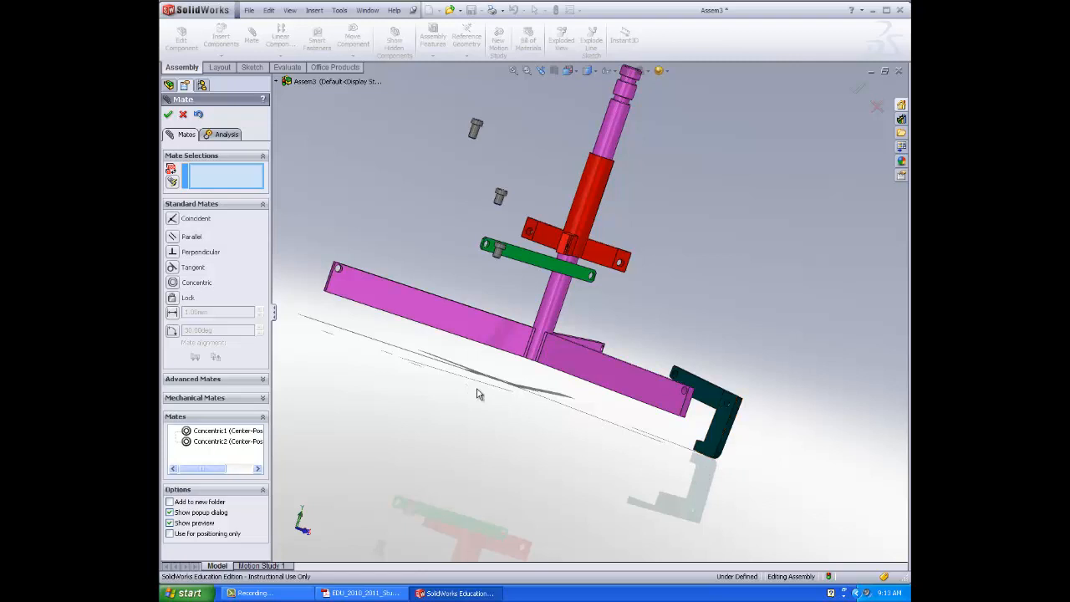
click(715, 430)
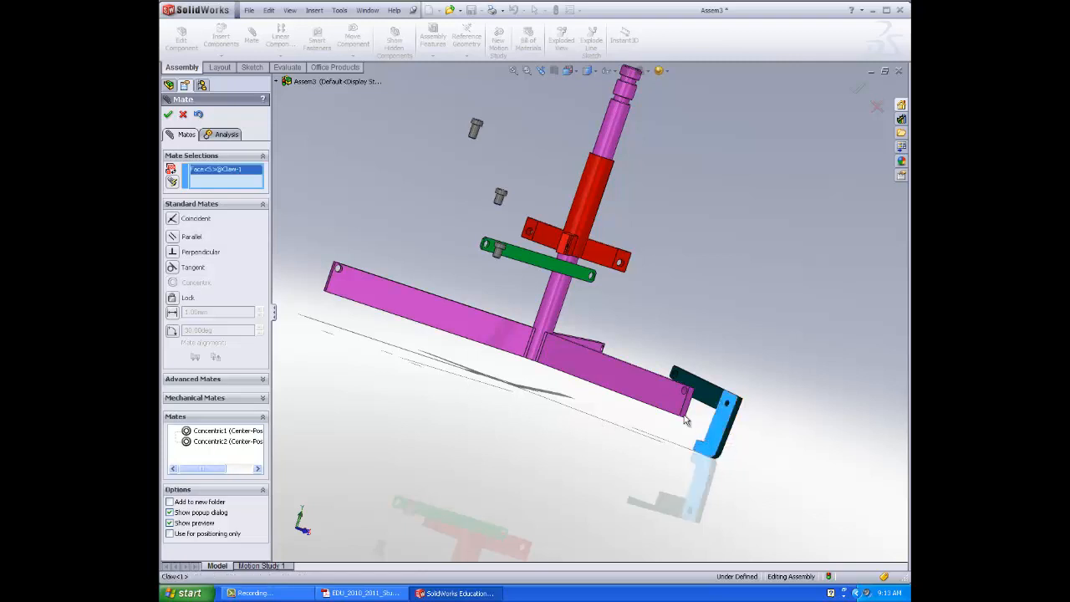
middle_drag(699, 492, 637, 489)
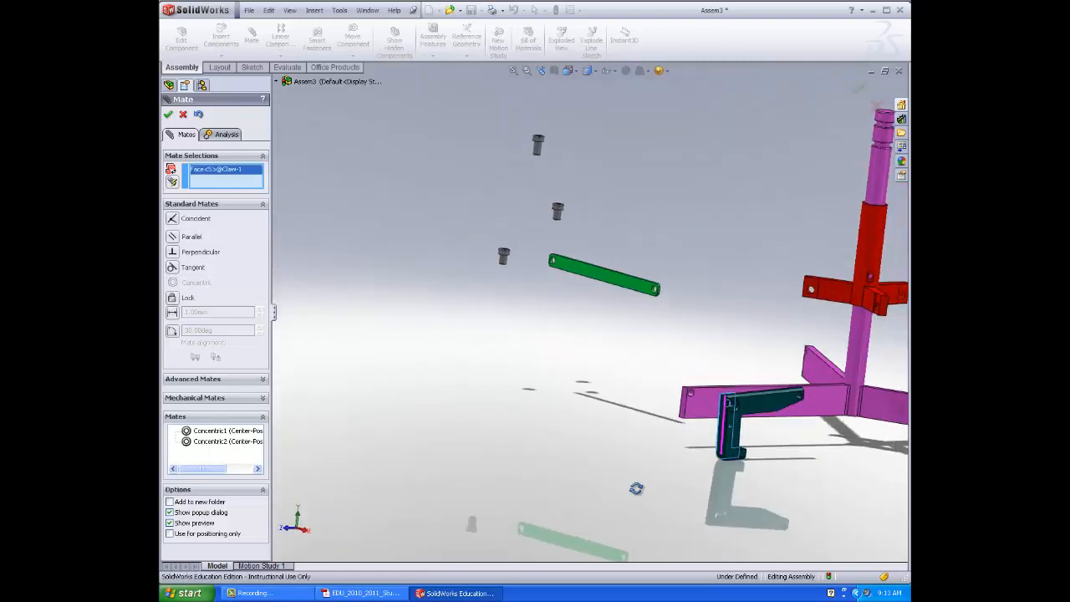
click(704, 415)
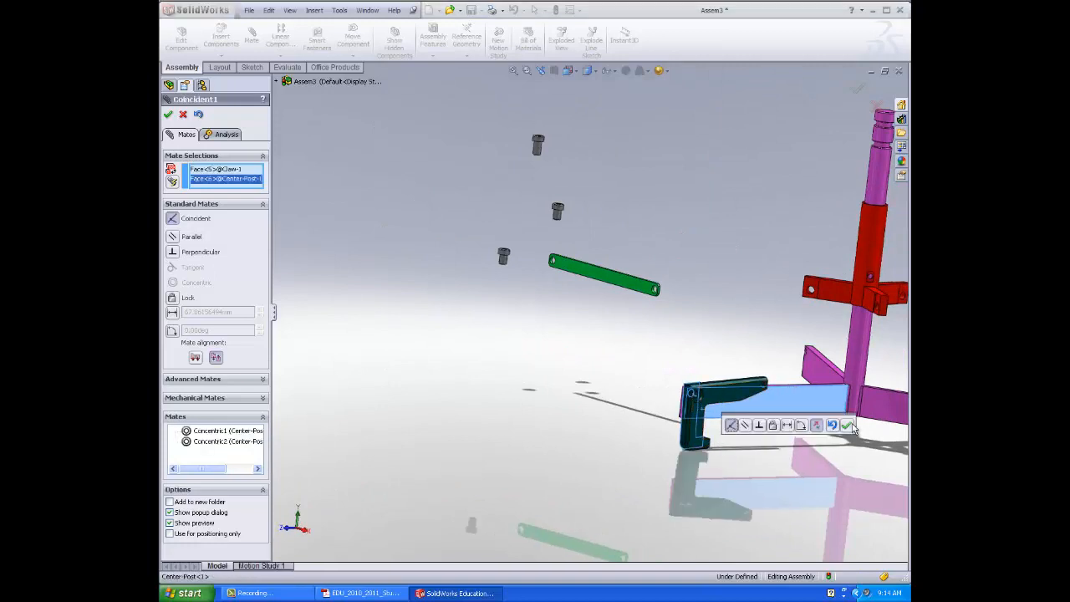
click(847, 425)
drag(726, 443, 763, 395)
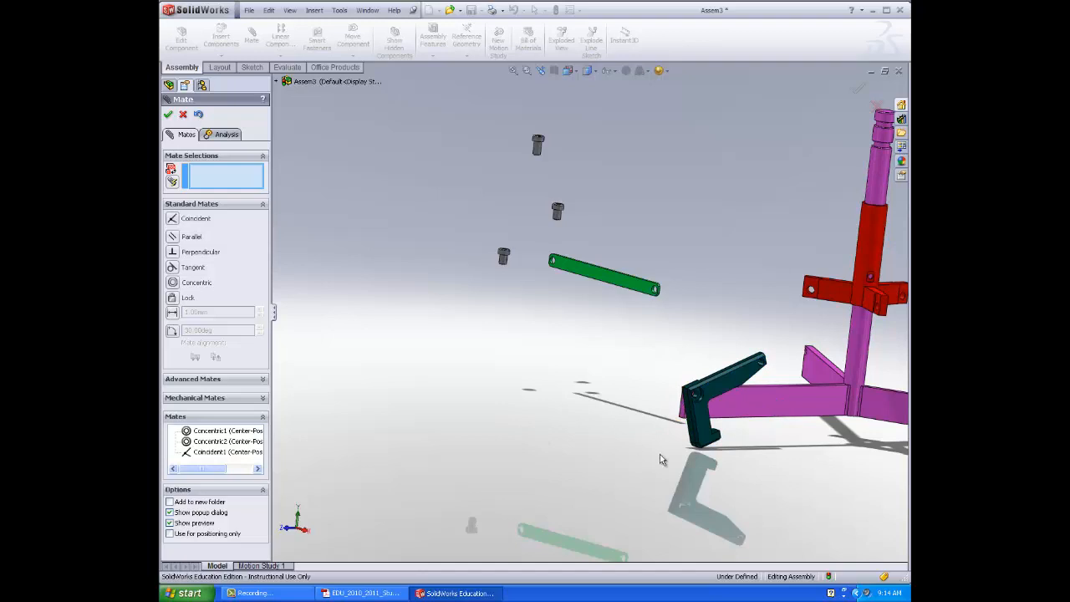
Add a concentric mate between the Pin-Long's shank and the Claw's corner hole, flipping the alignment to reverse the pin
scroll(645, 394, down, 5)
scroll(586, 303, up, 2)
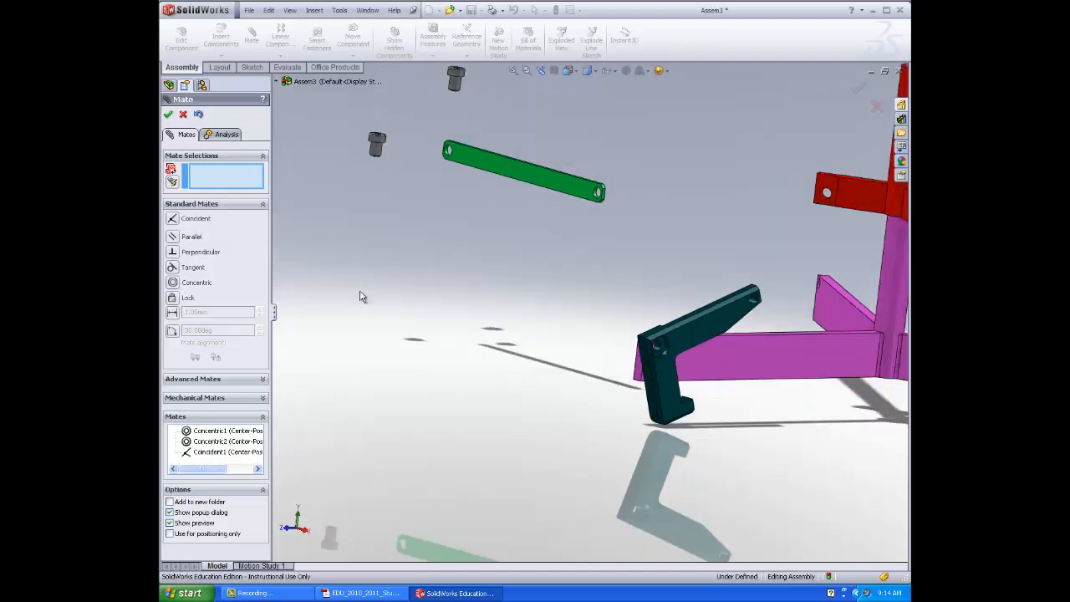
scroll(361, 296, up, 4)
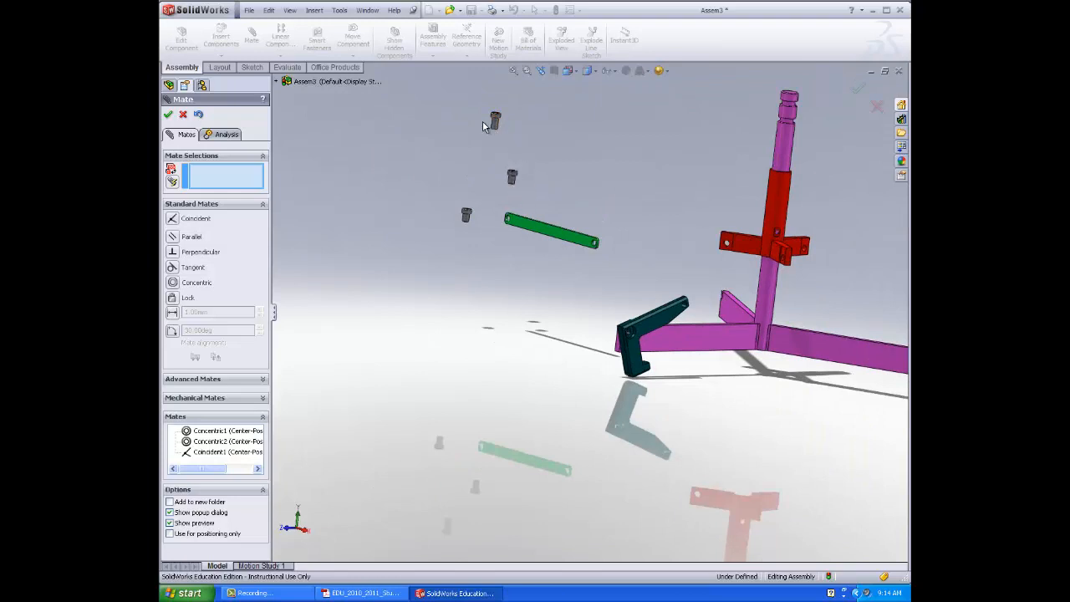
scroll(495, 127, down, 5)
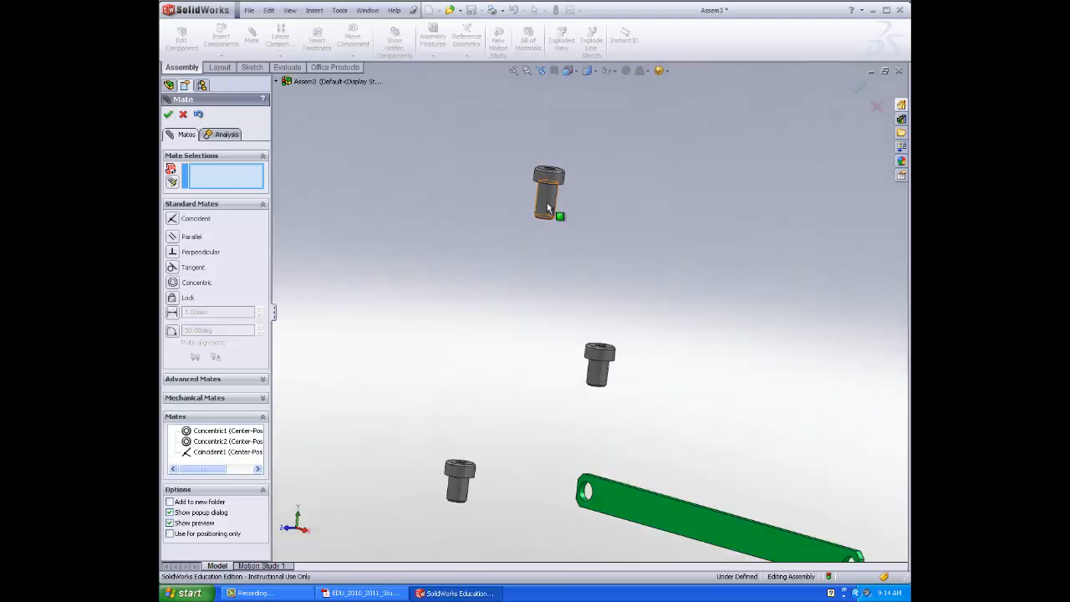
click(548, 207)
scroll(636, 339, up, 4)
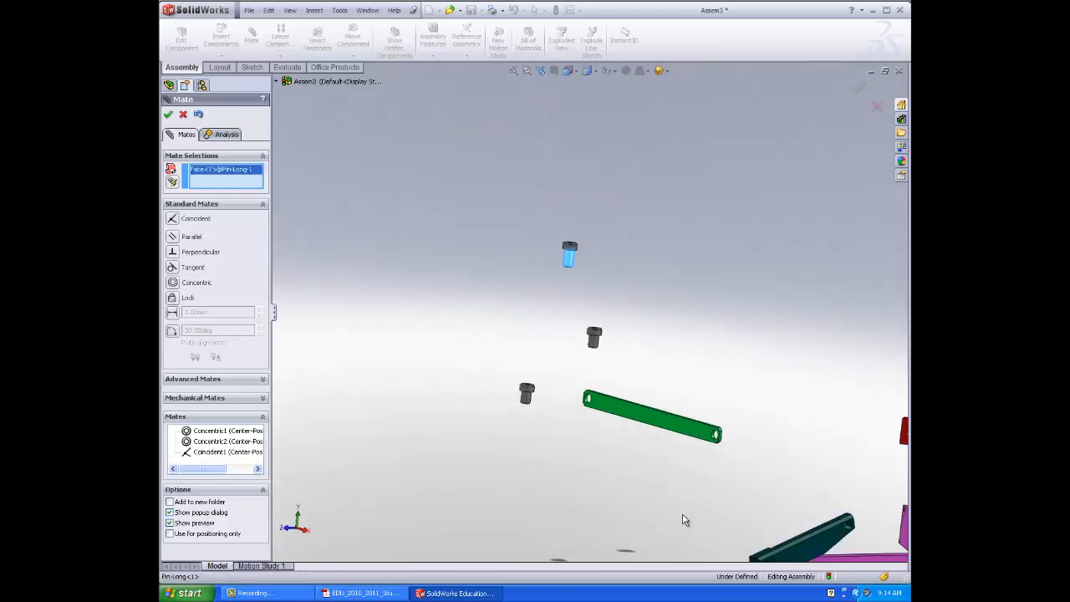
scroll(694, 506, up, 2)
scroll(707, 489, down, 5)
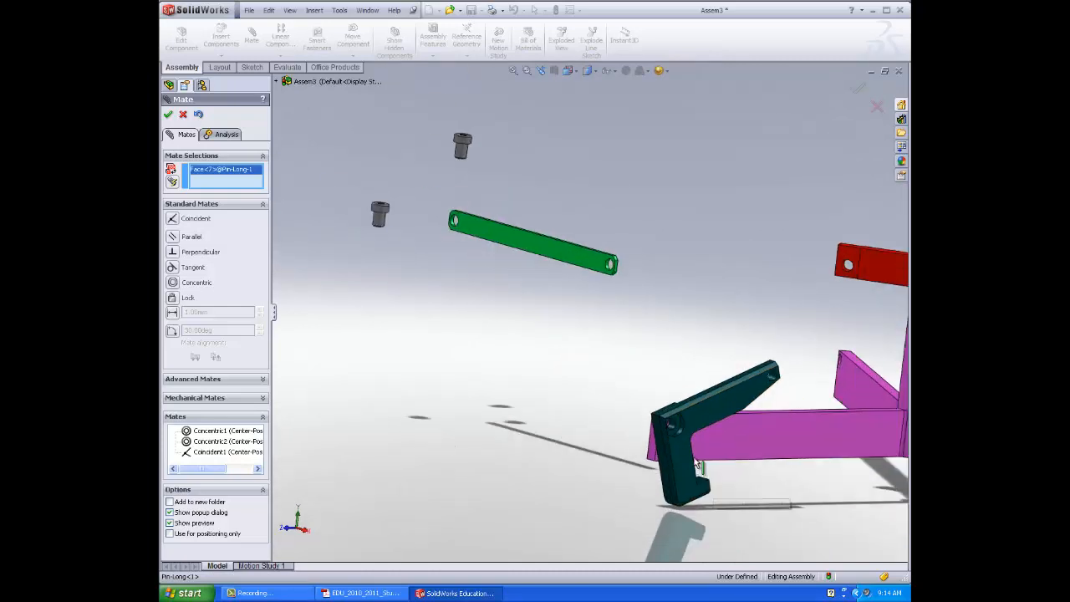
scroll(694, 451, down, 6)
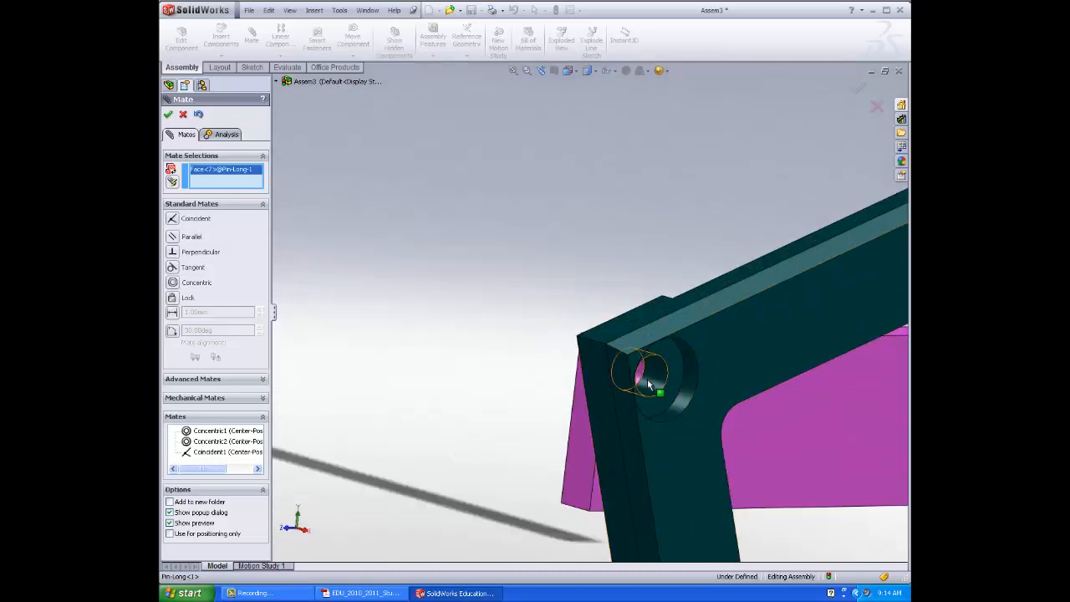
click(649, 384)
scroll(493, 384, up, 7)
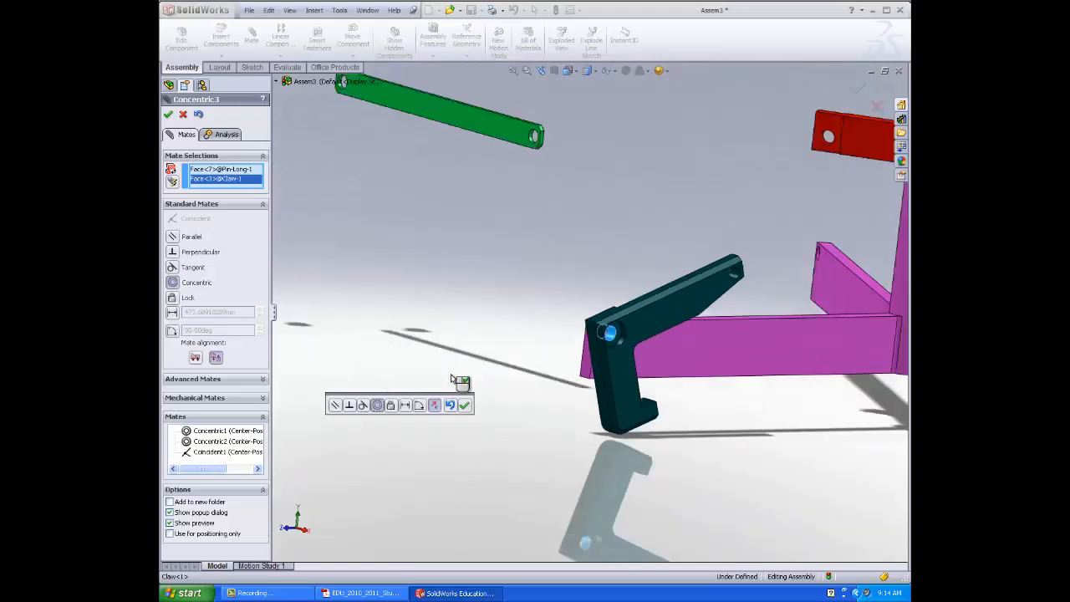
scroll(423, 354, up, 3)
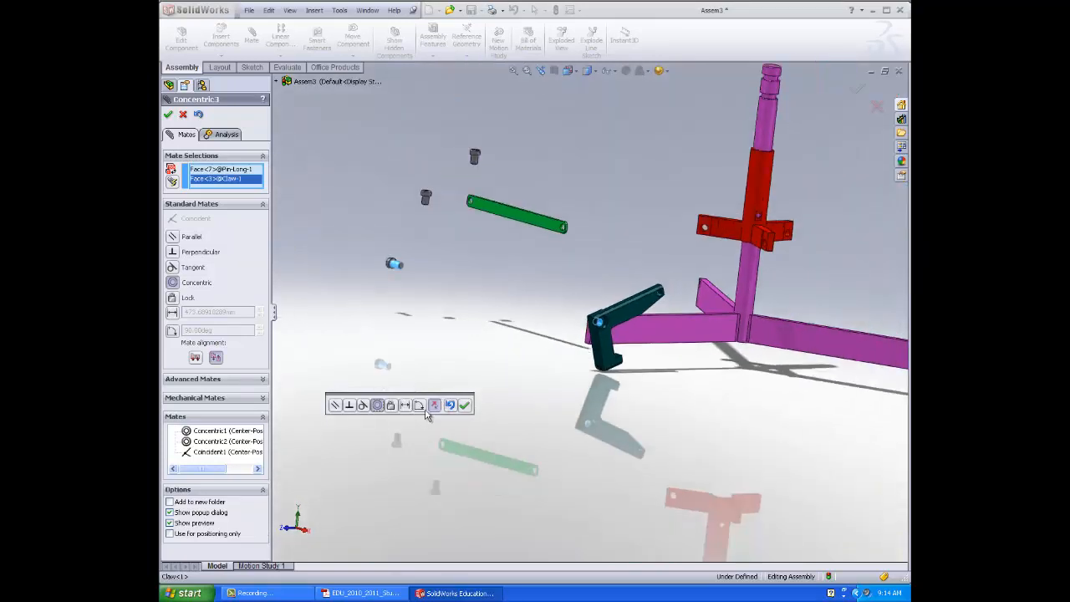
click(435, 405)
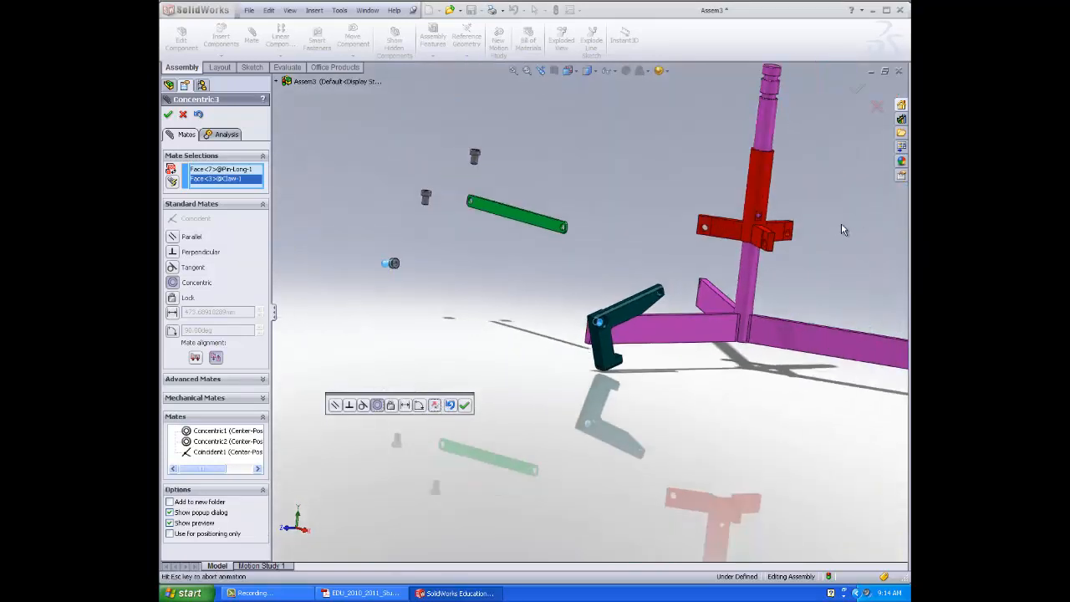
click(464, 406)
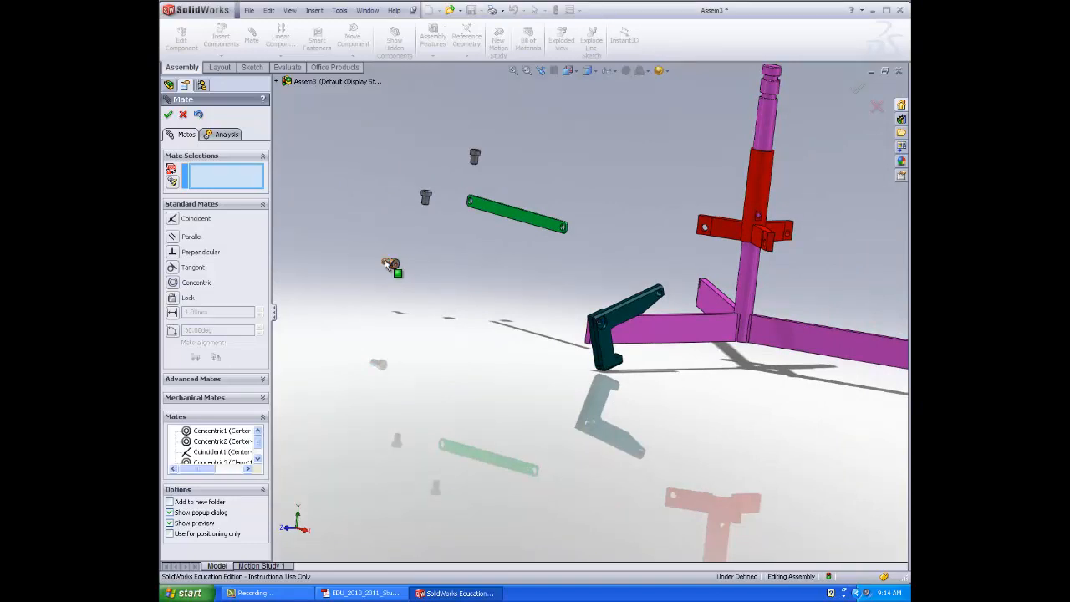
Move the Pin-Long near the Claw and mate the underside of its head coincident with the Claw's counterbore face
drag(467, 301, 666, 424)
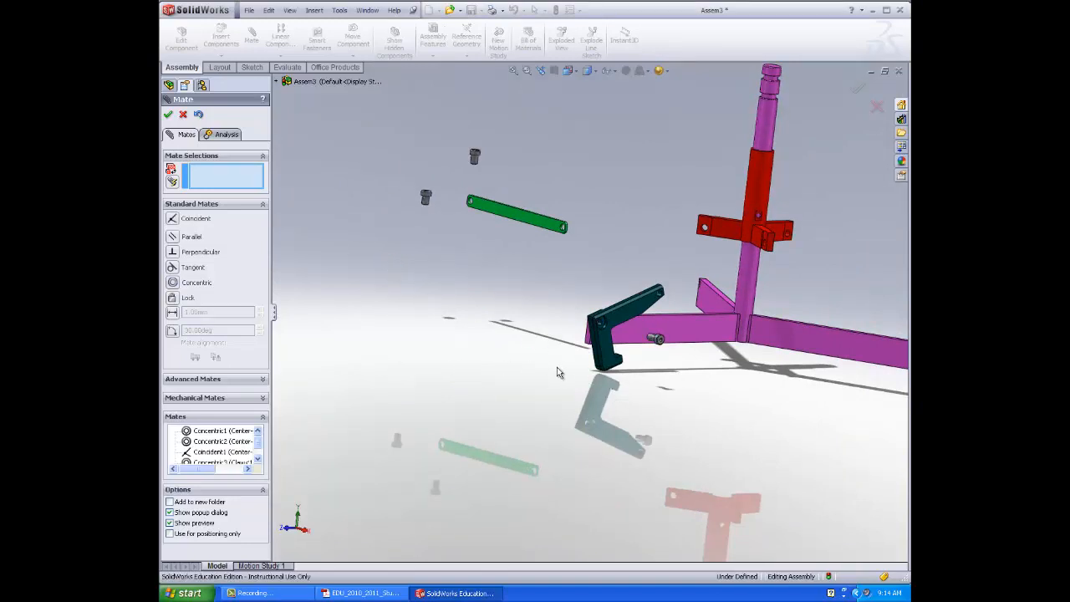
middle_drag(560, 370, 645, 350)
scroll(645, 350, down, 8)
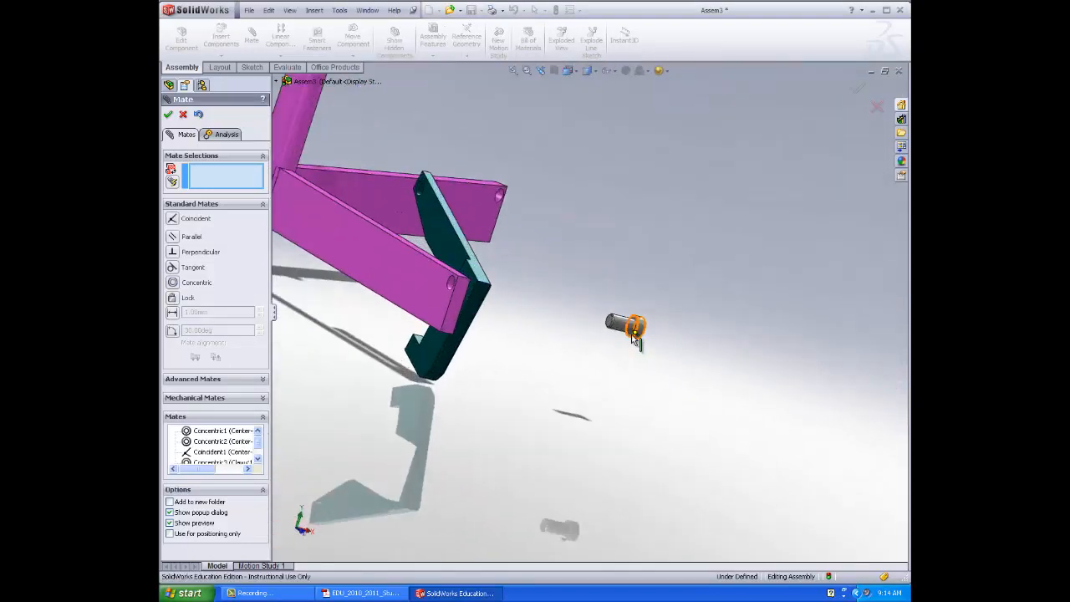
click(625, 330)
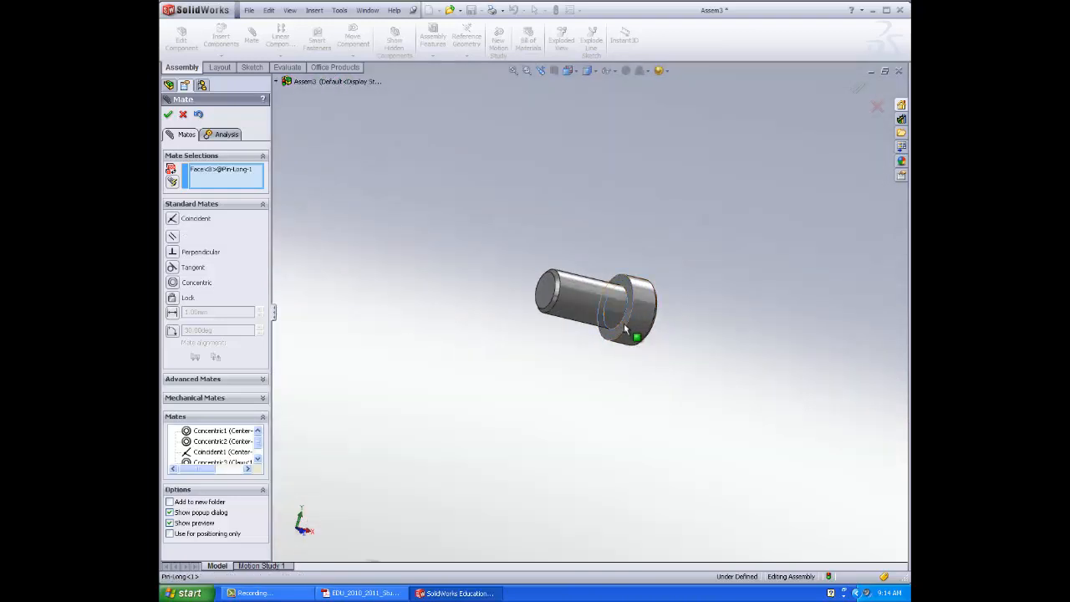
scroll(459, 353, up, 4)
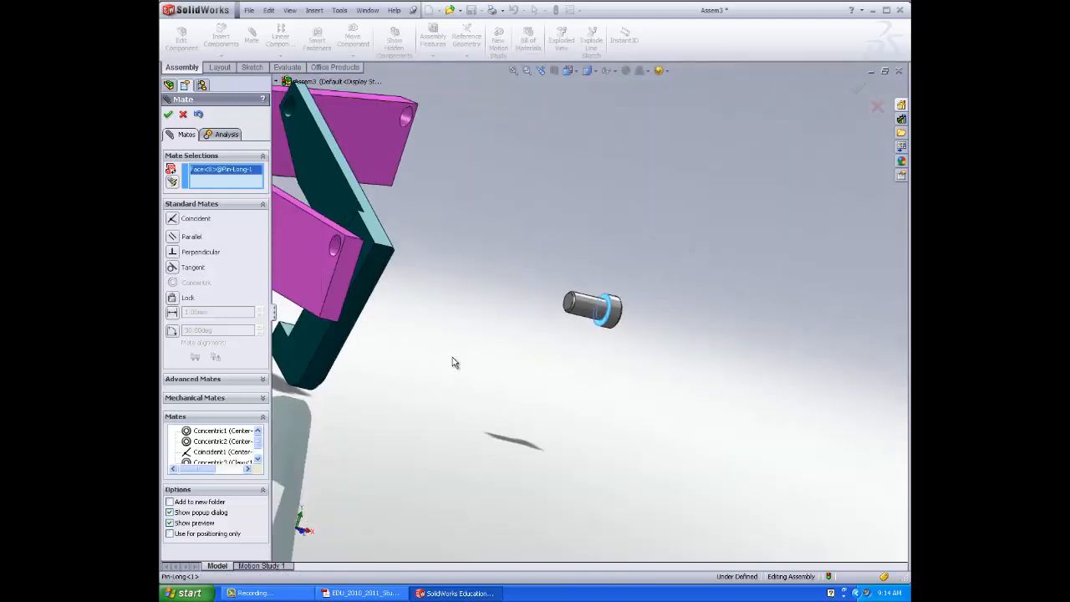
middle_drag(453, 357, 341, 333)
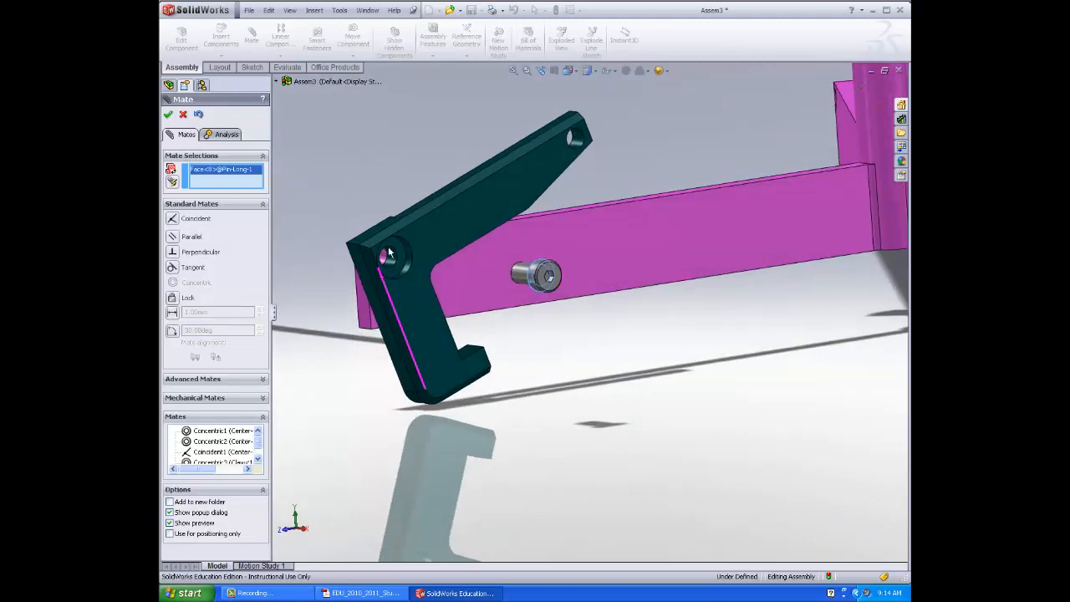
click(386, 252)
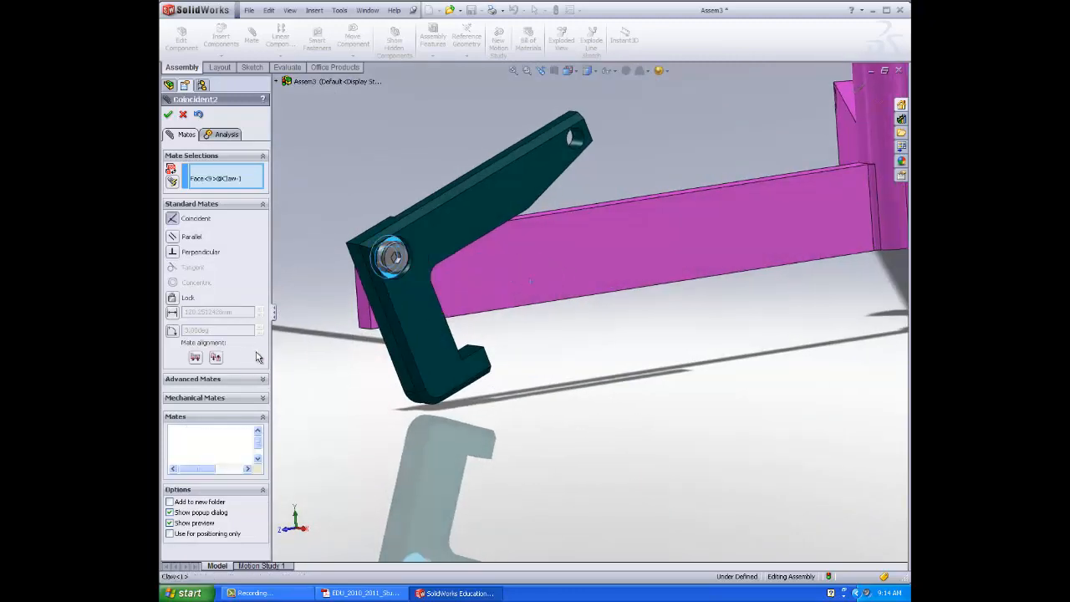
middle_drag(335, 349, 477, 389)
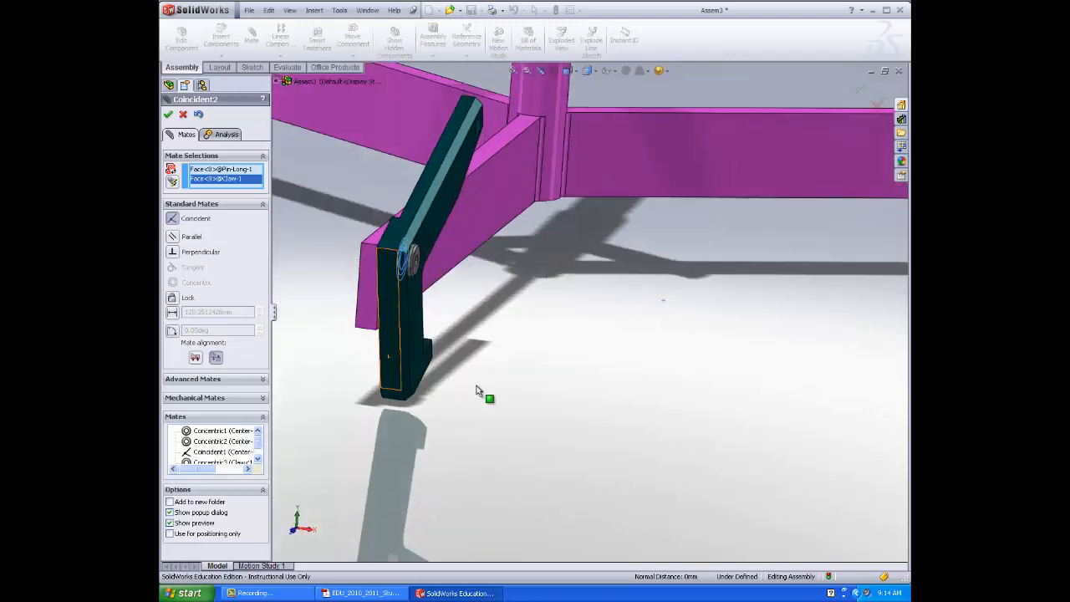
click(169, 115)
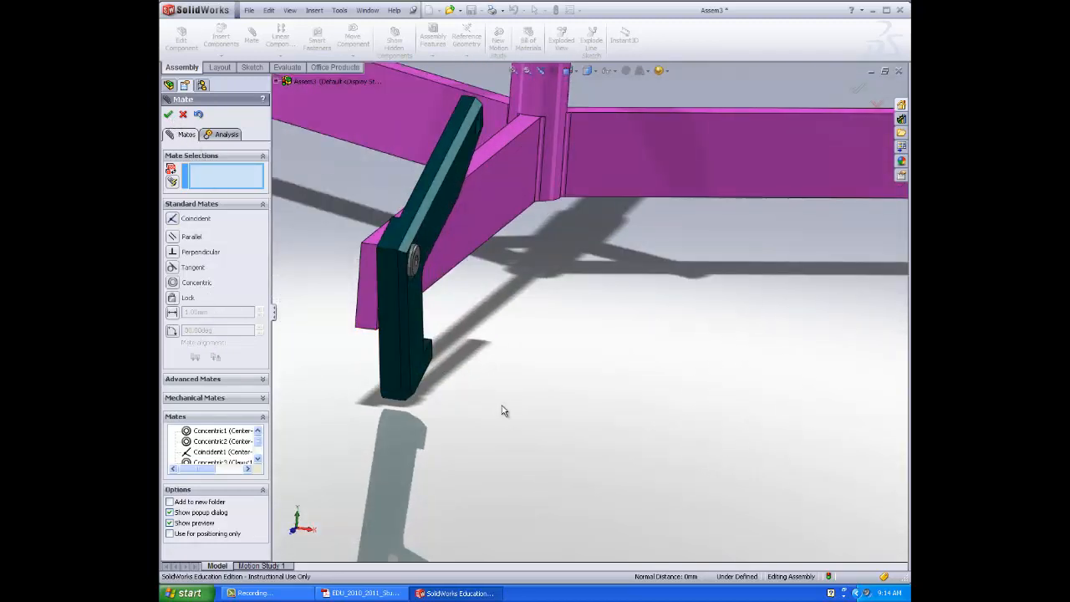
Add a concentric mate between one end hole of the Connecting-Rod and the hole at the free end of the Claw's long arm
middle_drag(501, 411, 429, 401)
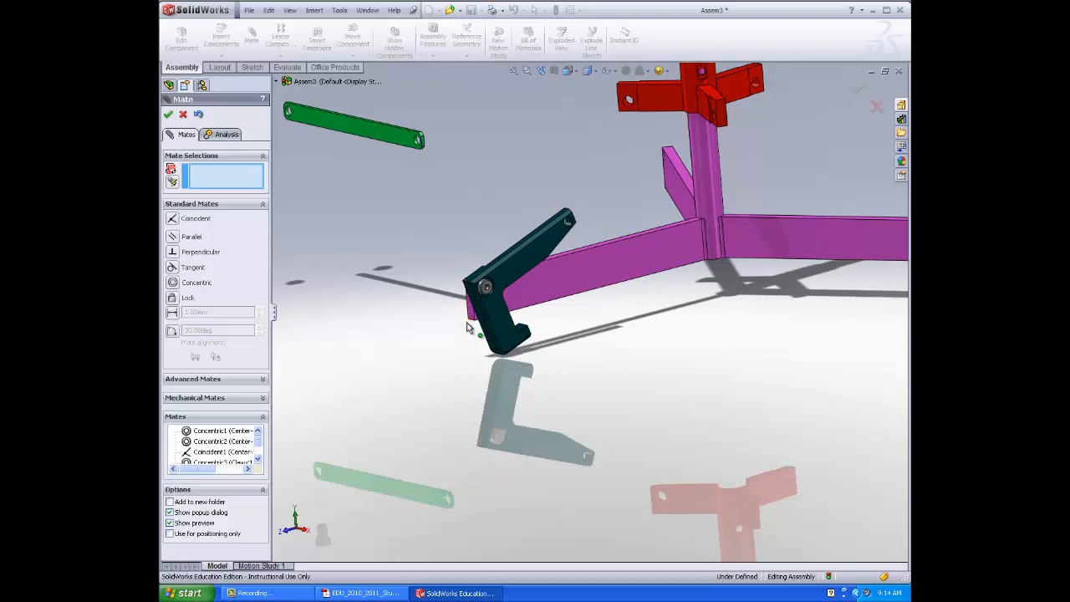
middle_drag(457, 246, 438, 311)
scroll(474, 239, down, 6)
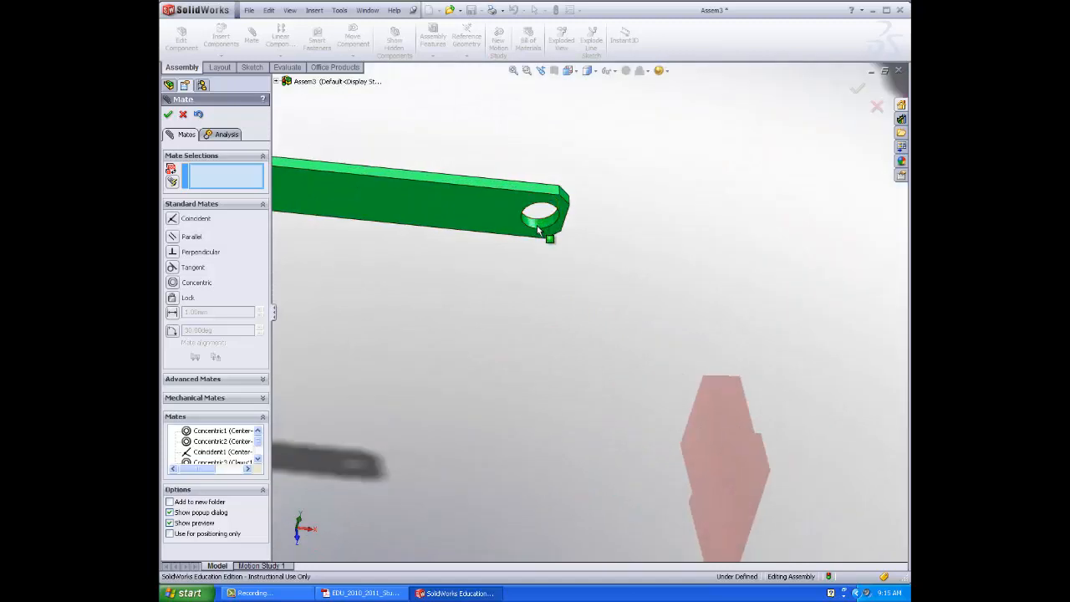
click(541, 226)
scroll(633, 279, up, 5)
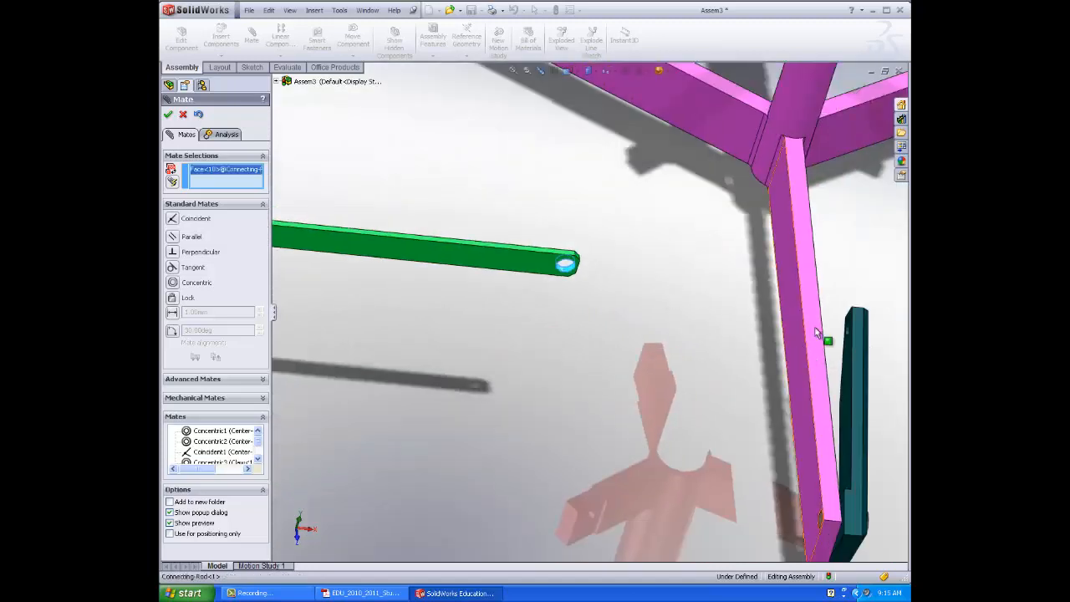
scroll(817, 333, down, 5)
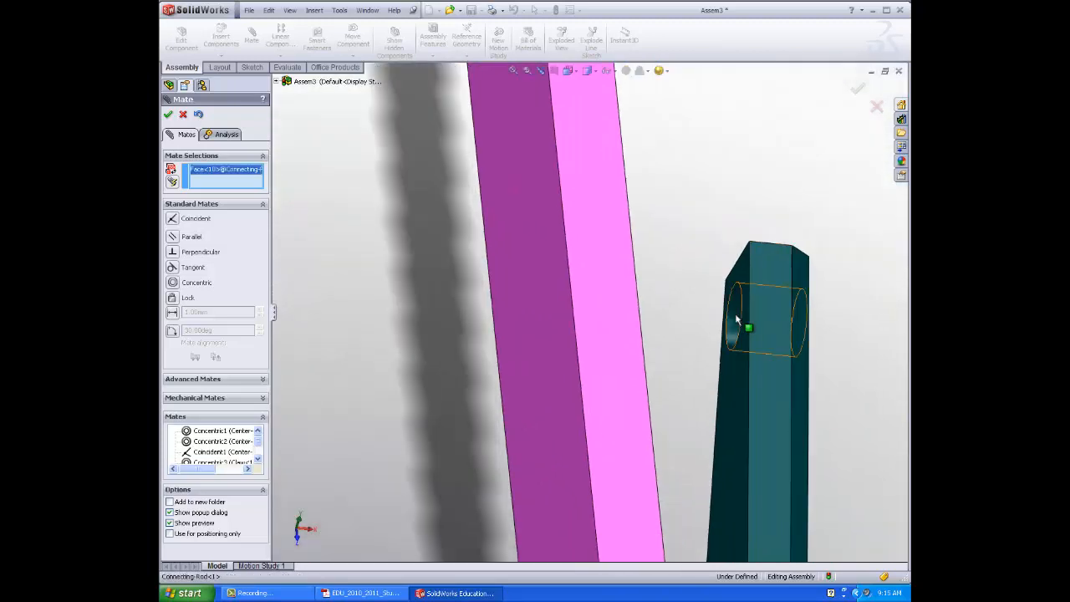
click(733, 325)
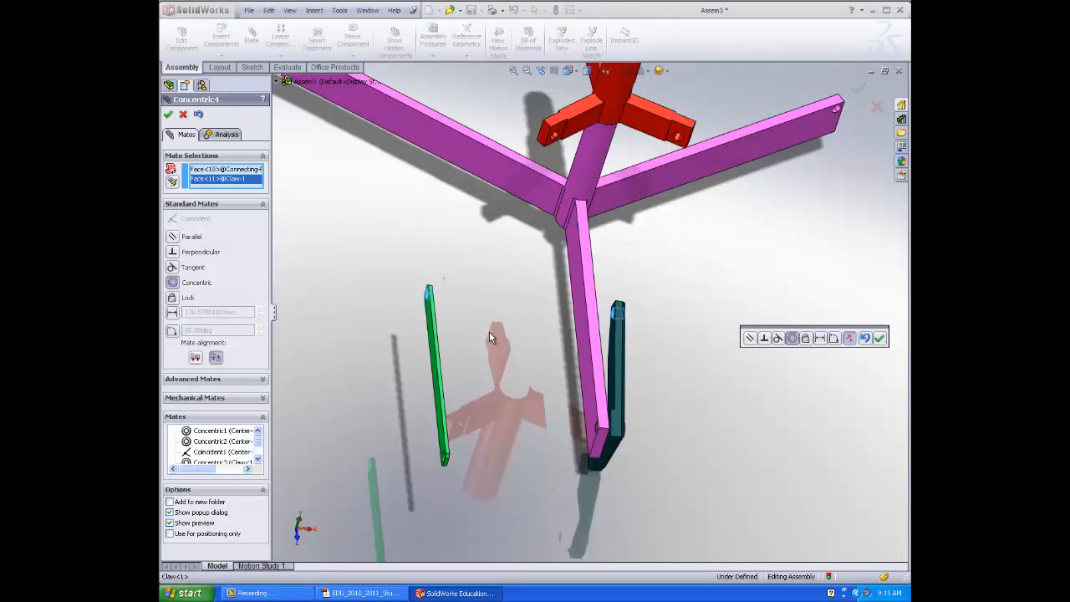
click(880, 338)
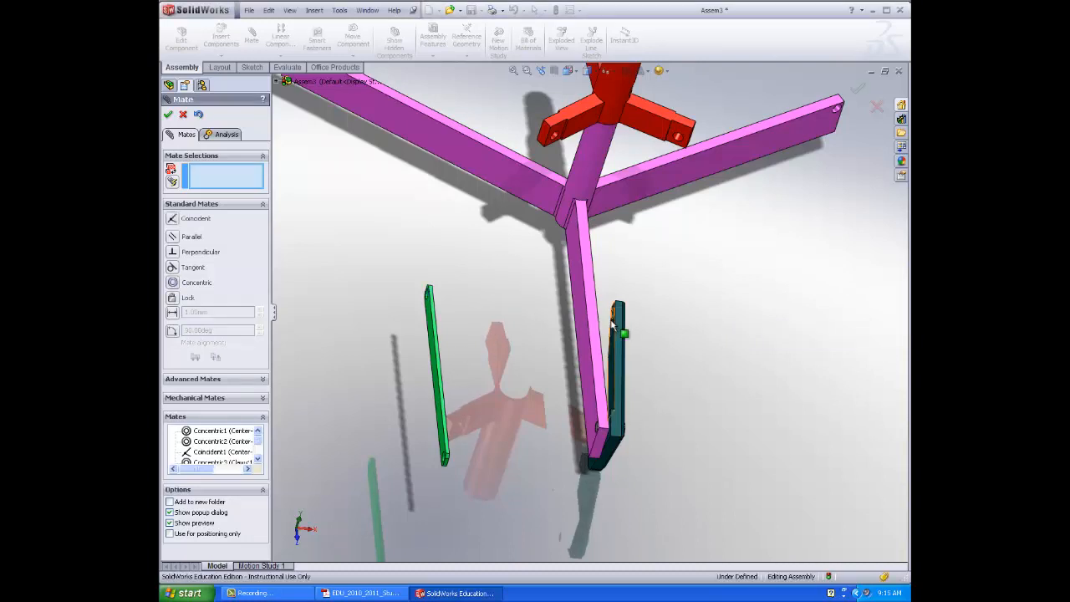
Add a coincident mate between the flat side face of the Claw's long arm and the broad face of the Connecting-Rod
middle_drag(762, 385, 776, 435)
click(774, 404)
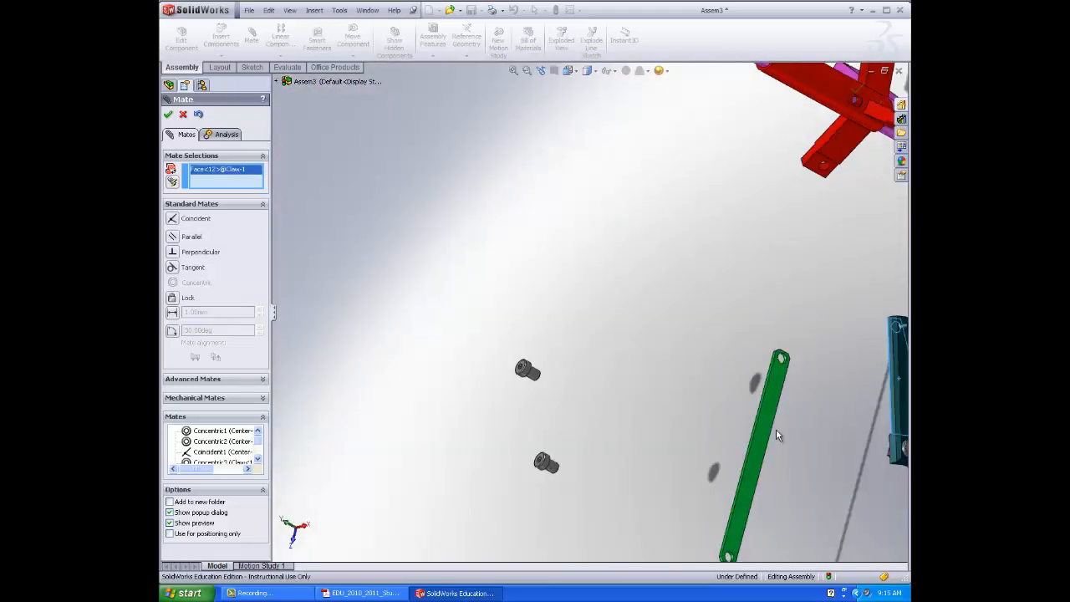
click(776, 434)
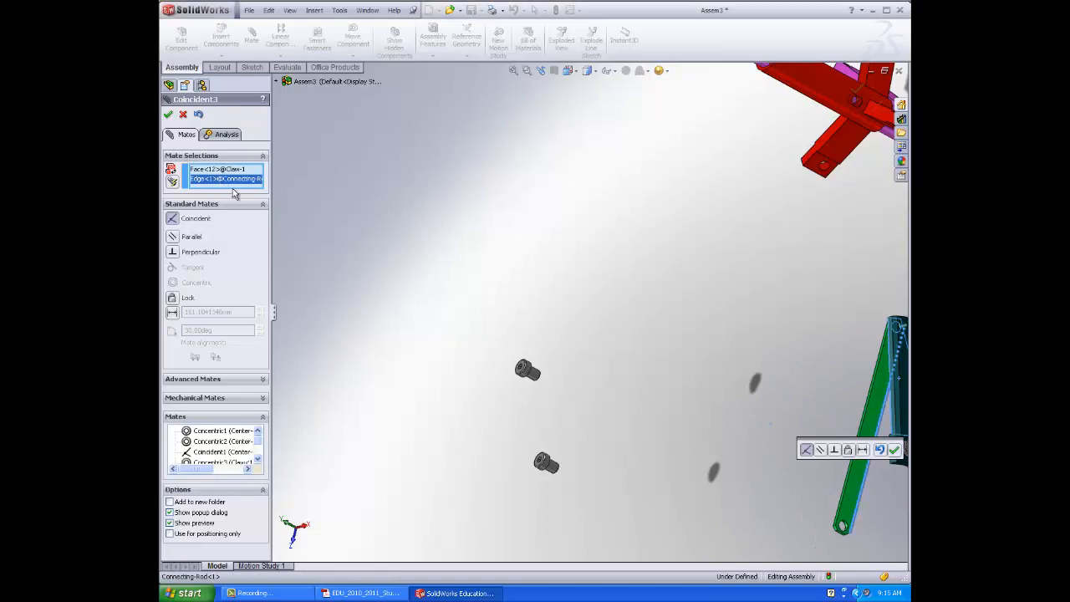
key(Delete)
click(876, 399)
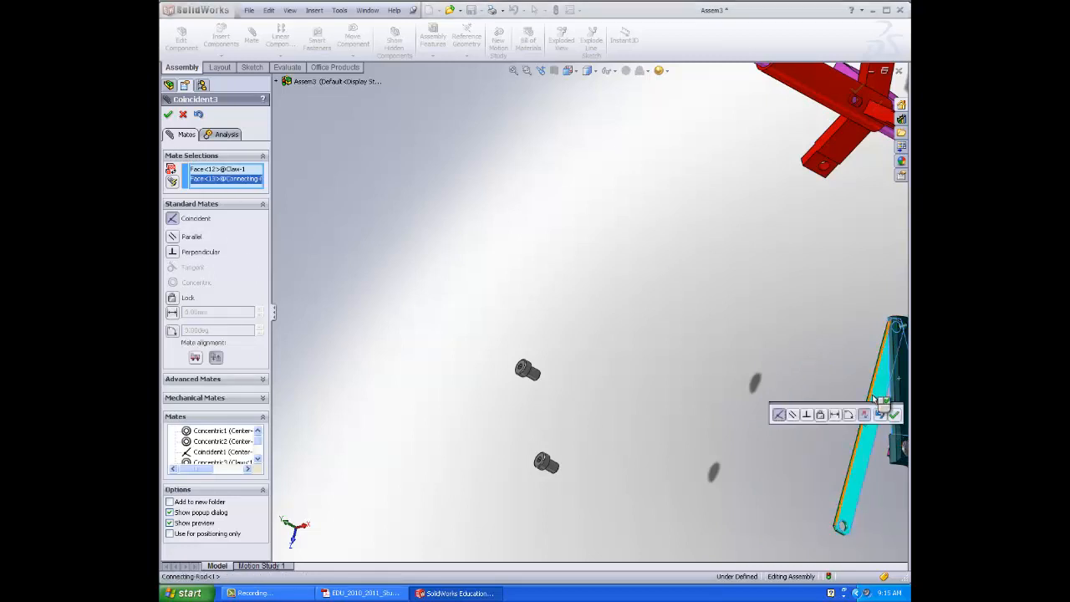
click(897, 417)
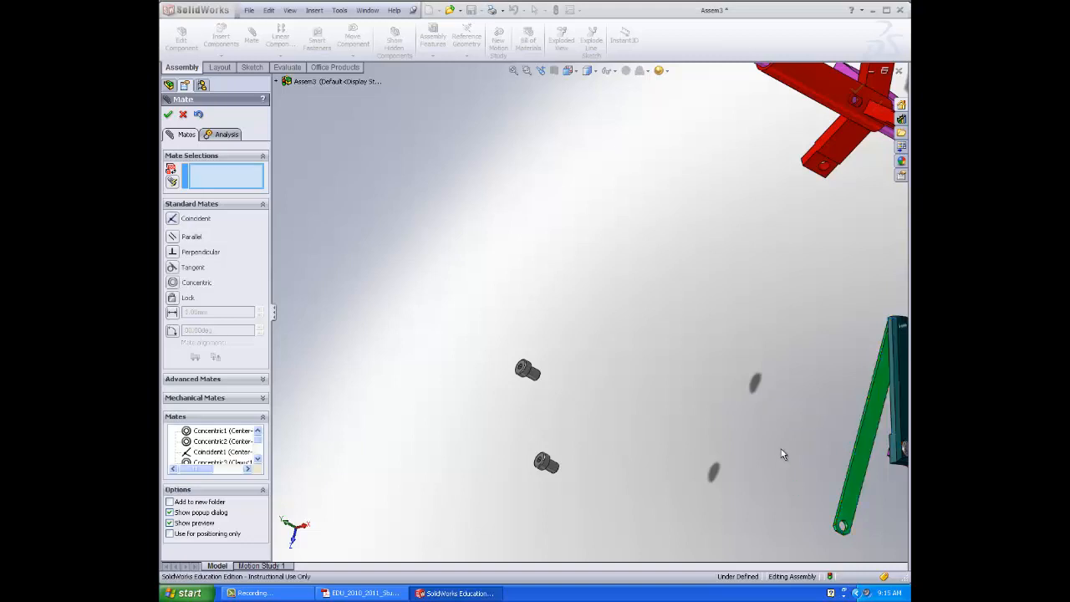
Add a concentric mate between the Pin-Medium's shank and the hole at the free end of the Claw's long arm
key(z)
key(z)
key(z)
scroll(838, 362, down, 1)
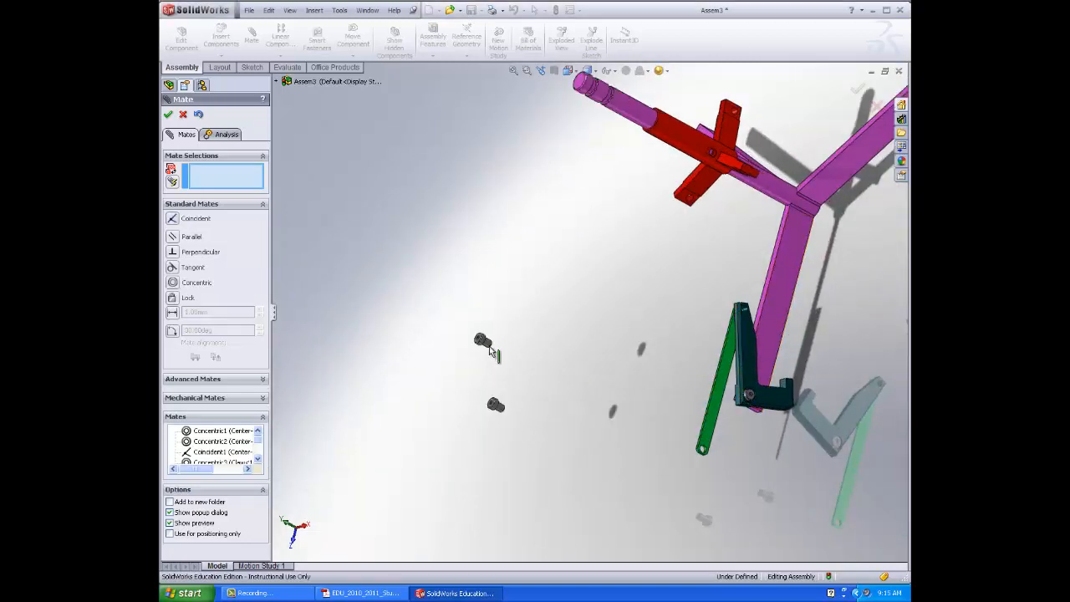
scroll(491, 350, down, 8)
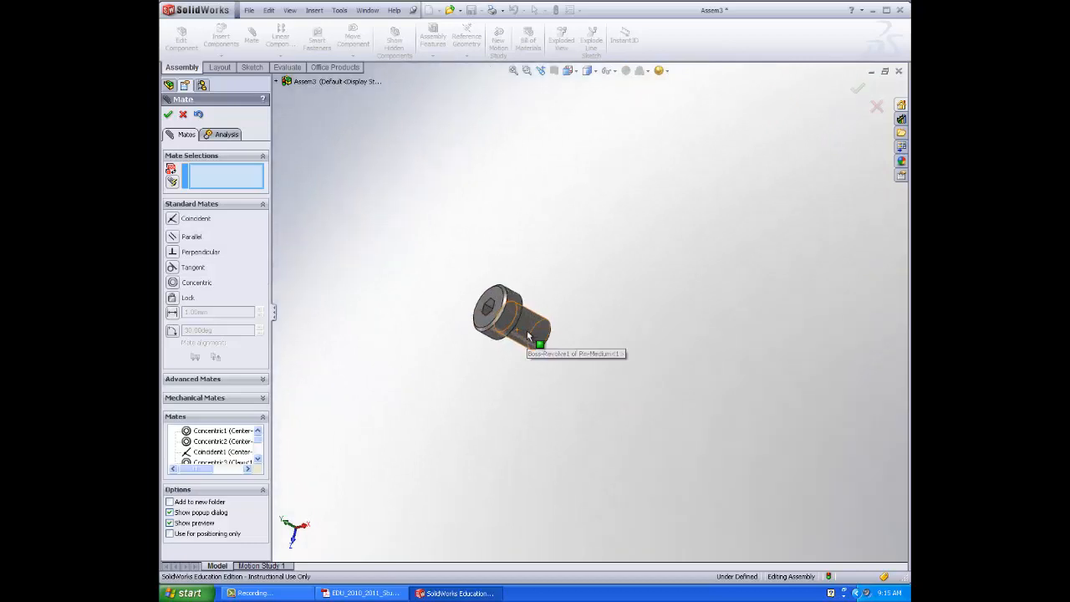
click(527, 331)
scroll(715, 383, up, 4)
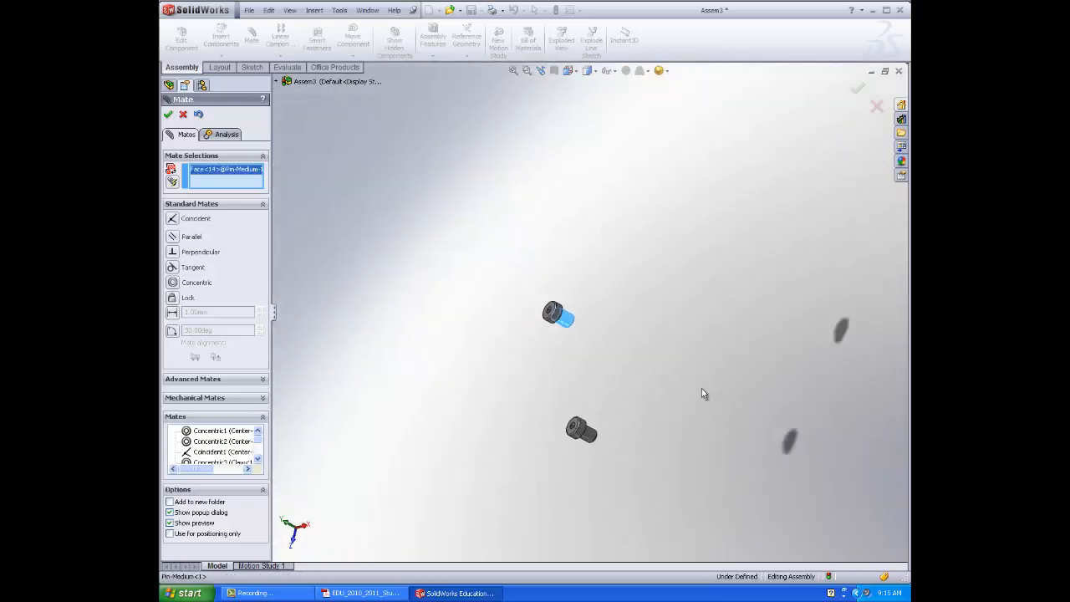
scroll(791, 330, up, 3)
scroll(778, 266, down, 5)
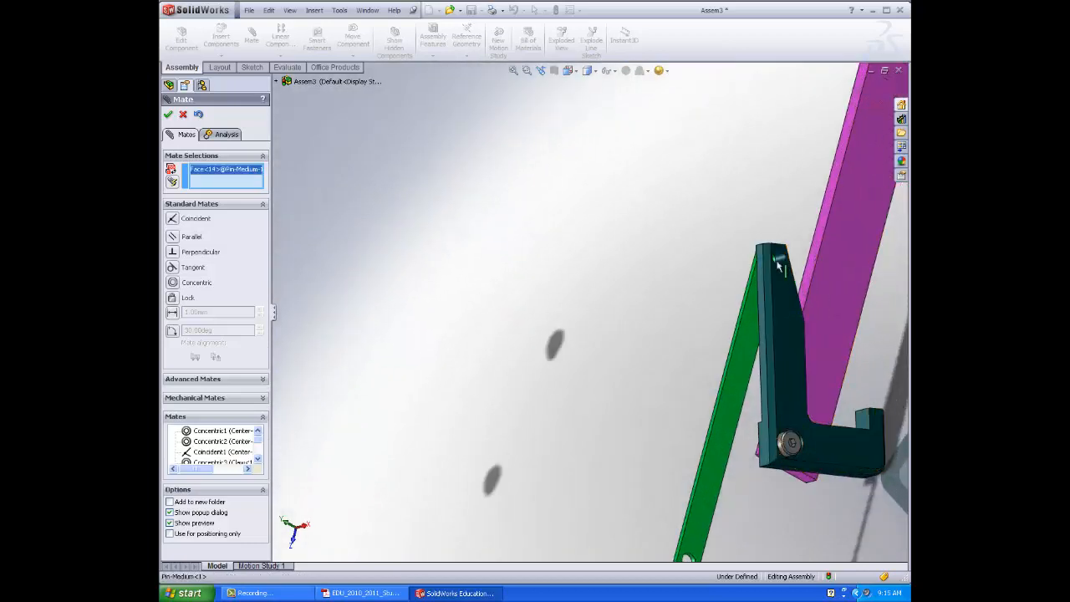
scroll(777, 266, down, 4)
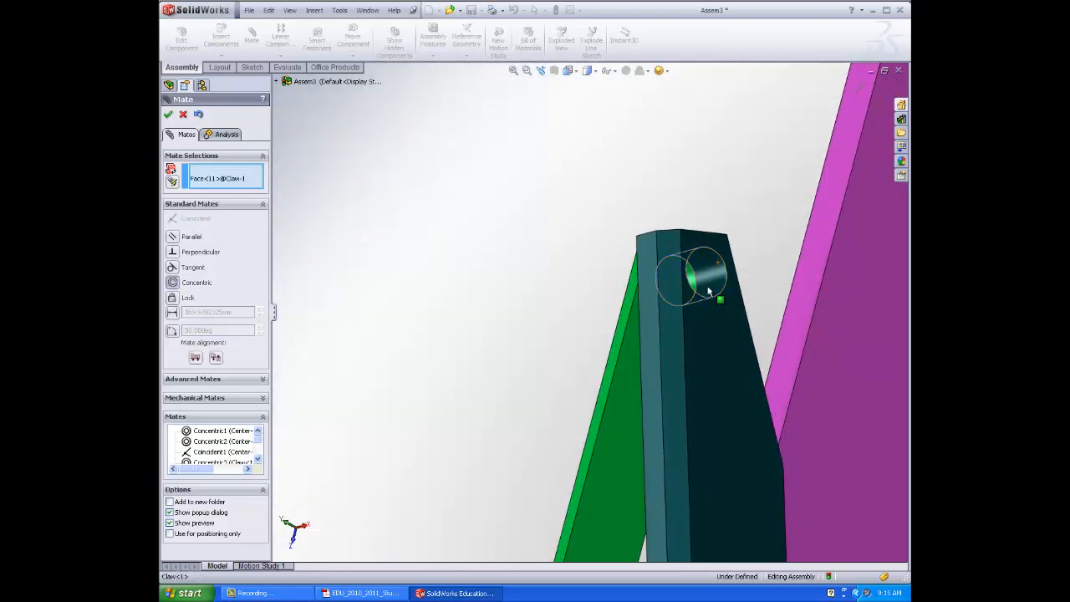
click(709, 282)
scroll(560, 289, up, 3)
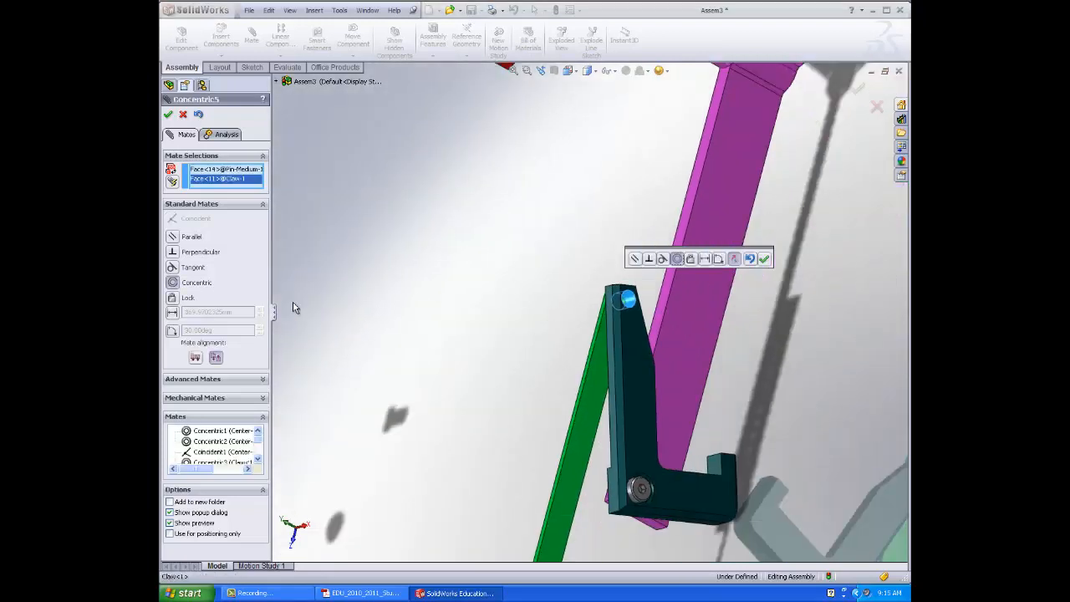
click(764, 259)
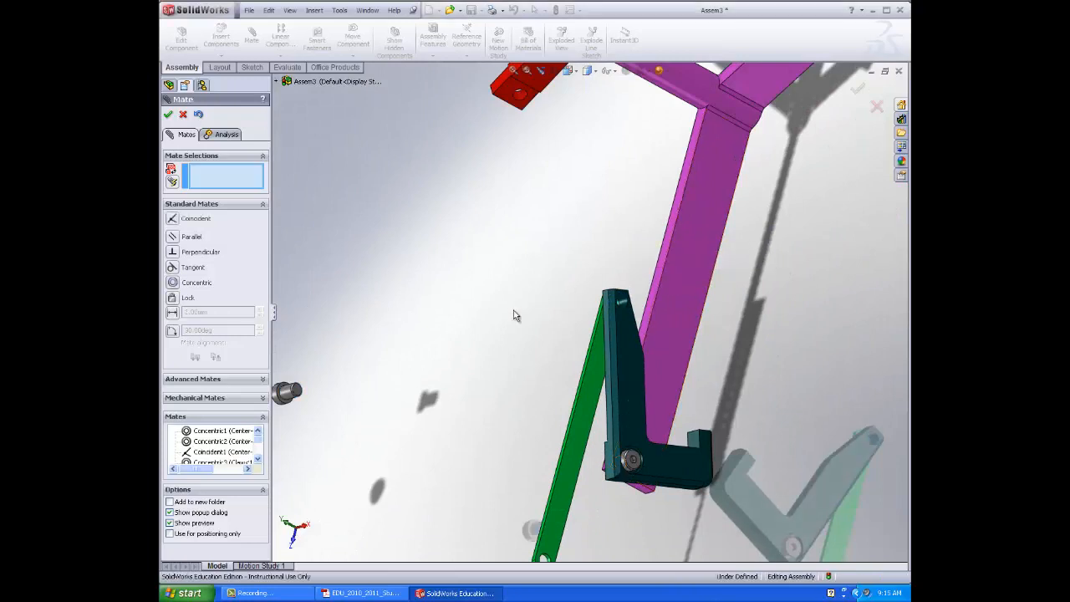
Edit the Pin-Medium's concentric mate and flip its alignment to reverse the pin's direction
drag(258, 440, 257, 455)
click(240, 452)
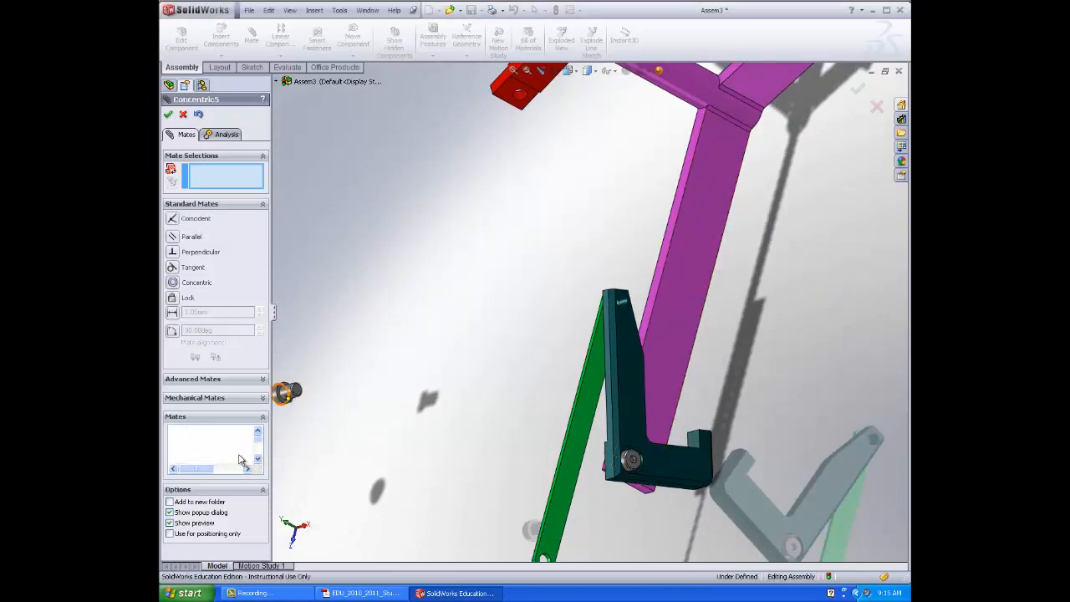
click(196, 358)
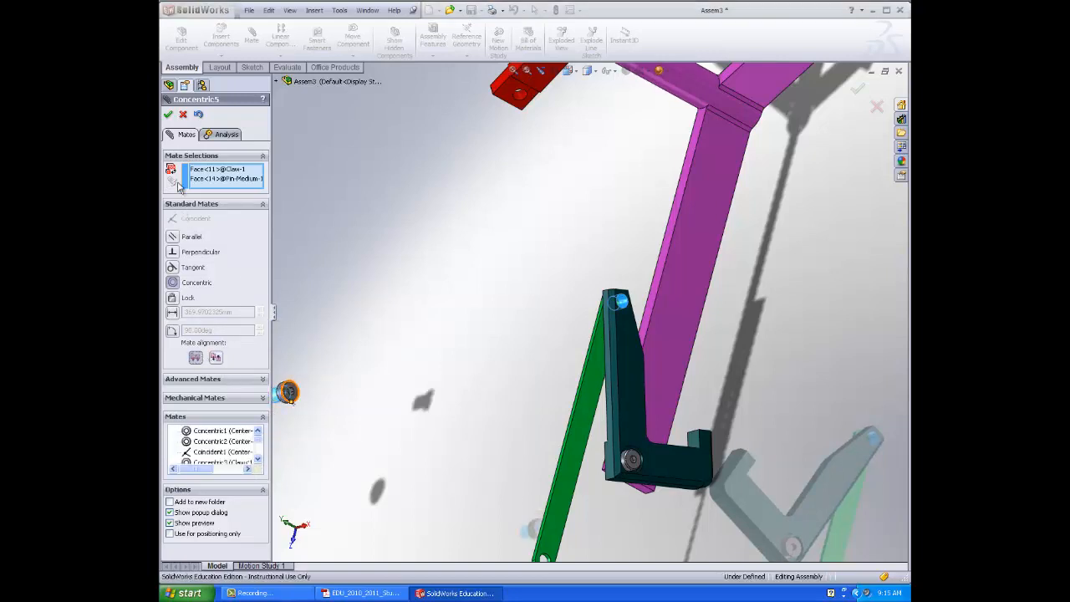
click(169, 117)
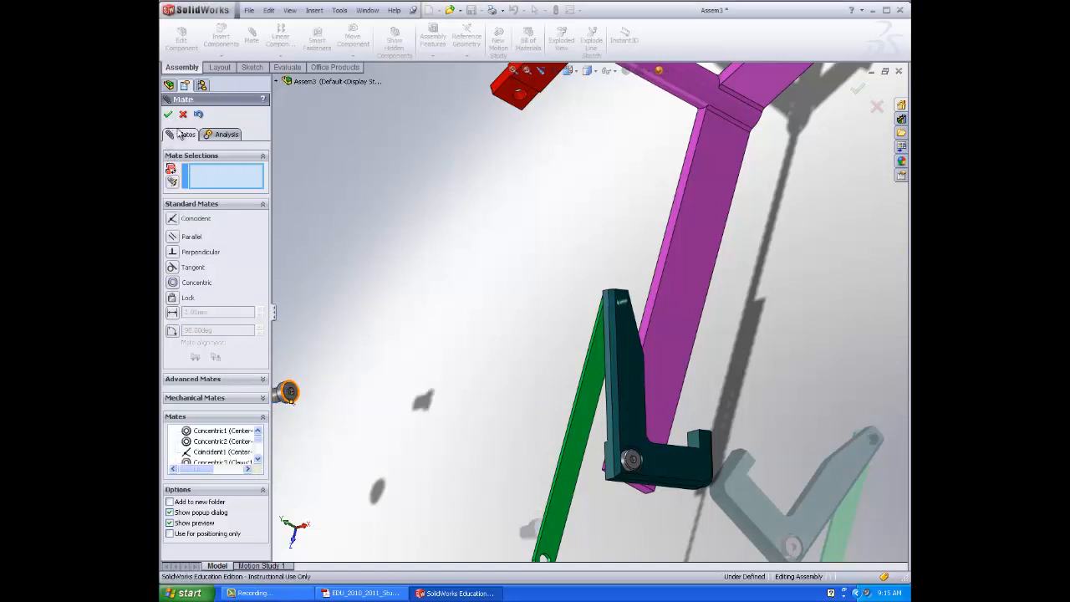
Move the Pin-Medium near the Claw and mate the underside of its head coincident with the Claw's outer side face
drag(280, 395, 779, 262)
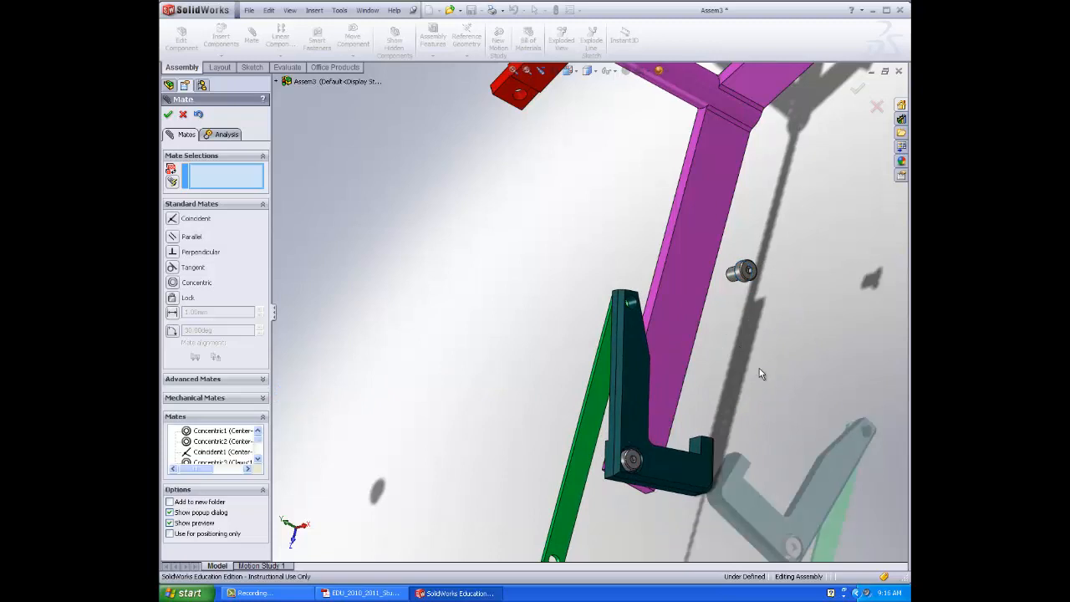
scroll(767, 341, down, 3)
middle_click(723, 239)
middle_drag(753, 259, 886, 272)
scroll(755, 259, down, 5)
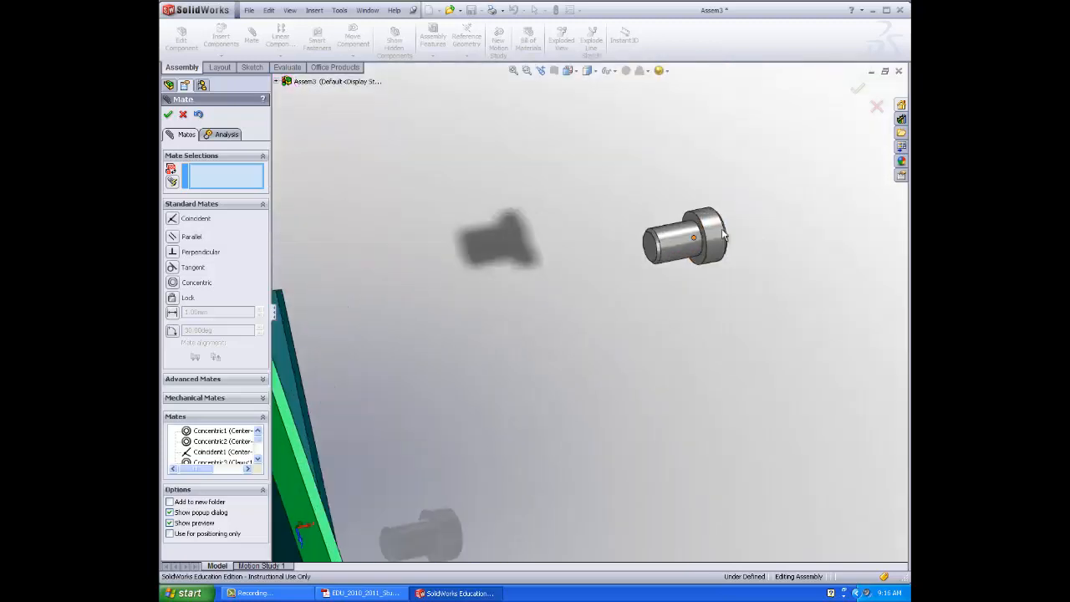
click(664, 251)
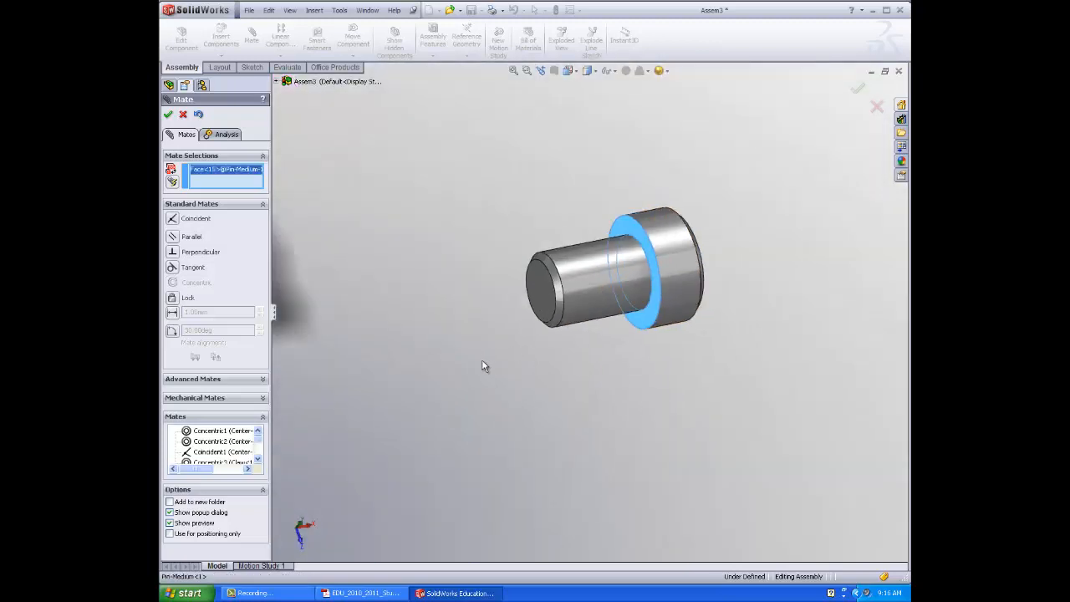
scroll(480, 366, up, 5)
middle_drag(409, 423, 342, 406)
click(462, 376)
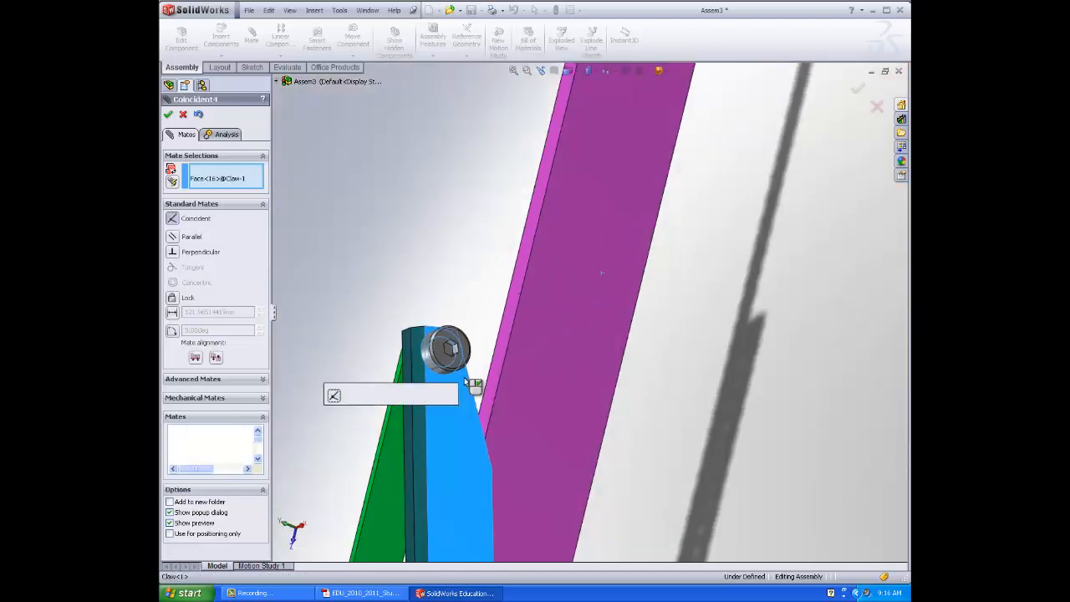
middle_drag(281, 341, 382, 301)
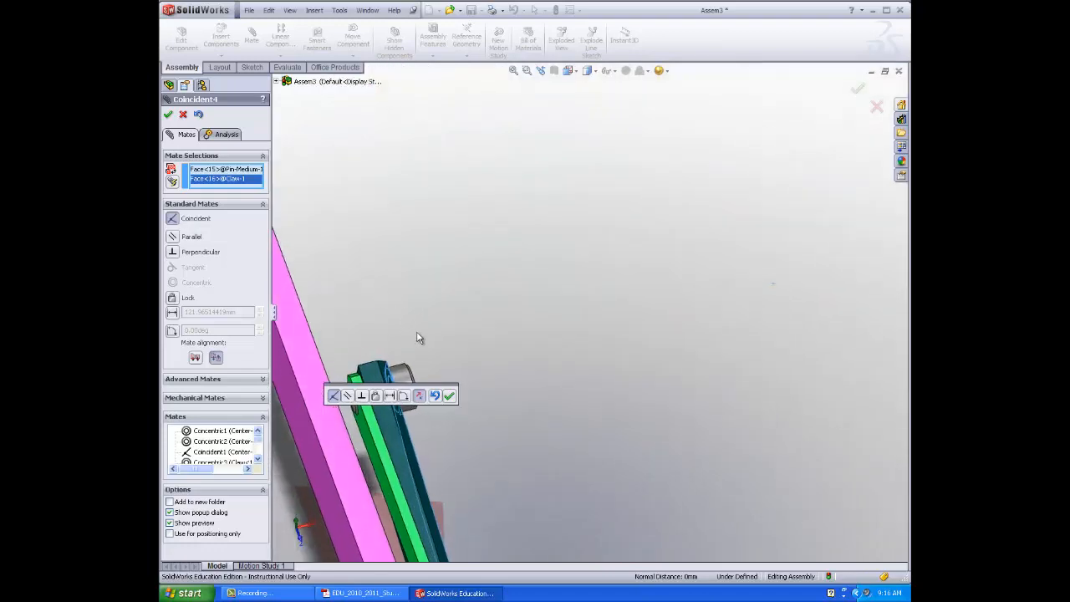
click(447, 395)
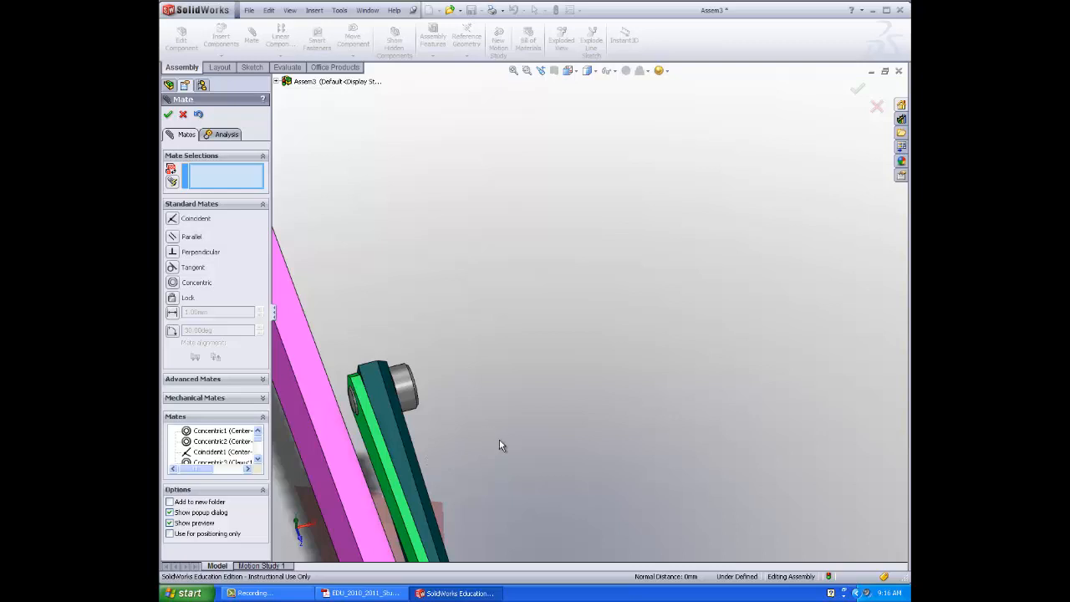
Swing the Connecting-Rod up toward the Collar and make its free end hole concentric with the hole in the nearest Collar arm
key(f)
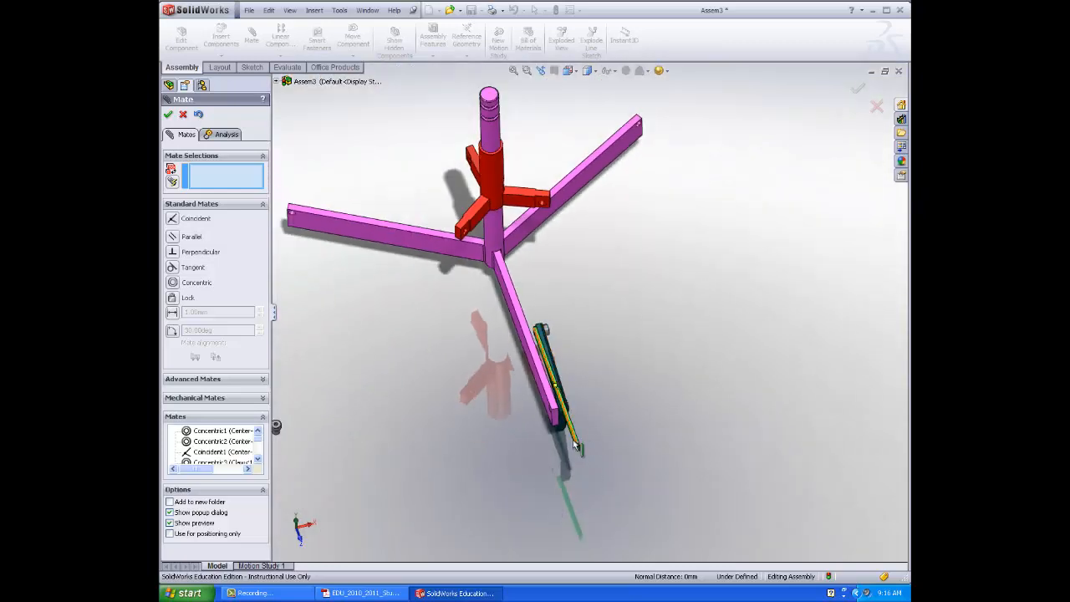
drag(579, 439, 527, 224)
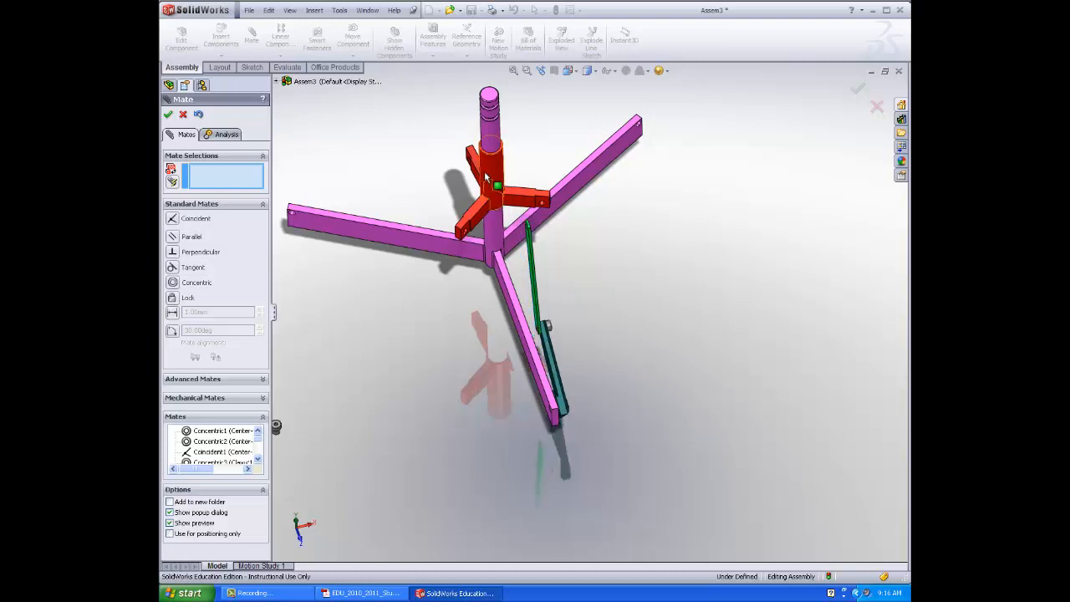
mouse_move(485, 177)
mouse_down()
mouse_move(498, 179)
mouse_move(492, 170)
mouse_up()
middle_drag(678, 299, 468, 238)
scroll(400, 225, down, 12)
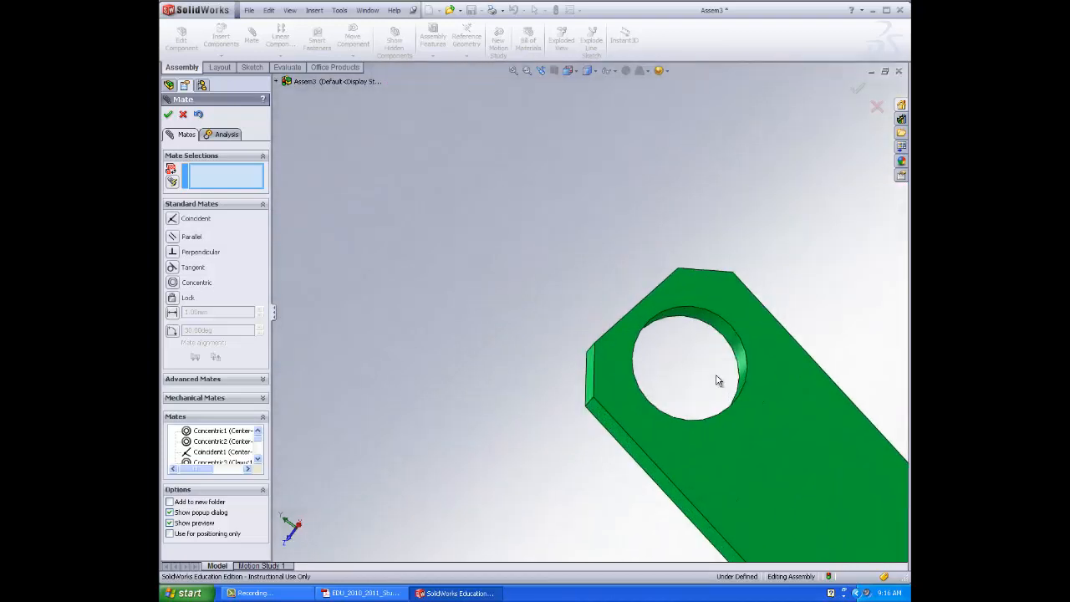
click(743, 361)
scroll(686, 339, up, 6)
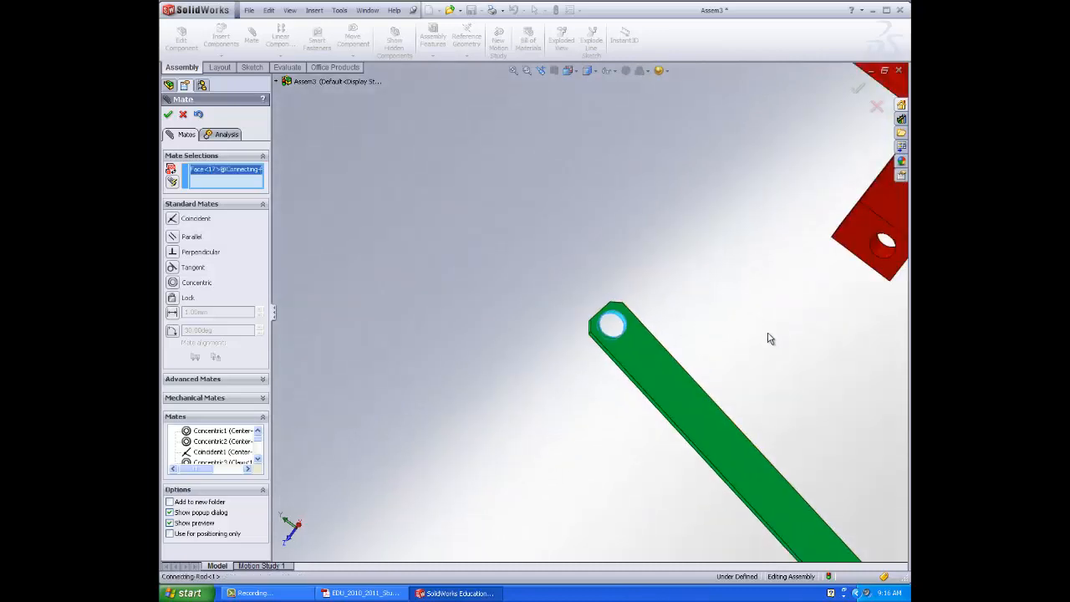
click(882, 248)
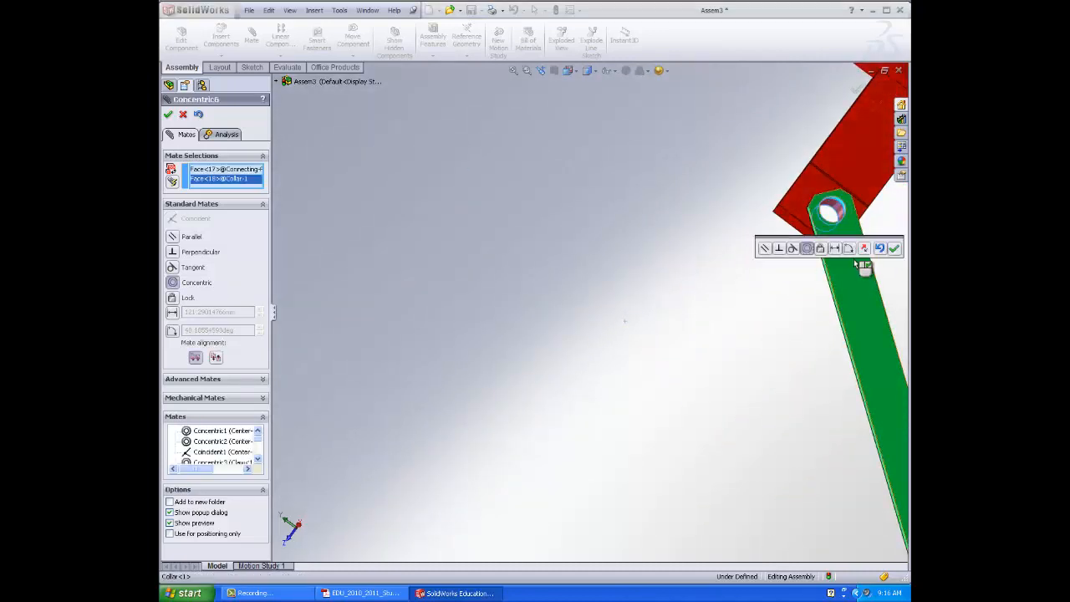
middle_drag(712, 306, 777, 234)
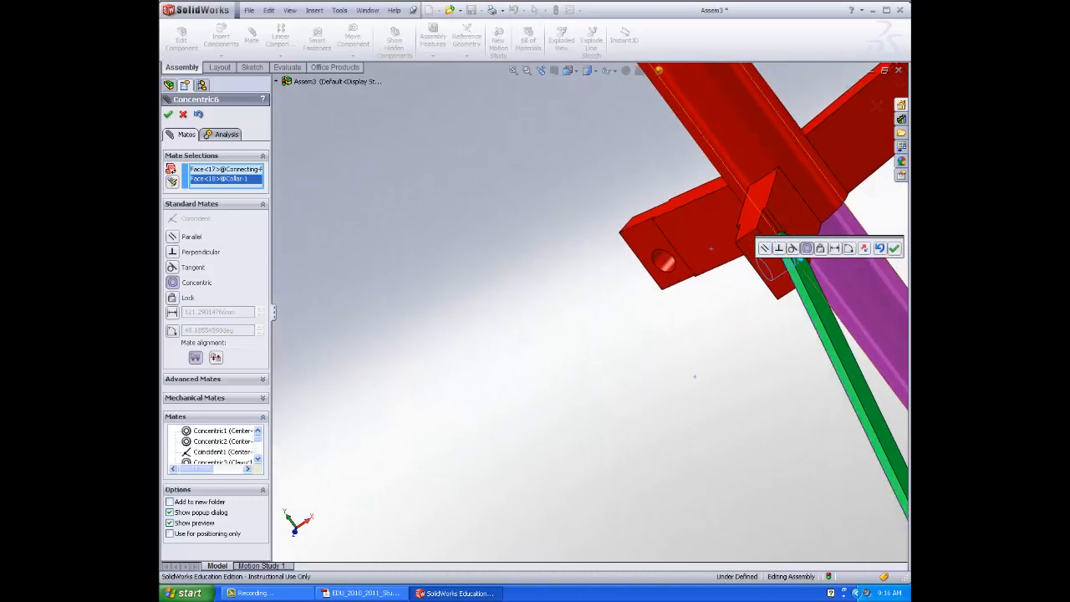
click(895, 249)
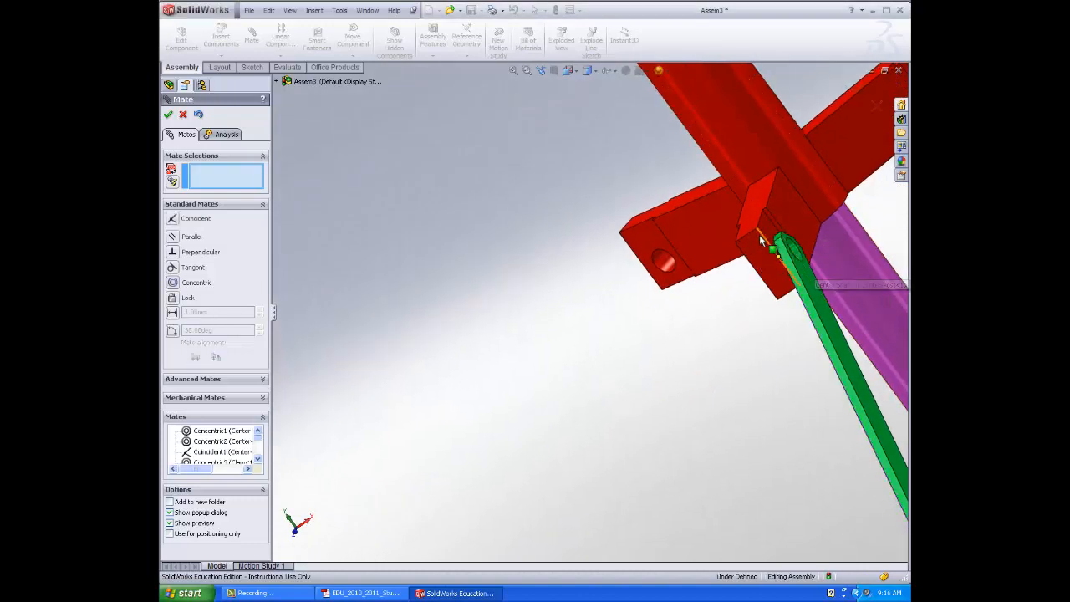
Slide the Collar along the Center-Post and swing the Claw outward to exercise the linkage with the Connecting-Rod
drag(818, 286, 695, 265)
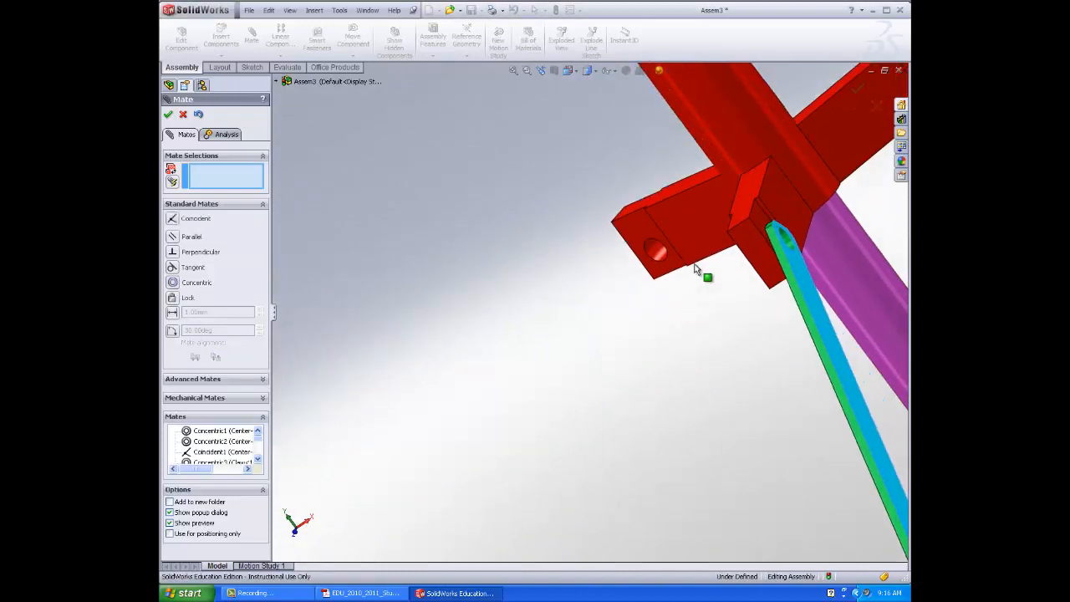
drag(772, 290, 772, 204)
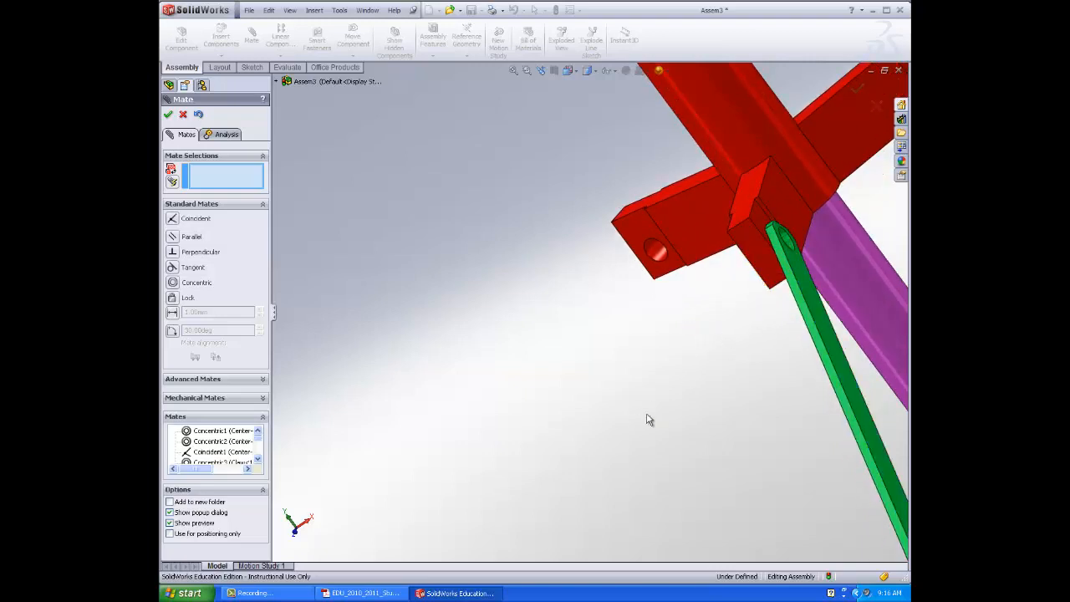
key(f)
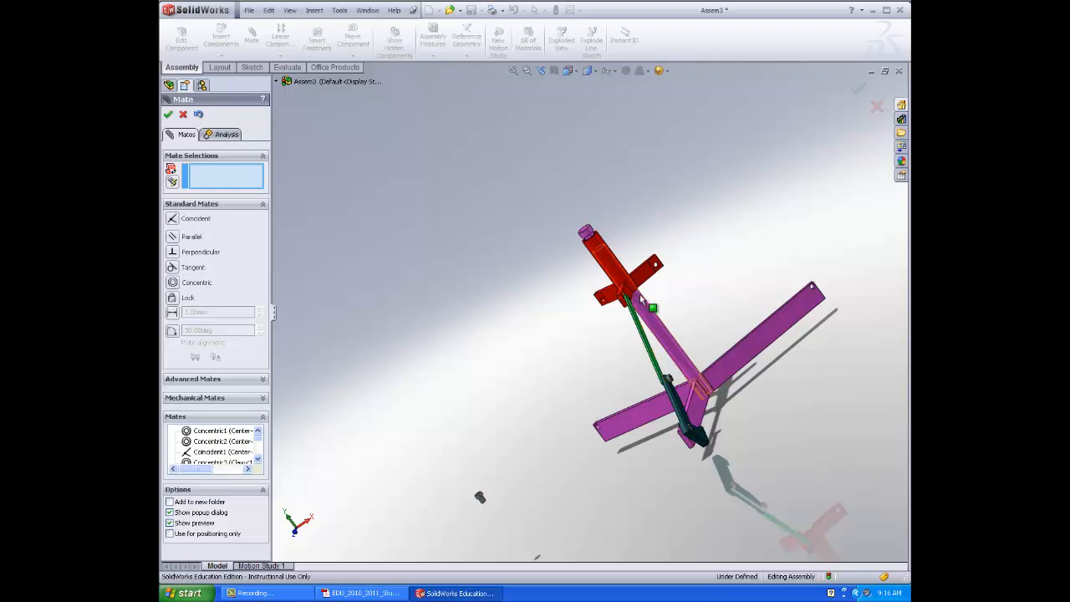
scroll(631, 316, down, 5)
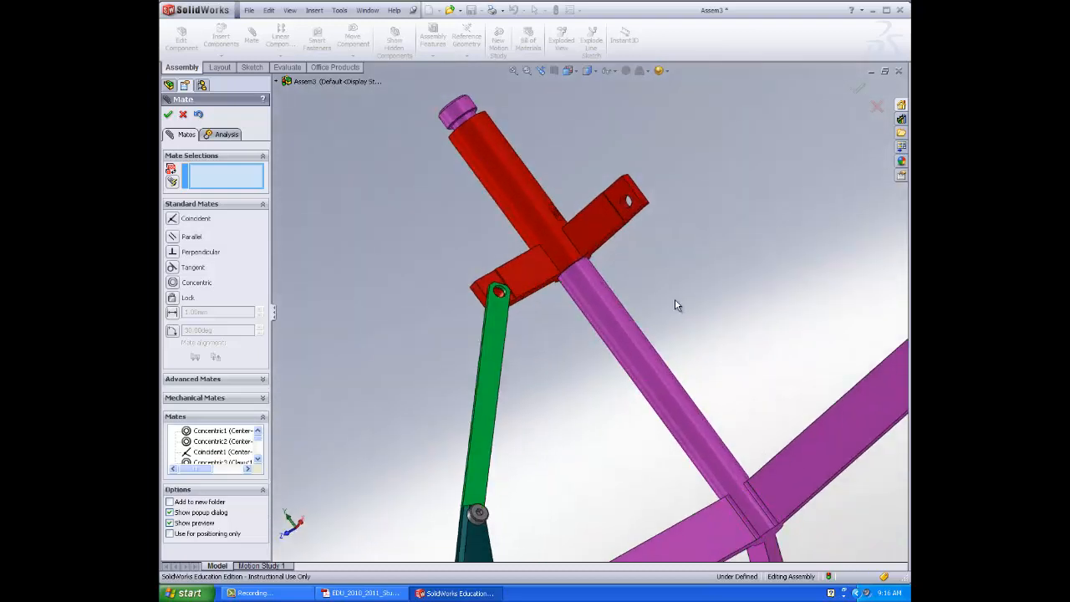
drag(505, 314, 536, 176)
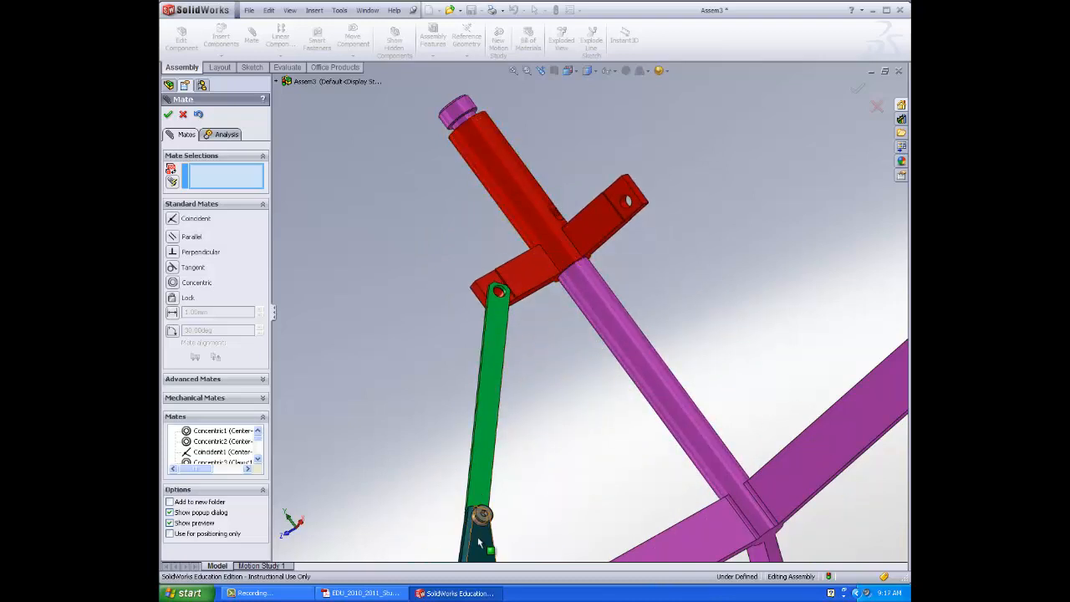
drag(479, 539, 572, 559)
scroll(615, 365, up, 5)
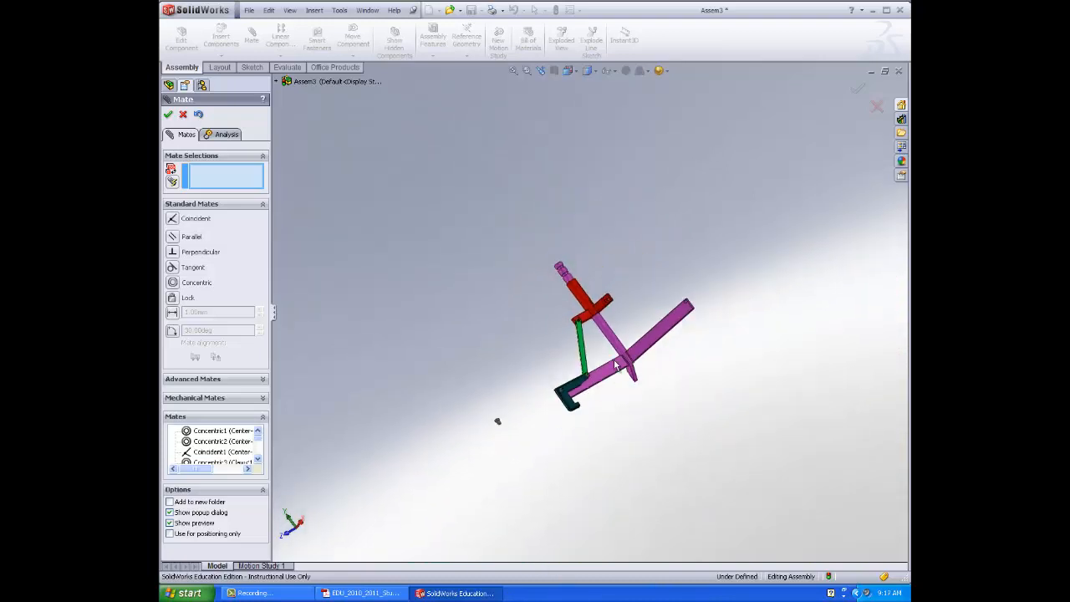
mouse_move(580, 298)
mouse_down()
mouse_move(566, 279)
mouse_move(597, 323)
mouse_move(636, 443)
mouse_move(629, 311)
mouse_move(657, 403)
mouse_move(641, 335)
mouse_move(635, 363)
mouse_move(651, 388)
mouse_move(579, 281)
mouse_move(586, 301)
mouse_up()
Make the Pin-Short's cylindrical shank concentric with the Collar arm hole where the Connecting-Rod is attached
scroll(502, 431, down, 6)
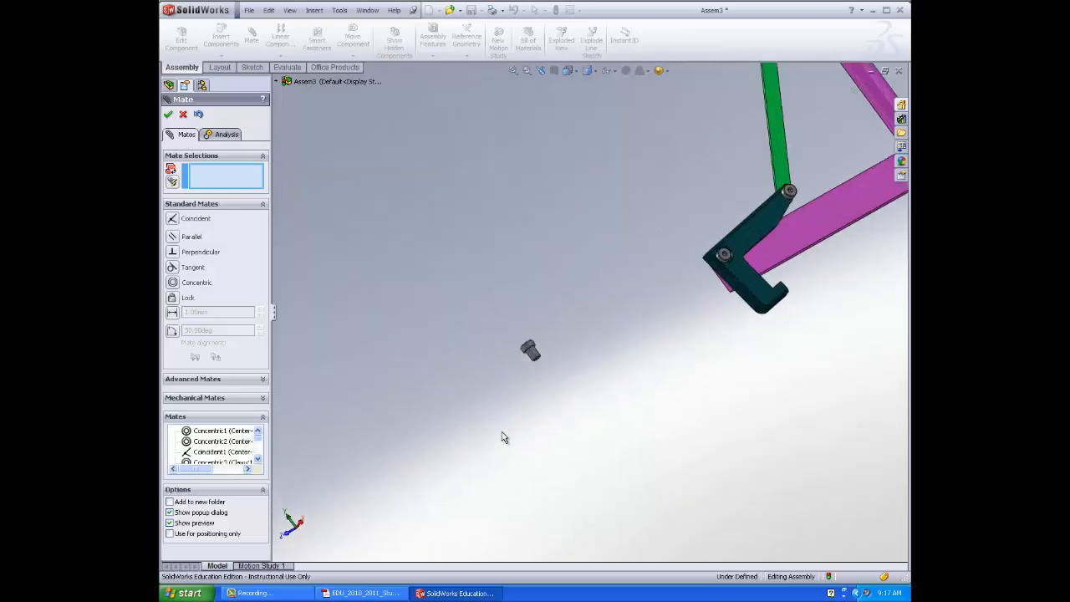
click(480, 252)
scroll(555, 292, up, 6)
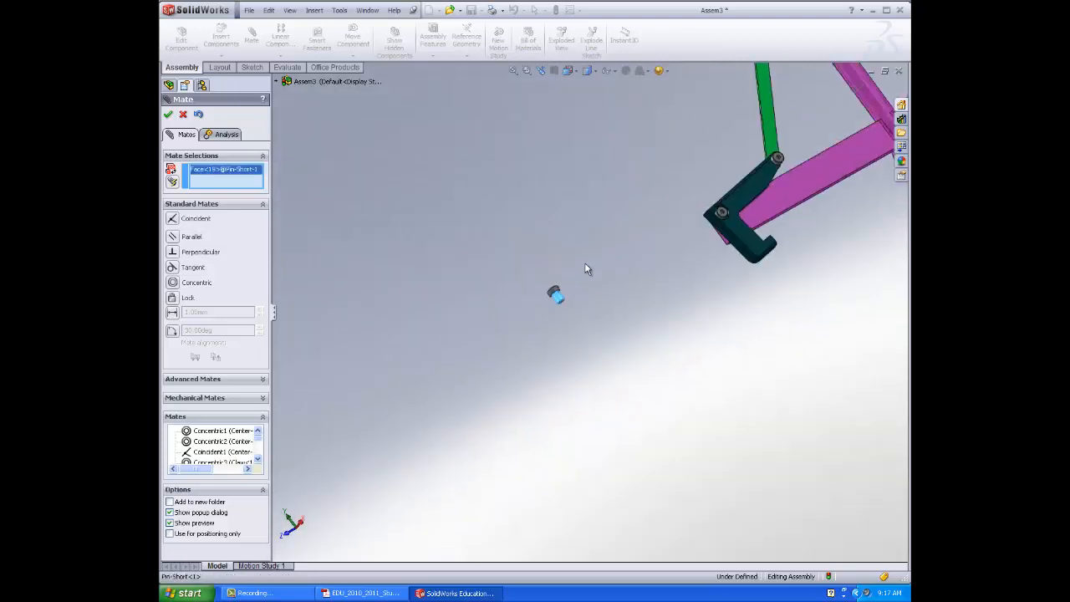
scroll(572, 325, down, 7)
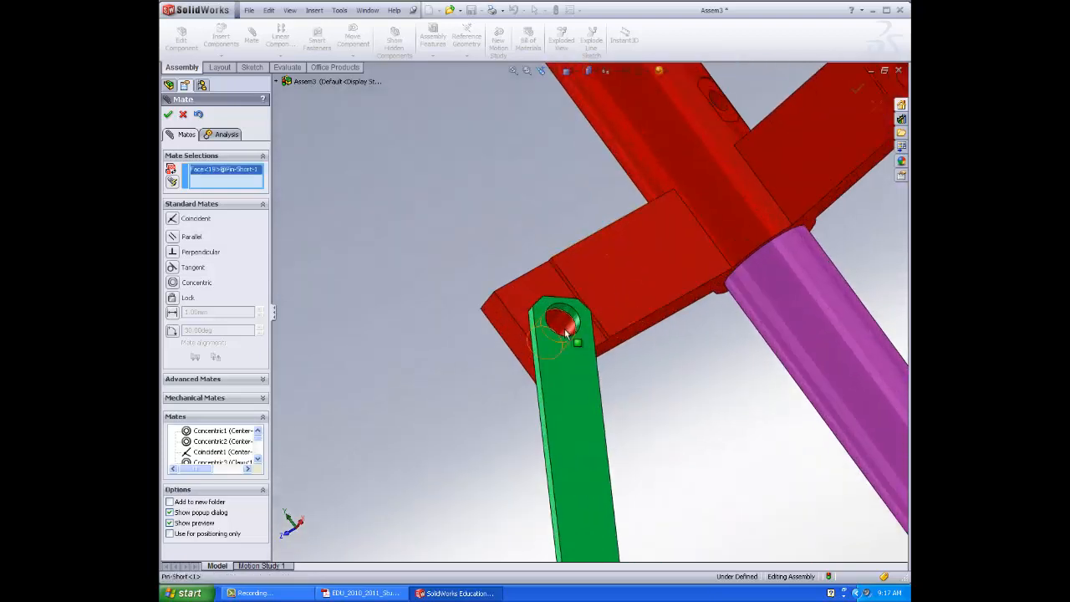
click(571, 324)
scroll(568, 367, up, 5)
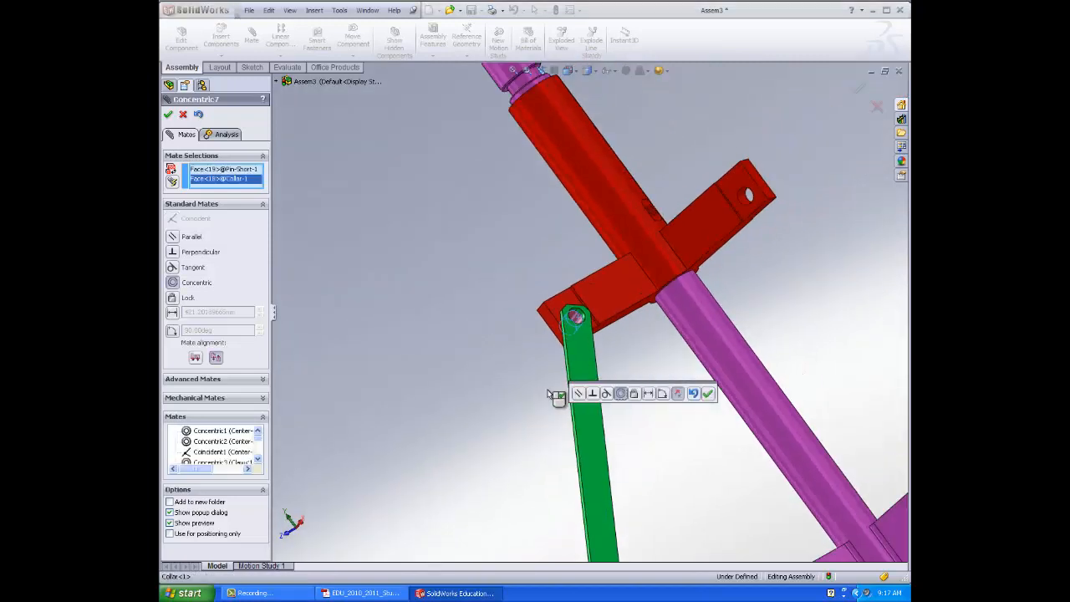
scroll(539, 374, up, 5)
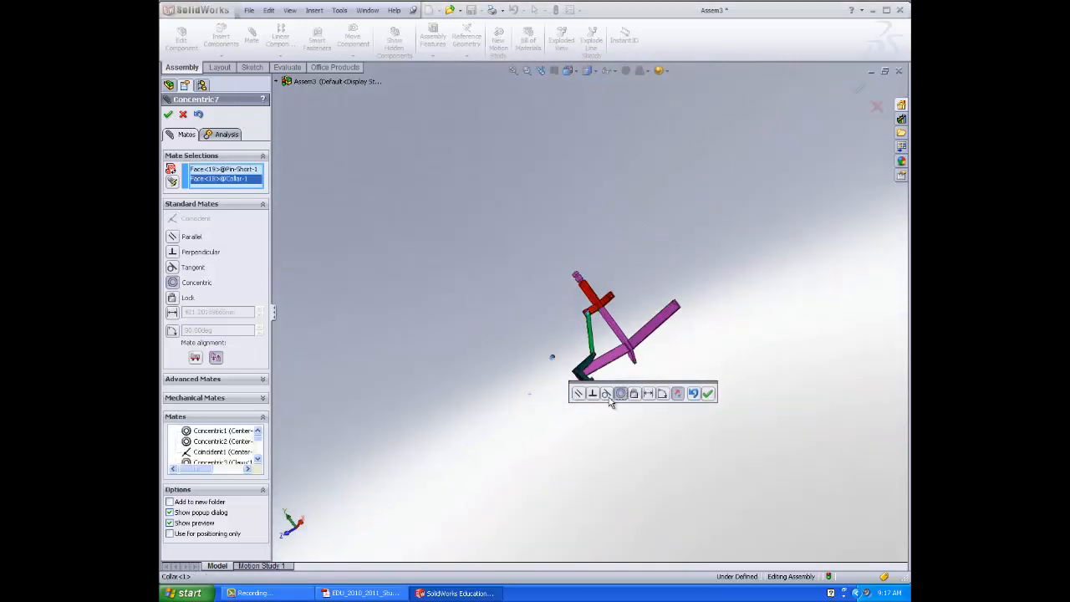
scroll(548, 334, down, 6)
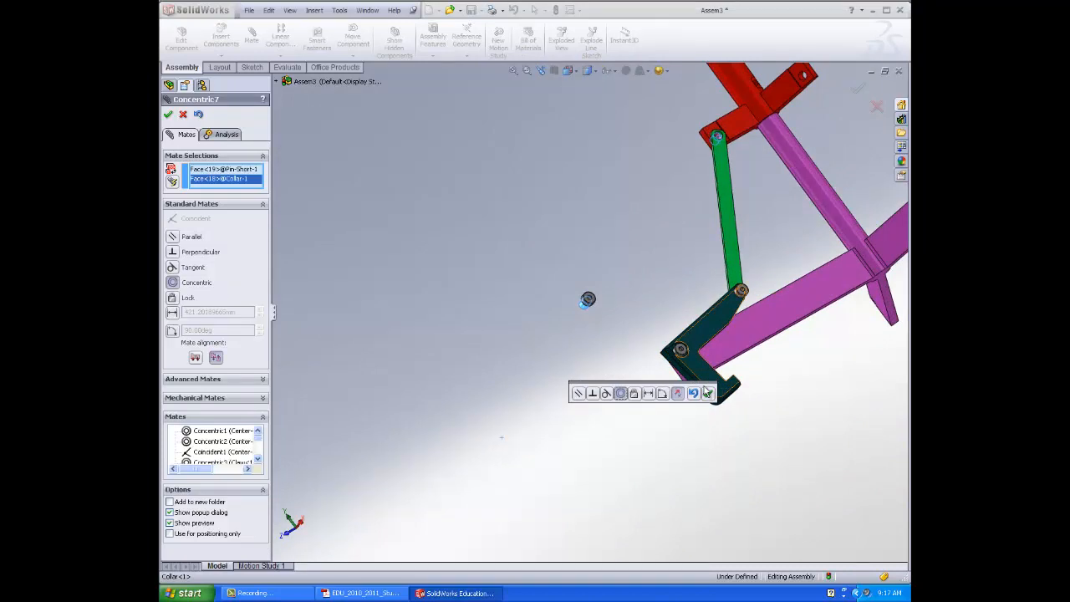
click(708, 394)
Mate the underside of the Pin-Short's head coincident with the Connecting-Rod's outer face and finish mating
scroll(585, 322, down, 10)
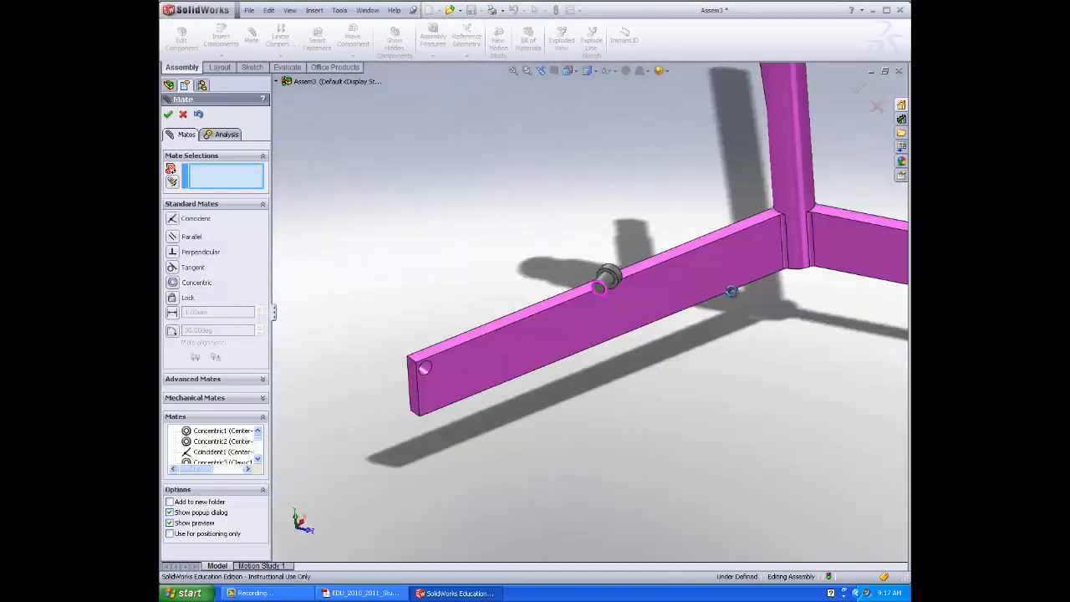
drag(732, 291, 904, 317)
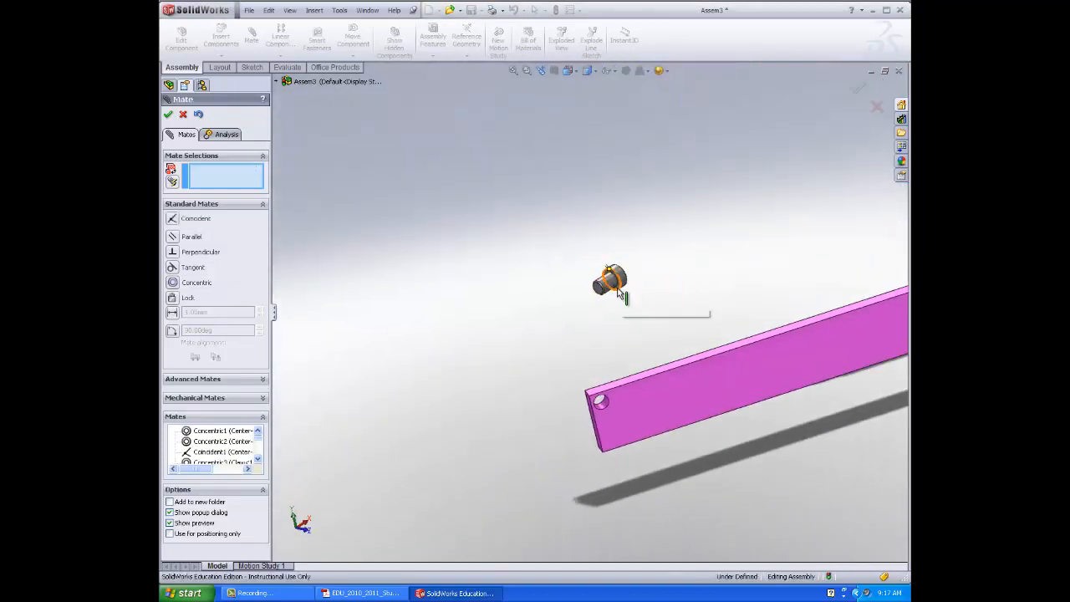
click(619, 291)
scroll(633, 292, up, 10)
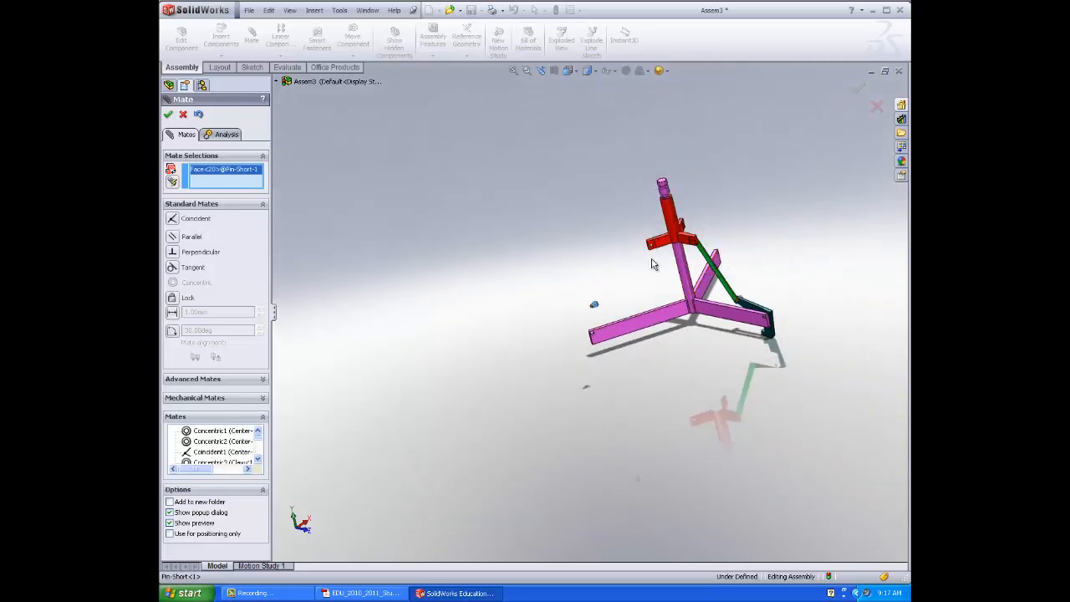
scroll(654, 264, down, 8)
middle_drag(716, 239, 456, 263)
click(420, 256)
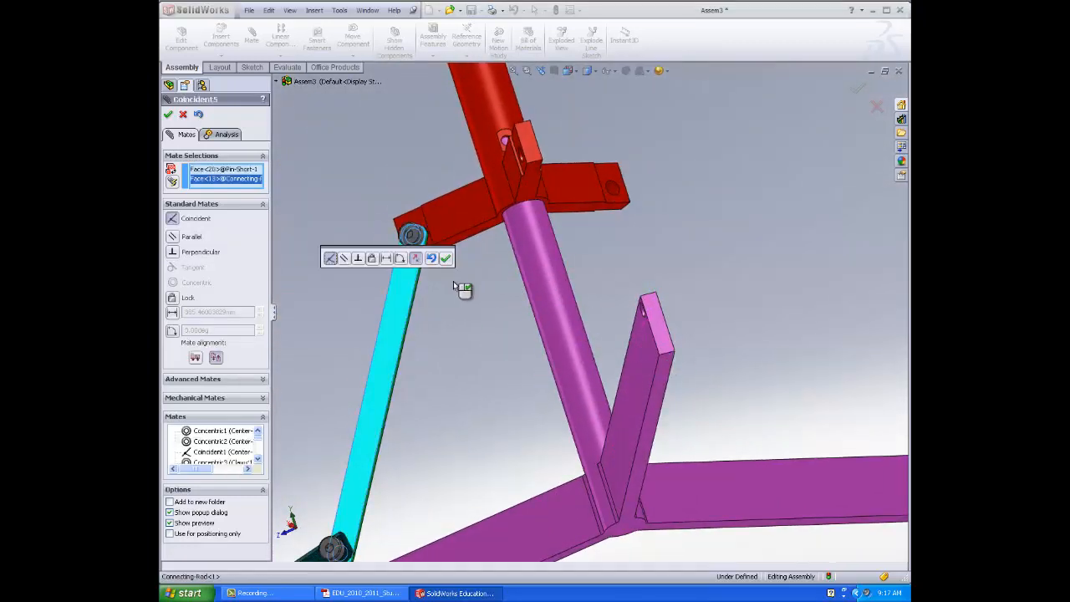
click(445, 258)
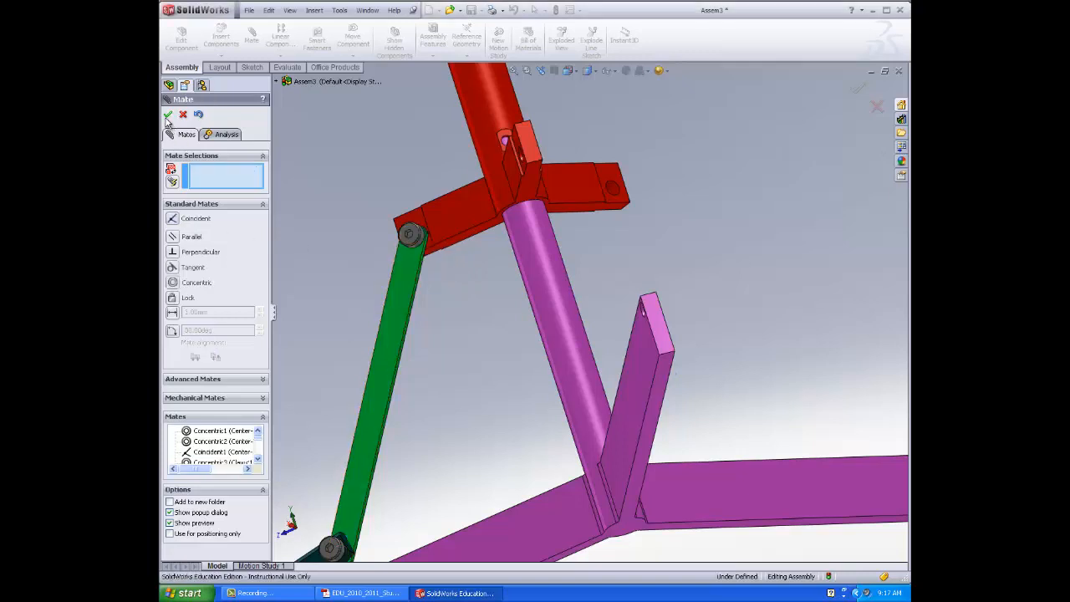
click(169, 115)
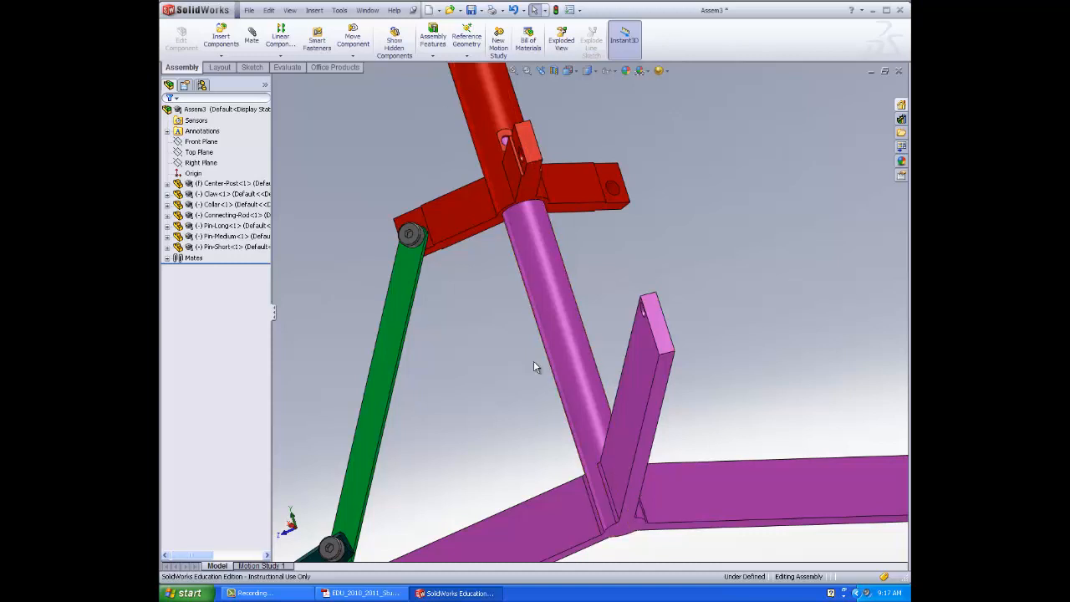
Start a circular component pattern with the Claw, Pin-Long, Pin-Medium, Pin-Short and Connecting-Rod as the components to pattern
key(f)
mouse_move(444, 266)
middle_down()
mouse_move(602, 258)
mouse_move(590, 273)
middle_up()
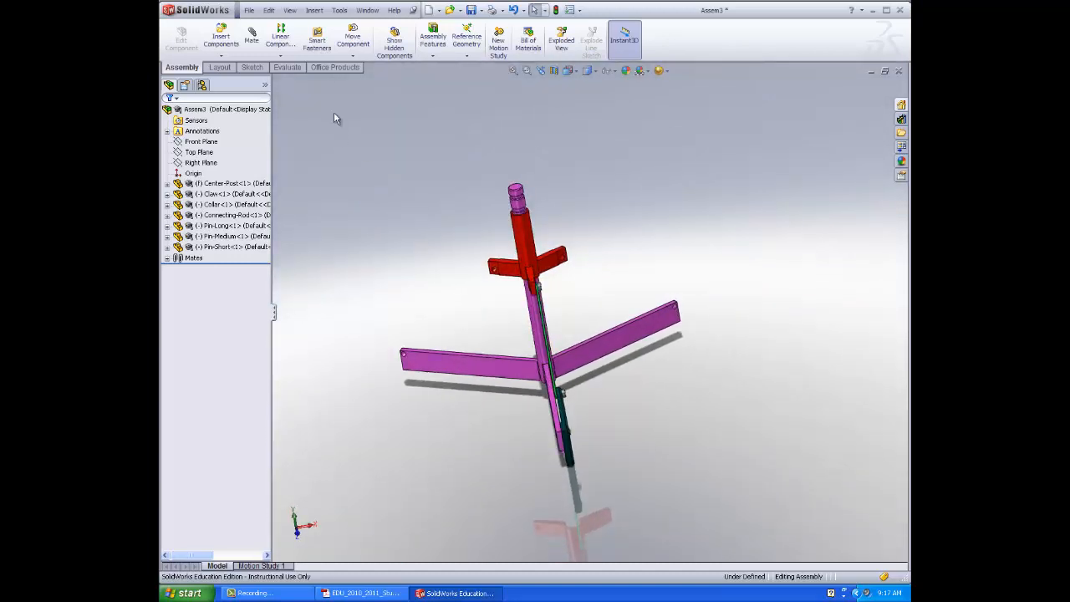
click(281, 56)
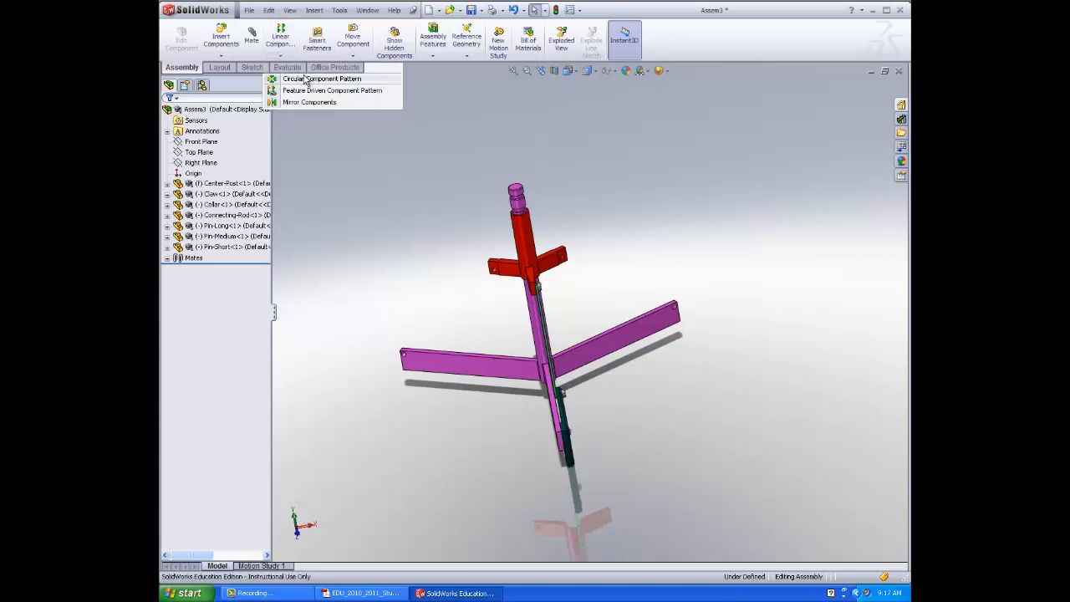
click(307, 79)
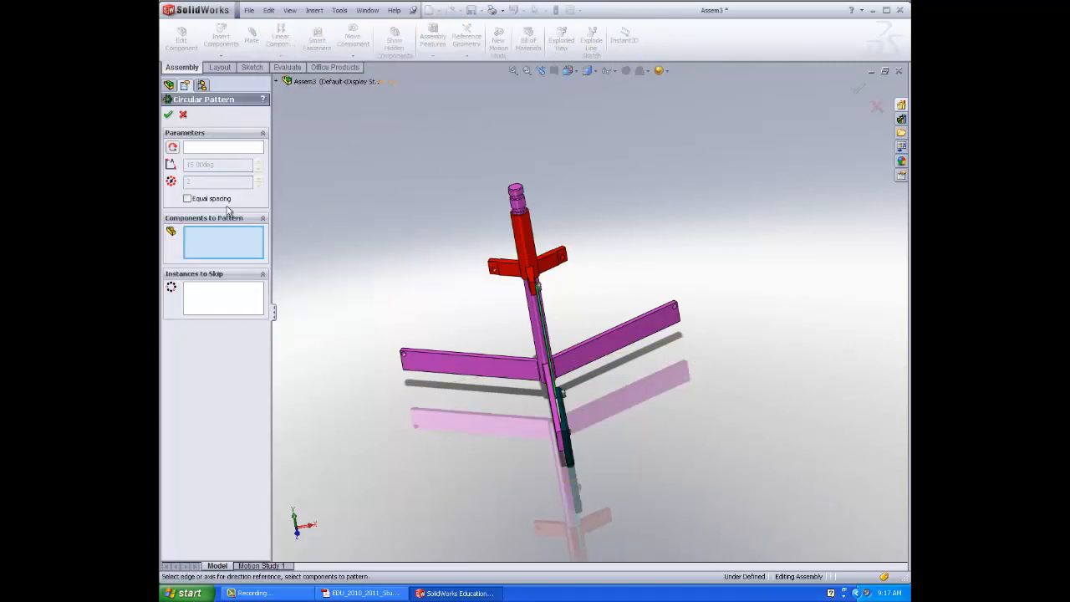
click(565, 439)
middle_drag(619, 440, 466, 430)
click(459, 426)
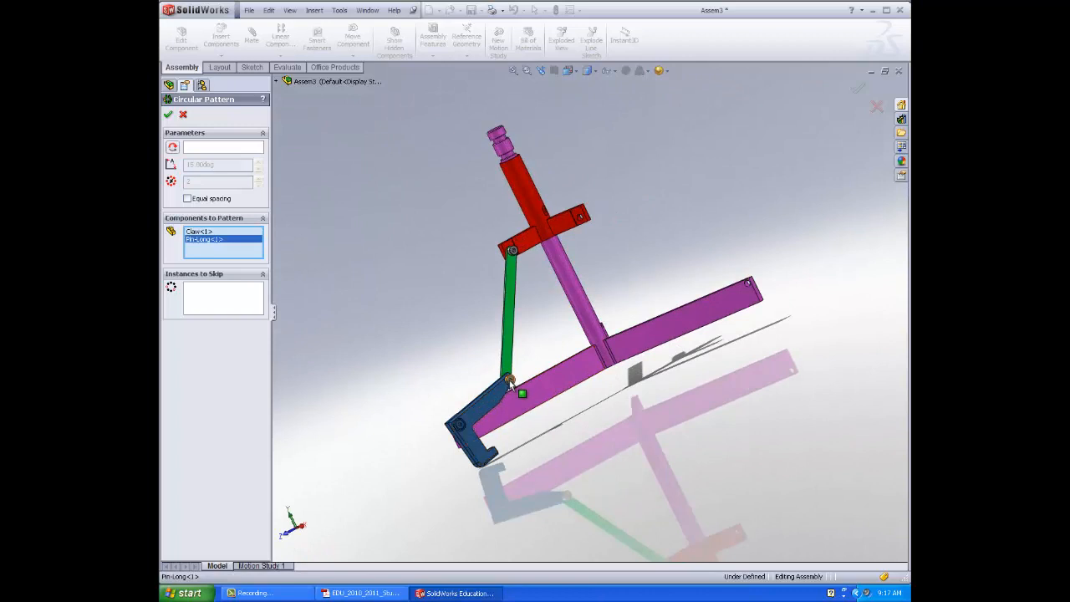
click(511, 381)
click(510, 250)
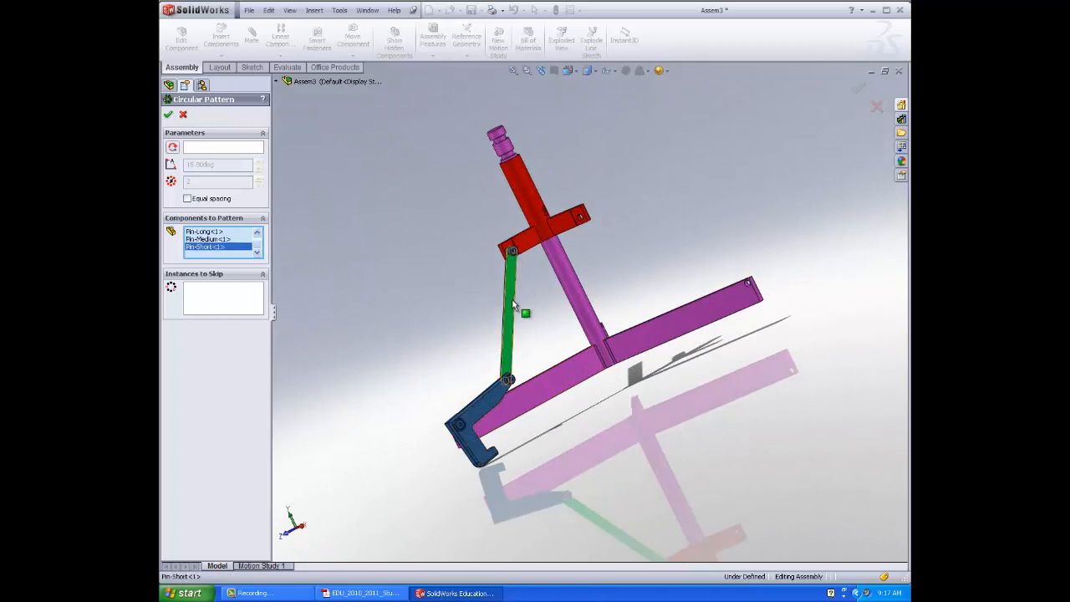
click(508, 304)
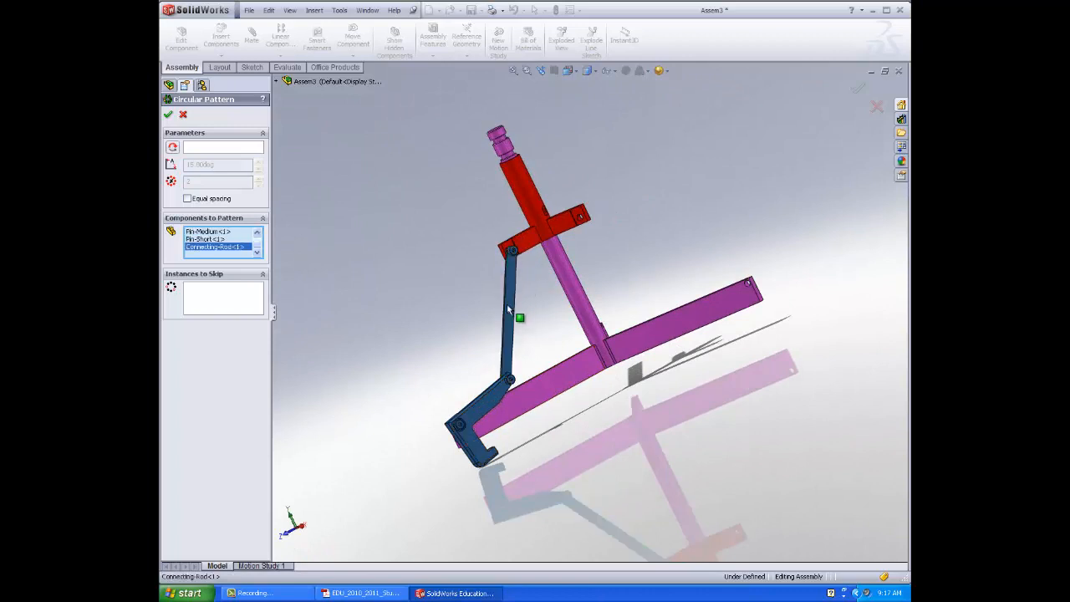
Display temporary axes and pattern the chosen components about the Center-Post's axis with 3 instances spaced 120° apart
click(214, 153)
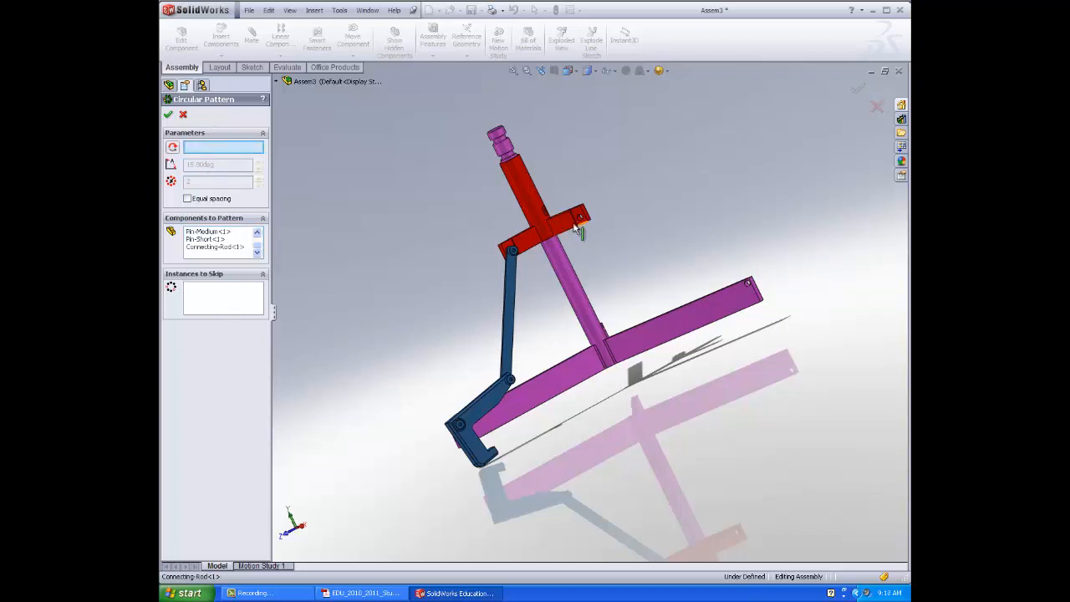
middle_drag(658, 410, 726, 428)
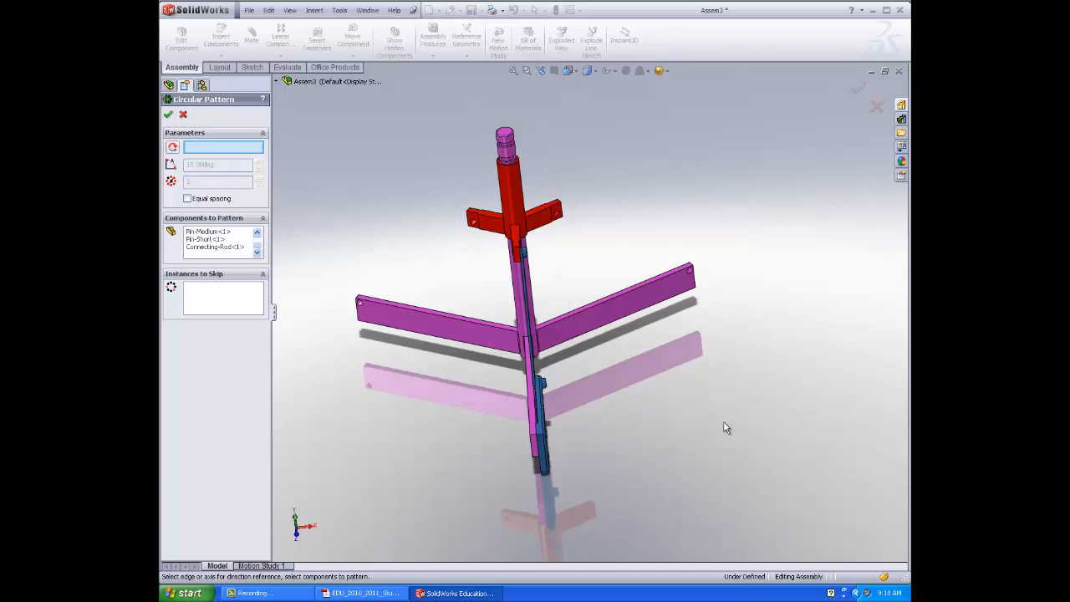
click(289, 11)
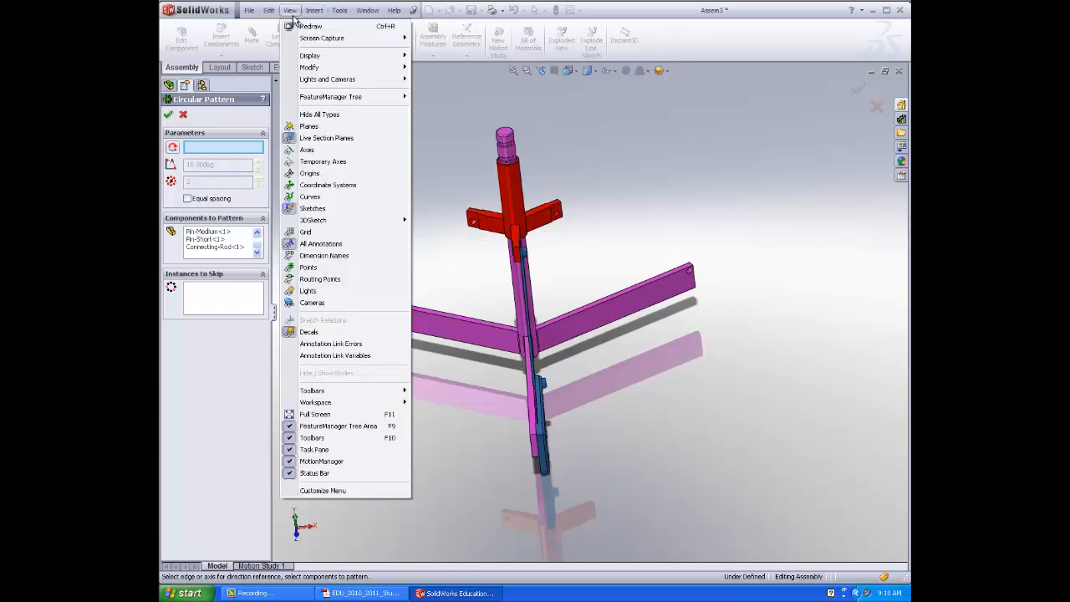
click(319, 163)
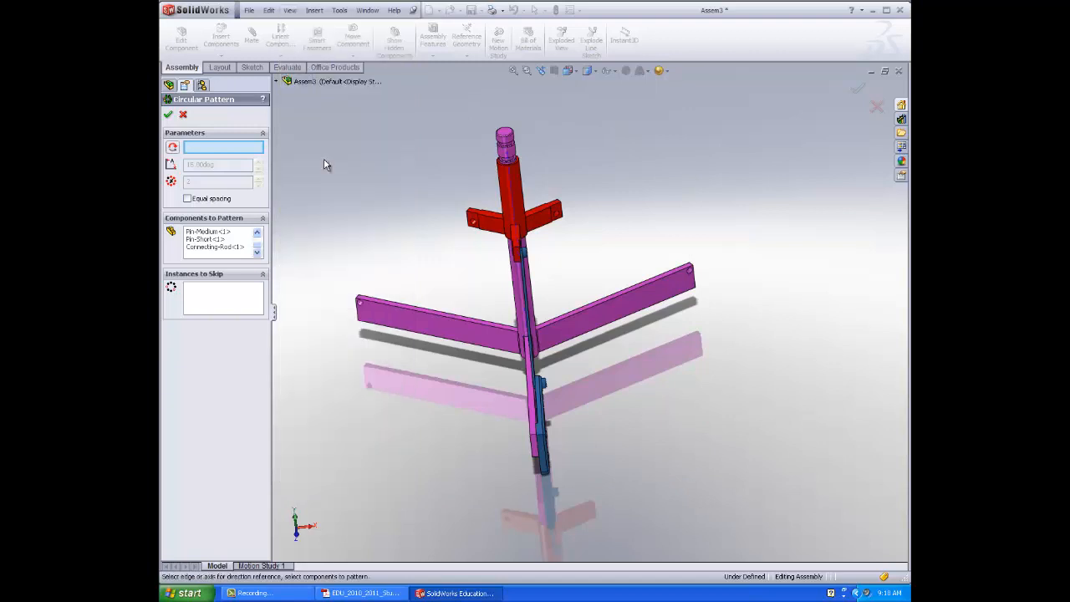
click(511, 179)
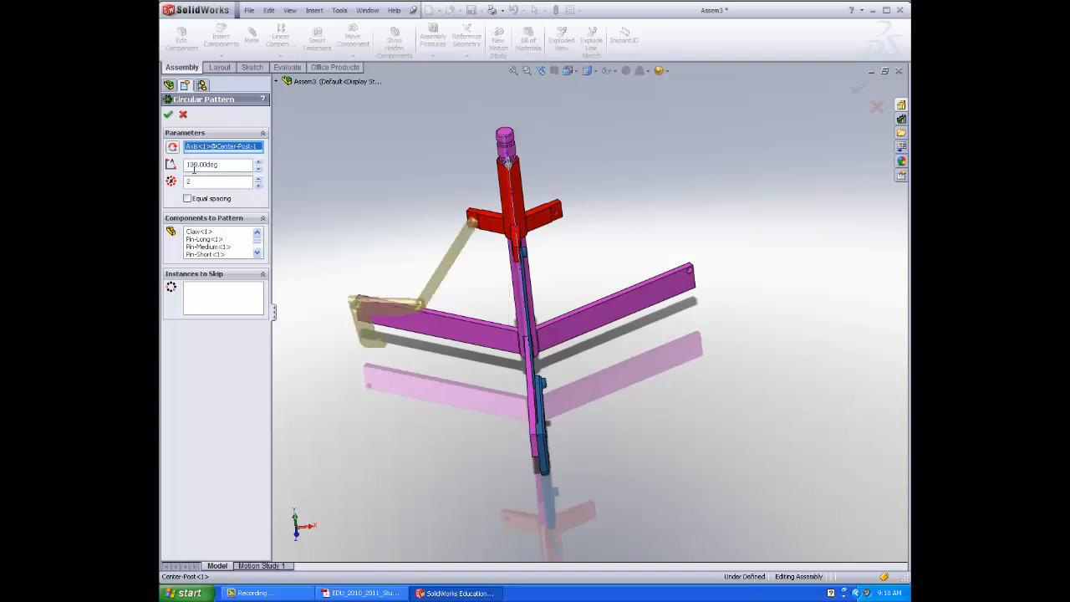
click(258, 179)
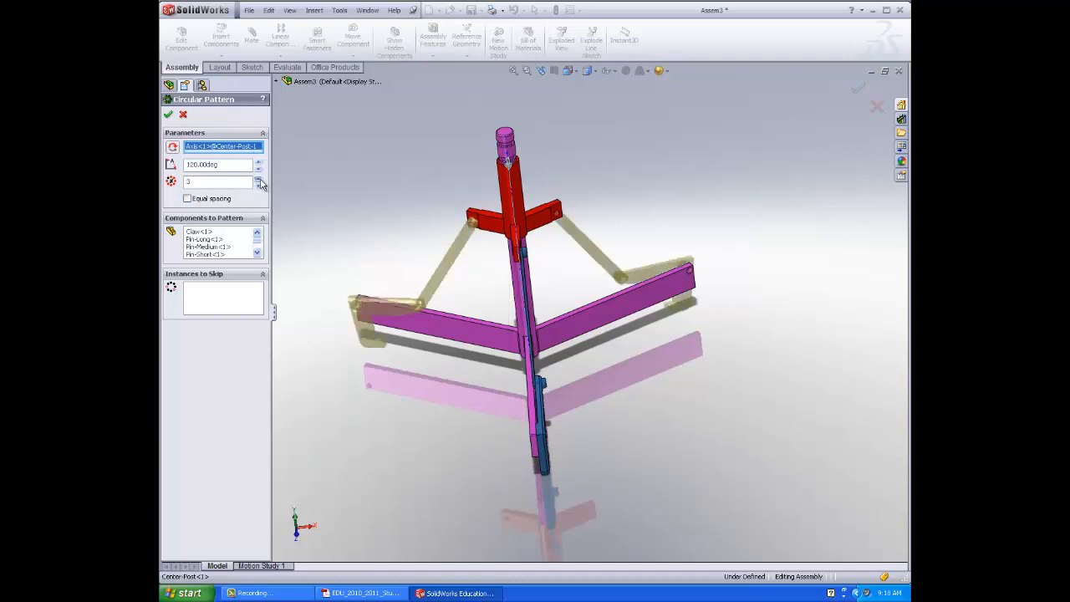
click(168, 116)
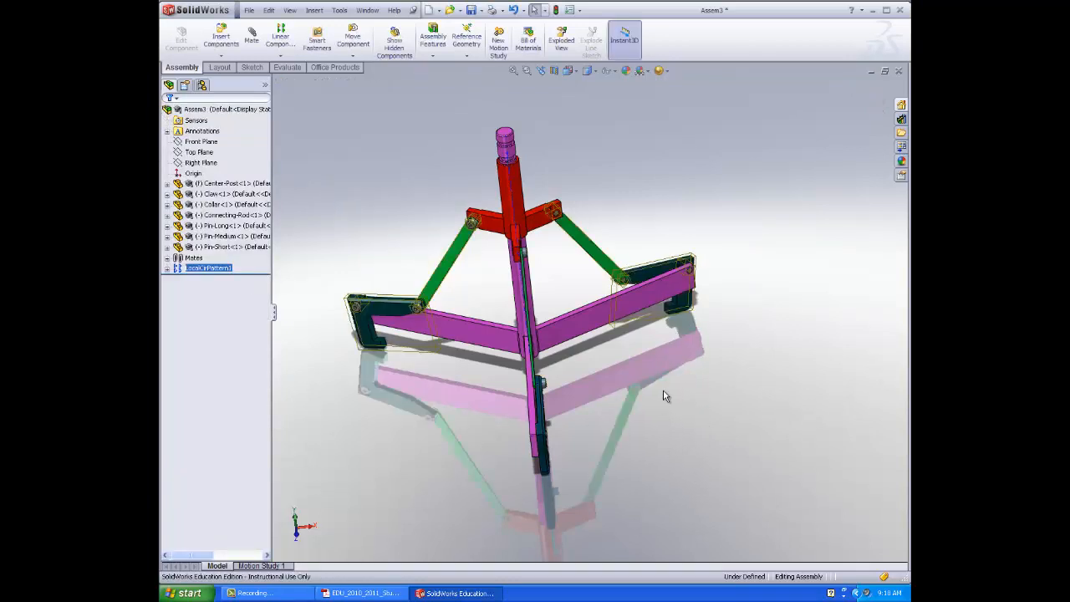
Deselect the new pattern and hide the temporary axes in the assembly
click(665, 405)
middle_drag(698, 421, 598, 351)
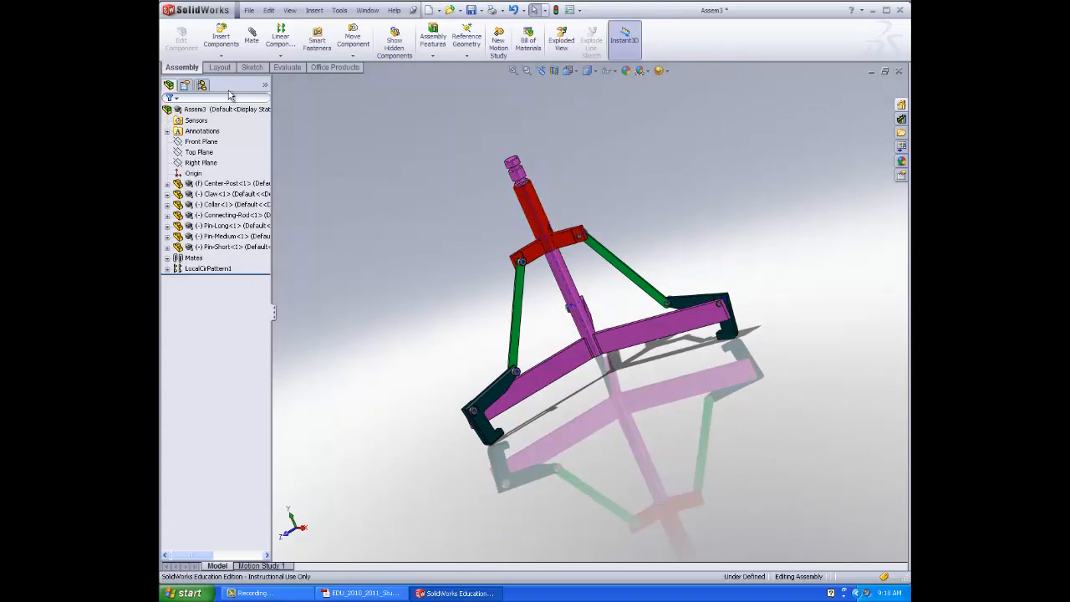
mouse_move(291, 11)
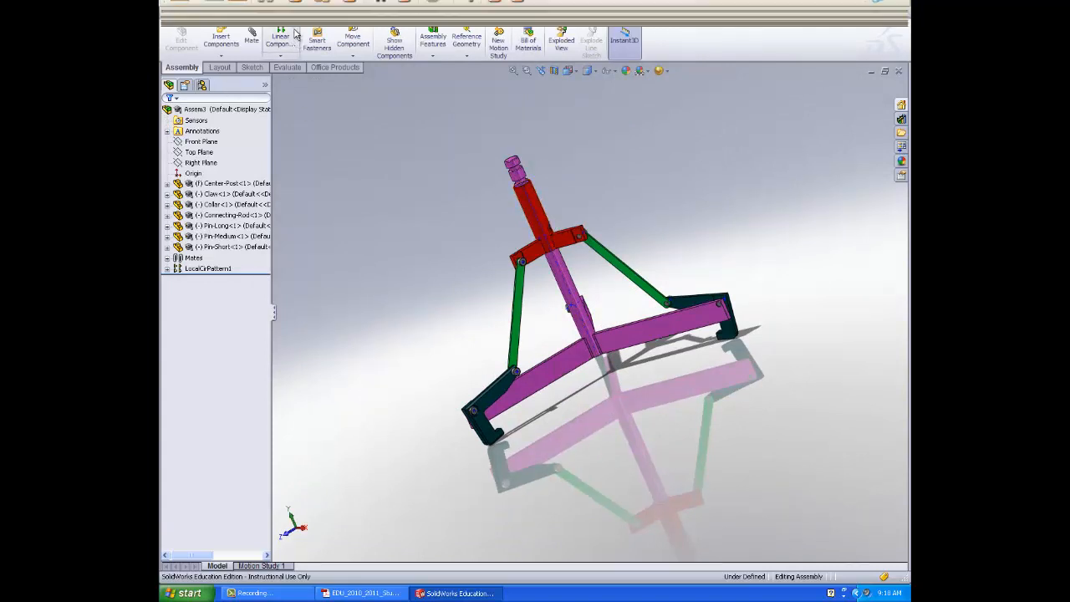
click(291, 11)
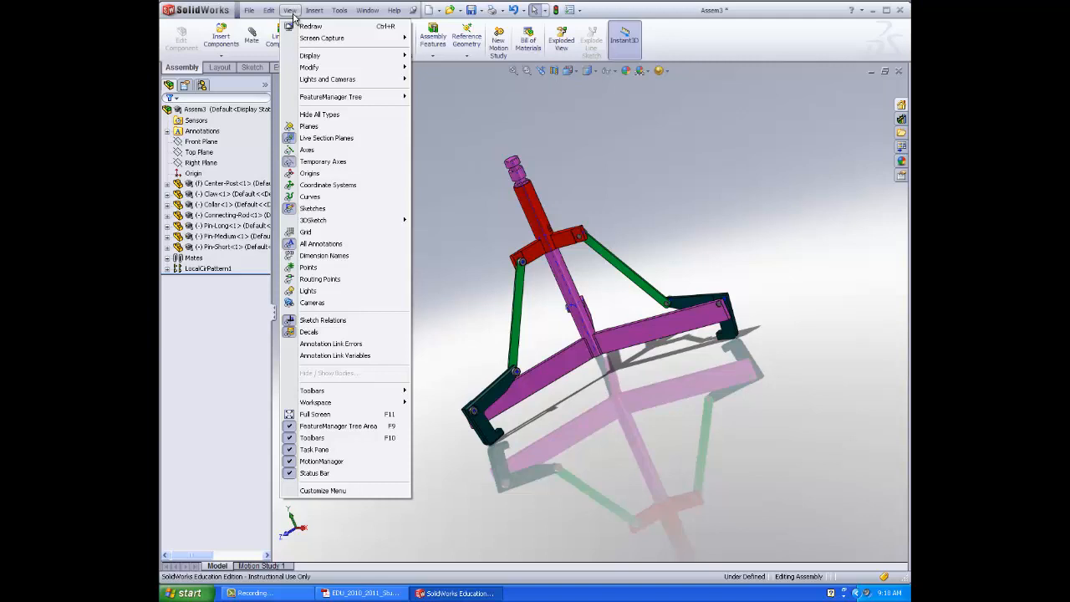
click(323, 160)
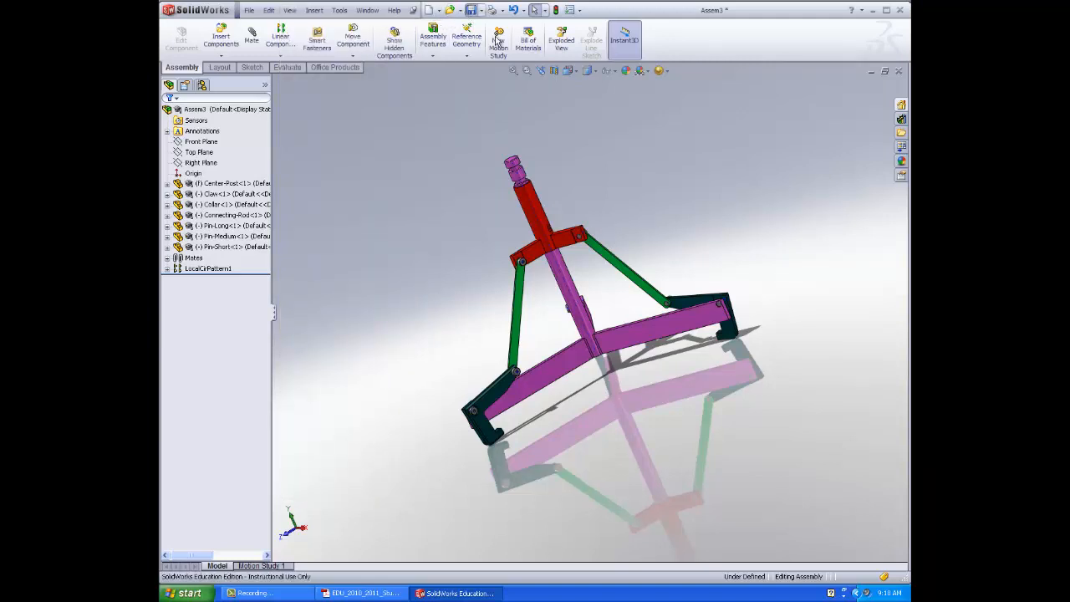
Save the assembly in the Claw folder under the file name Claw
key(ctrl+s)
text(C)
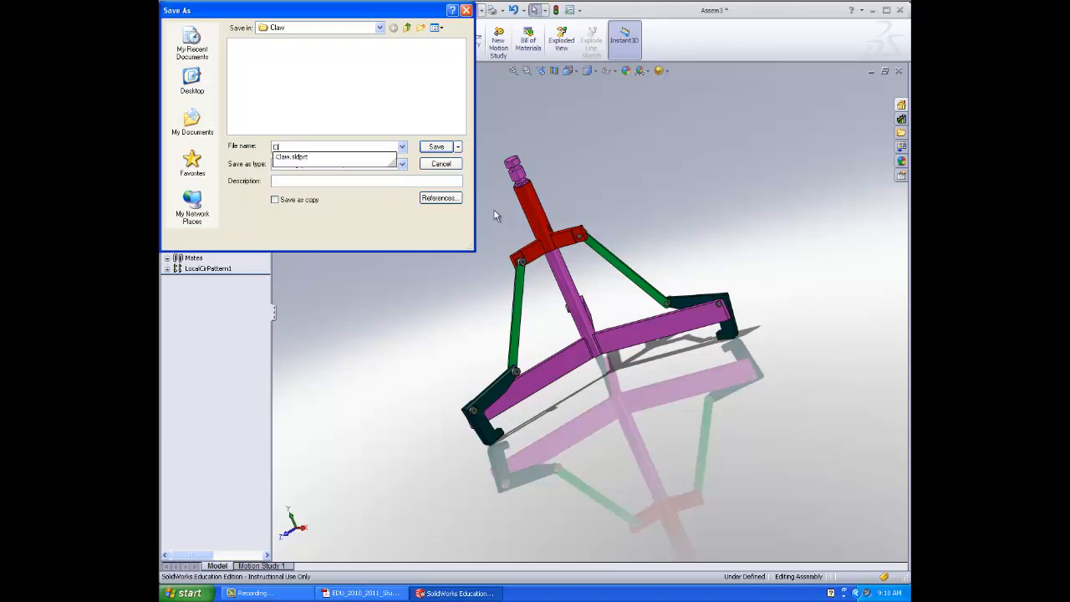
text(laqw)
key(BackSpace)
text(w)
key(Return)
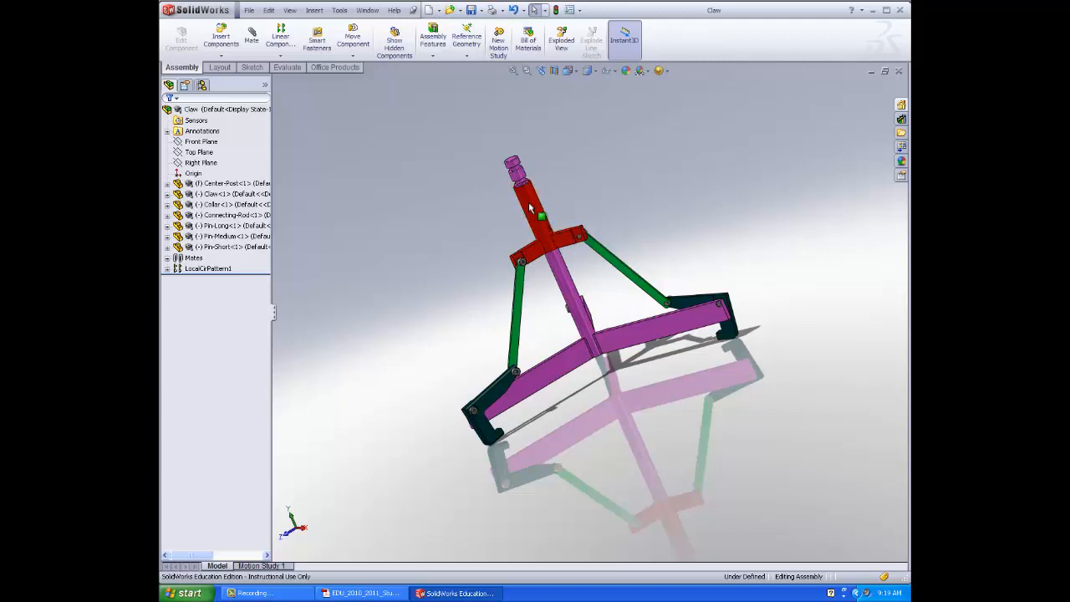
Slide the Collar down the Center-Post to swing the claws and rebuild the assembly
drag(539, 228, 555, 263)
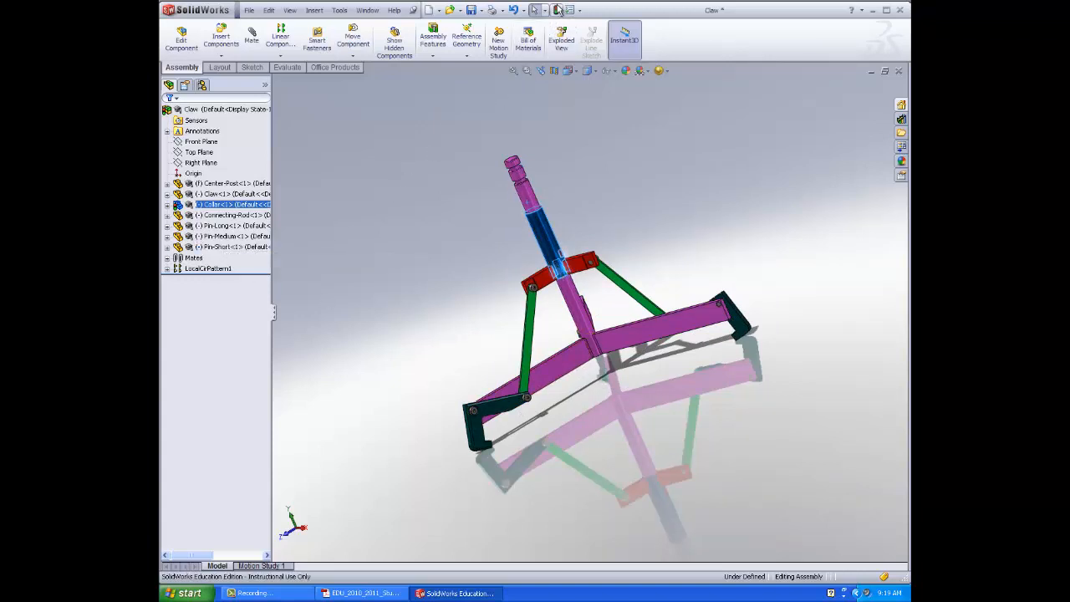
click(558, 9)
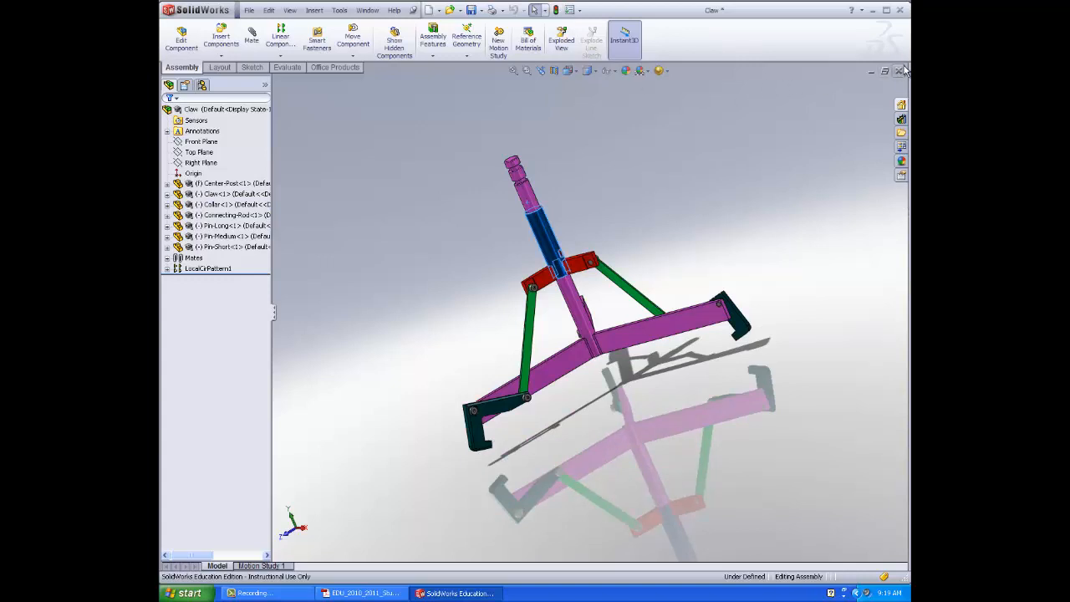
Close the Claw assembly and save its changes
click(900, 70)
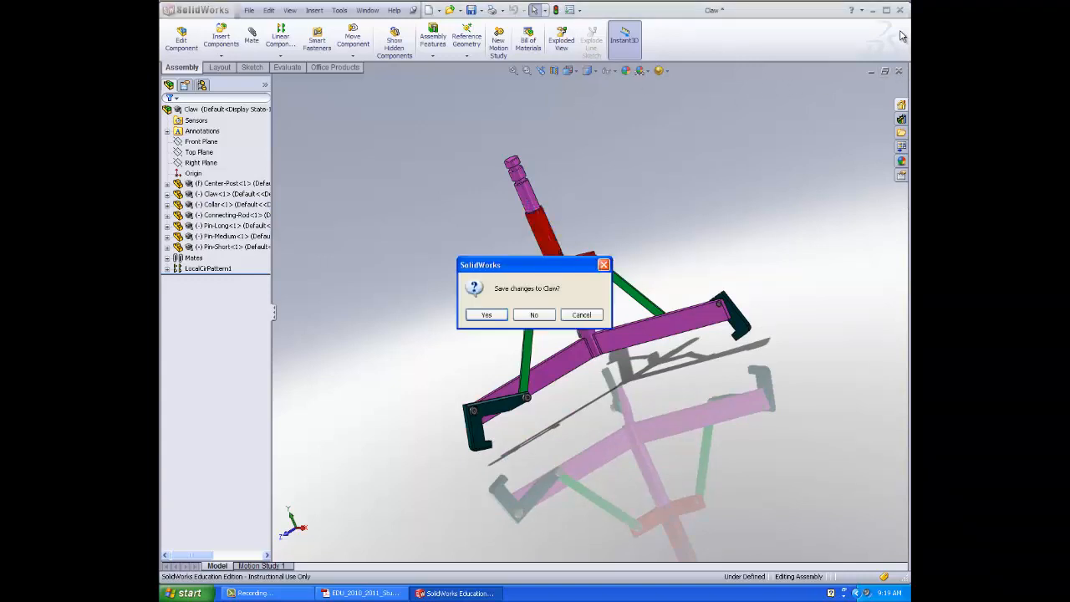
click(489, 316)
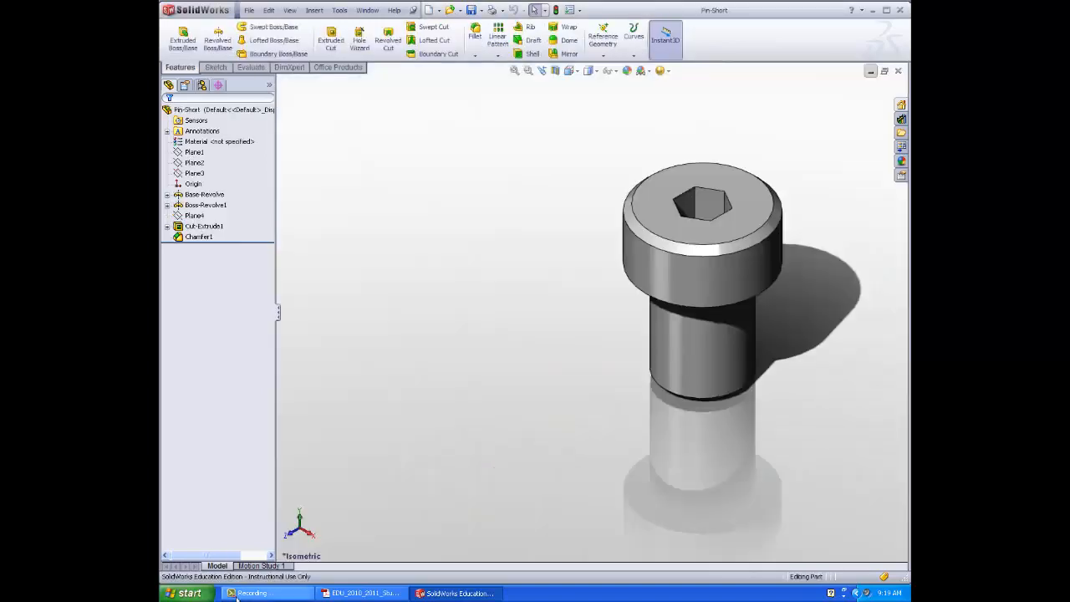
click(235, 594)
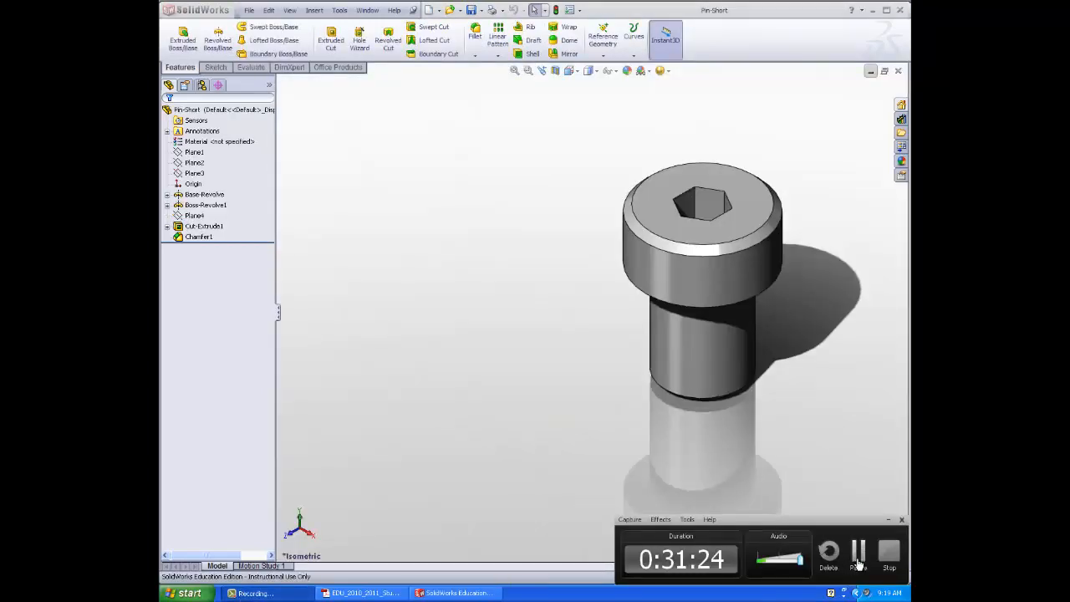